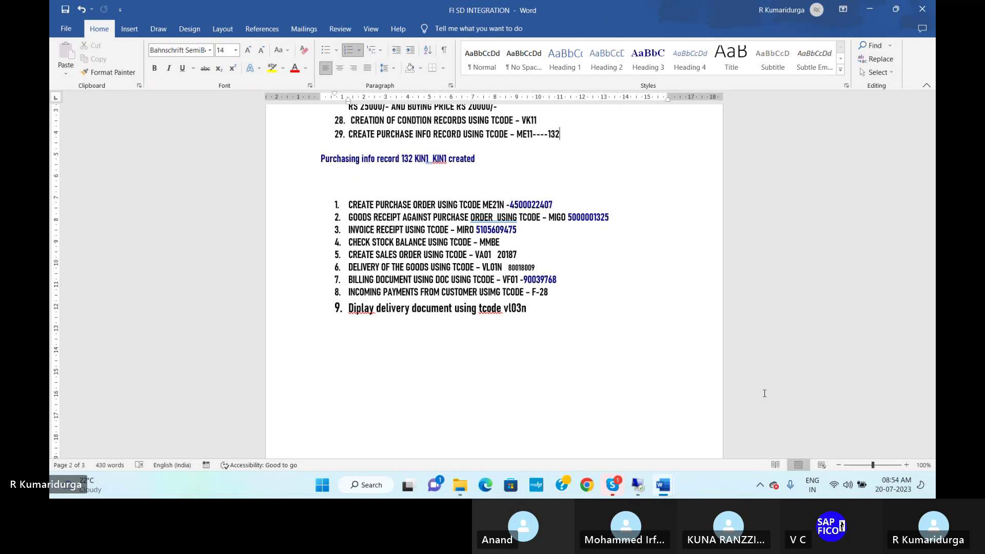
Switch to the SAP session and start transaction ME21N to create a purchase order.
left_click(638, 487)
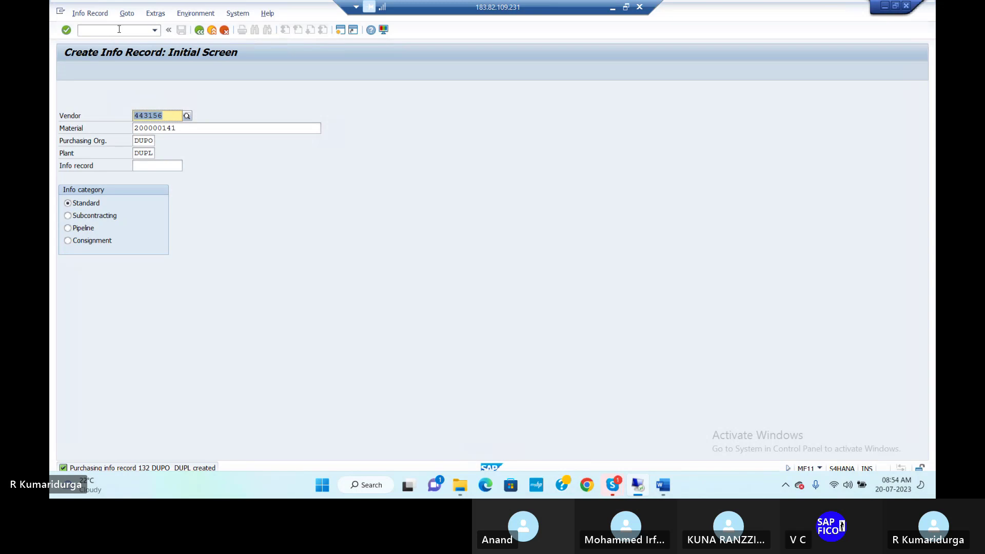
left_click(119, 29)
type("/NME21N")
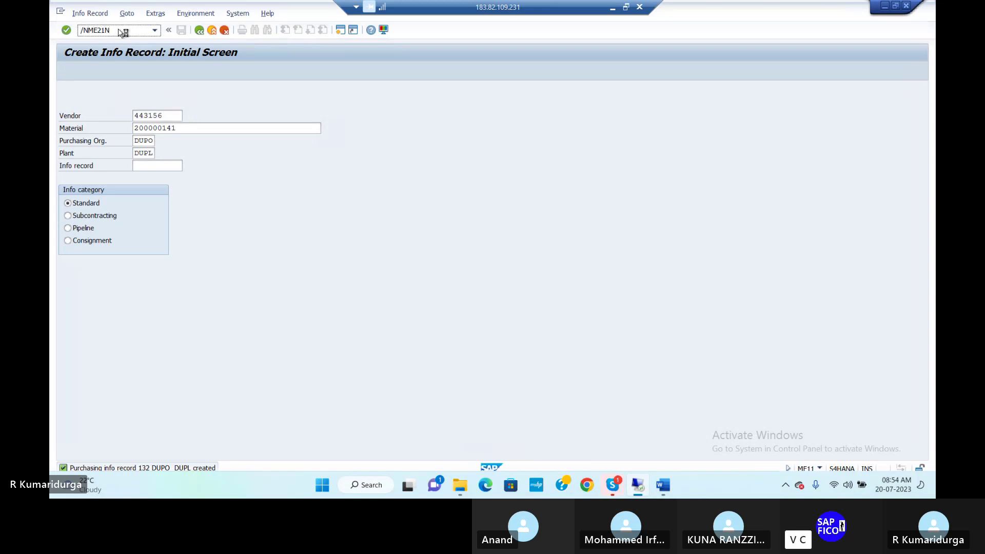
key("Return")
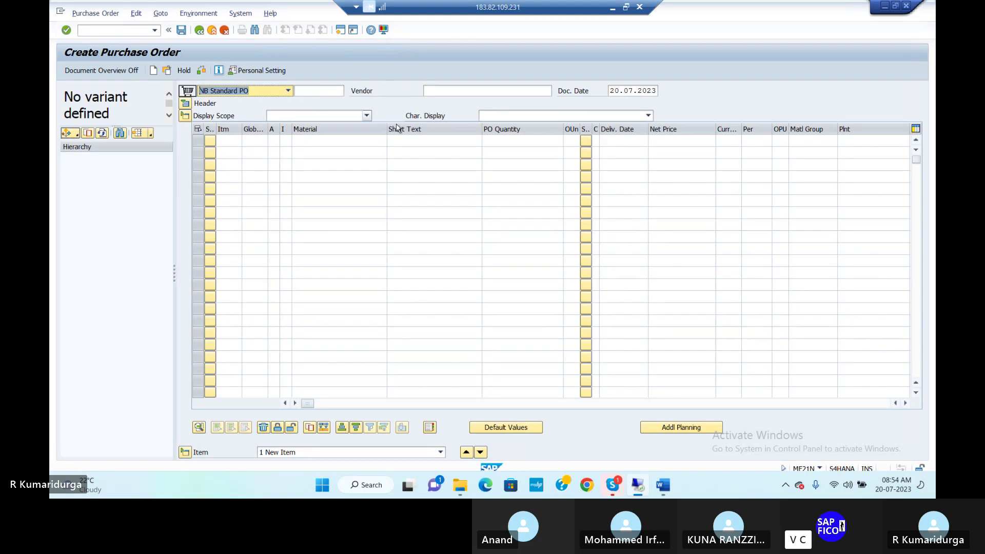
Choose BAJAJ ELEC PVT LTD as the vendor from the suppliers of company code DUR1.
left_click(475, 95)
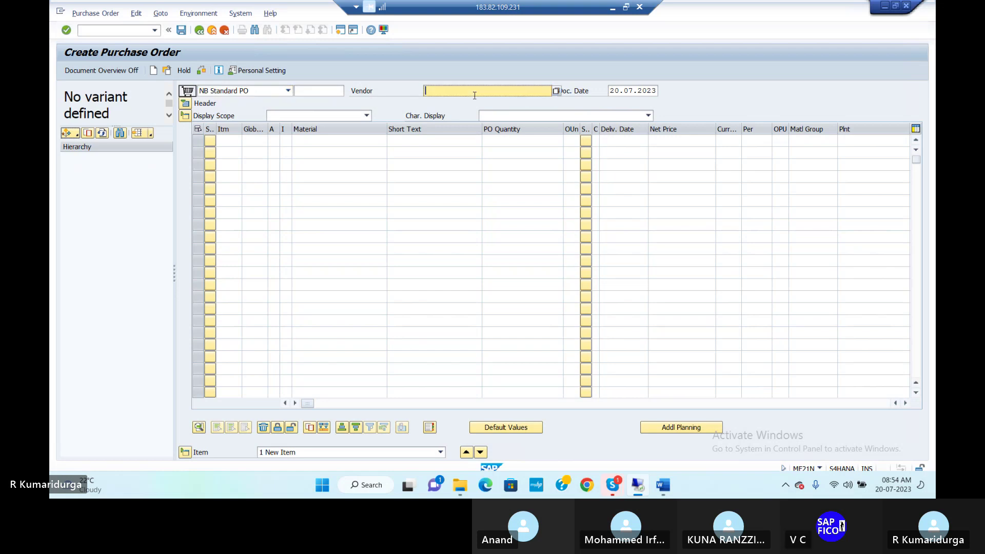
left_click(559, 91)
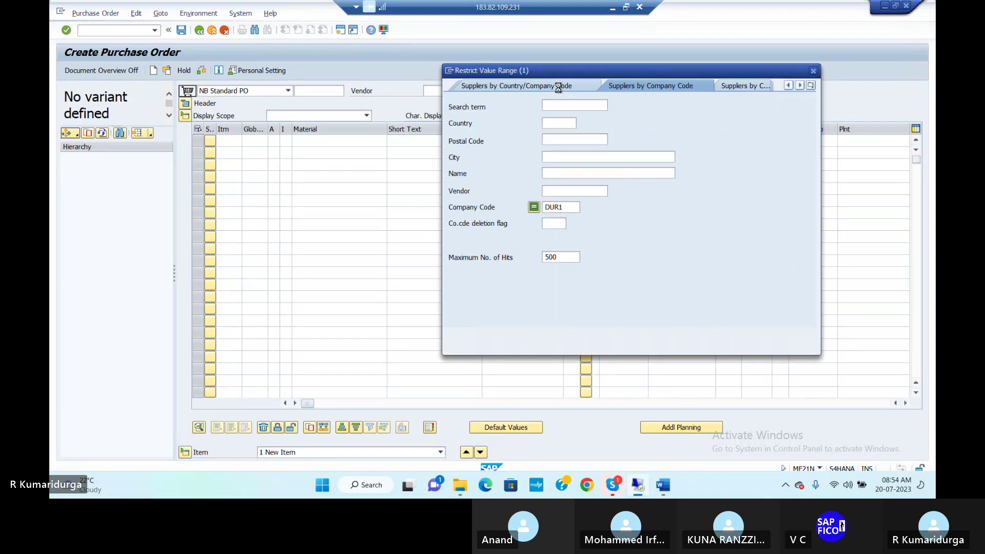
key("Return")
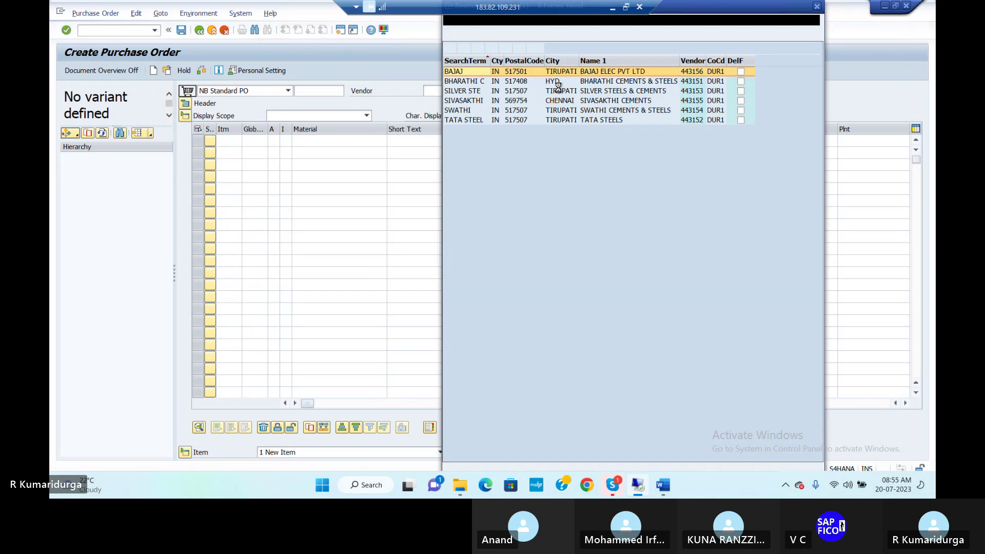
double_click(594, 75)
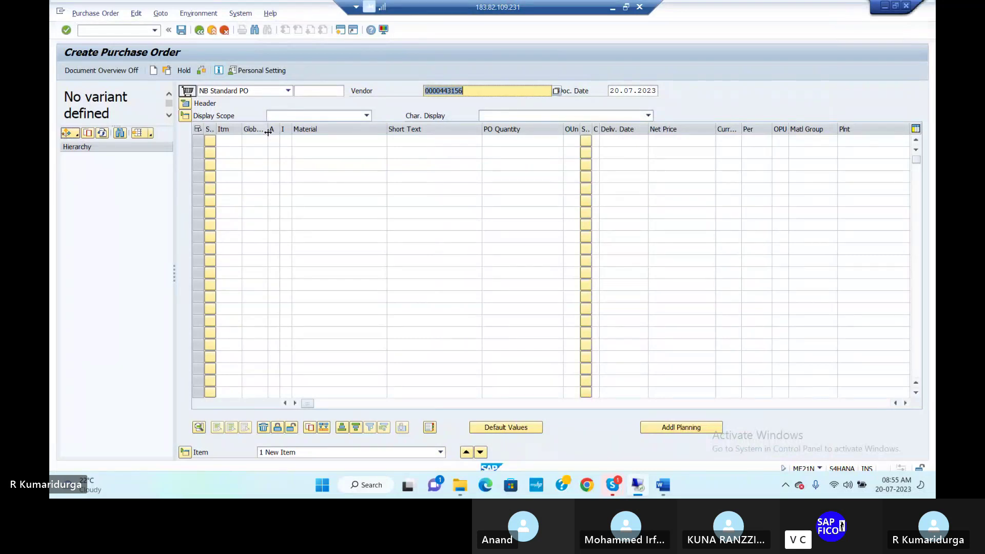
In the header's organizational data, enter purchasing organization DUPO, purchasing group DPG and company code DUR1.
left_click(187, 104)
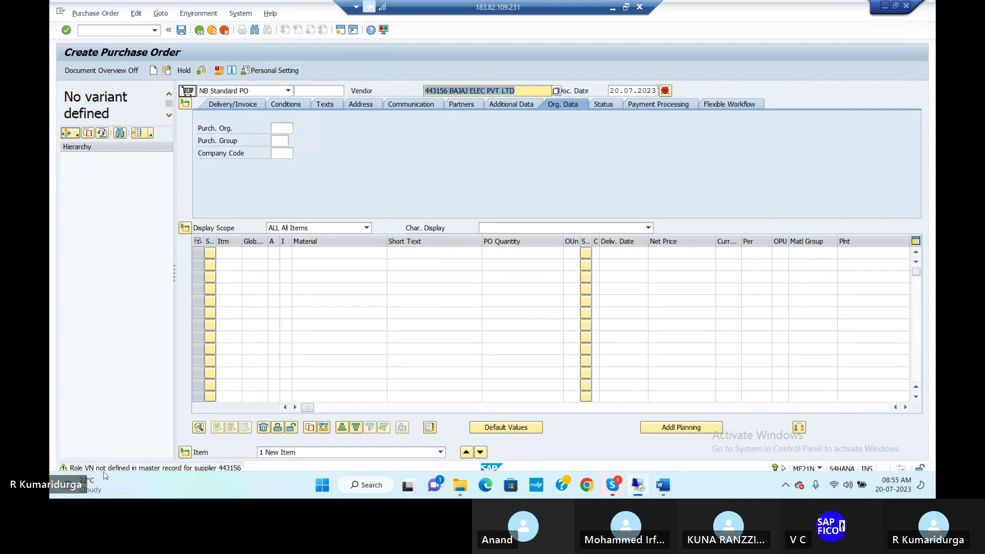
left_click(197, 475)
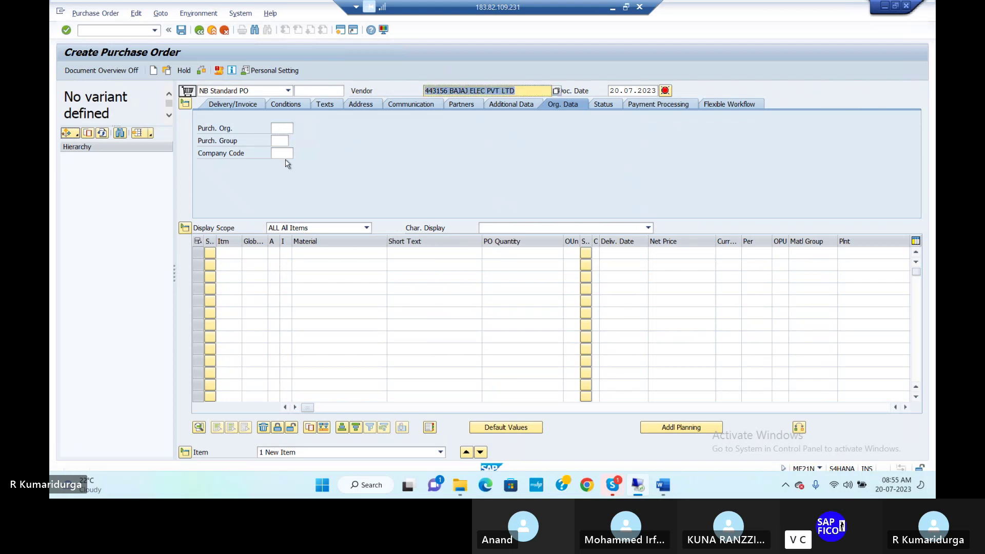
left_click(287, 128)
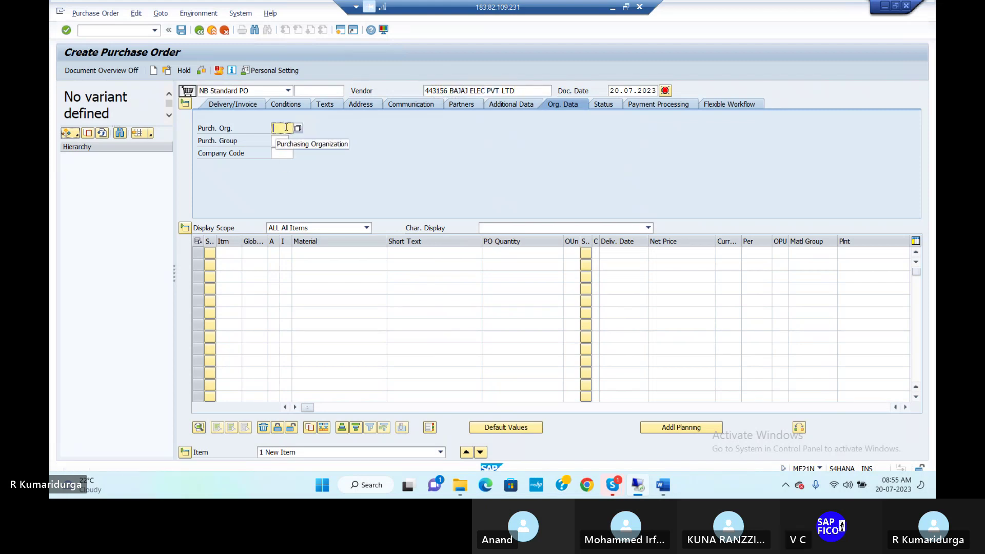
type("DUBO")
key("Tab")
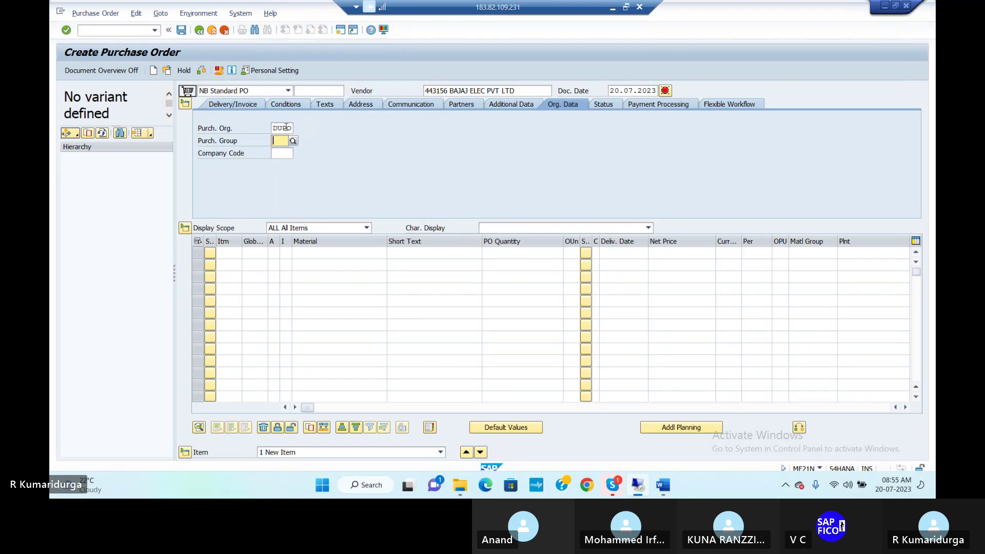
type("D")
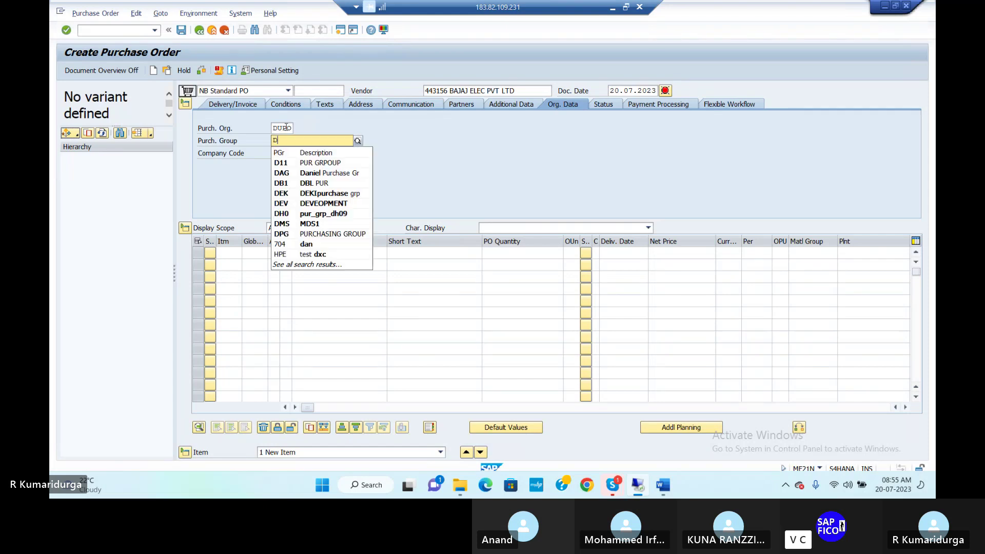
type("PG")
key("Tab")
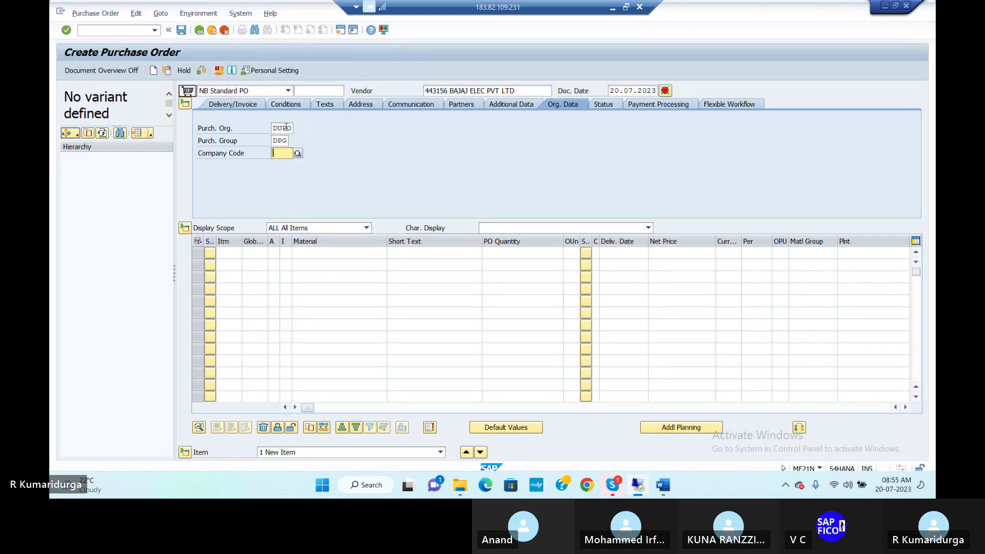
type("DUR")
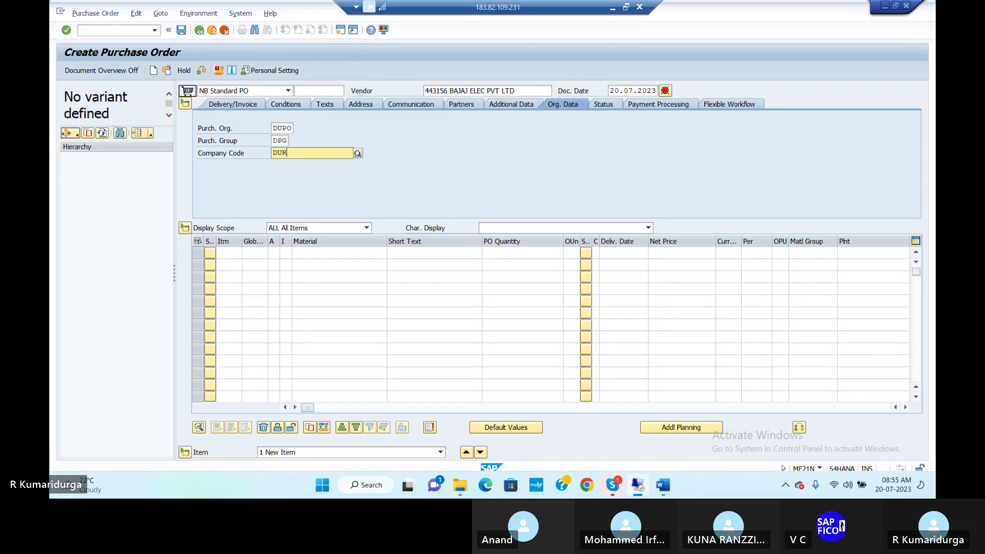
type("1")
key("Return")
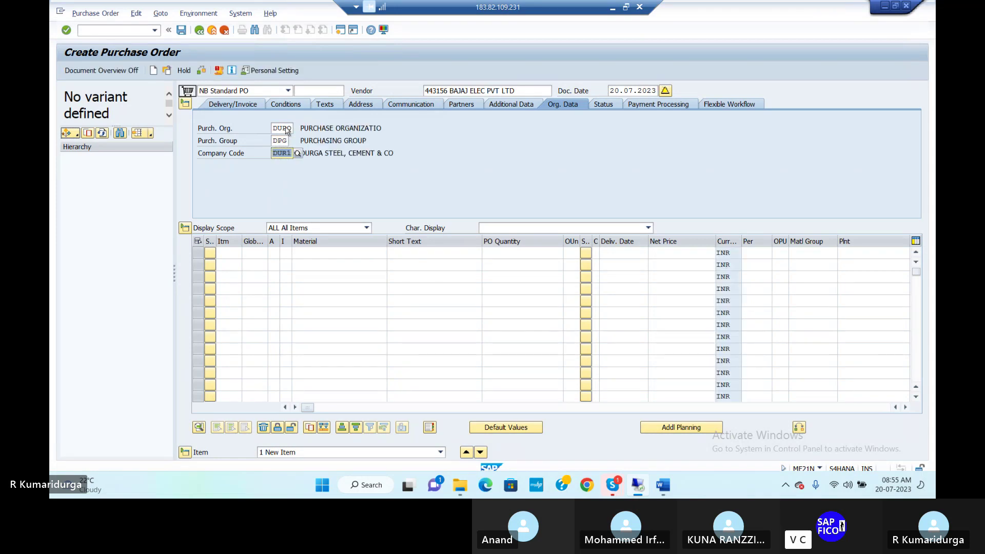
Start line item 10 in the first row of the purchase order's item table.
left_click(222, 251)
type("10")
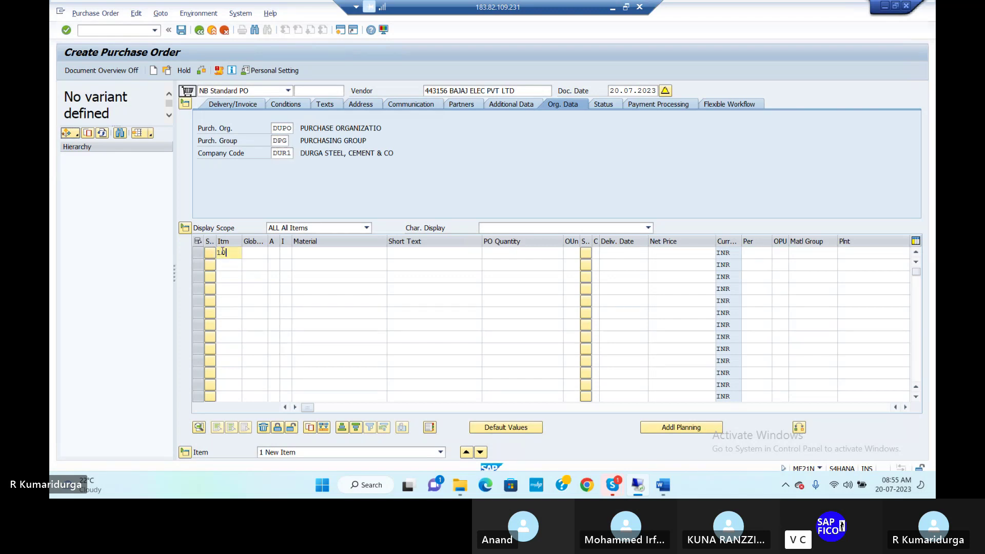
key("Tab")
key("Tab")
key("Tab")
key("Tab")
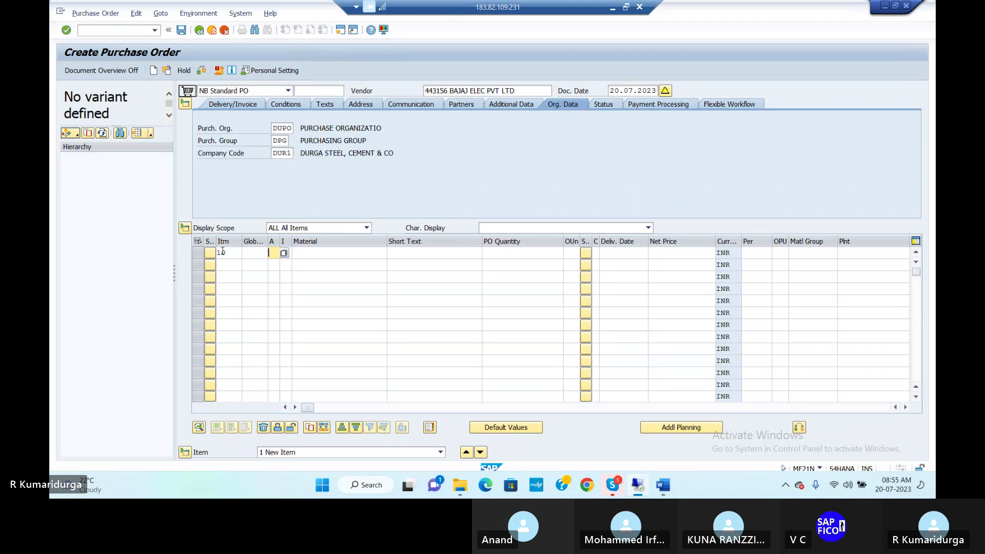
type("12")
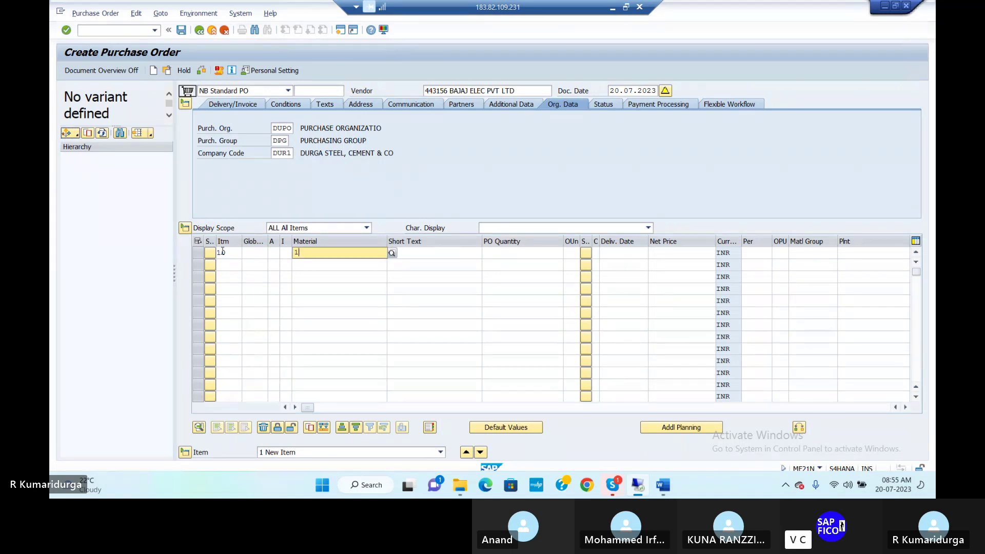
key("BackSpace")
key("BackSpace")
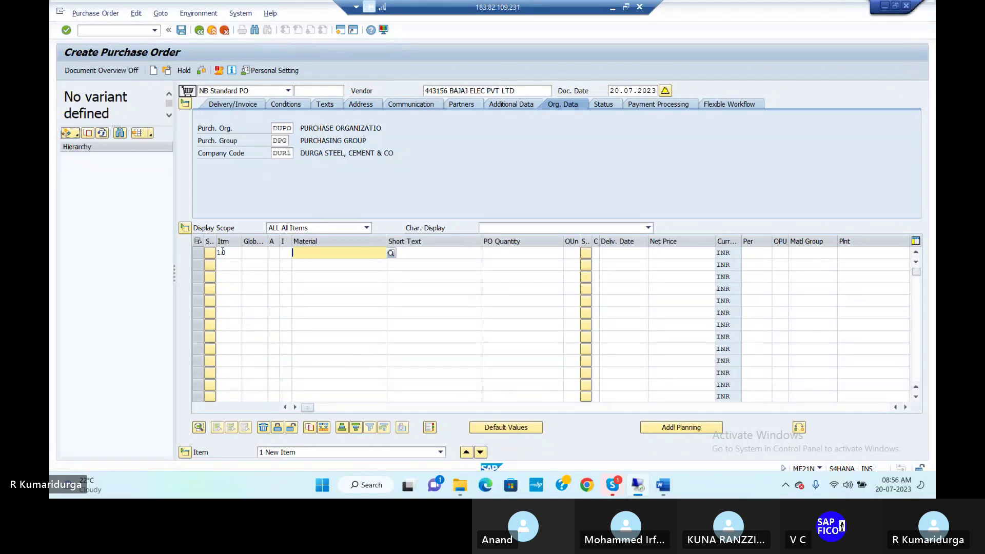
Close the "fi to mm s4 hana" Word document and look up the material number in the FI SD INTEGRATION document.
mouse_move(662, 485)
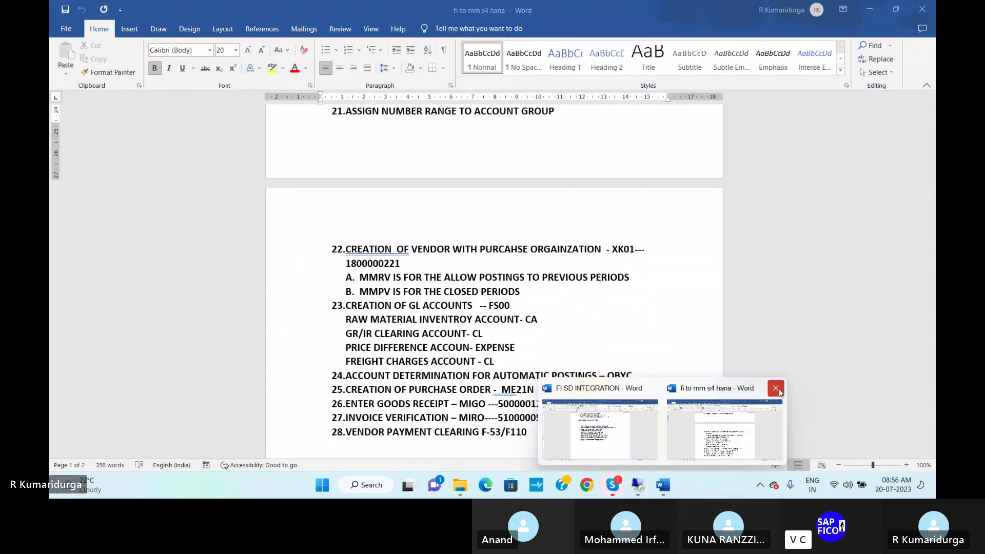
left_click(775, 388)
left_click(701, 414)
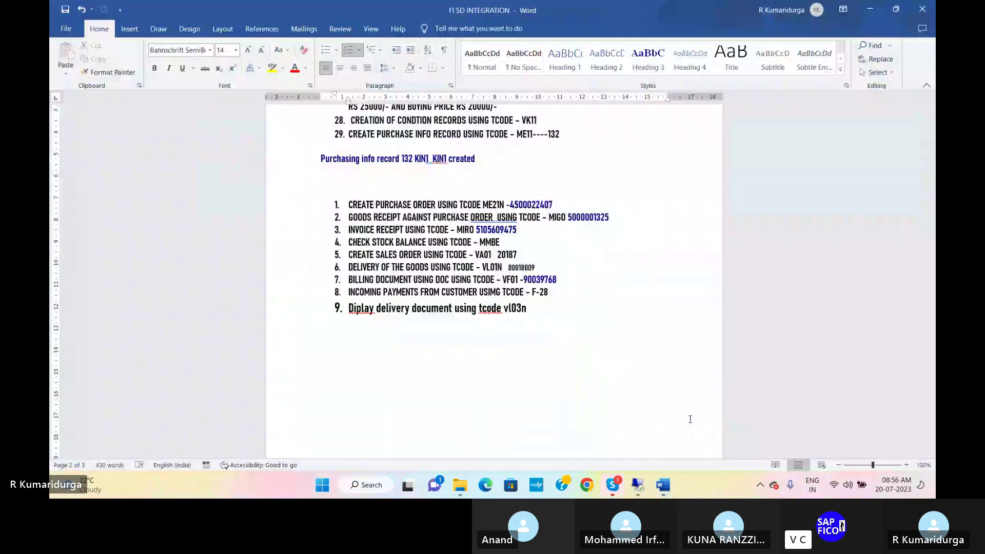
scroll(553, 161, "up", 2)
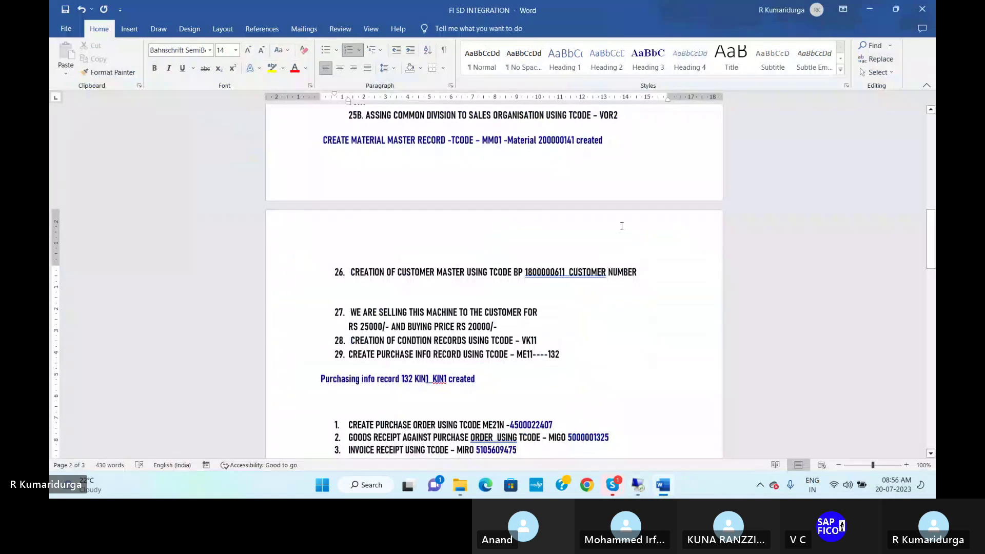
Return to SAP and enter material 200000141 with the short text SPARE PARTS for item 10.
left_click(640, 486)
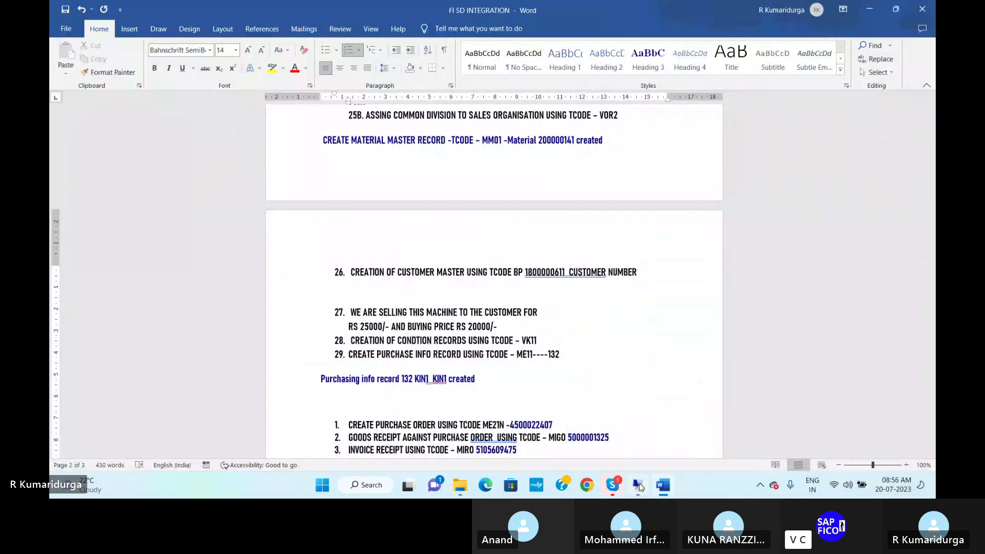
type("2000")
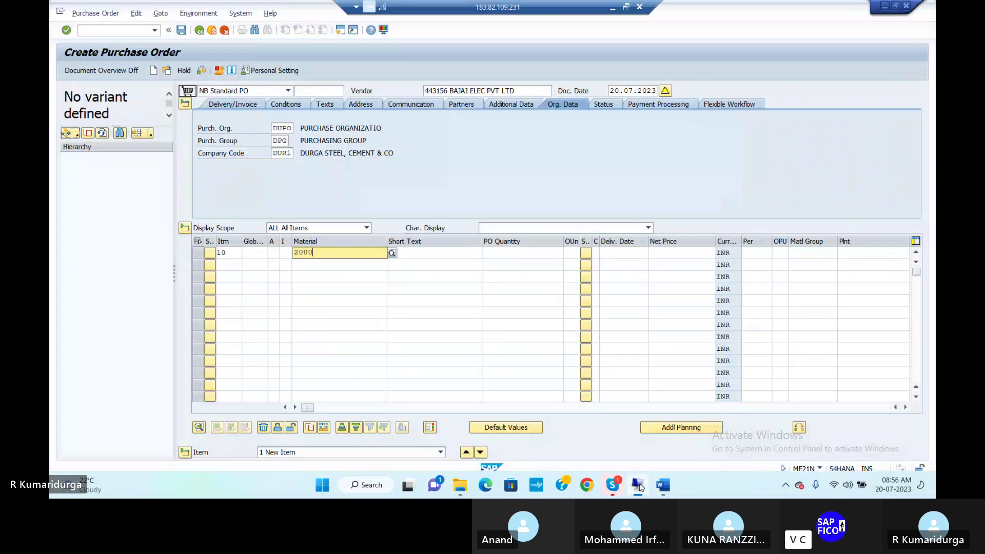
type("0001141")
key("Return")
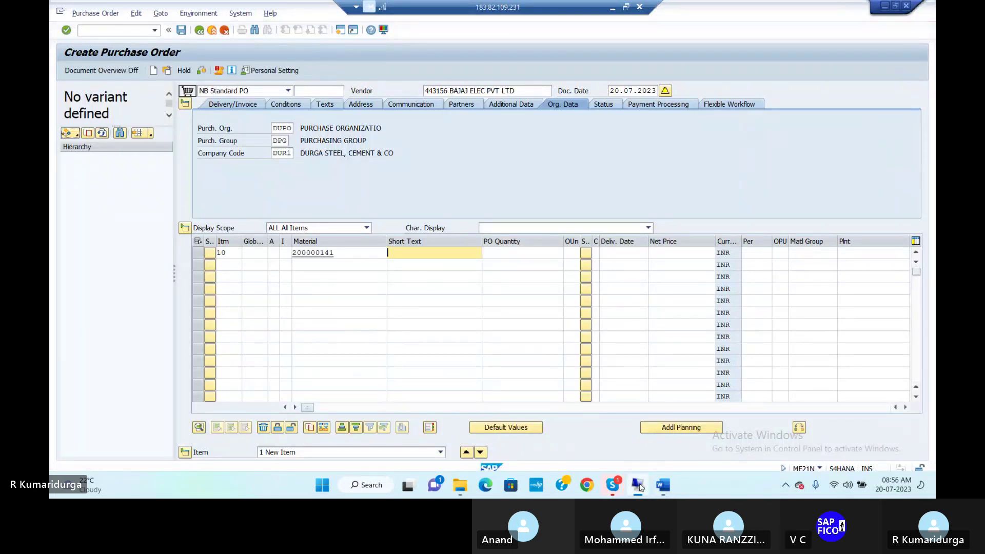
type("SPARE PARTS")
key("Tab")
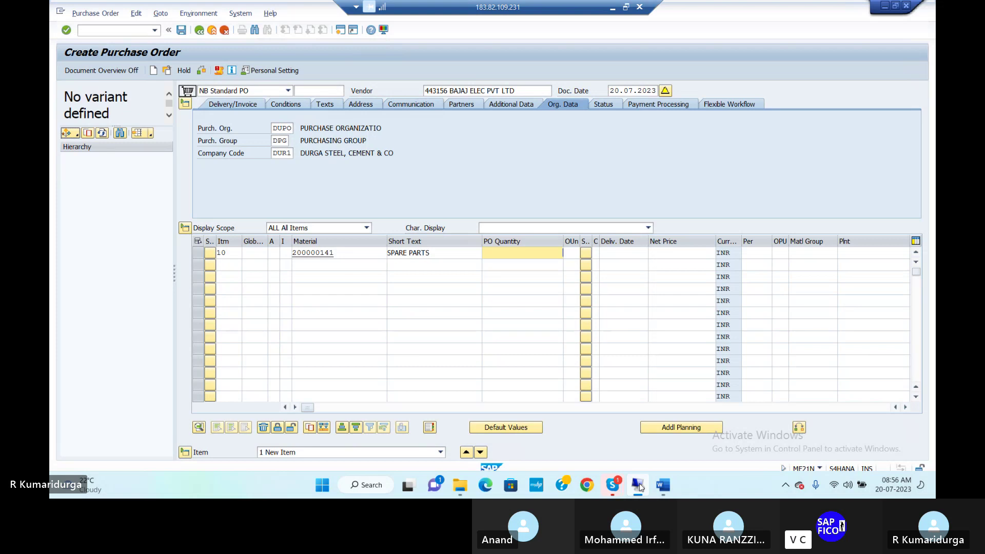
Set the item's purchase order quantity to 7 and its delivery date to 21.07.2023.
type("7")
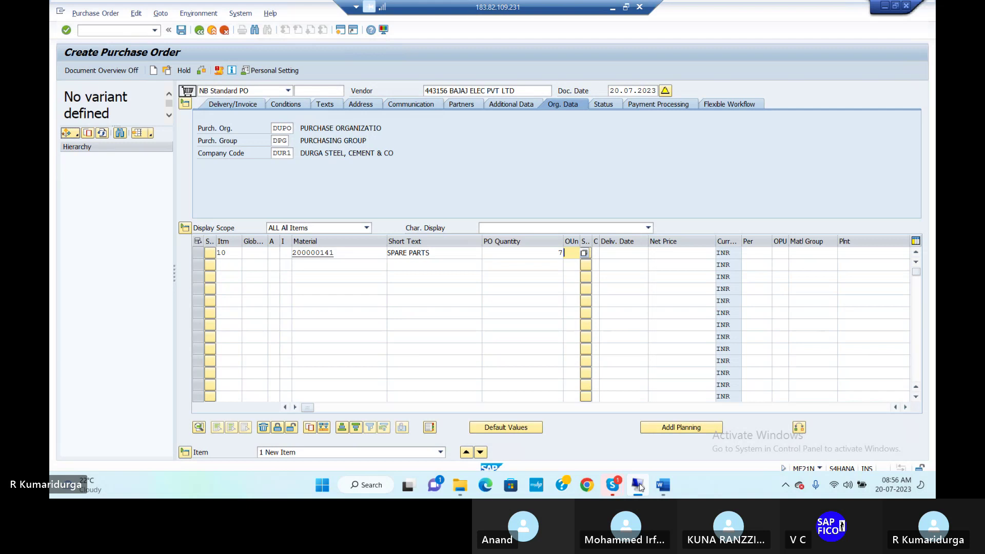
key("Tab")
key("Tab")
key("Tab")
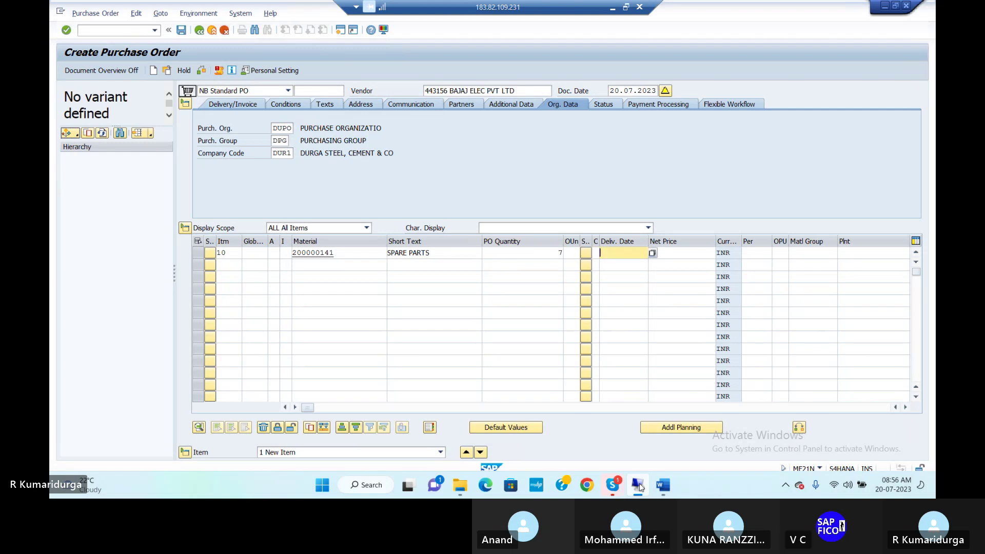
type("21.0")
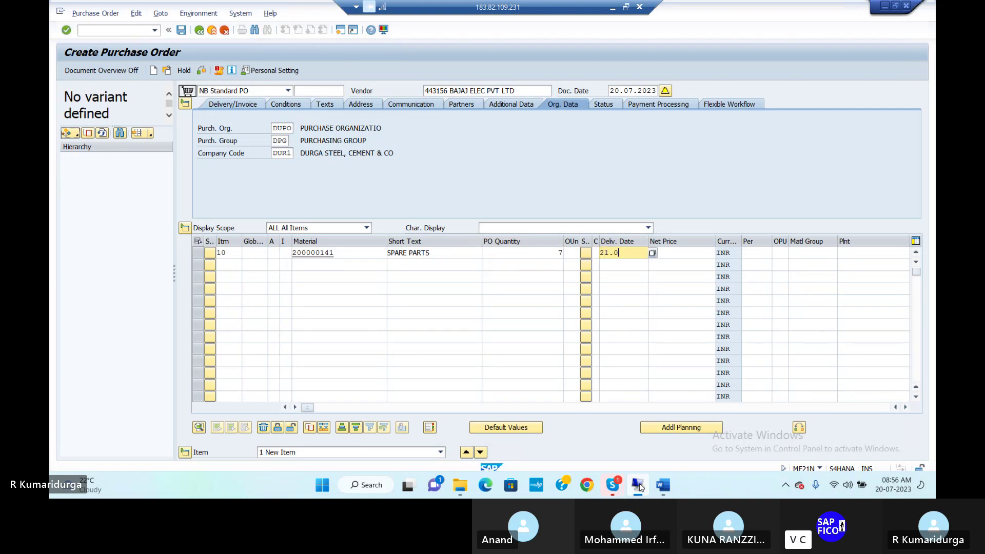
type("7.2023")
key("Tab")
Set the net price of the SPARE PARTS item to 20000 INR.
type("2500")
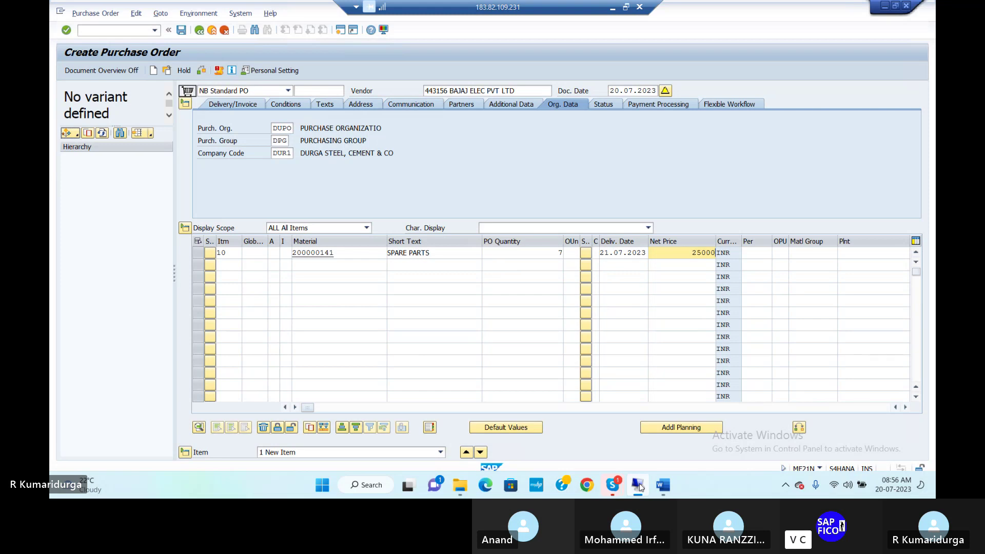
key("BackSpace")
key("BackSpace")
key("BackSpace")
key("BackSpace")
Assign plant DUPL and storage location DUSL to item 10, leaving the batch empty.
left_click(854, 248)
type("D")
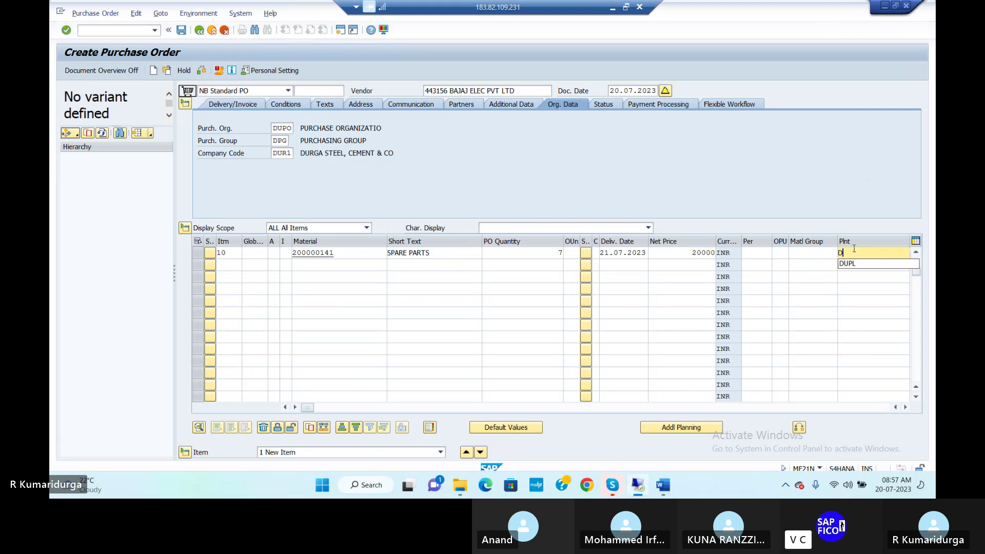
type("UPL")
key("Tab")
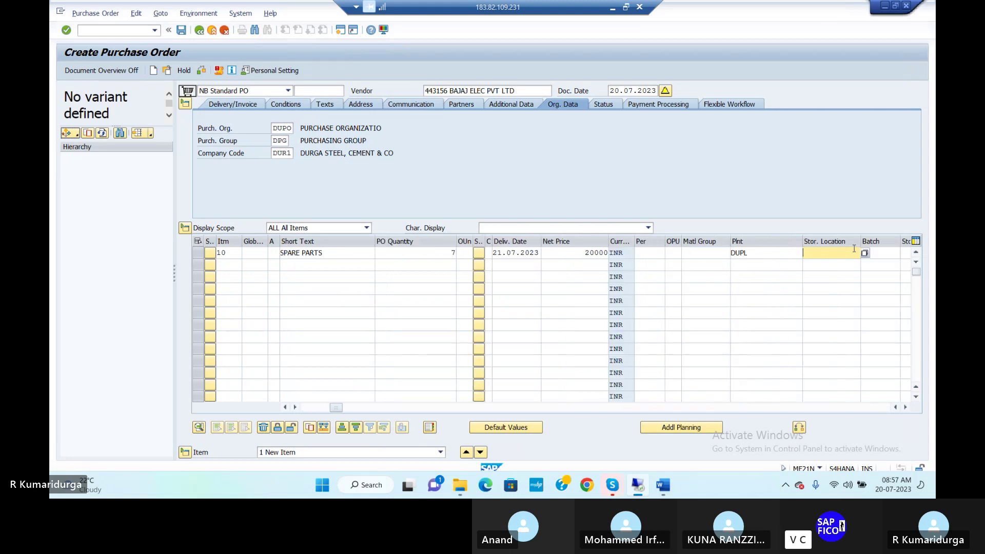
type("DUSL")
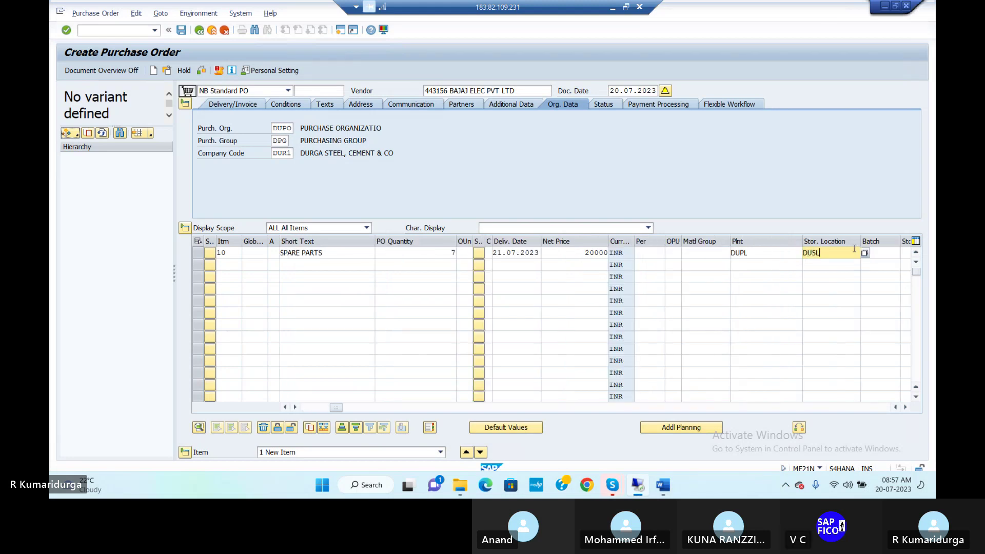
key("Tab")
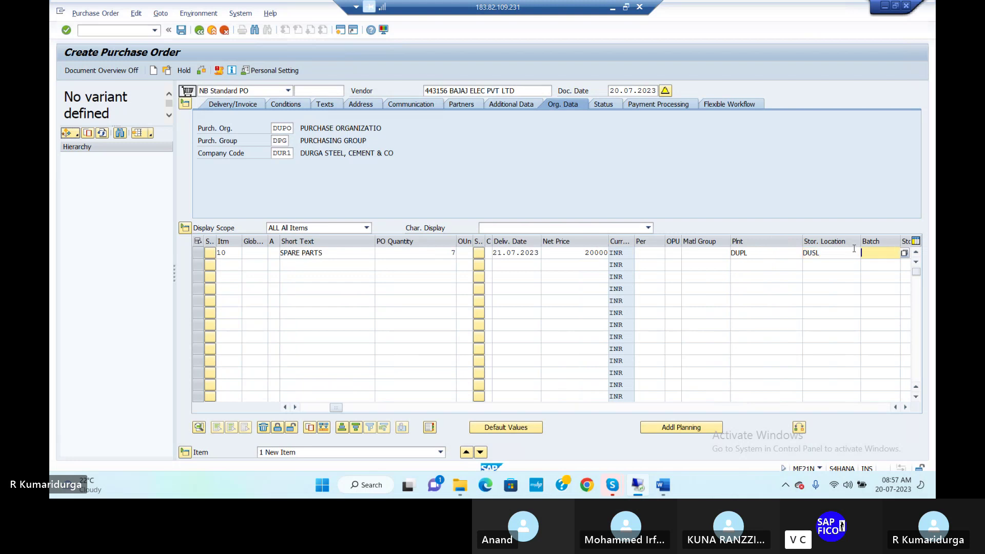
key("Tab")
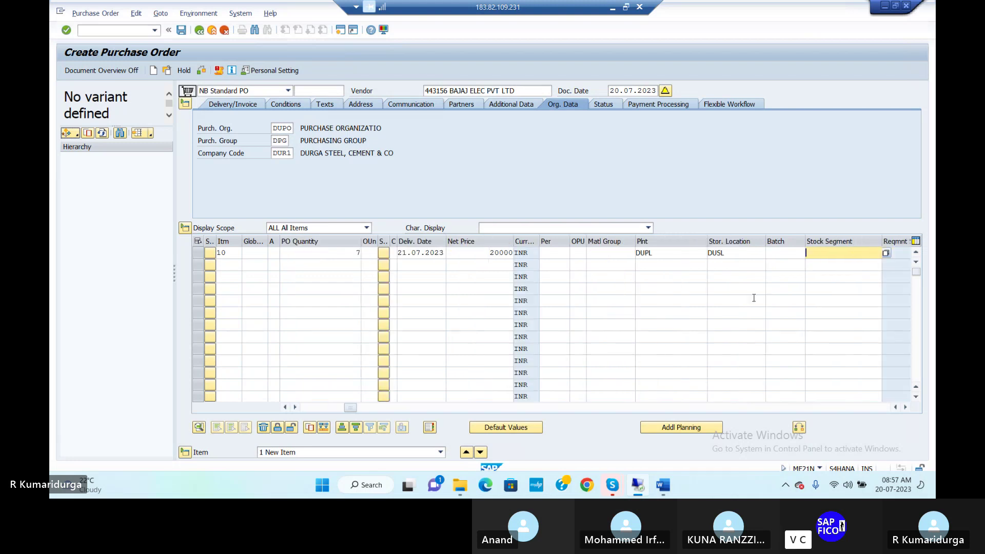
Assign material group 005 (Mechanical EPL1) to item 10 and validate the item, accepting the delivery date and net price messages.
left_click(598, 261)
left_click(603, 254)
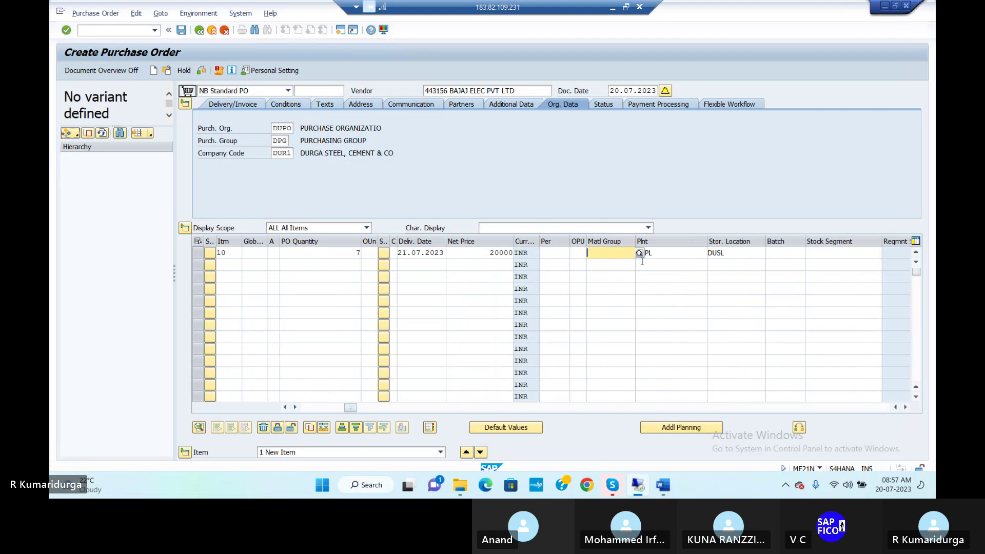
left_click(641, 253)
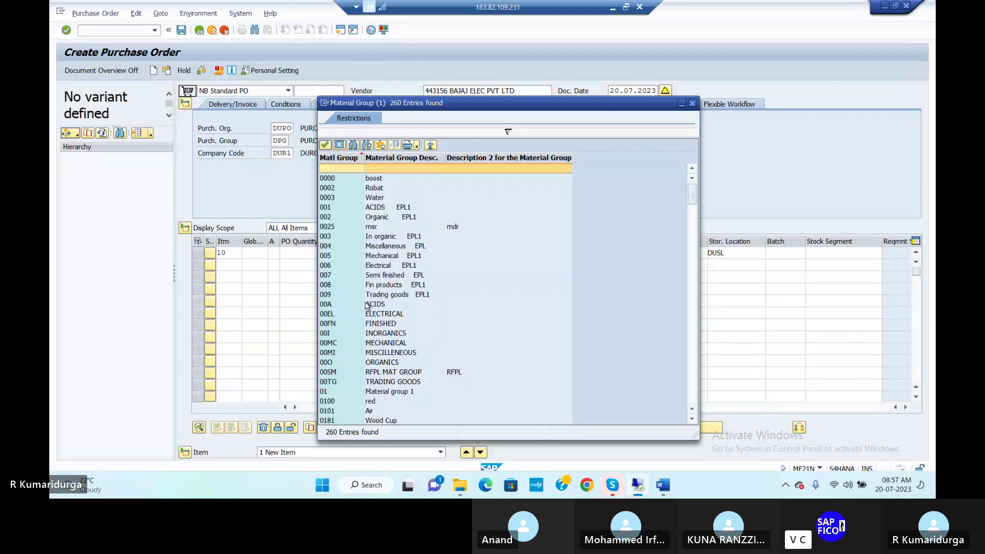
left_click(386, 257)
double_click(386, 259)
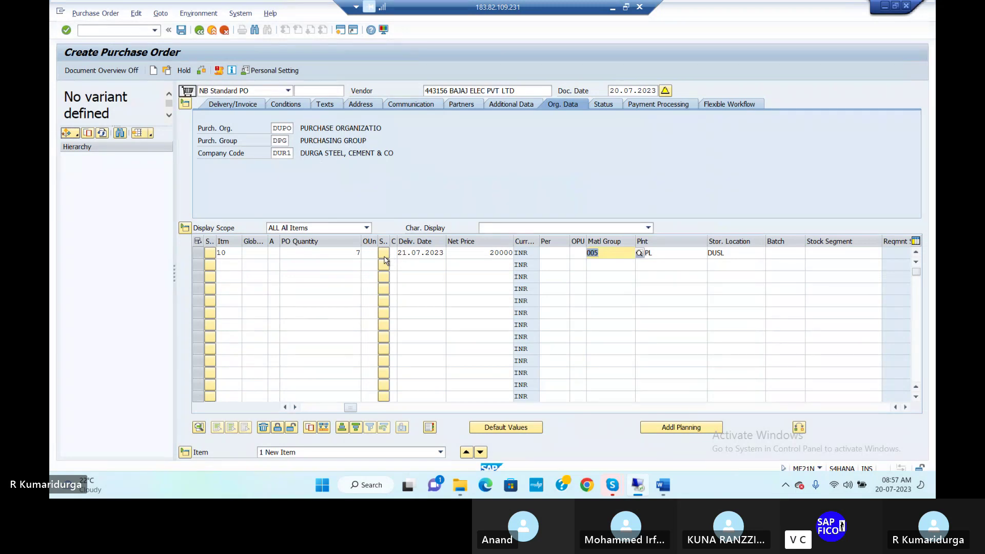
key("Return")
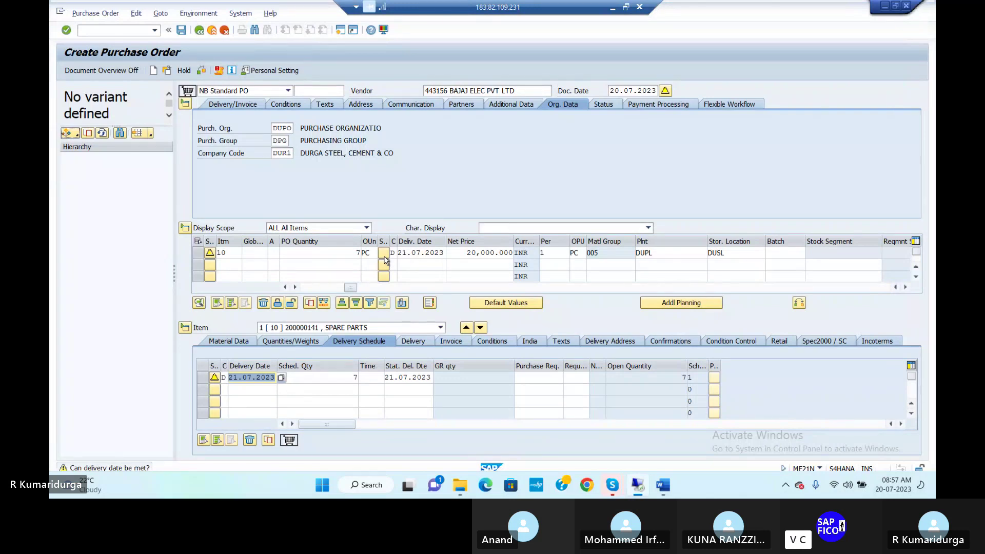
key("Return")
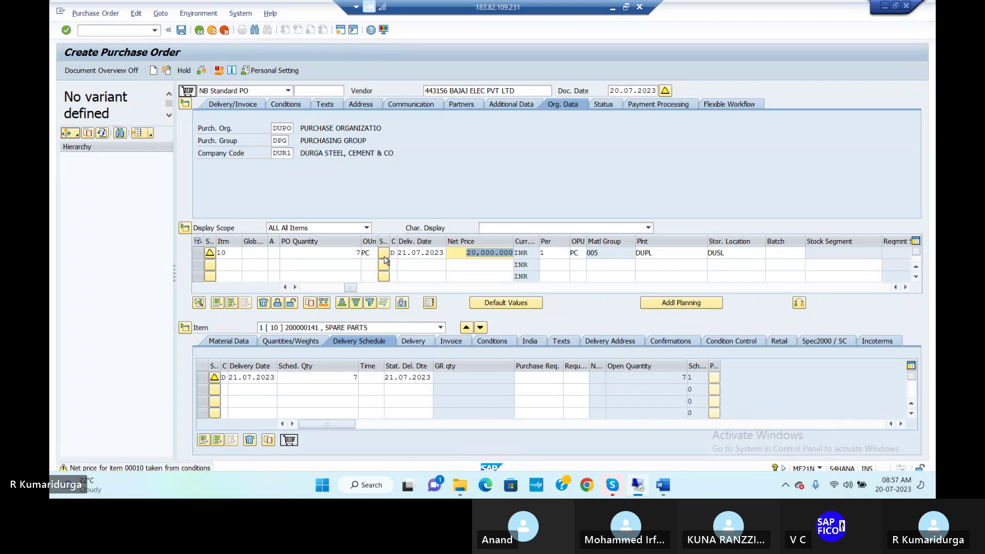
key("Return")
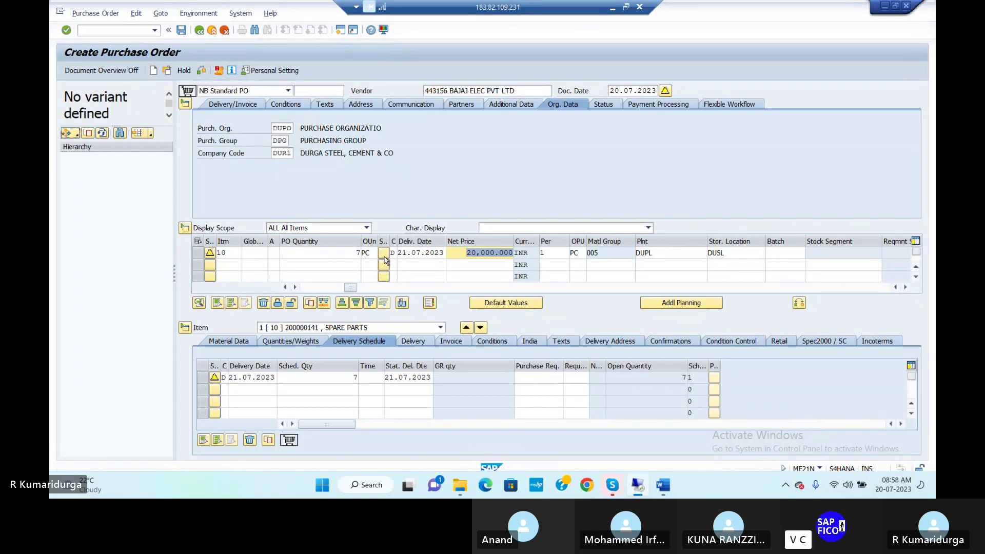
Review the purchase order header's pricing conditions, payment terms and available condition types without adding a condition.
left_click(286, 106)
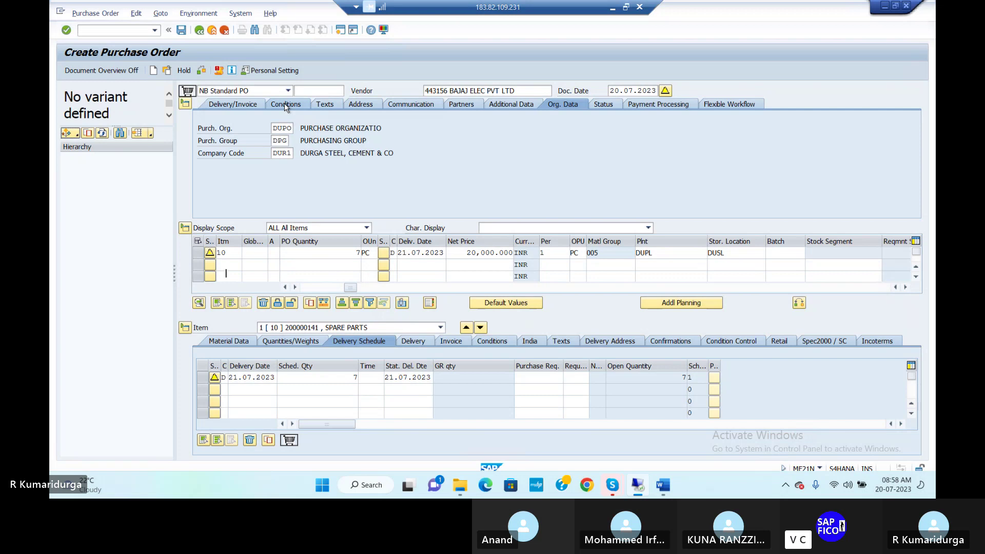
left_click(284, 103)
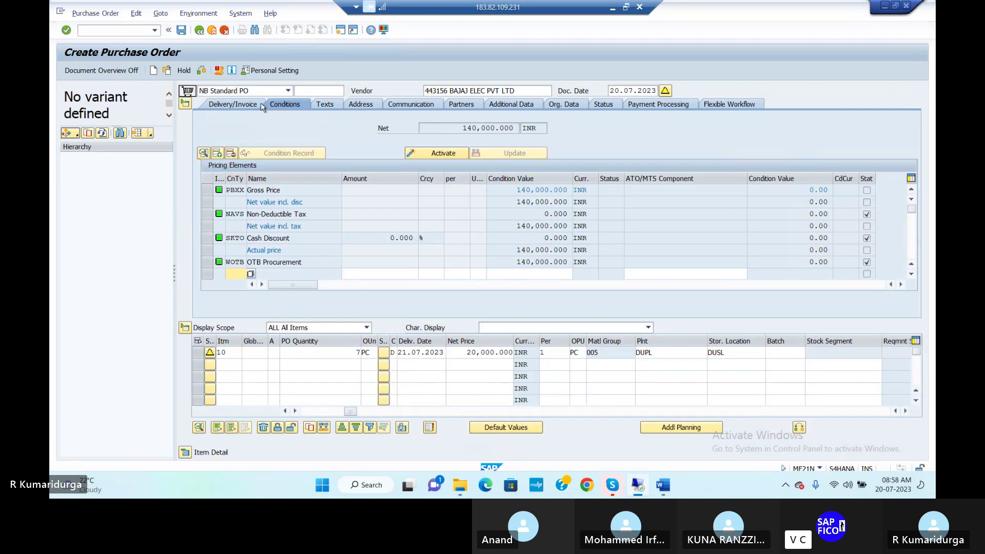
left_click(243, 103)
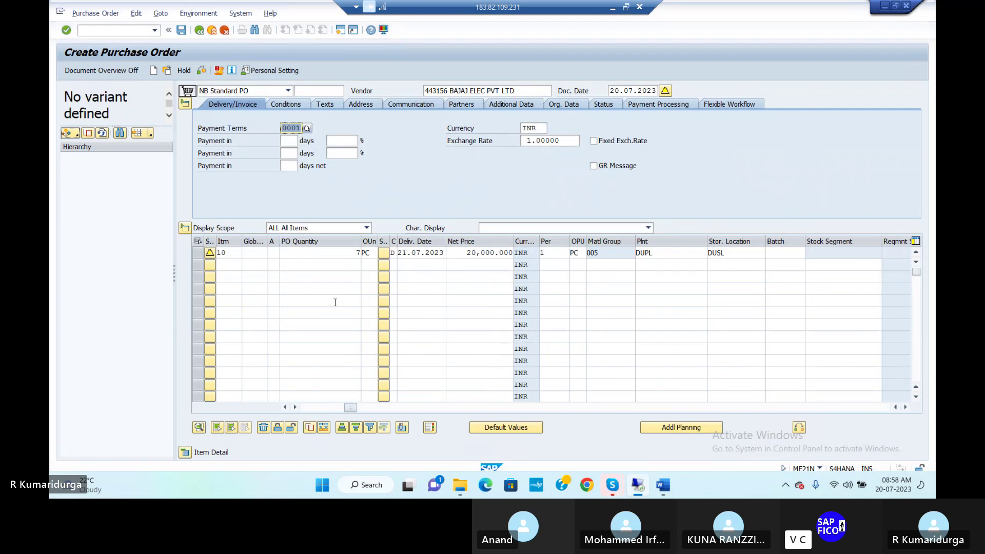
left_click(284, 106)
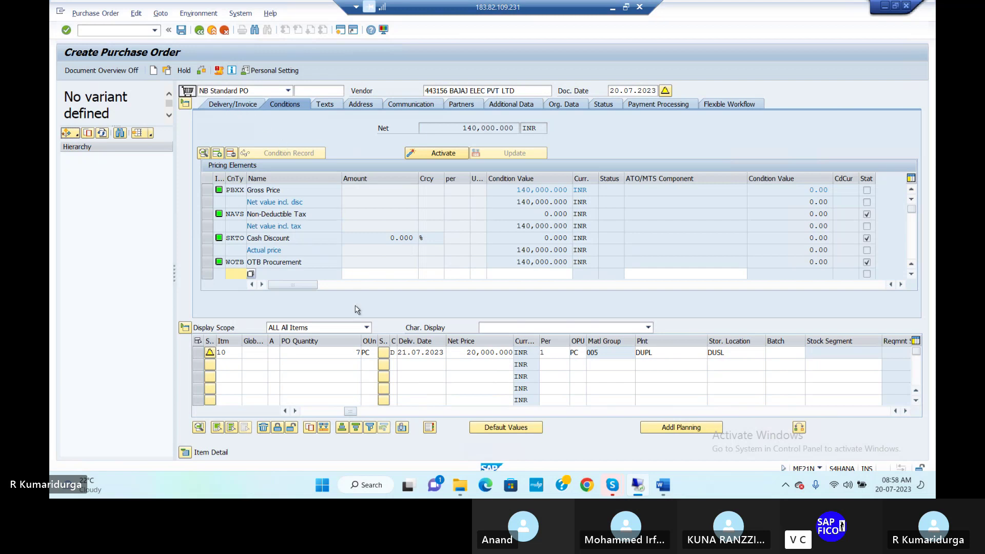
left_click(252, 278)
left_click(252, 278)
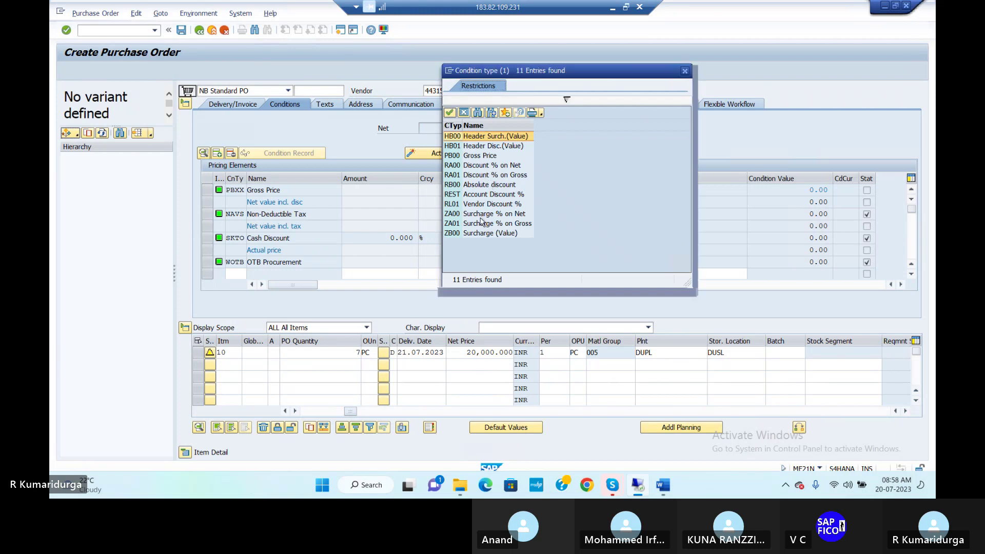
left_click(486, 156)
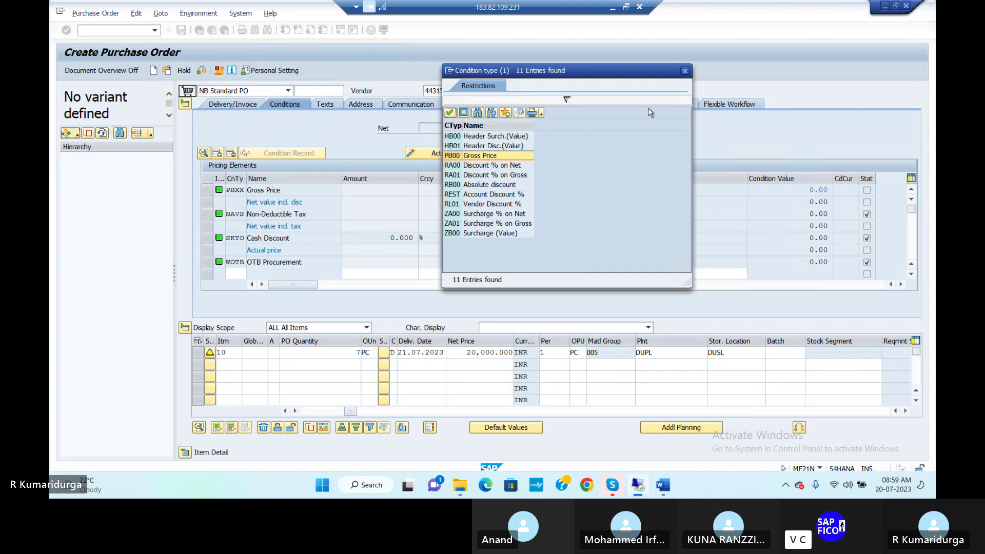
left_click(684, 70)
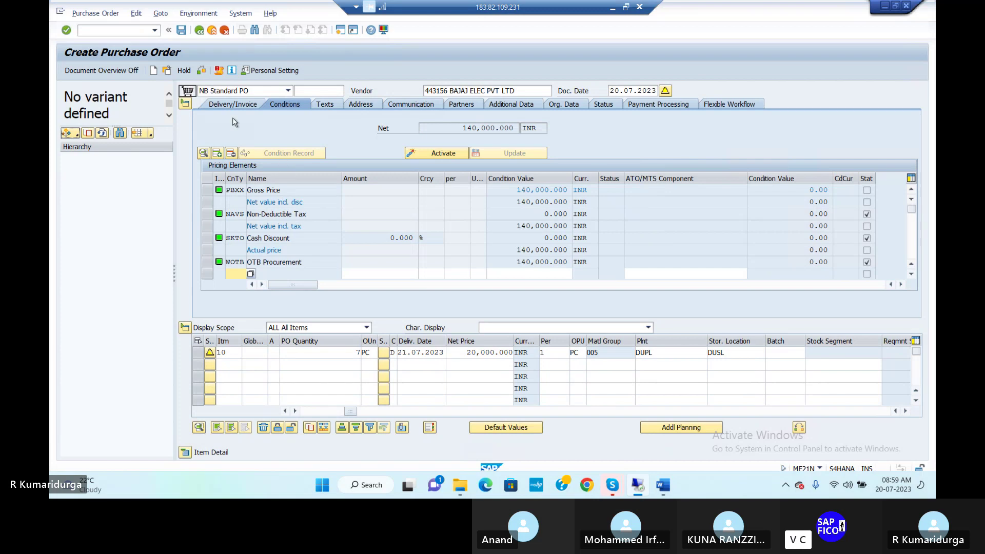
Check the purchase order for errors and save it.
left_click(204, 73)
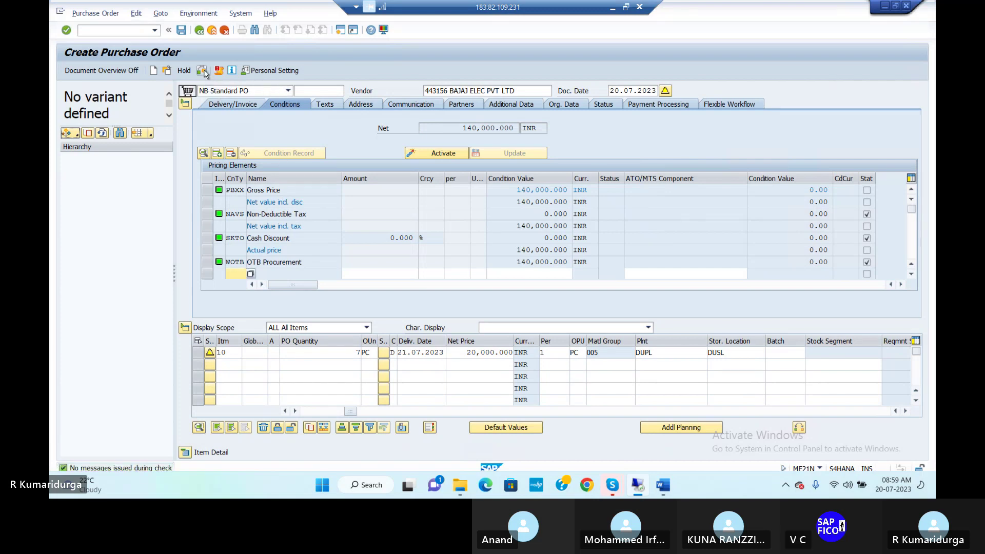
left_click(181, 31)
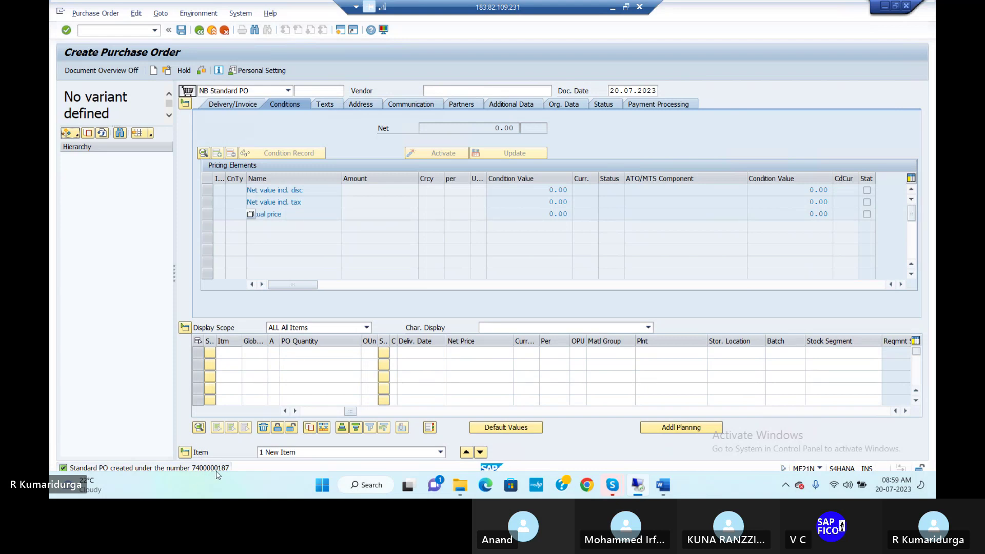
Switch to the FI SD INTEGRATION Word document and replace the number on the ME21N line with the newly created purchase order number.
left_click(665, 486)
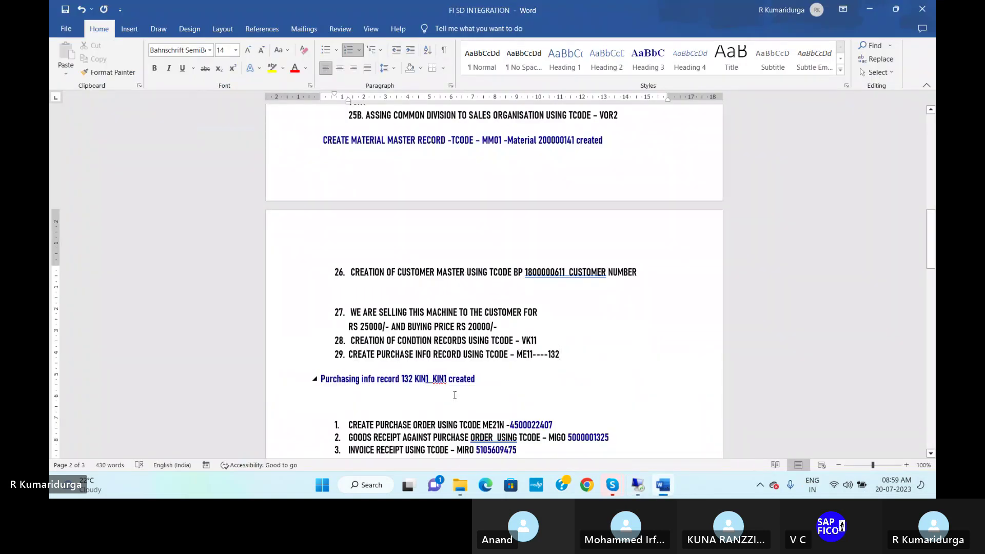
scroll(455, 395, "down", 3)
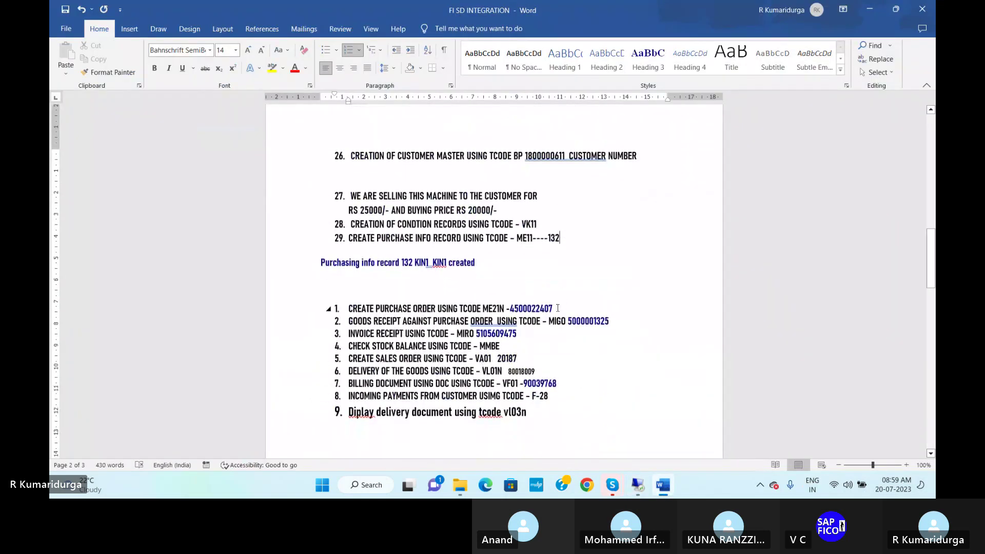
left_click(558, 307)
key("BackSpace")
key("BackSpace")
key("BackSpace")
key("BackSpace")
key("BackSpace")
key("BackSpace")
key("BackSpace")
key("BackSpace")
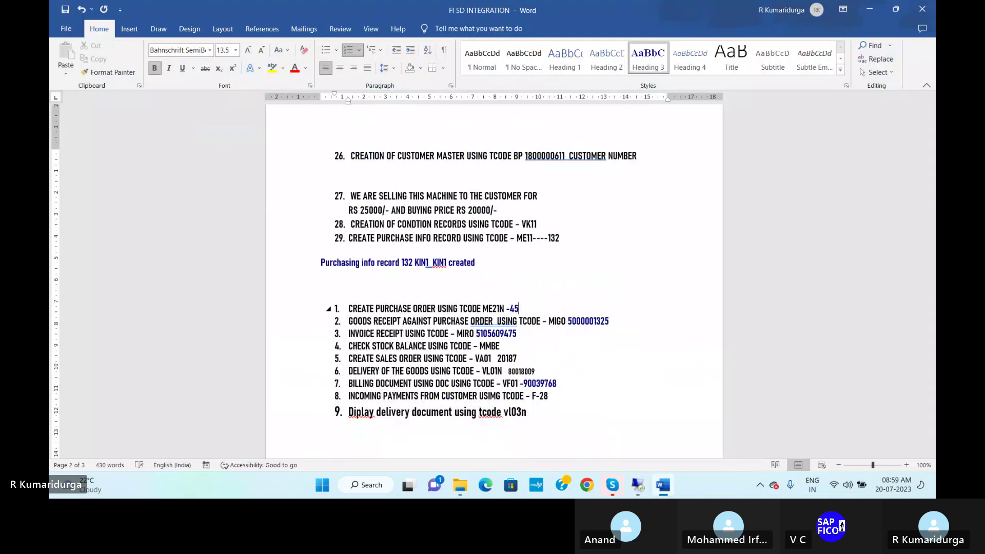
key("BackSpace")
key("BackSpace")
type("7400000")
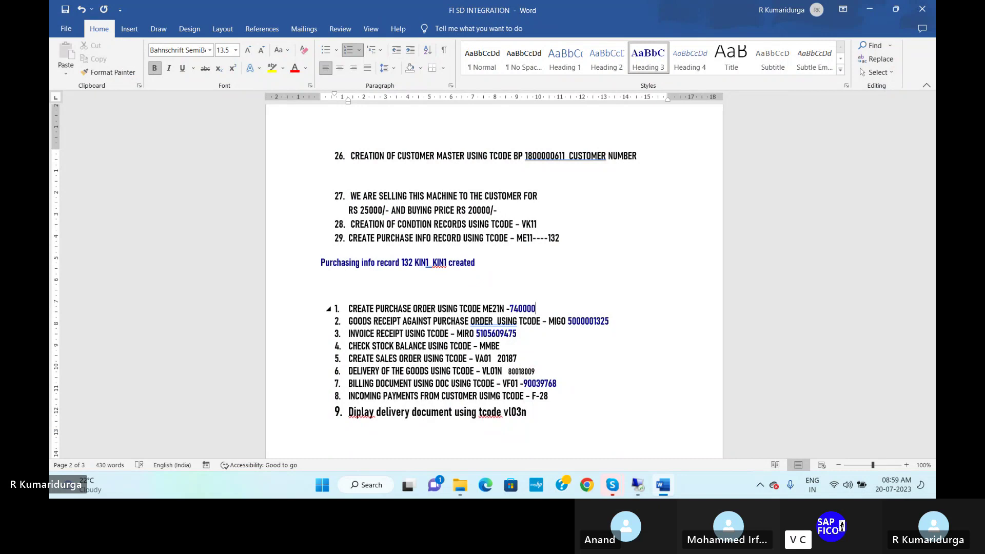
type("187")
Return to SAP and start the goods receipt transaction with /NMIGO.
left_click(643, 482)
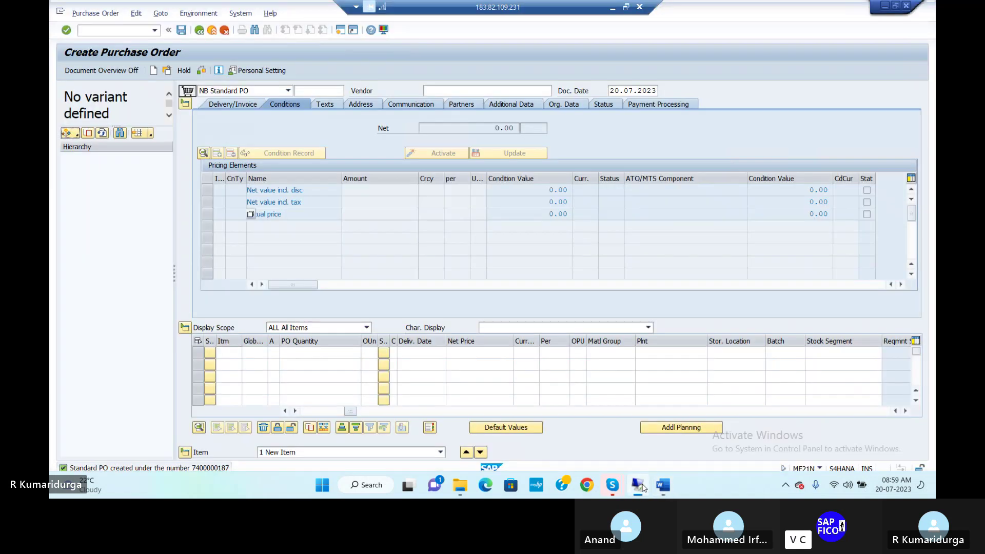
left_click(135, 29)
type("/NMIGO")
key("Return")
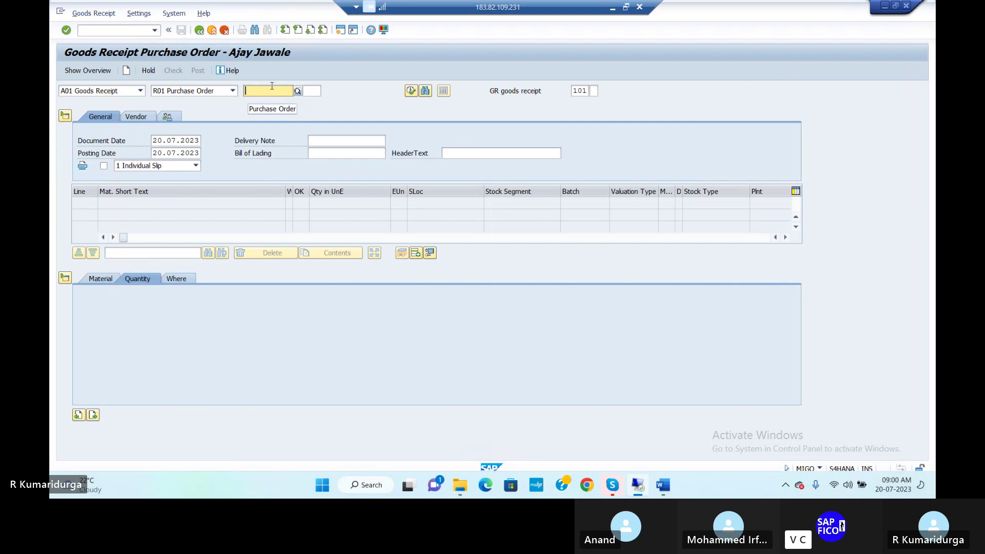
Enter the newly created purchase order number as the goods receipt reference and load its items.
type("740")
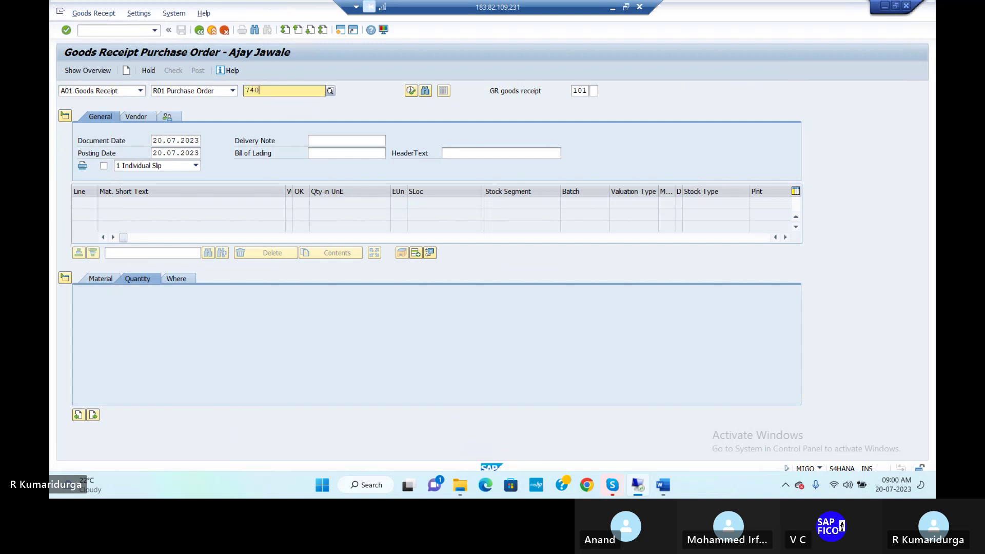
type("0000187")
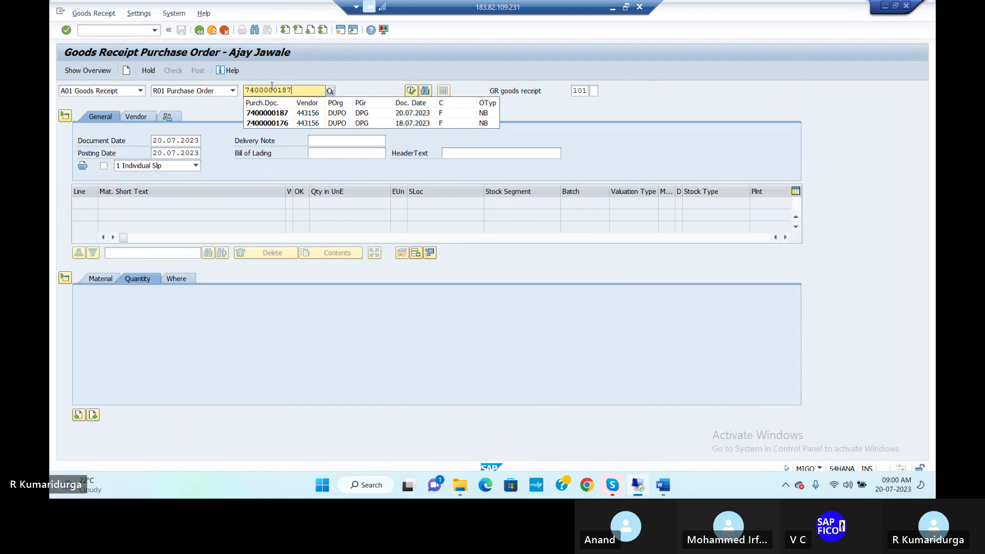
left_click(281, 114)
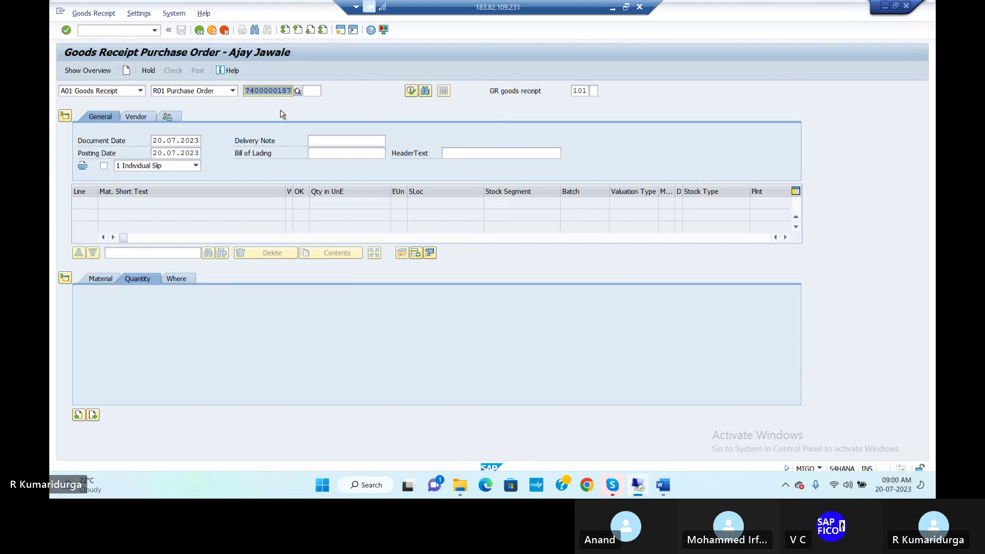
left_click(411, 92)
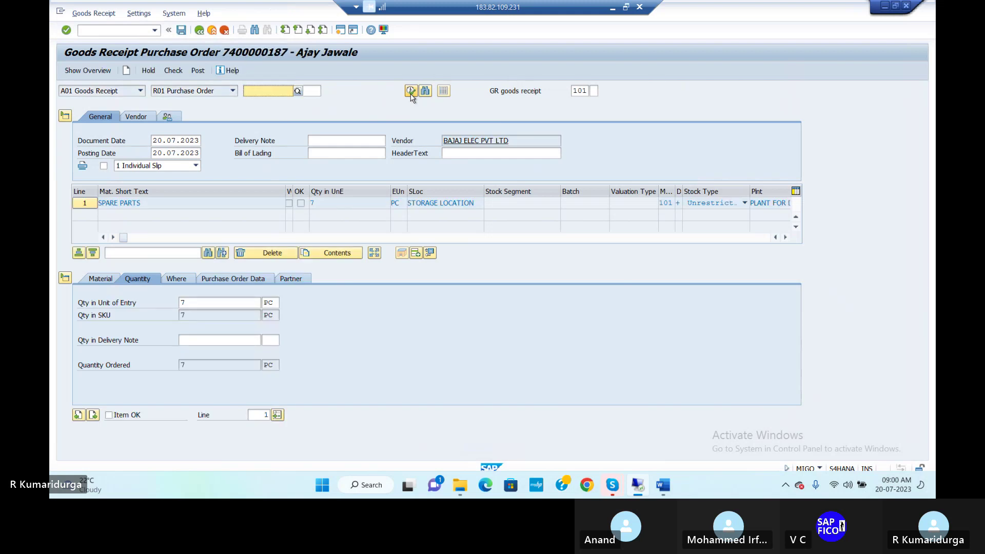
Set the SPARE PARTS line's delivery note quantity to 7 PC and mark the item as OK.
left_click(246, 339)
type("7")
key("Tab")
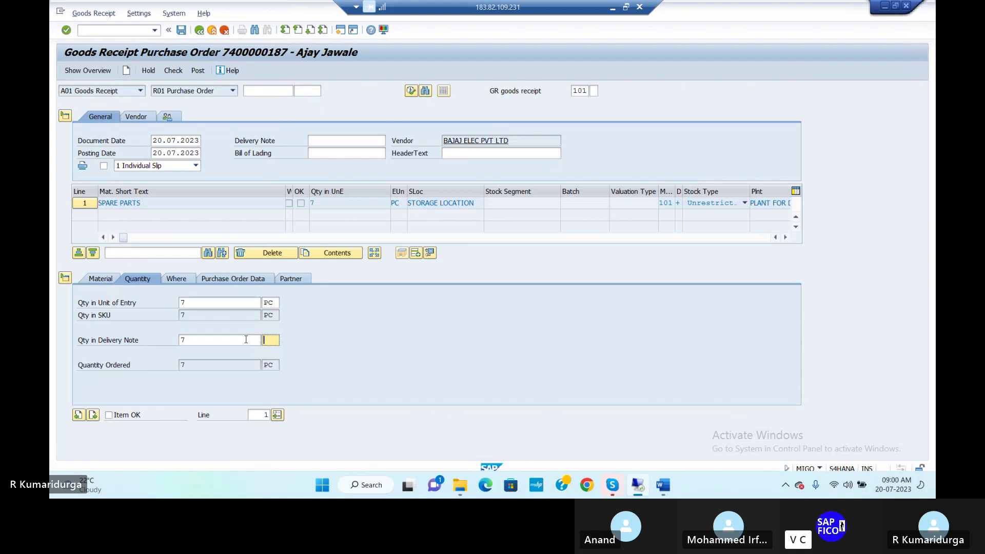
type("PC")
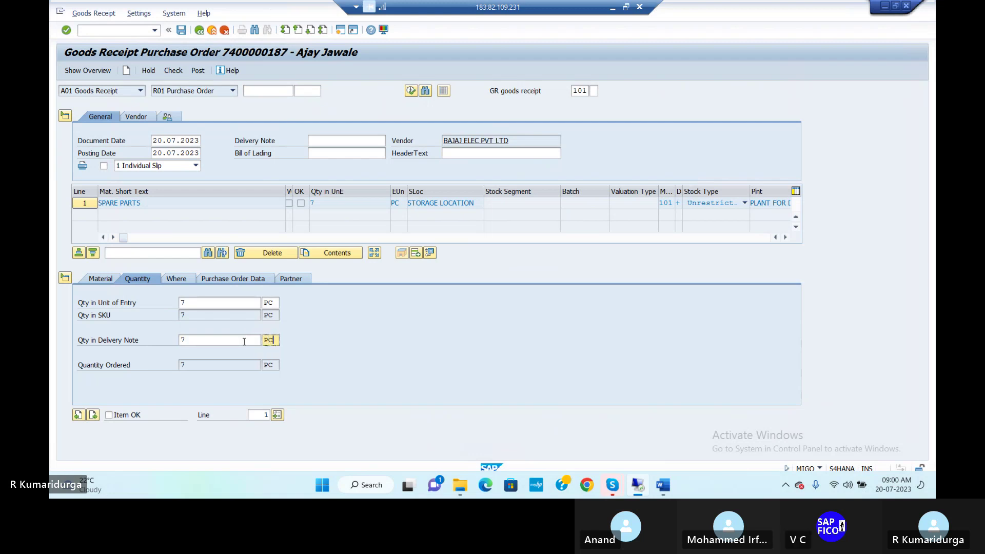
left_click(108, 417)
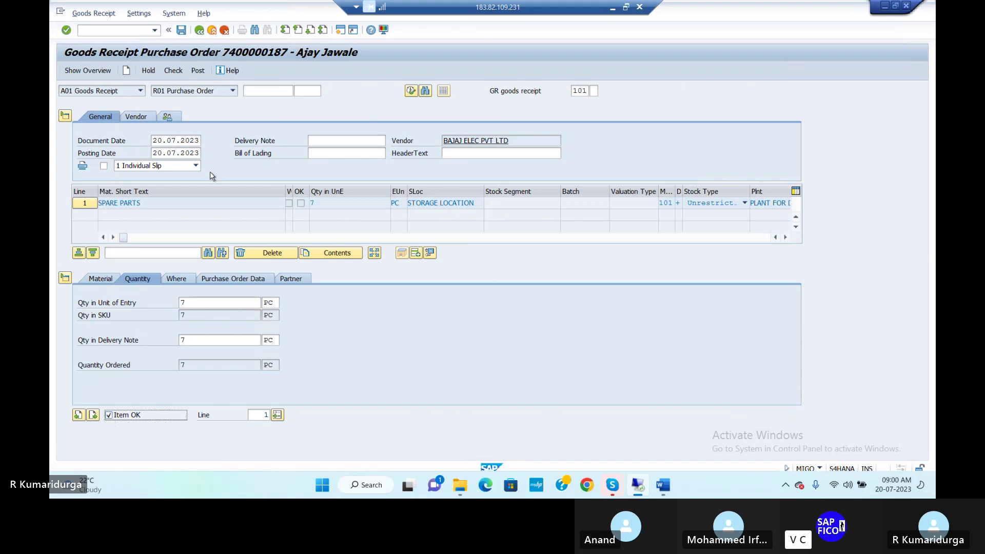
Check the goods receipt and read the long text of the logged message.
left_click(174, 73)
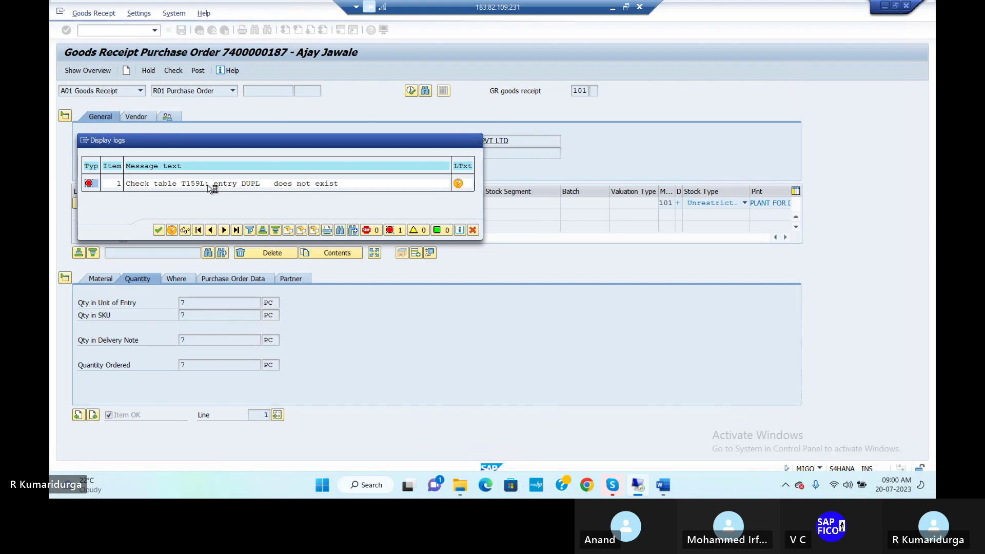
double_click(208, 184)
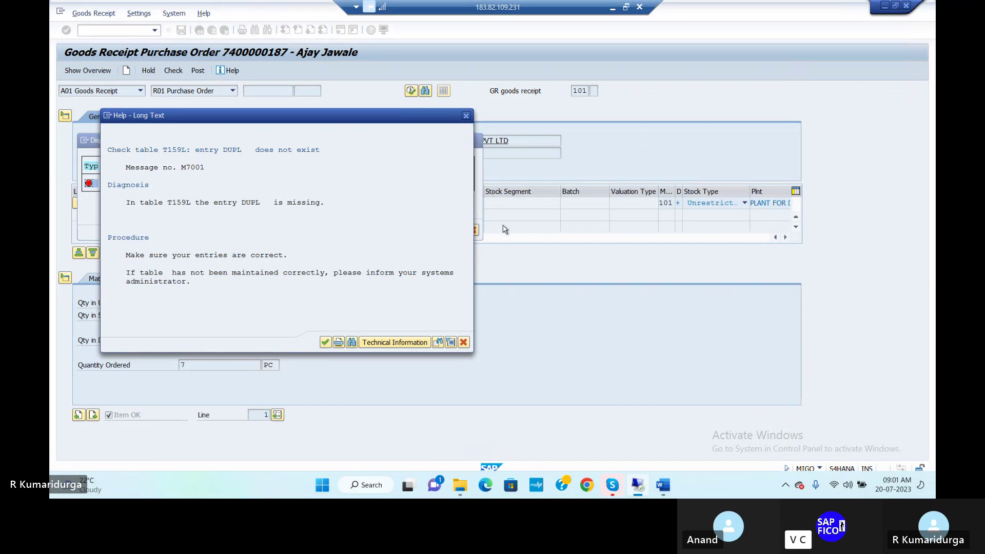
left_click(465, 121)
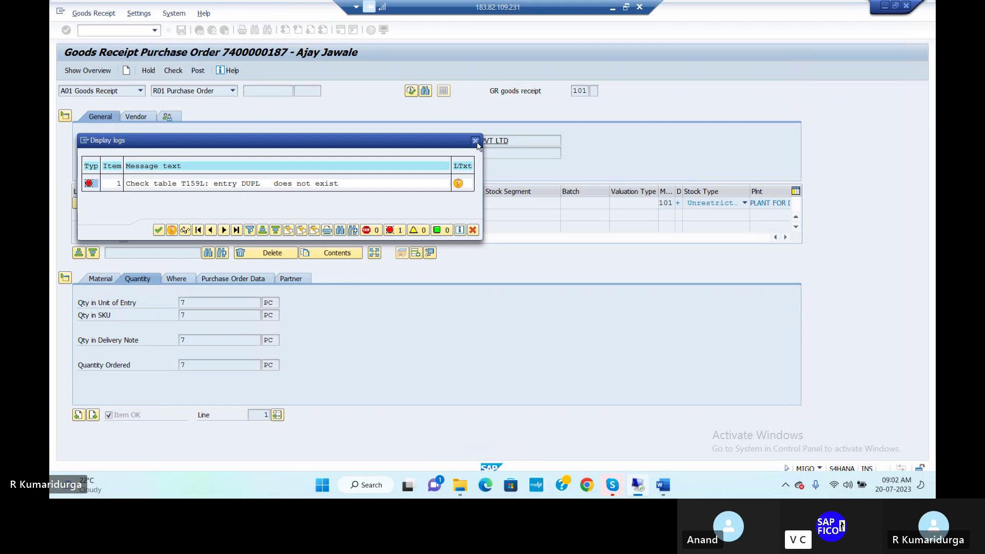
Leave the goods receipt without posting, using /N to return to the SAP Easy Access screen.
left_click(110, 32)
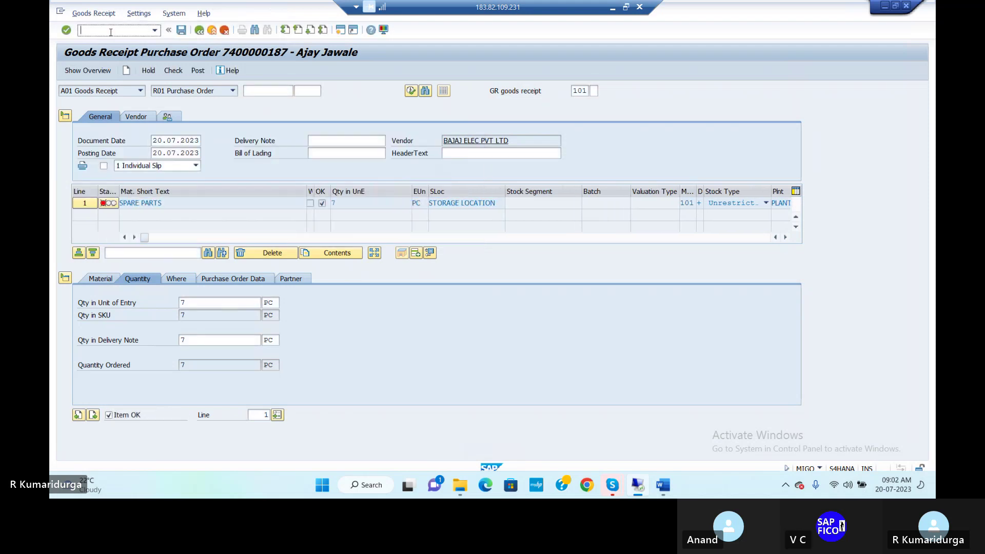
type("/N")
key("Return")
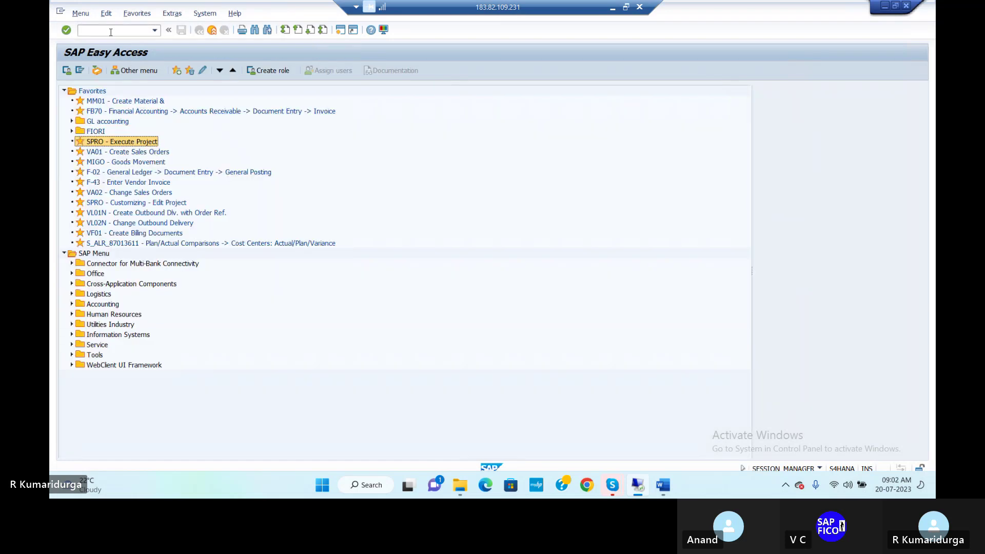
left_click(110, 32)
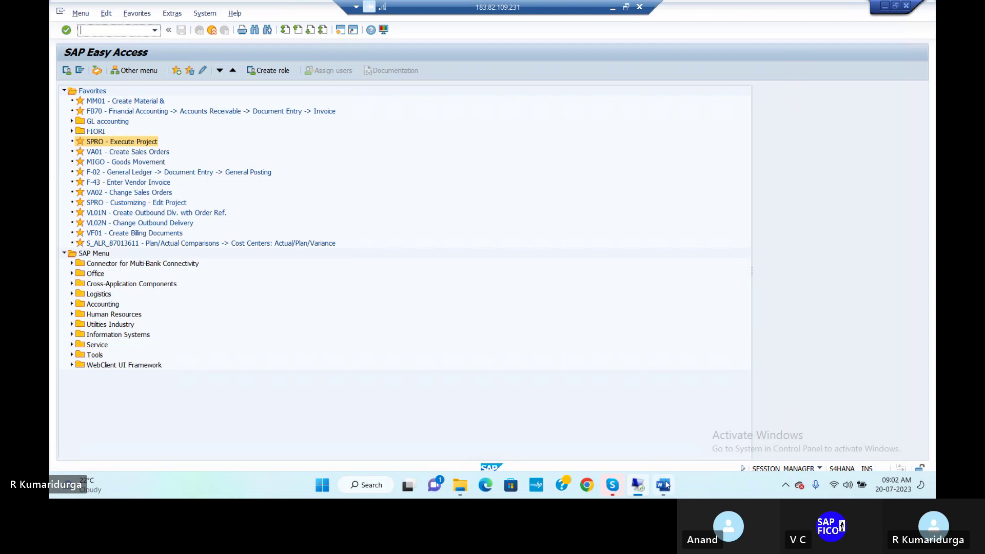
mouse_move(666, 485)
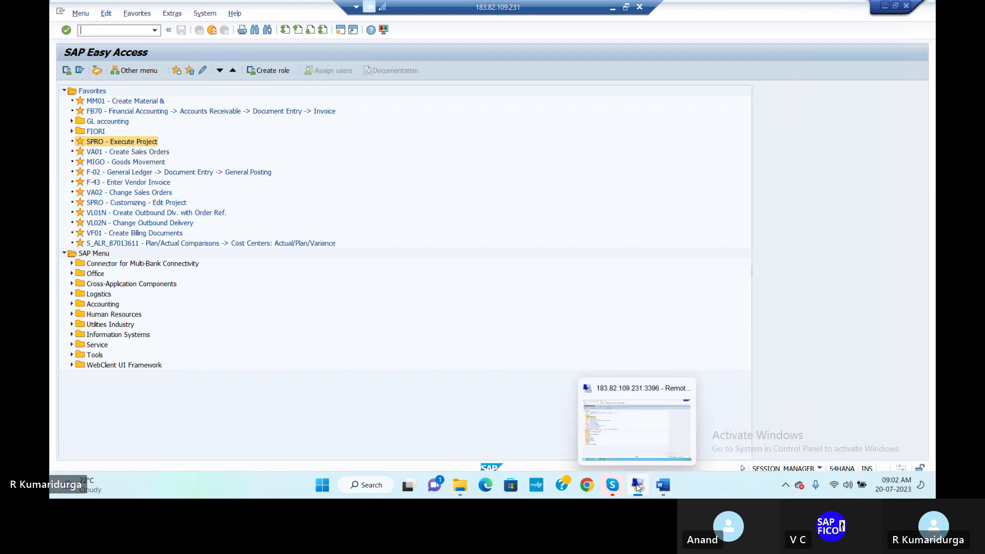
Review the numbered purchase-to-payment process steps in the FI SD INTEGRATION Word document, and return to the remote SAP session.
left_click(666, 485)
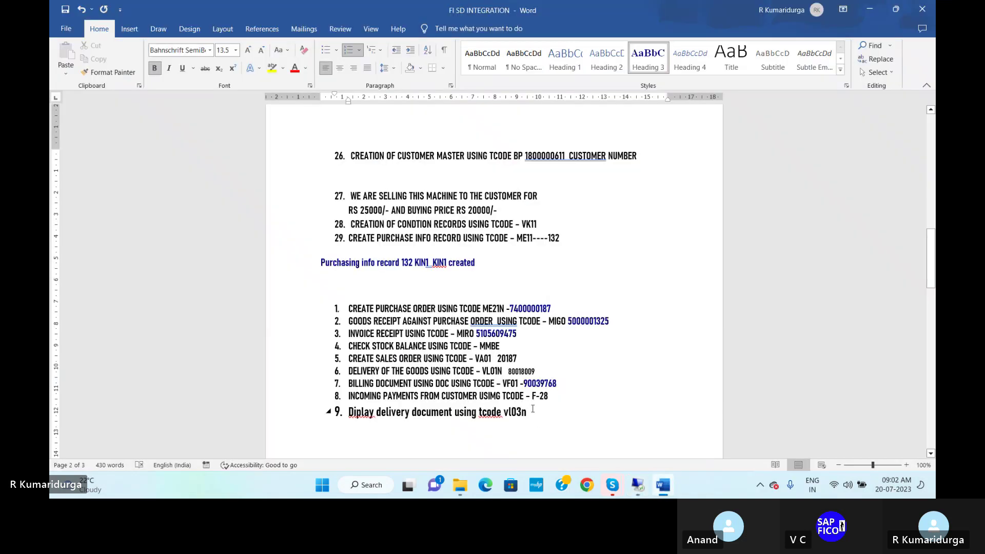
scroll(532, 408, "down", 3)
scroll(532, 408, "down", 10)
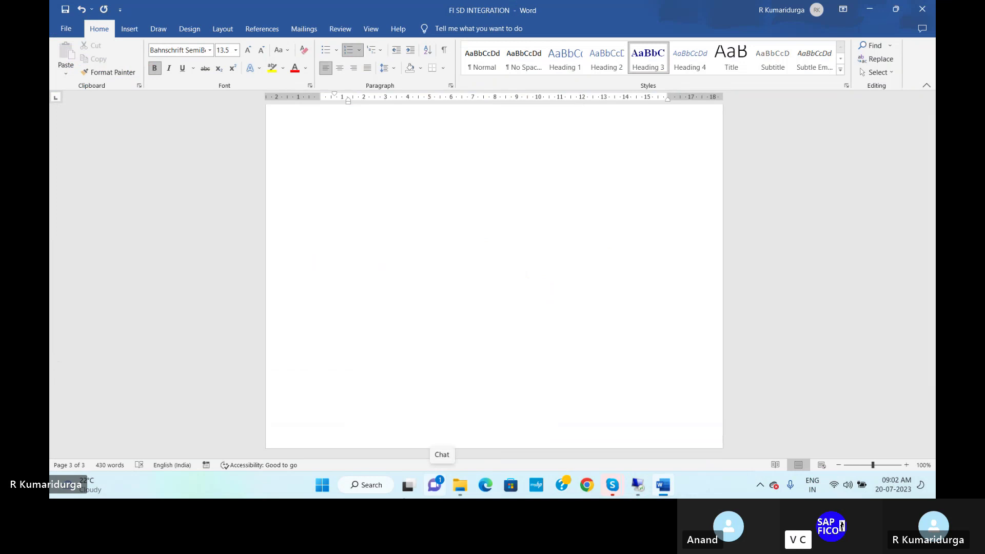
scroll(446, 431, "down", 2)
scroll(495, 362, "up", 10)
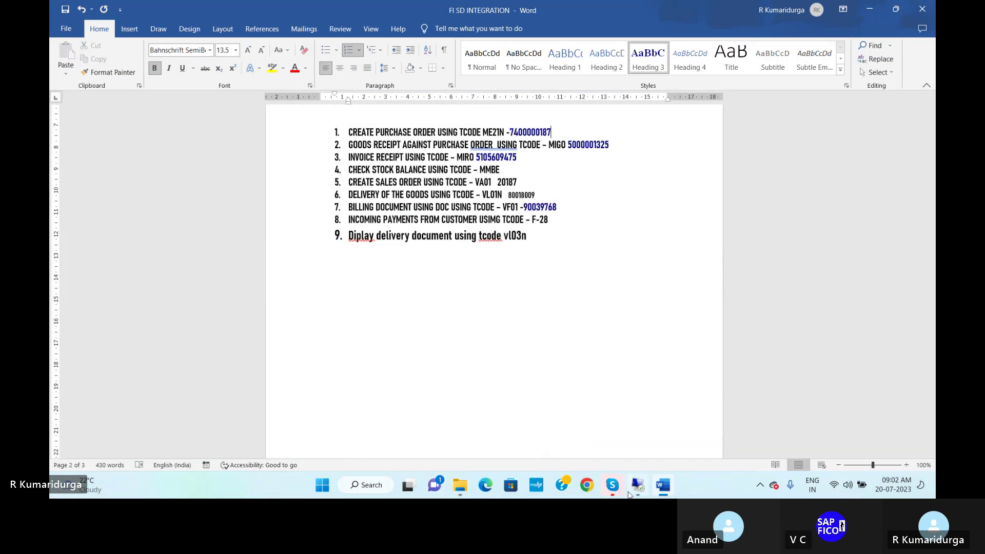
left_click(637, 486)
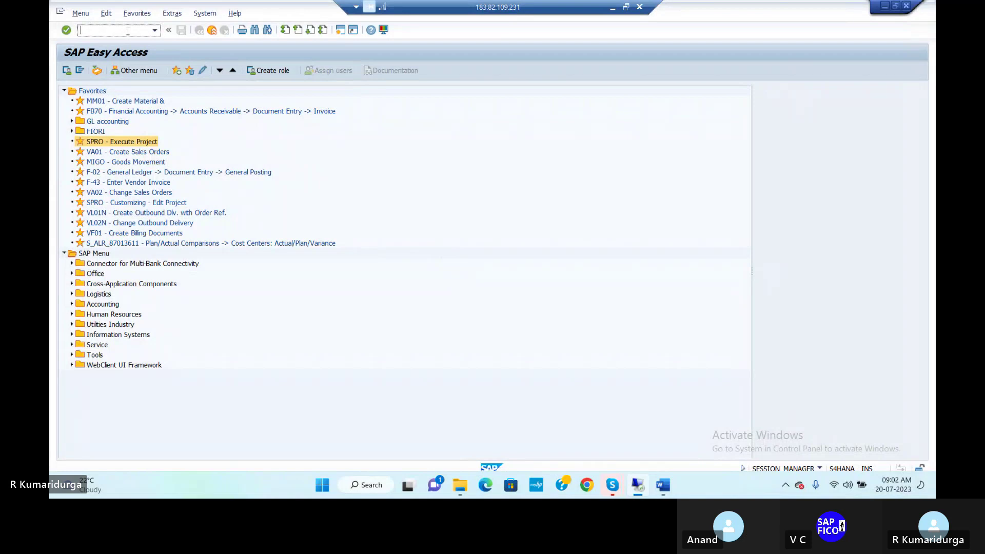
Start a MIGO goods receipt and load the items of the purchase order dated 20.07.2023.
type("MIGO")
key("Return")
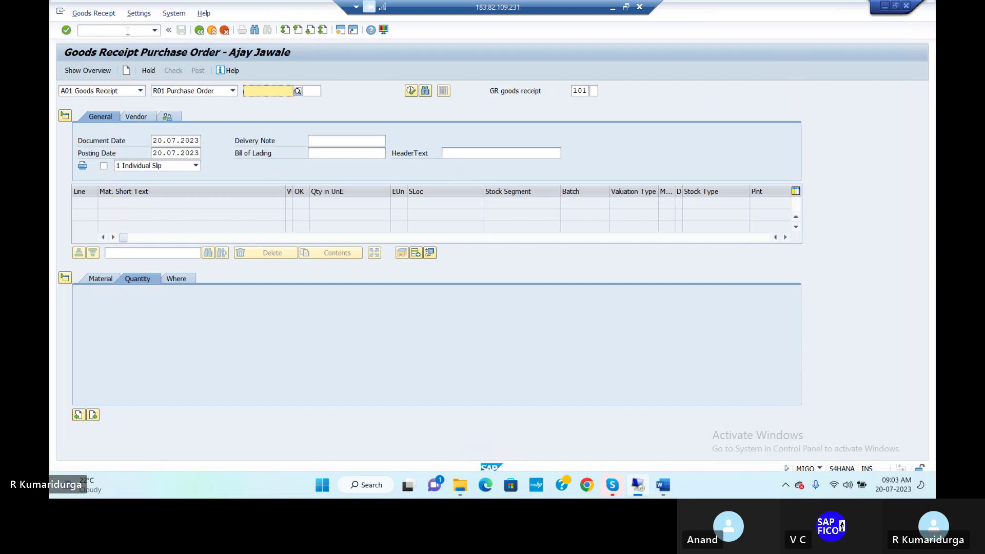
type("7")
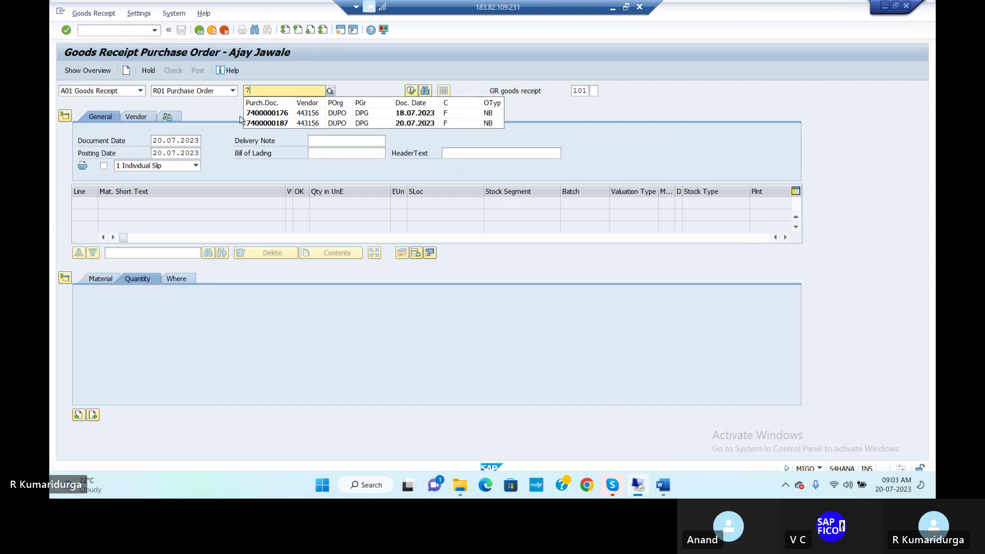
left_click(261, 123)
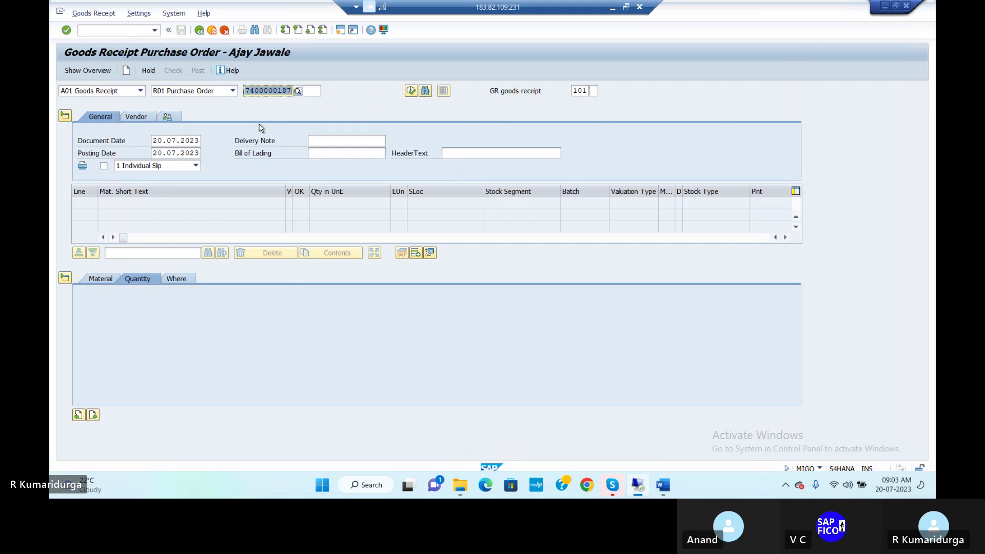
key("Return")
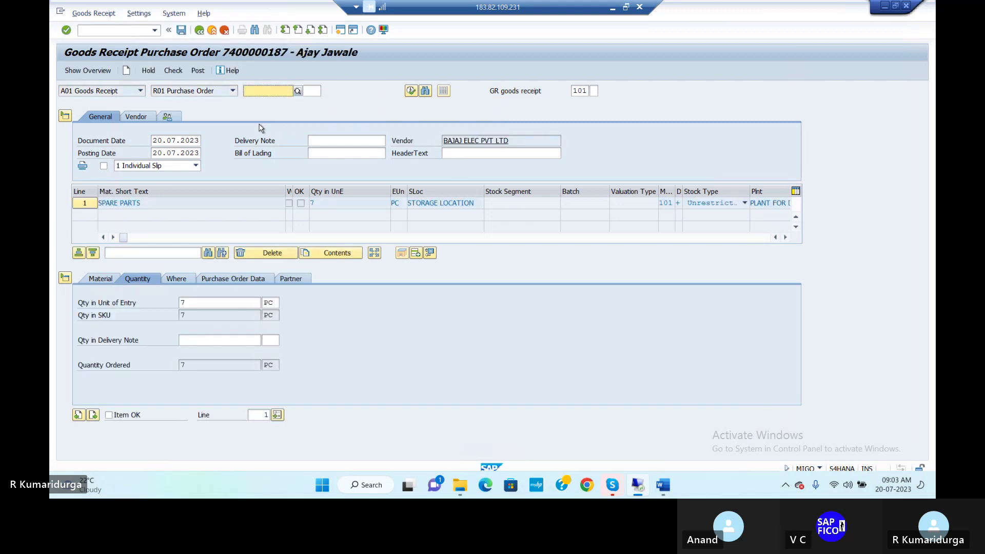
Enter a delivery note quantity of 7 PC for the SPARE PARTS item and flag it as OK.
left_click(218, 341)
type("7")
key("Tab")
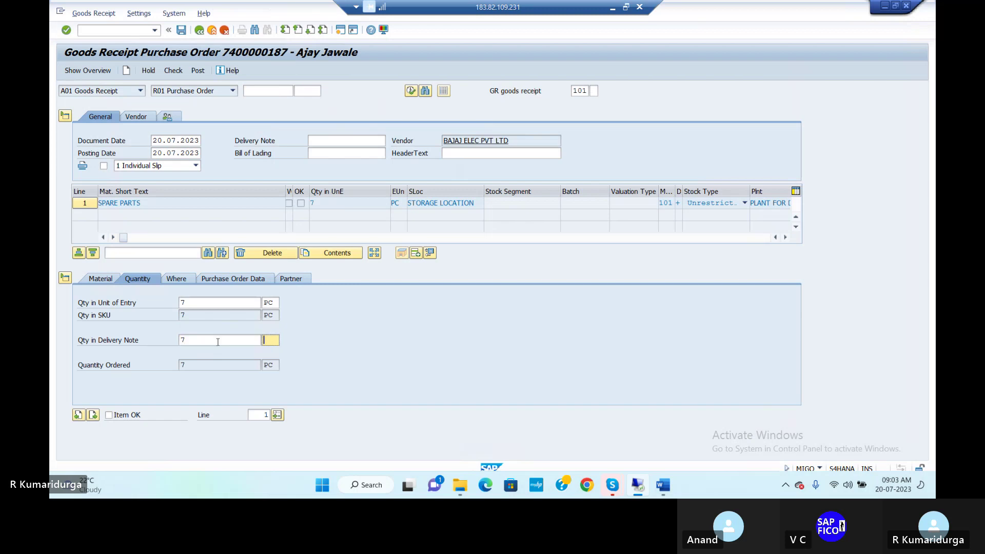
type("PC")
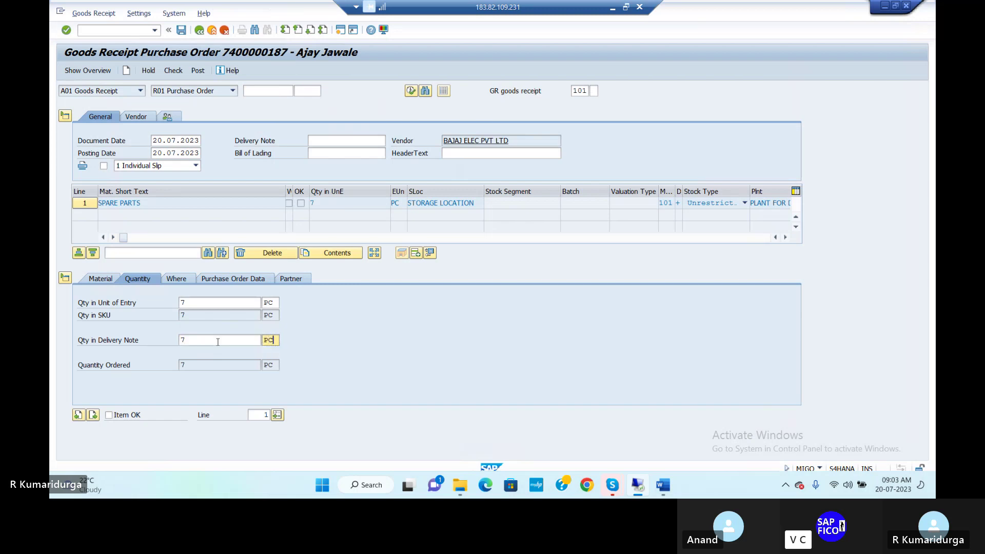
key("Return")
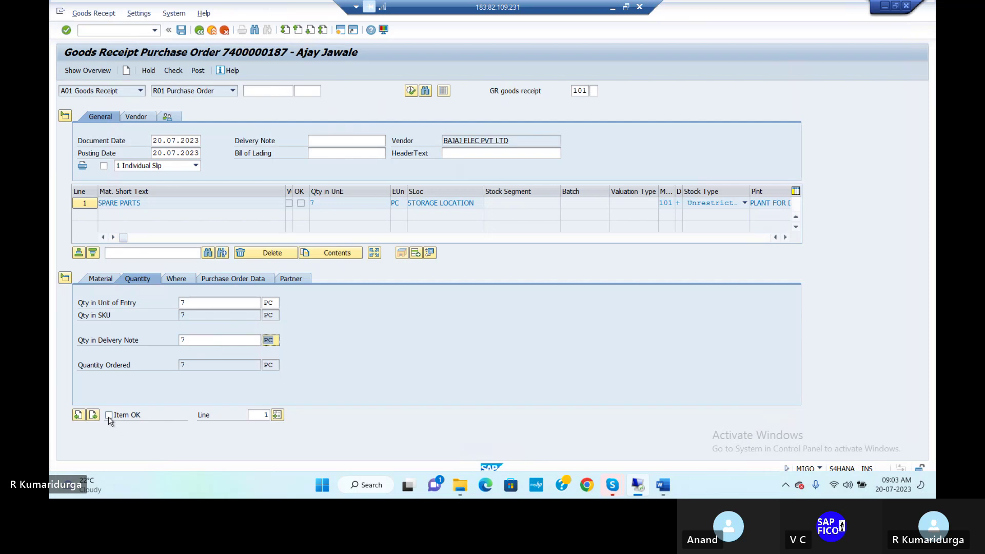
left_click(109, 416)
Check the goods receipt, read the logged message and inspect the remaining columns of the SPARE PARTS line.
left_click(175, 71)
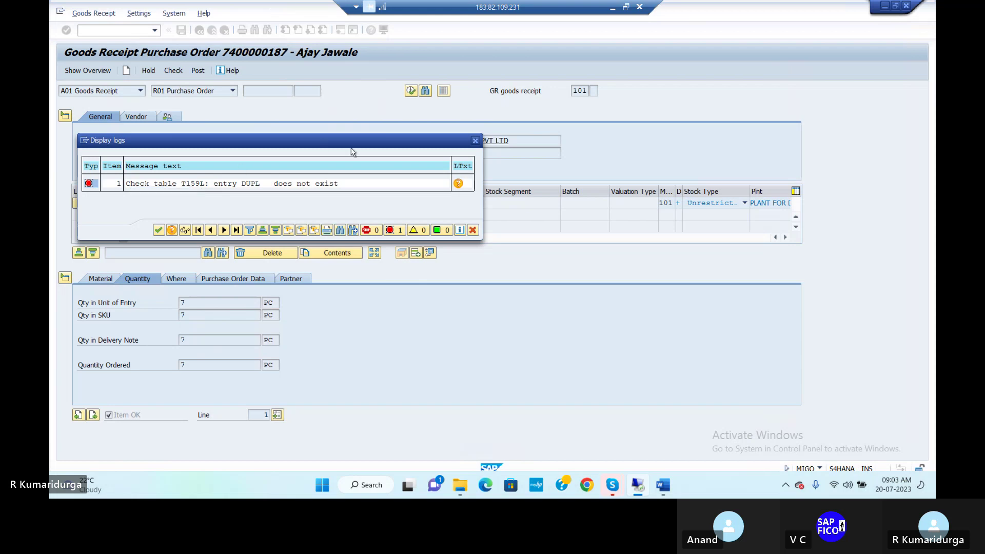
left_click(478, 143)
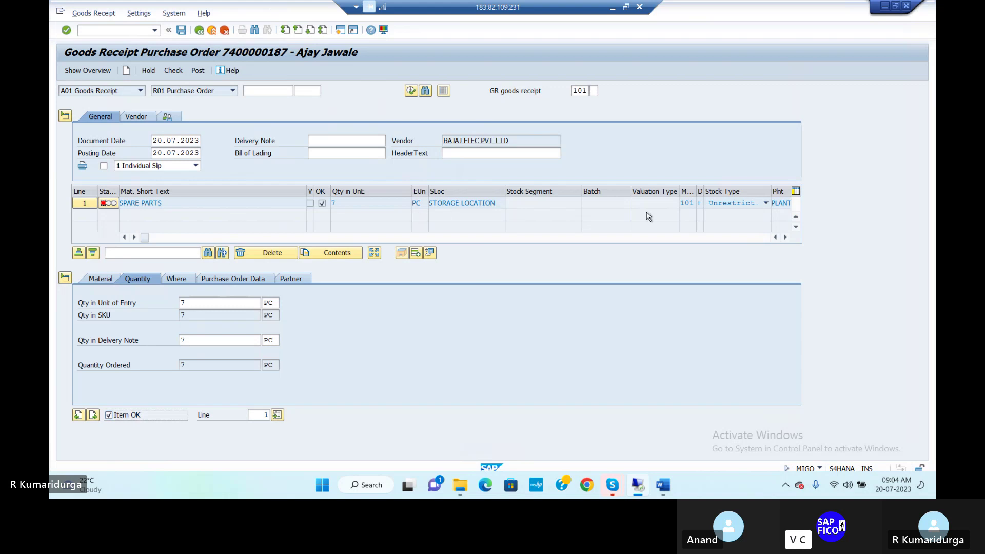
left_click(786, 237)
left_click(786, 237)
left_click(786, 238)
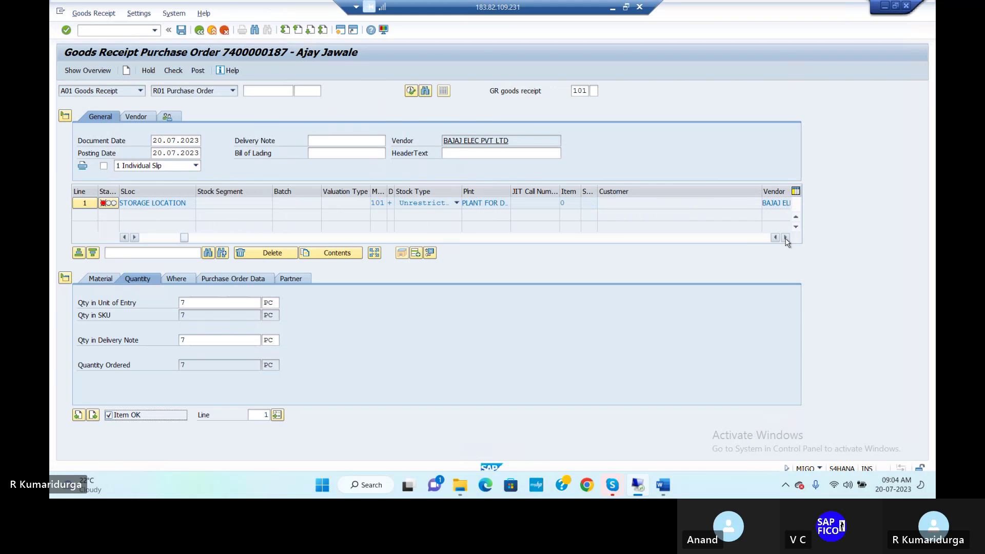
left_click(125, 237)
left_click(124, 238)
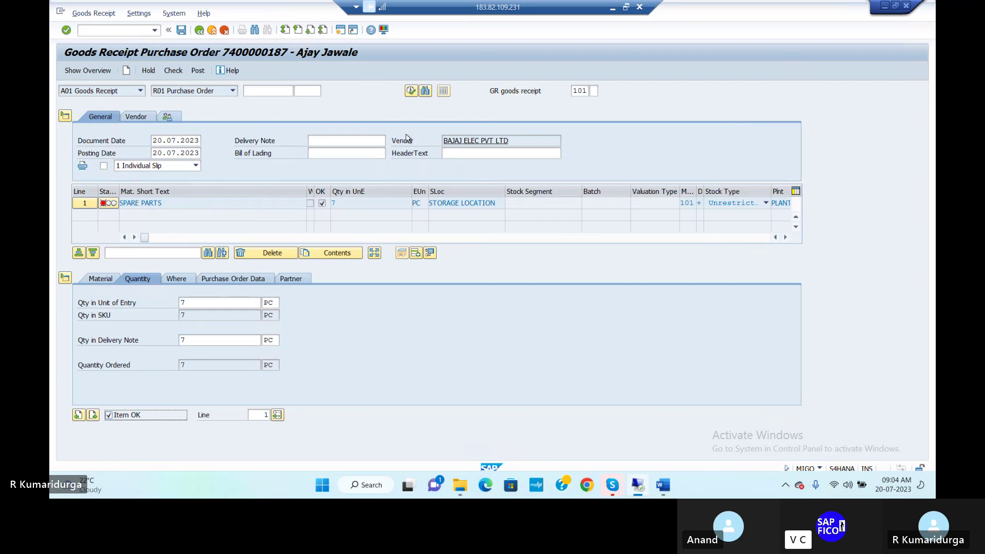
Use /NSPRO to reach the SAP Reference IMG and open Plant Parameters under Materials Management's Inventory Management and Physical Inventory.
left_click(98, 32)
type("/NSPRO")
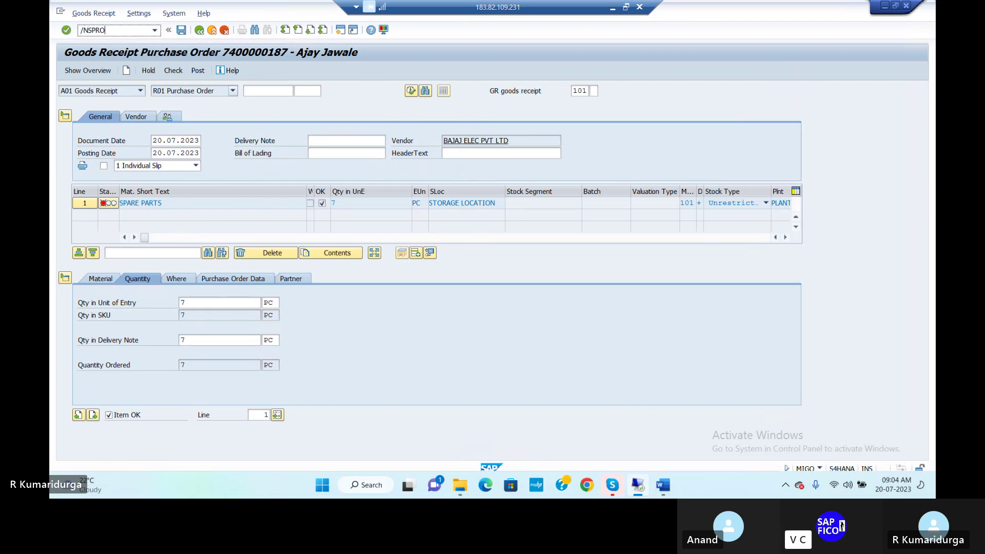
key("Return")
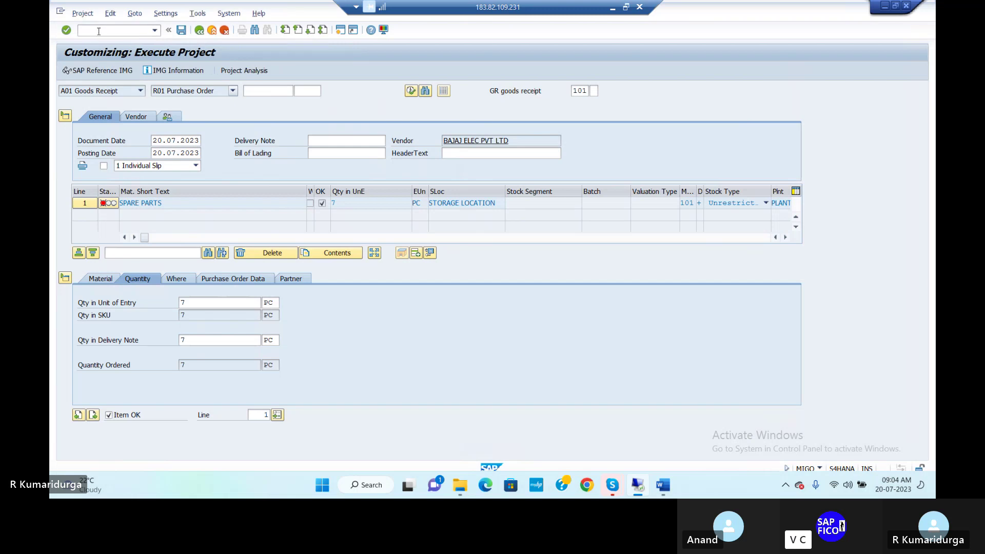
left_click(103, 71)
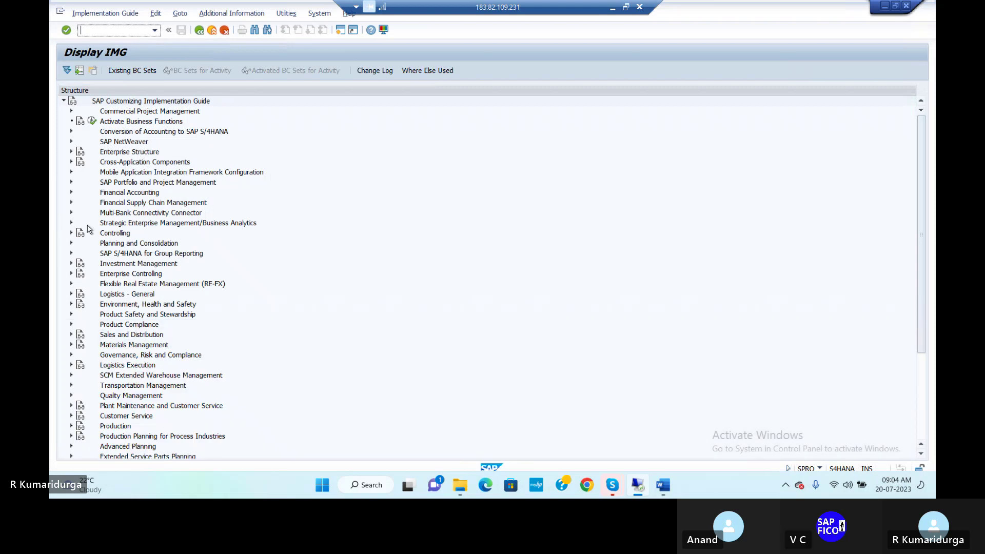
left_click(72, 345)
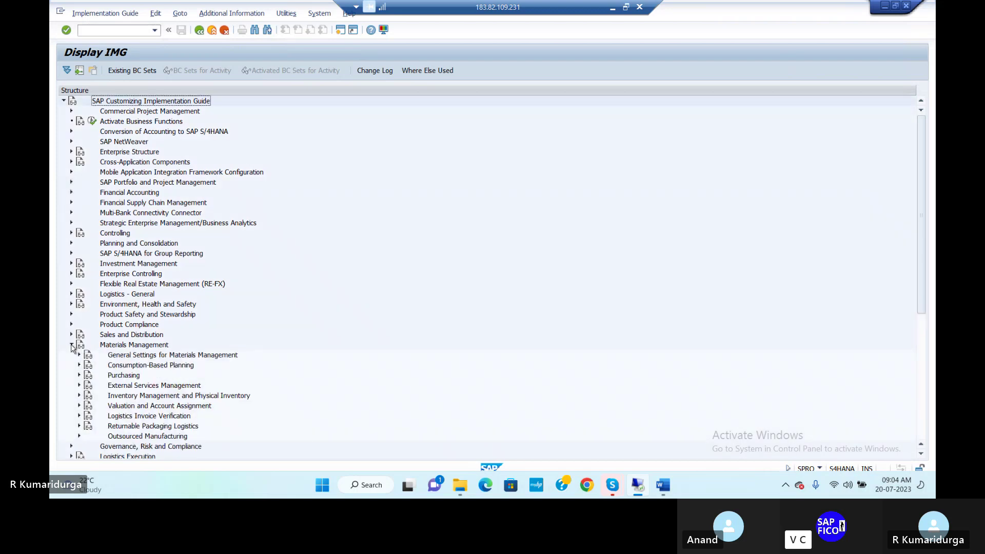
left_click(79, 395)
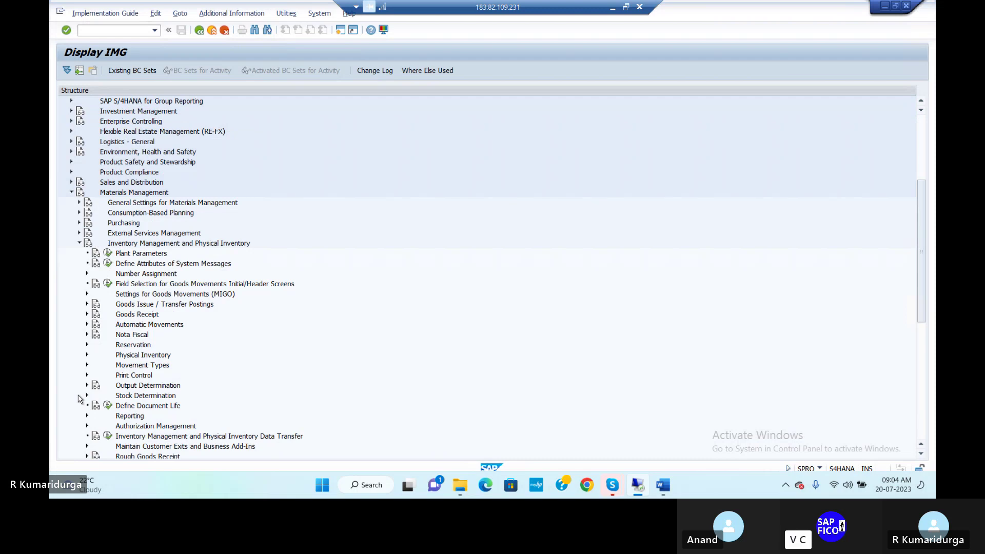
left_click(108, 254)
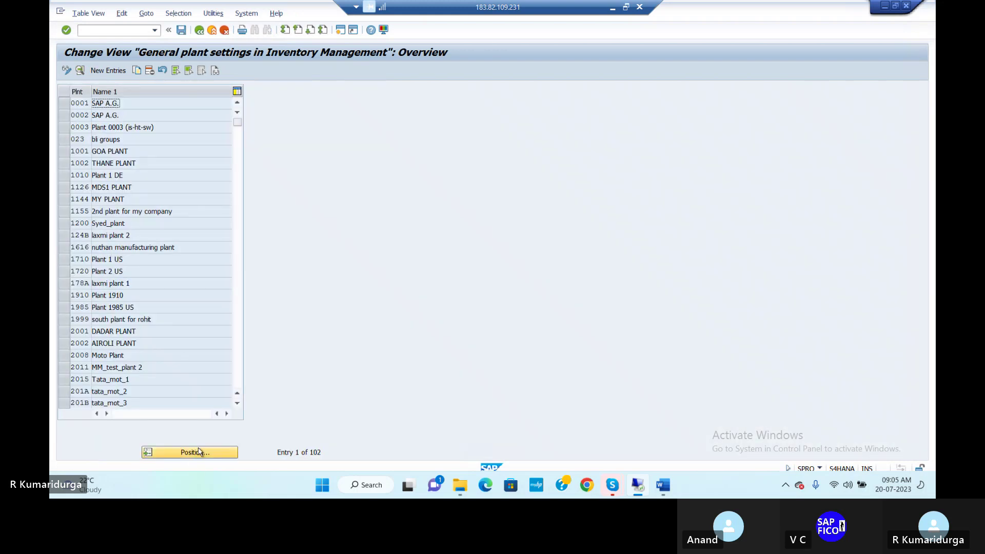
Look for plant DUPL in the general plant settings list and check the neighbouring entries.
left_click(195, 452)
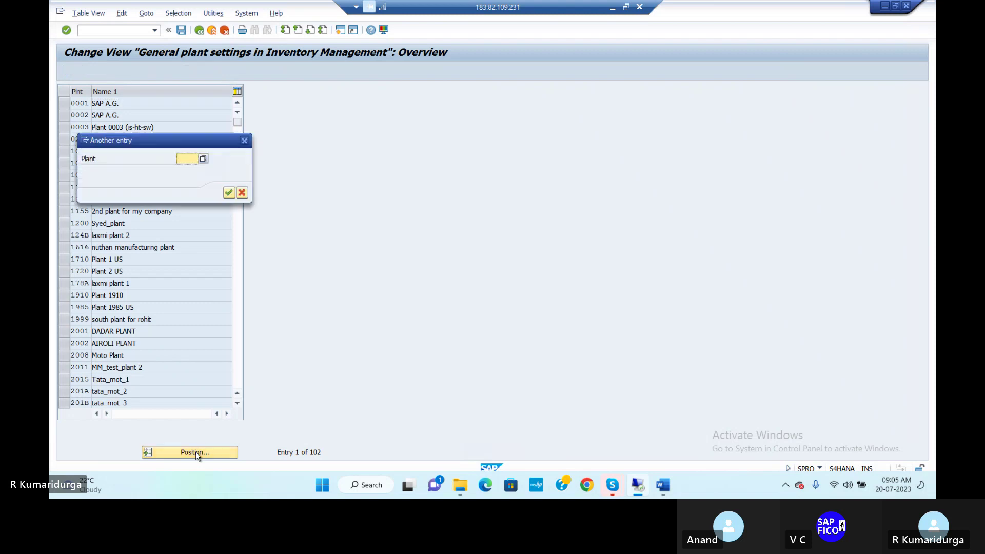
type("DU")
type("SO")
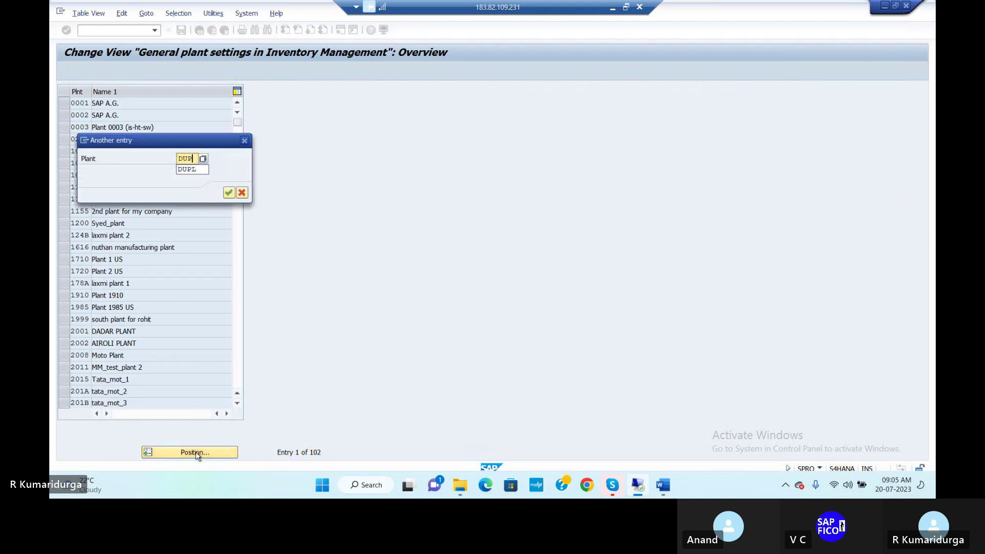
key("Return")
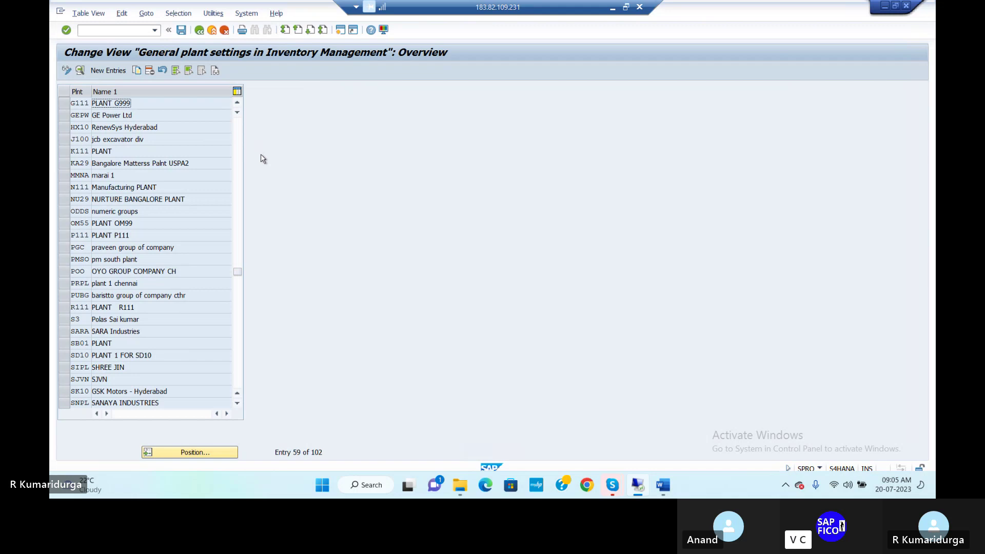
left_click(238, 110)
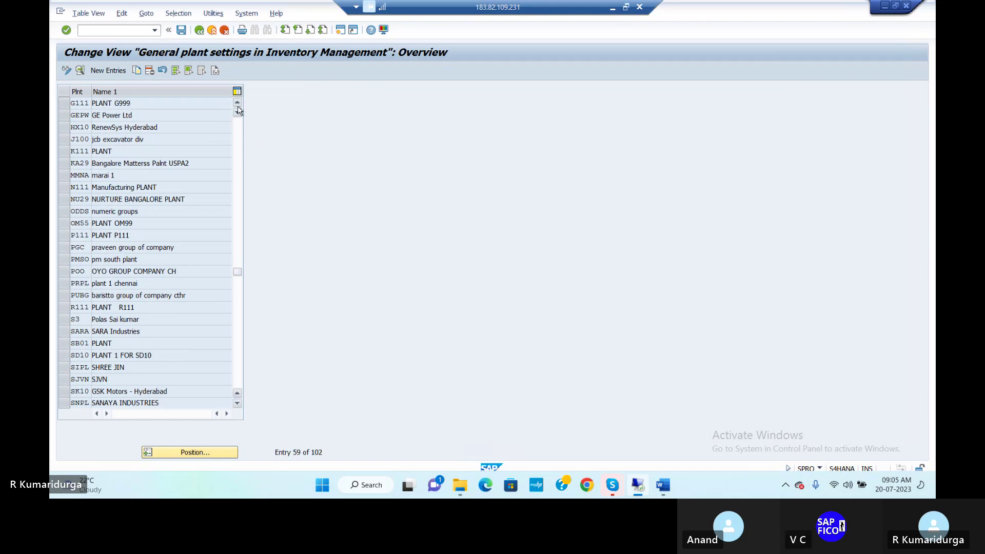
left_click(237, 103)
left_click(237, 103)
left_click(237, 102)
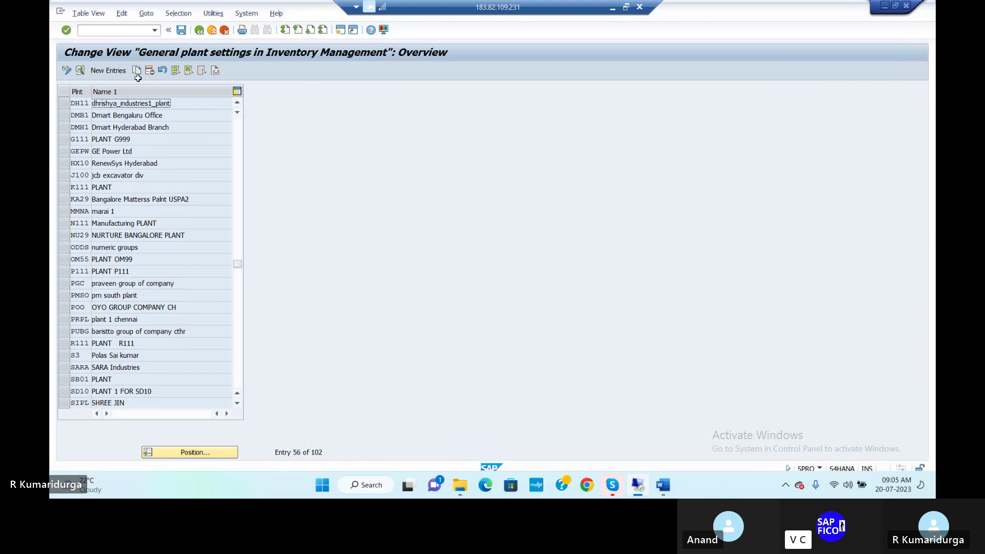
left_click(113, 69)
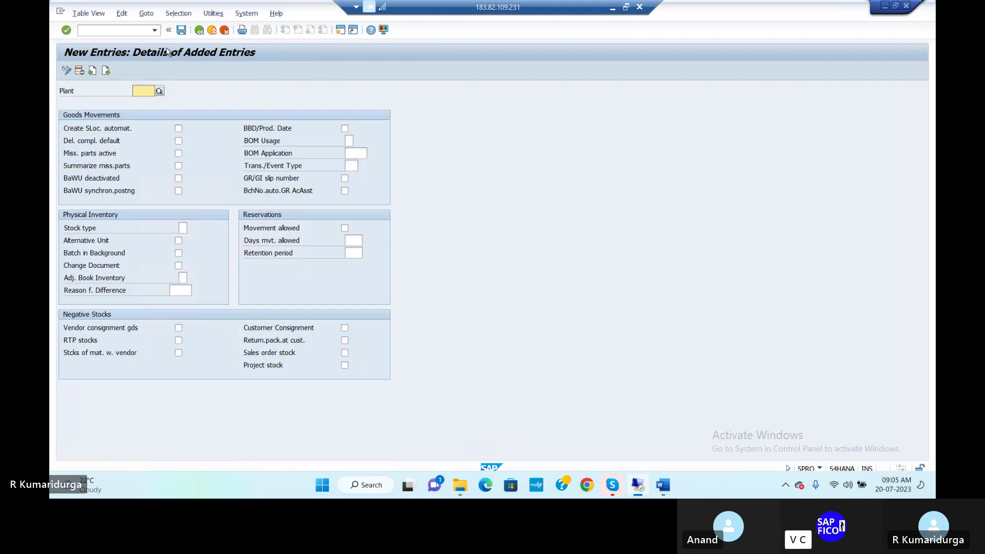
left_click(199, 30)
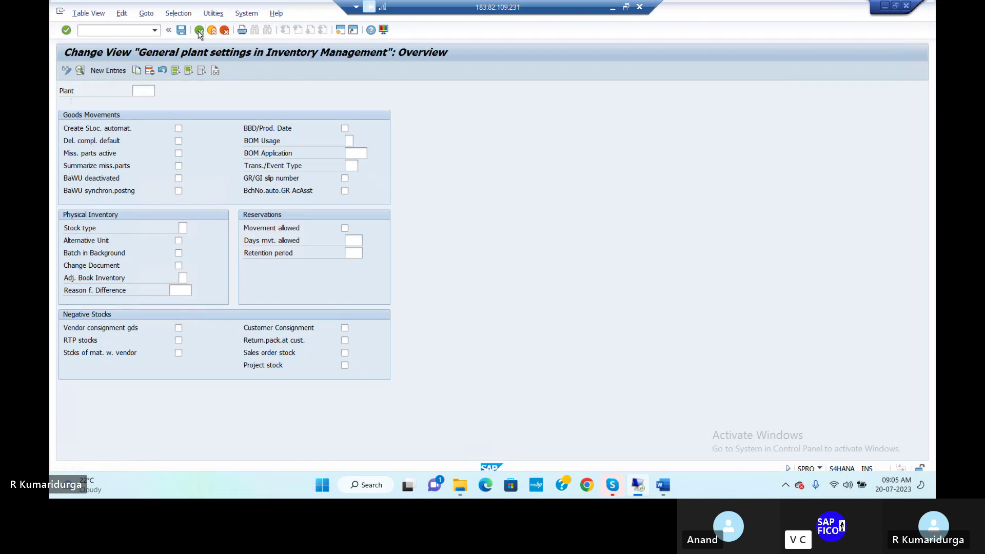
left_click(199, 31)
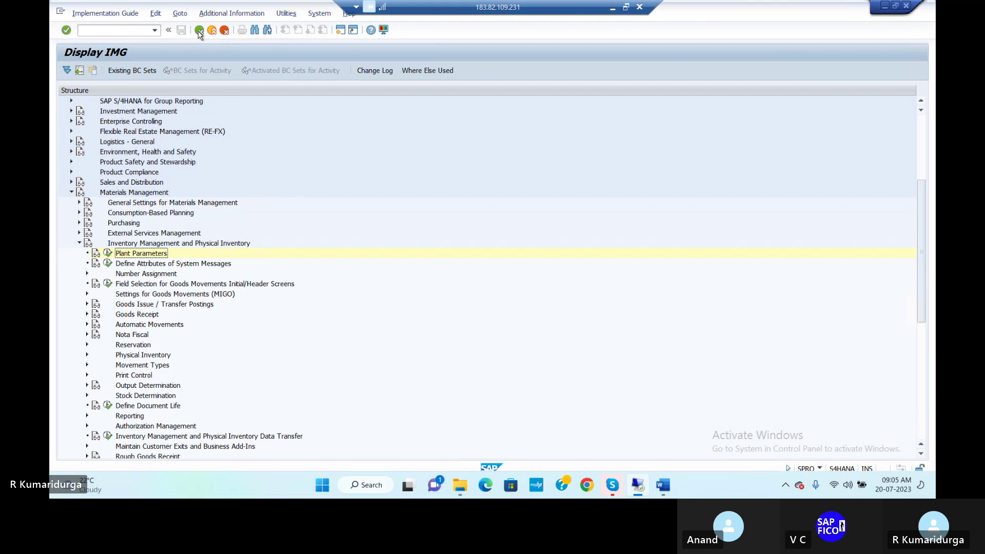
Copy the general plant settings of plant 0001 to plant DUPL and save them in the FI-SD INTEGRATION customizing request.
left_click(108, 254)
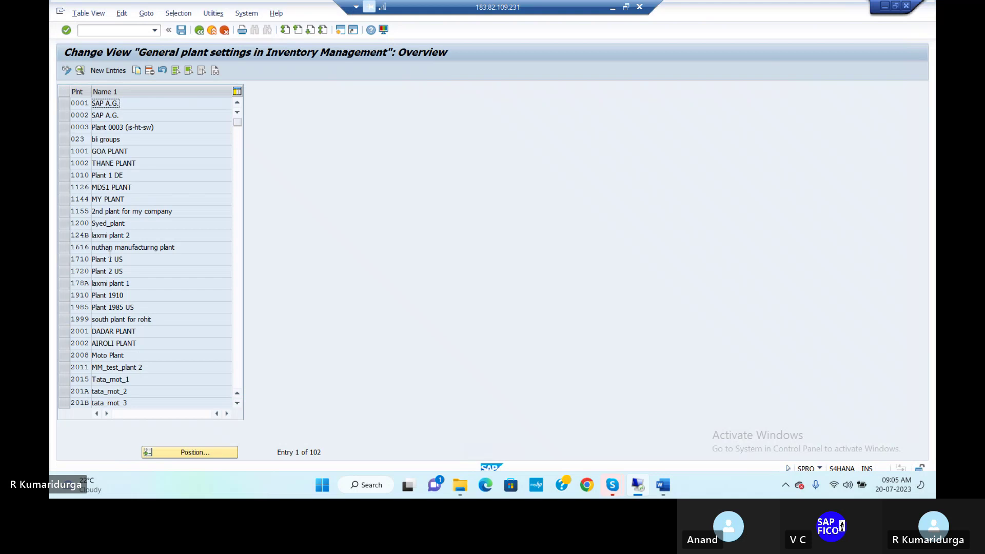
scroll(110, 252, "down", 5)
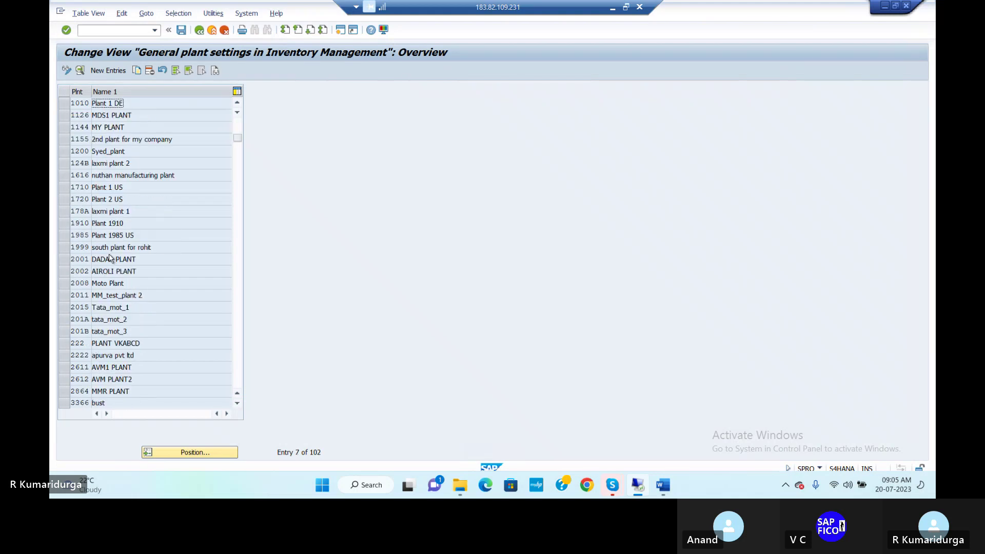
scroll(114, 250, "down", 1)
scroll(103, 231, "up", 7)
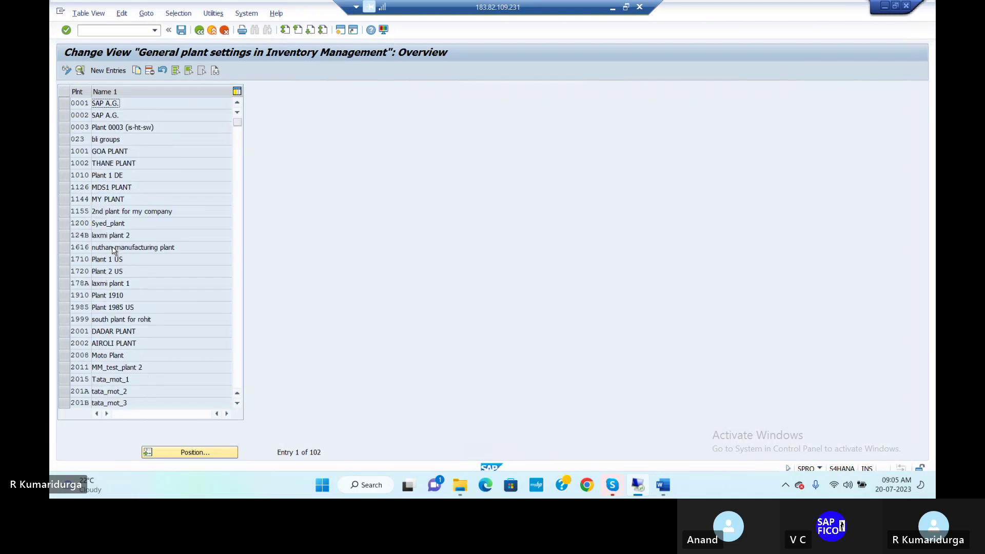
left_click(63, 103)
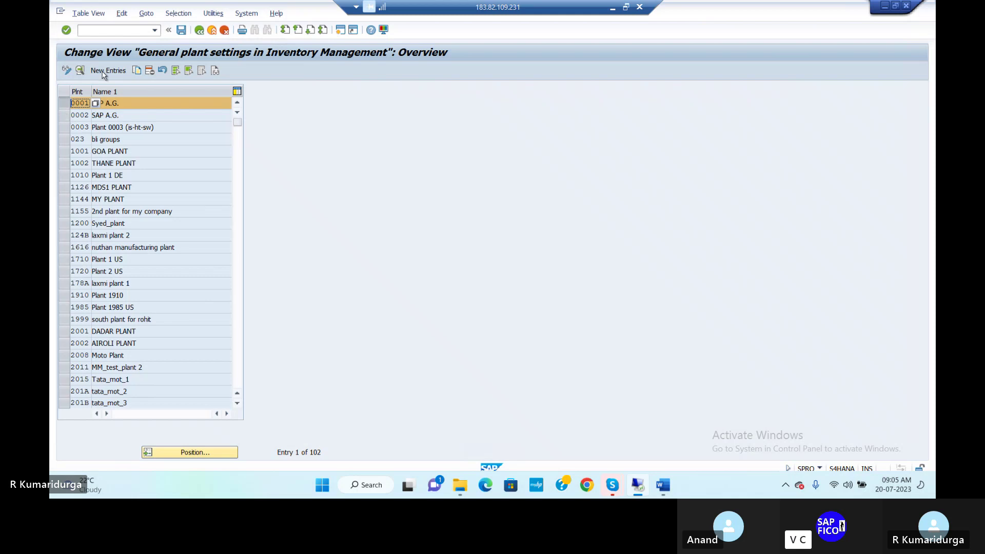
left_click(137, 71)
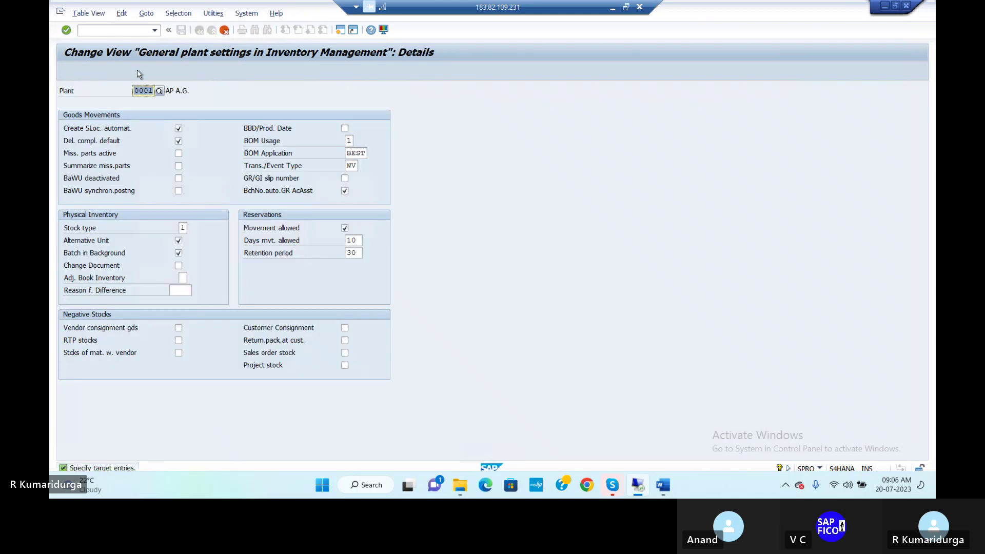
type("DUPL")
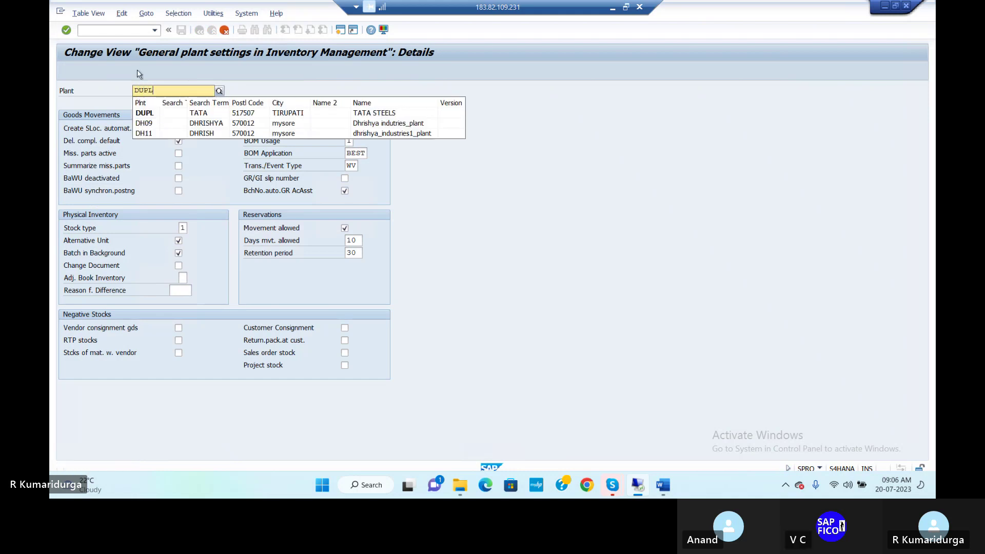
left_click(149, 117)
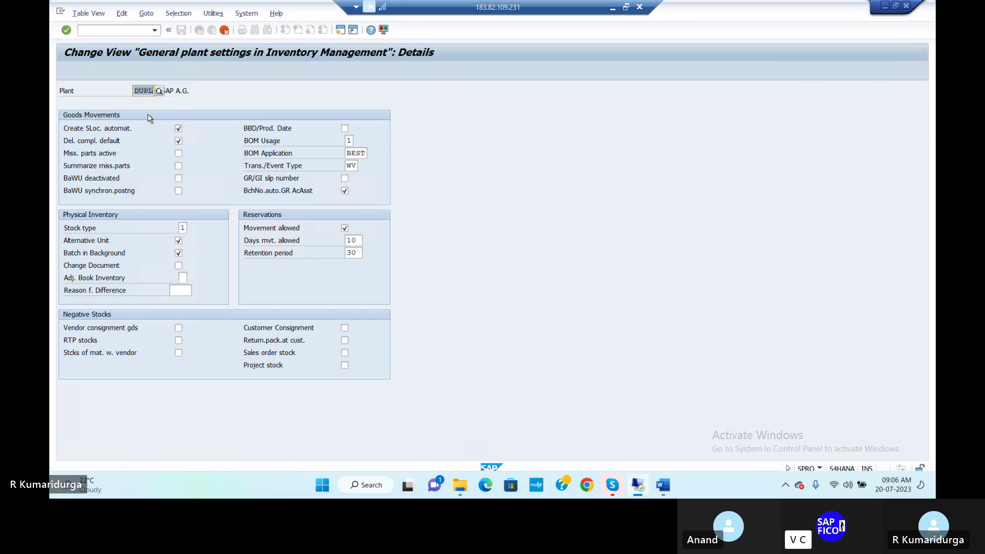
key("Return")
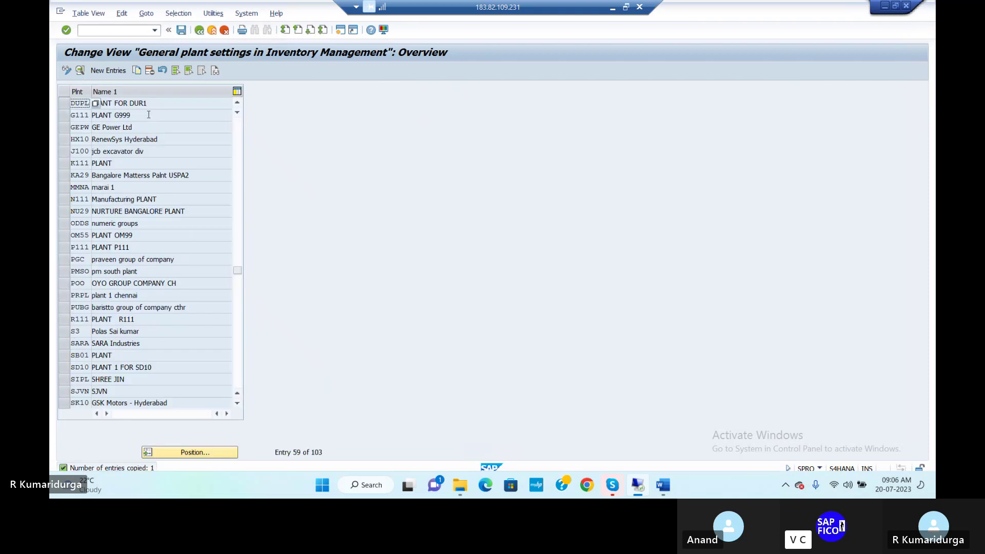
left_click(182, 32)
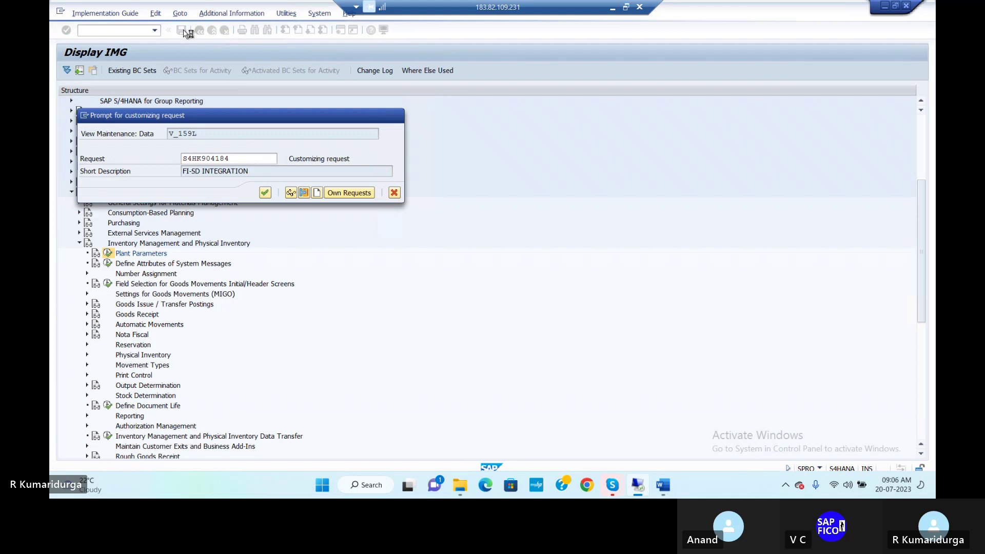
key("Return")
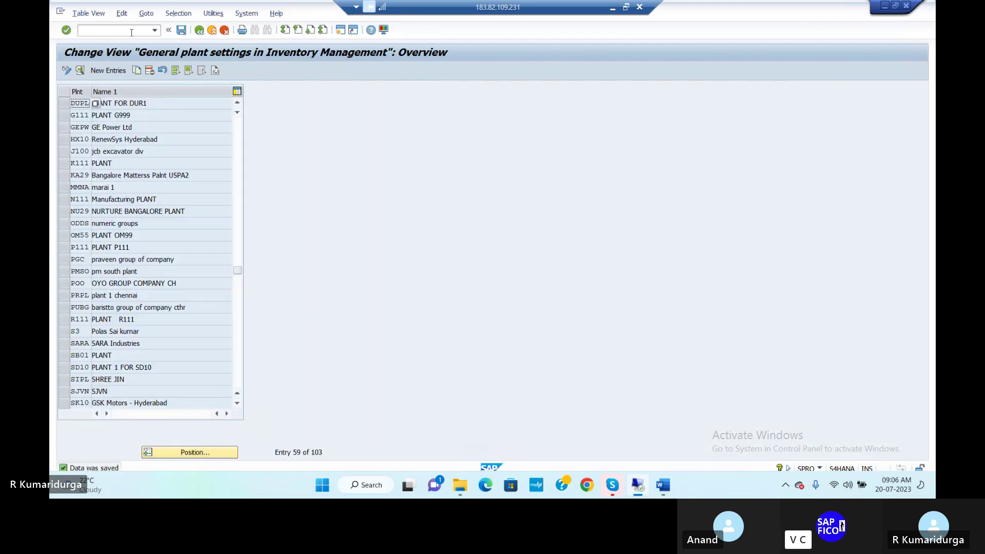
Return to SAP Easy Access, start MIGO and load the purchase order dated 20.07.2023 for goods receipt.
left_click(132, 32)
type("/n")
key("Return")
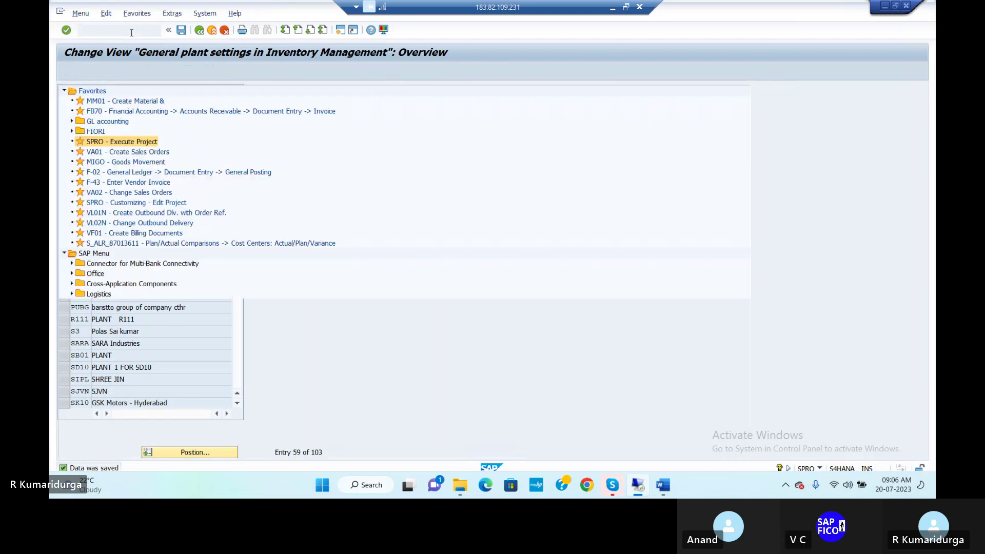
type("MIGO")
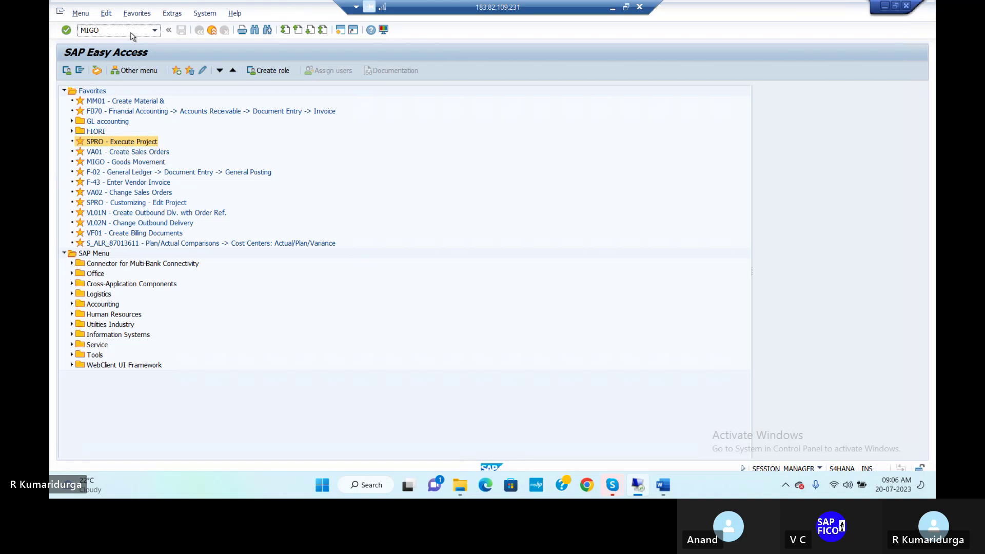
key("Return")
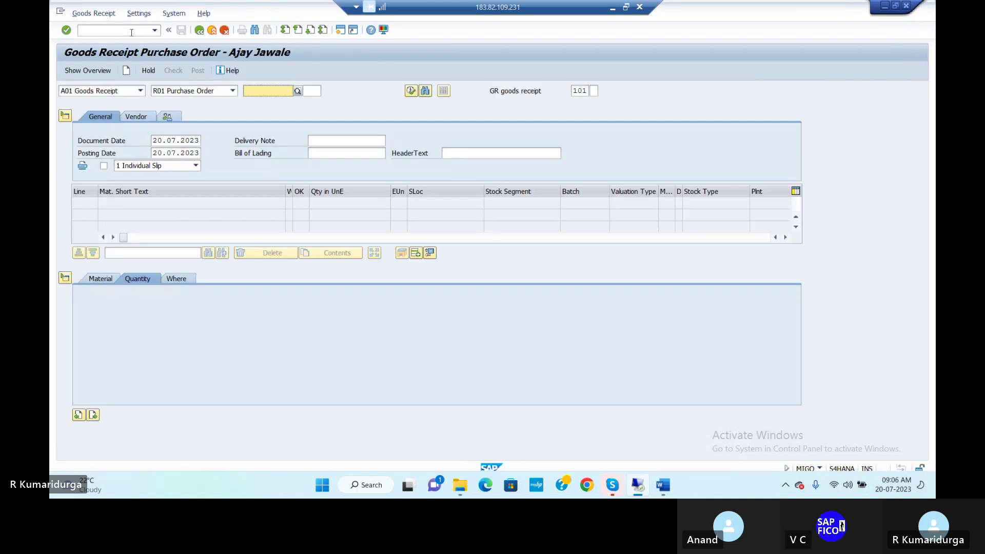
type("74")
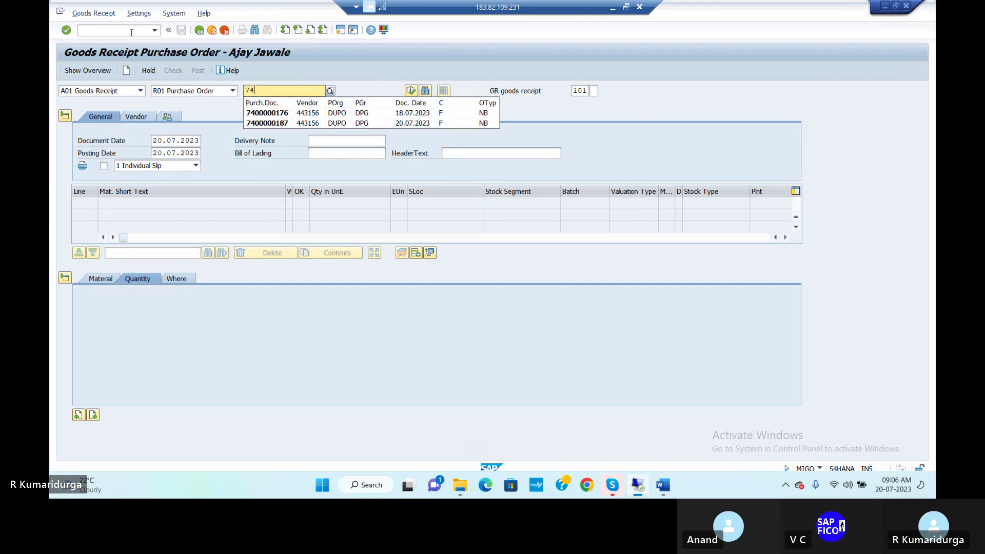
key("Down")
key("Down")
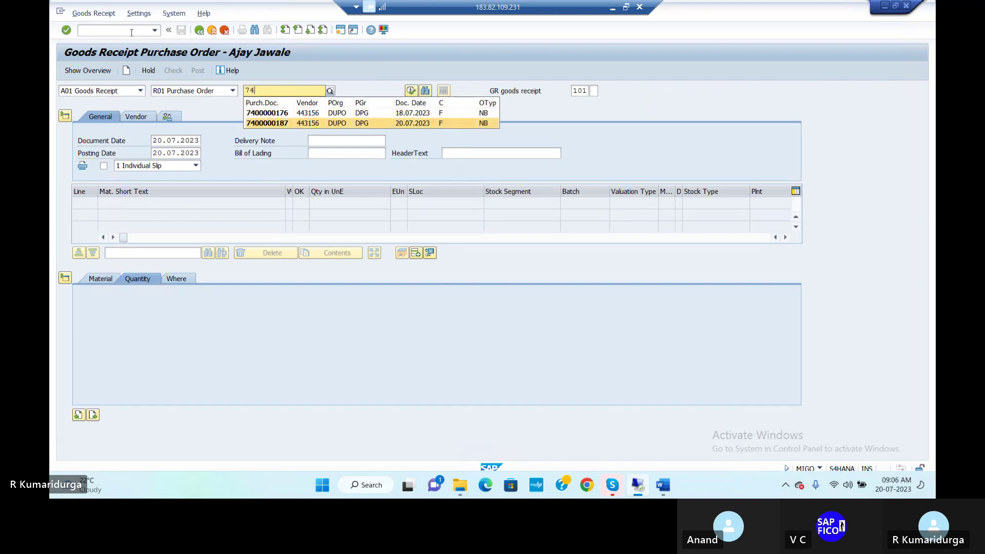
key("Return")
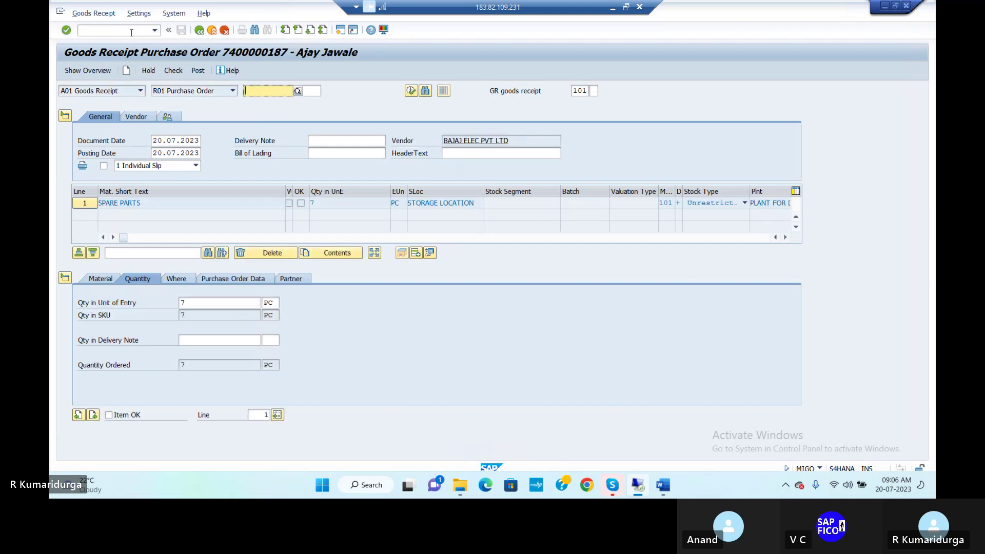
Enter a delivery note quantity of 7 for the SPARE PARTS item, flag it as OK and check the document.
left_click(191, 341)
type("7")
key("Tab")
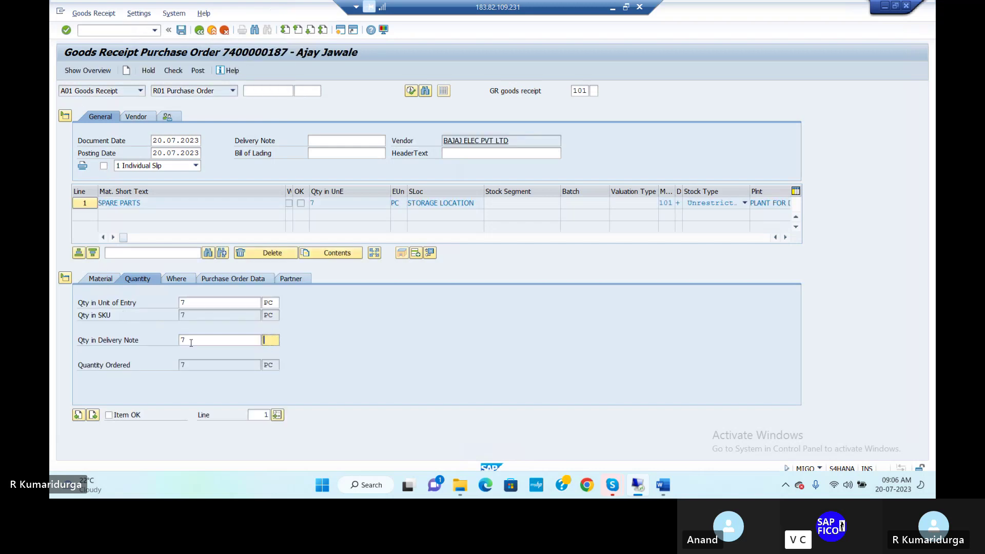
key("Return")
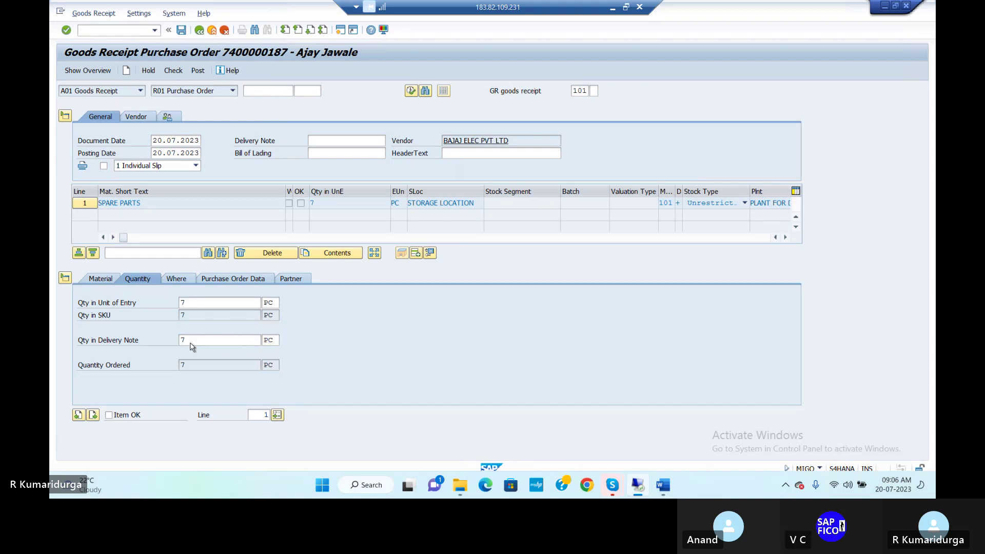
left_click(108, 416)
left_click(178, 72)
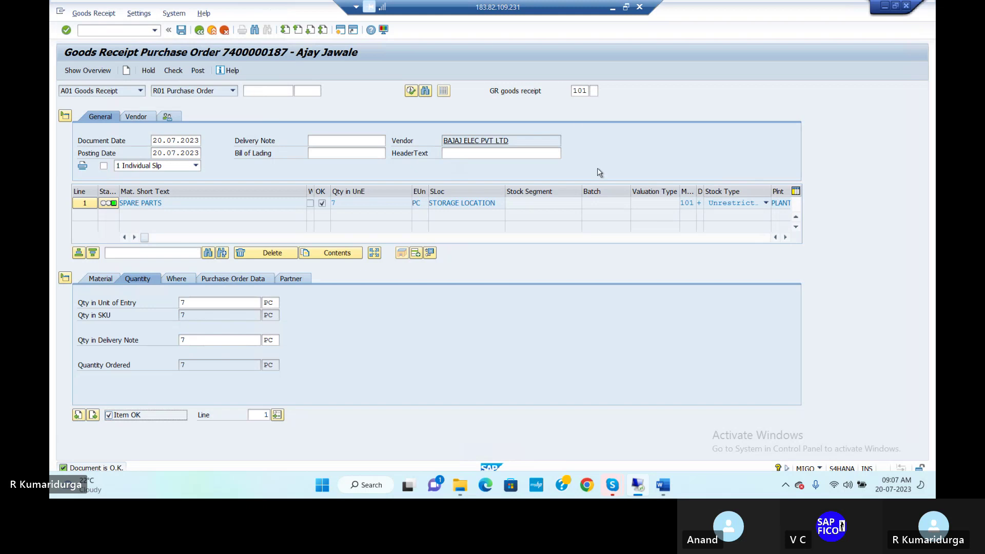
Look through the available movement types for the goods receipt, keep 101 and post the receipt.
left_click(581, 90)
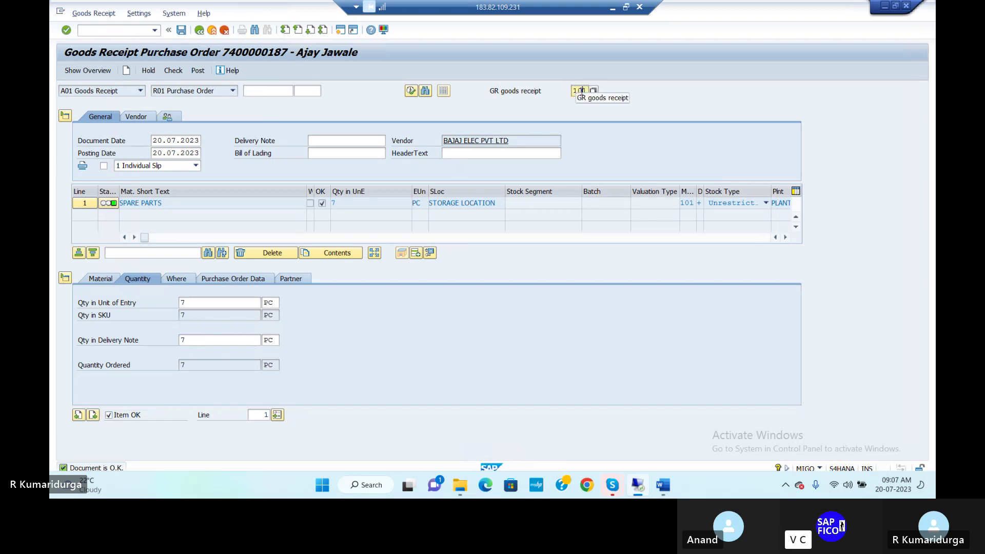
left_click(594, 91)
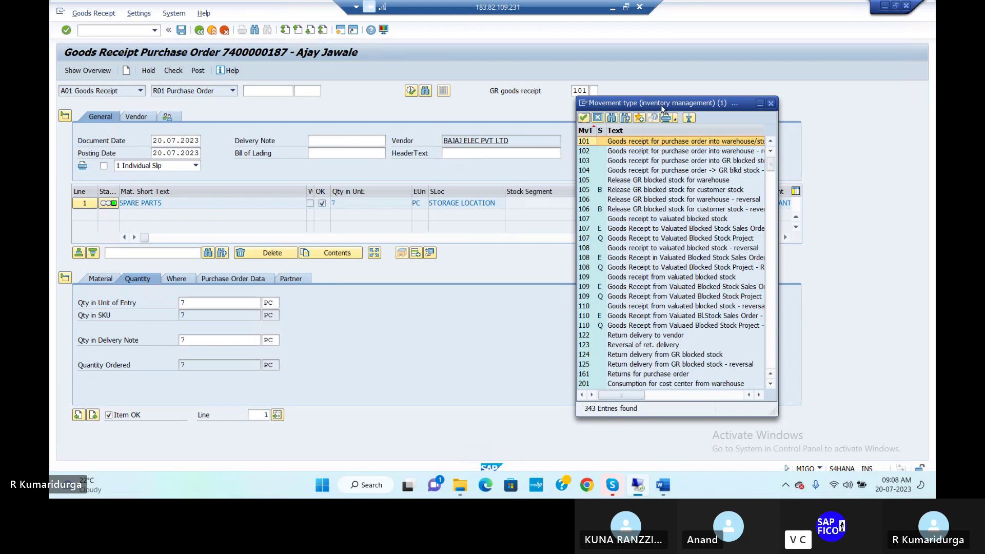
left_click_drag(662, 108, 619, 124)
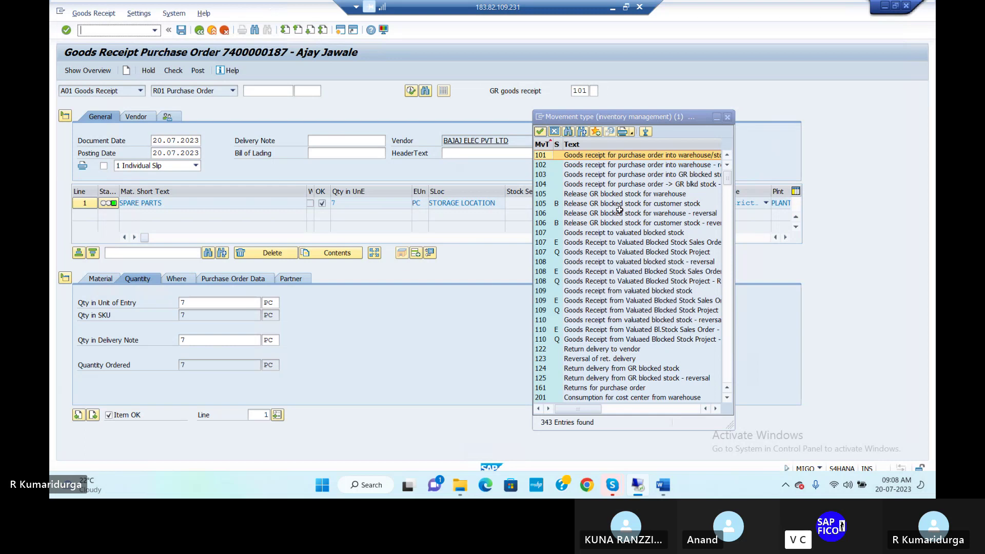
left_click(726, 117)
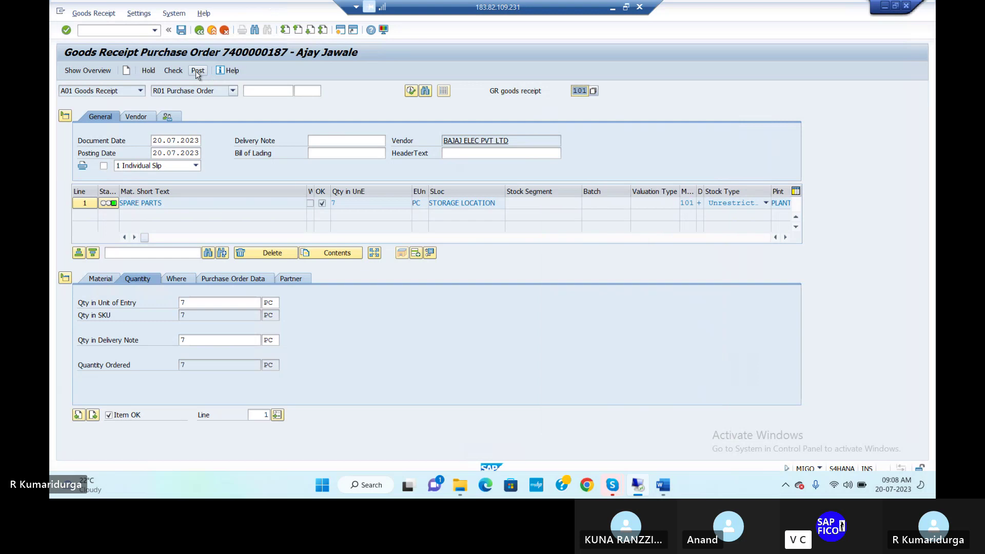
left_click(197, 71)
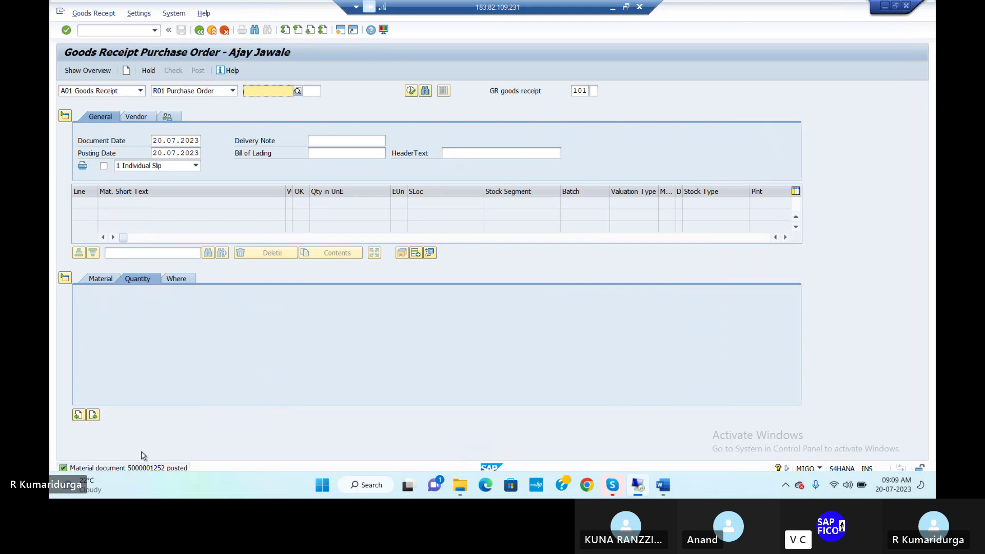
mouse_move(135, 476)
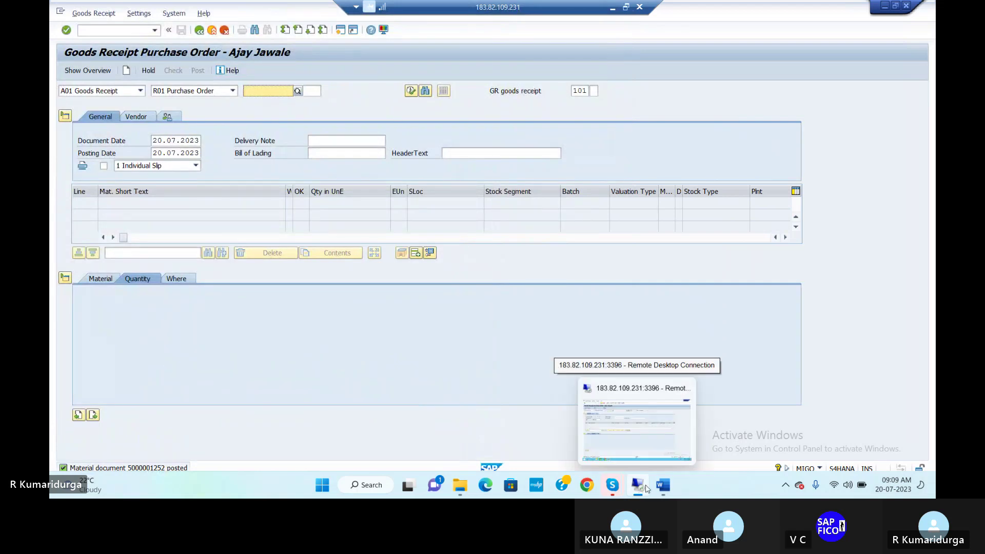
left_click(667, 489)
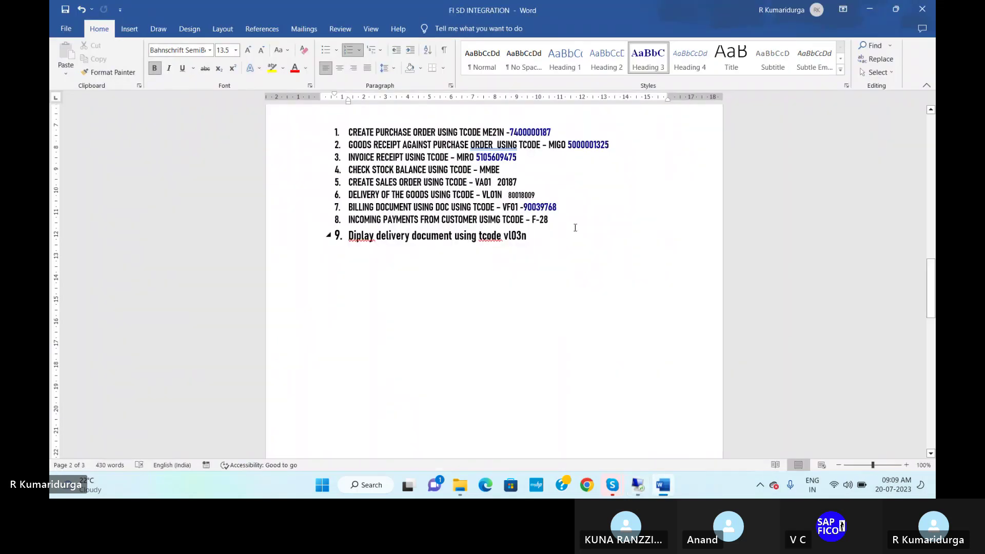
left_click(612, 146)
key("BackSpace")
key("BackSpace")
key("BackSpace")
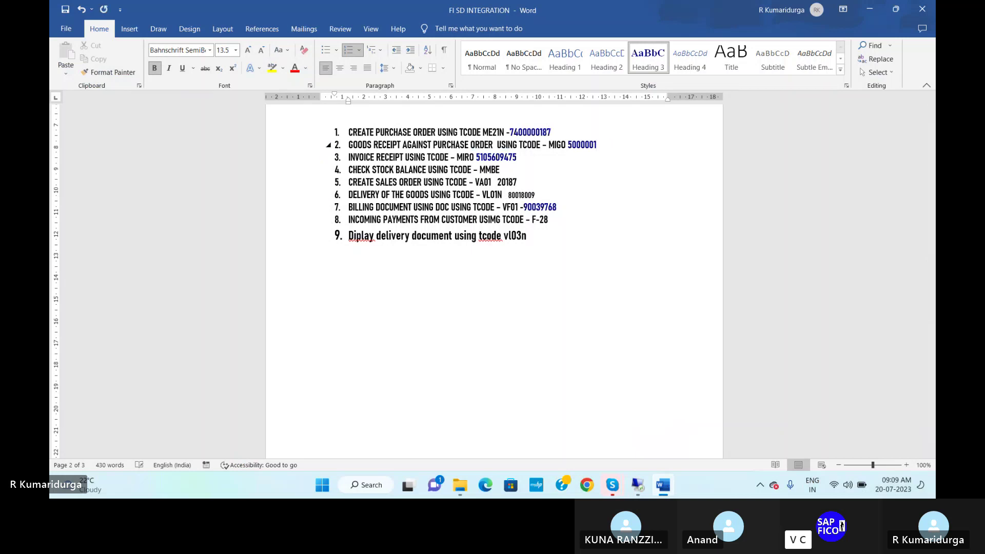
type("252")
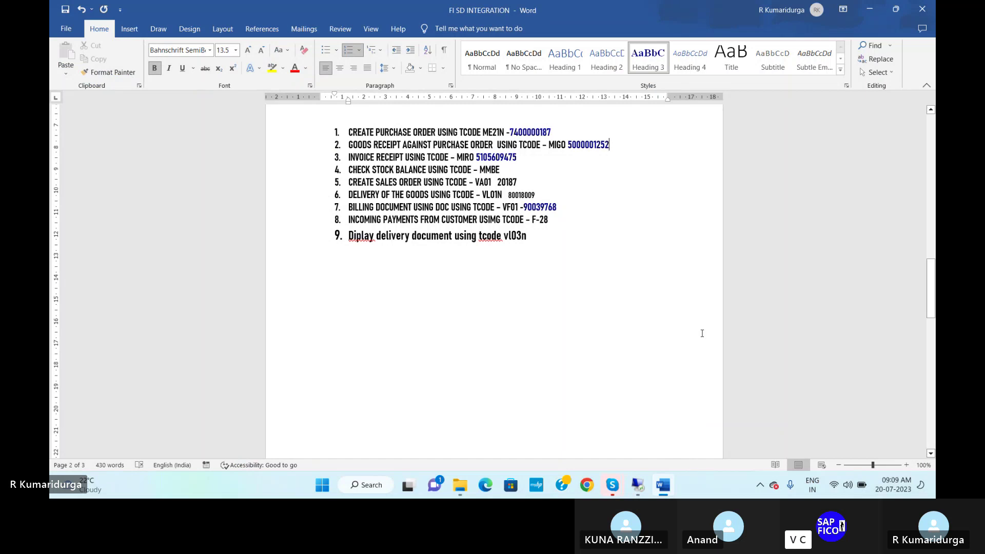
Switch back to the SAP session and open incoming invoice entry with transaction MIRO.
left_click(638, 485)
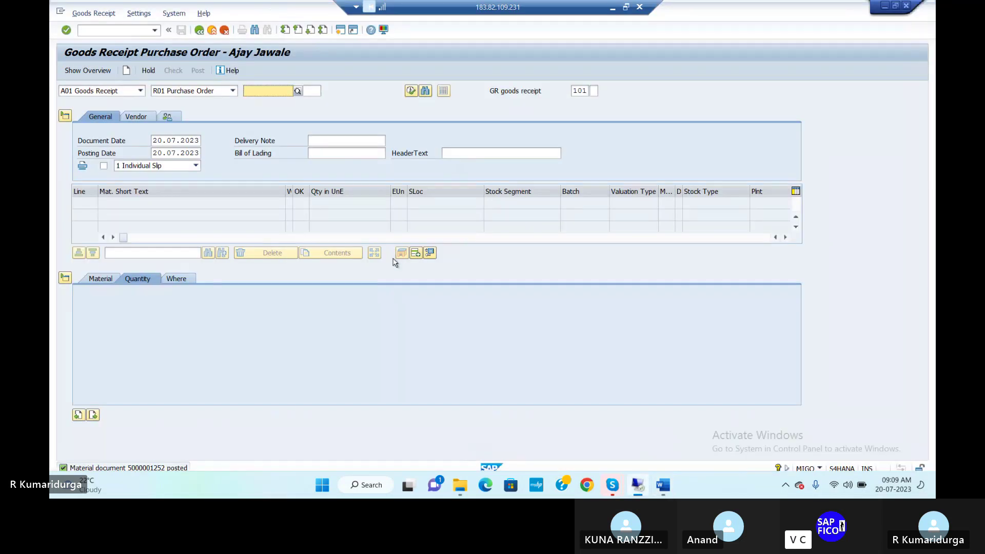
left_click(124, 29)
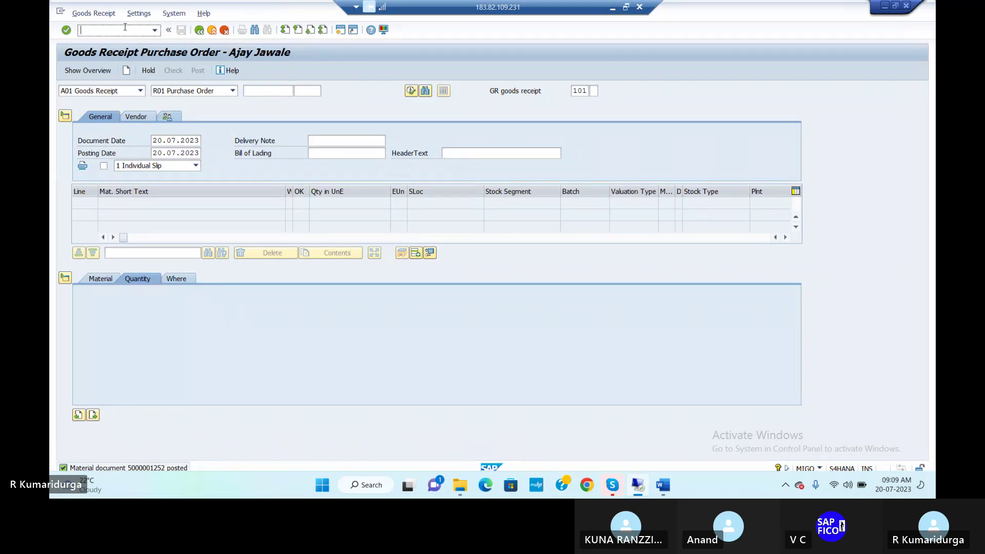
type("/nmigo")
key("Return")
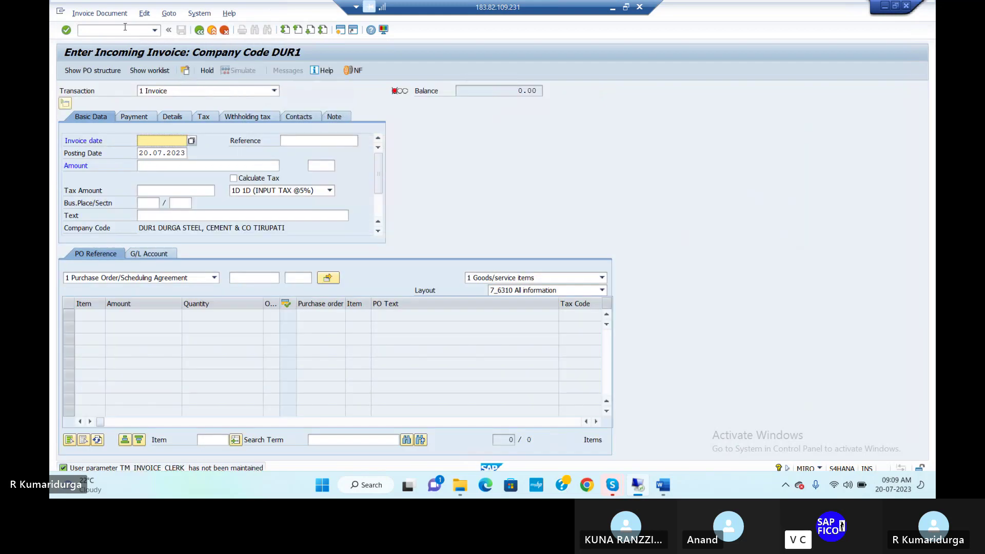
Open the assignment of users to tolerance groups with transaction OB57.
left_click(124, 29)
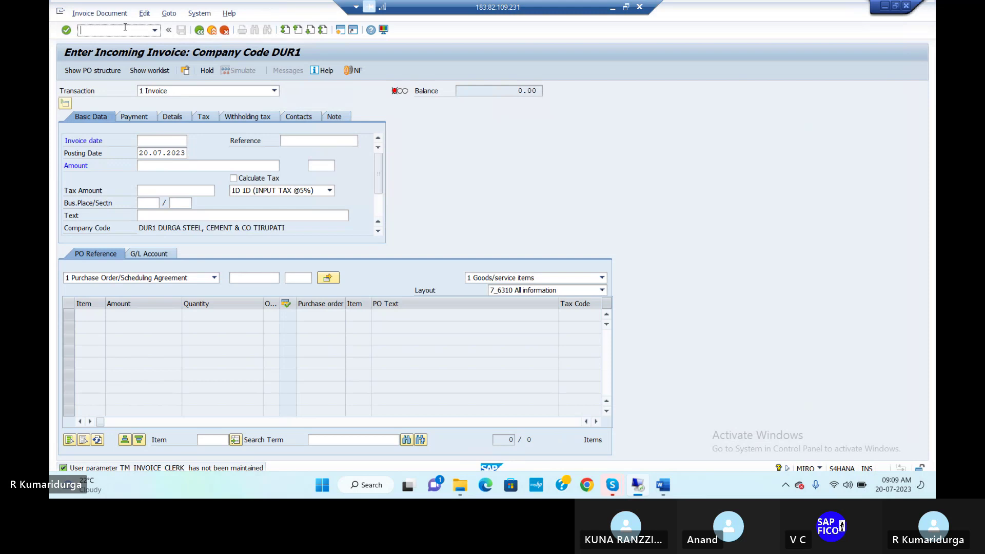
type("/NOB57")
key("Return")
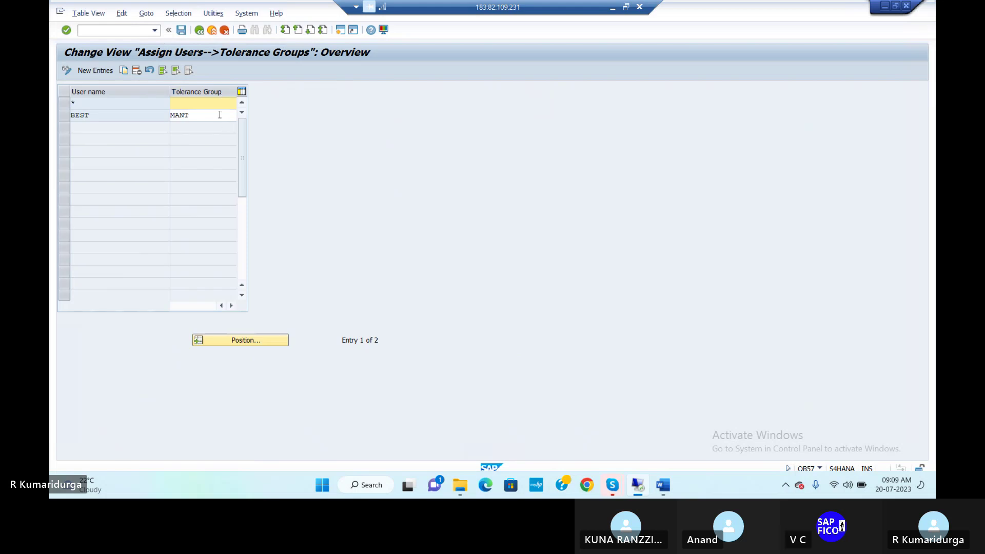
Assign tolerance group TGDU to user BEST and save it under the FI-SD INTEGRATION customizing request.
left_click(219, 115)
key("BackSpace")
key("BackSpace")
key("BackSpace")
key("BackSpace")
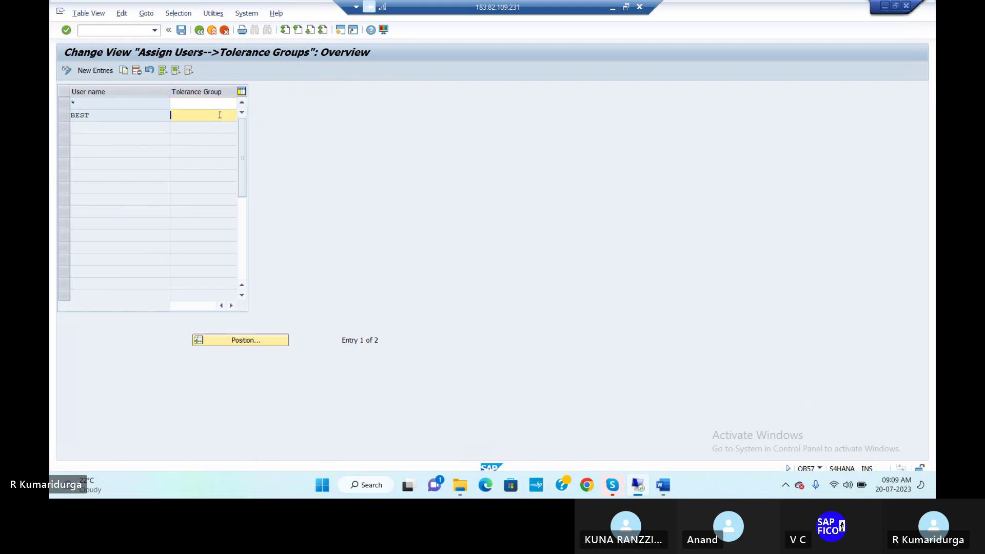
type("D")
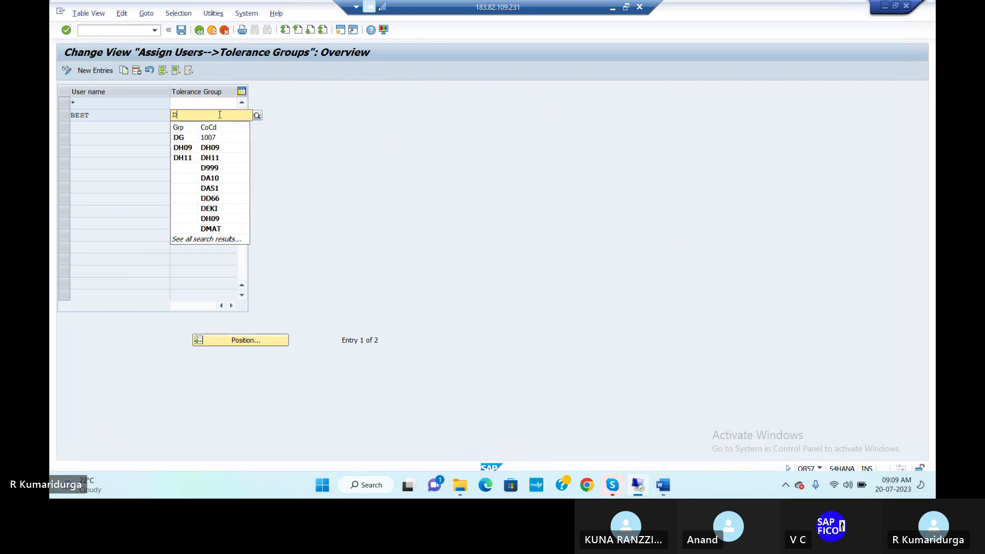
key("BackSpace")
type("TG")
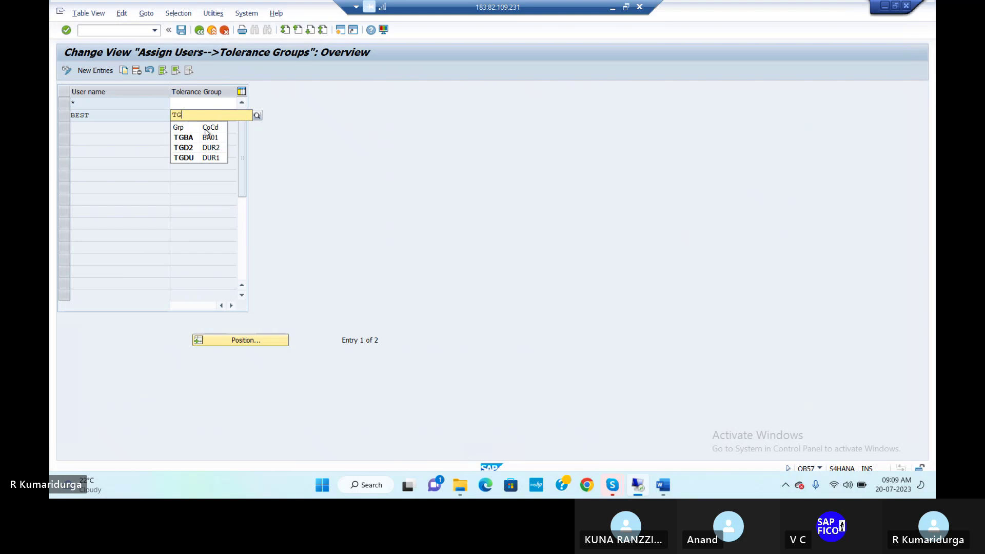
left_click(190, 159)
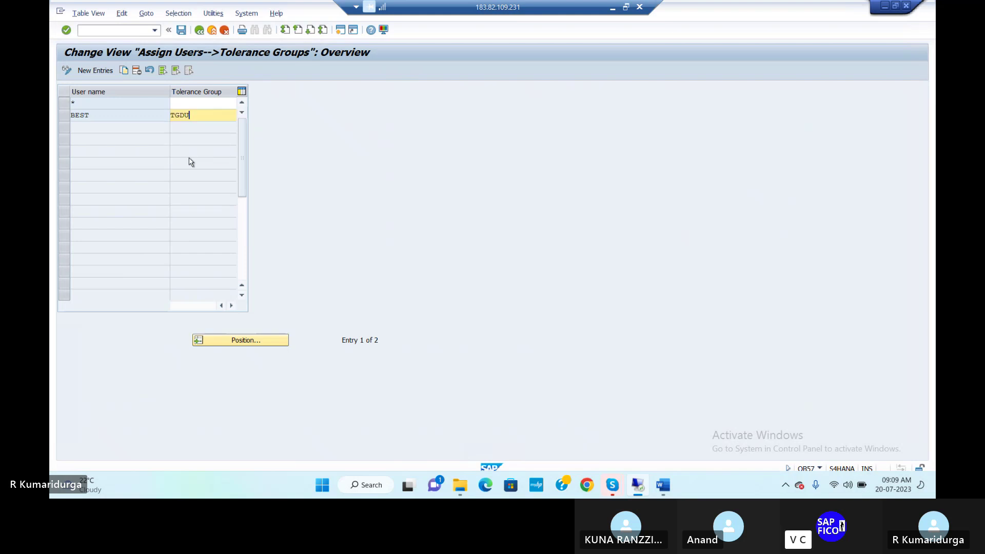
left_click(181, 31)
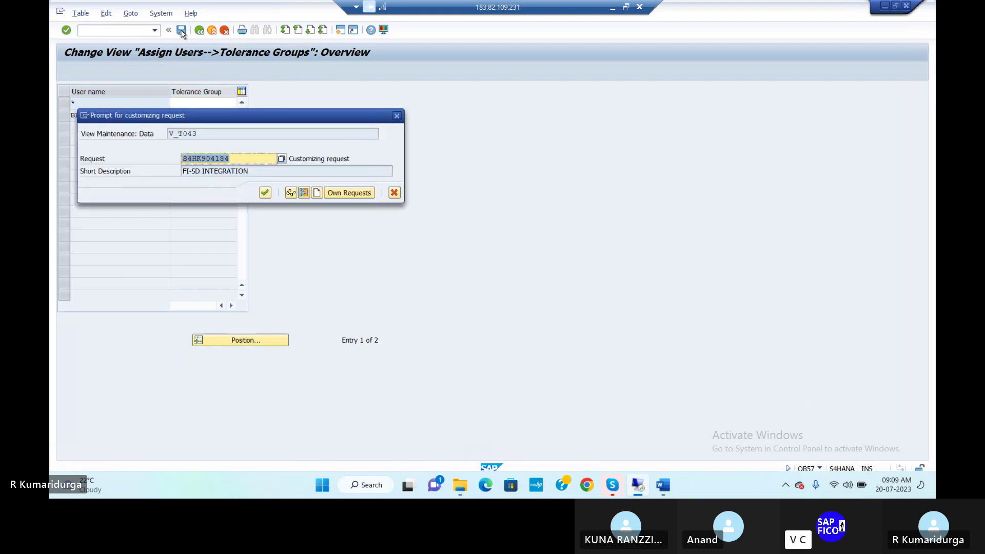
key("Return")
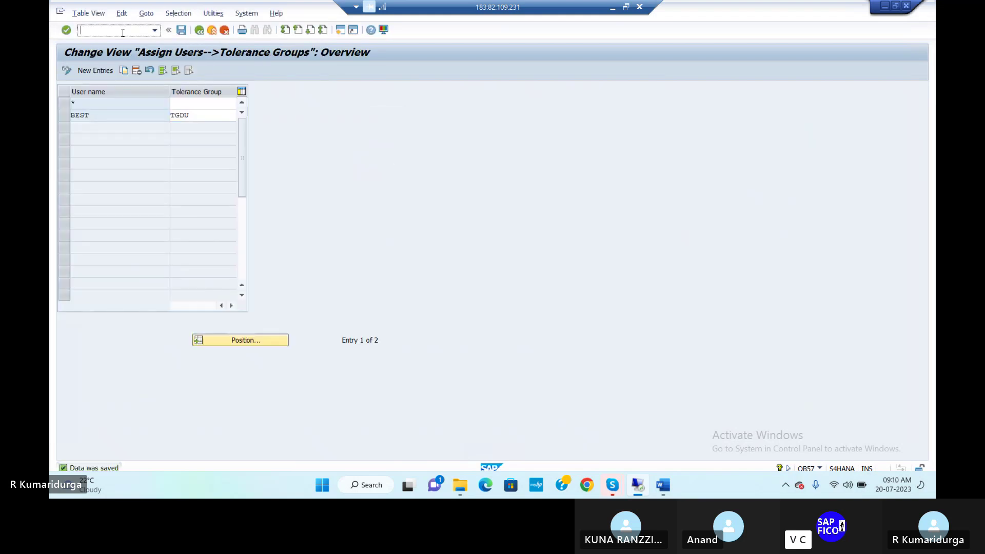
Reopen incoming invoice entry with transaction MIRO and set the invoice date to 20.07.2023.
type("/NMIRO")
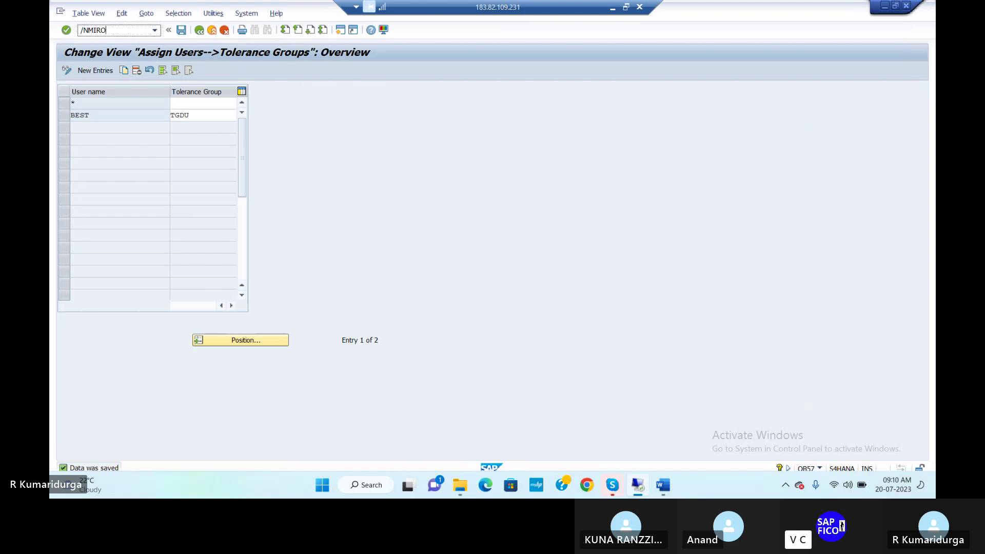
key("Return")
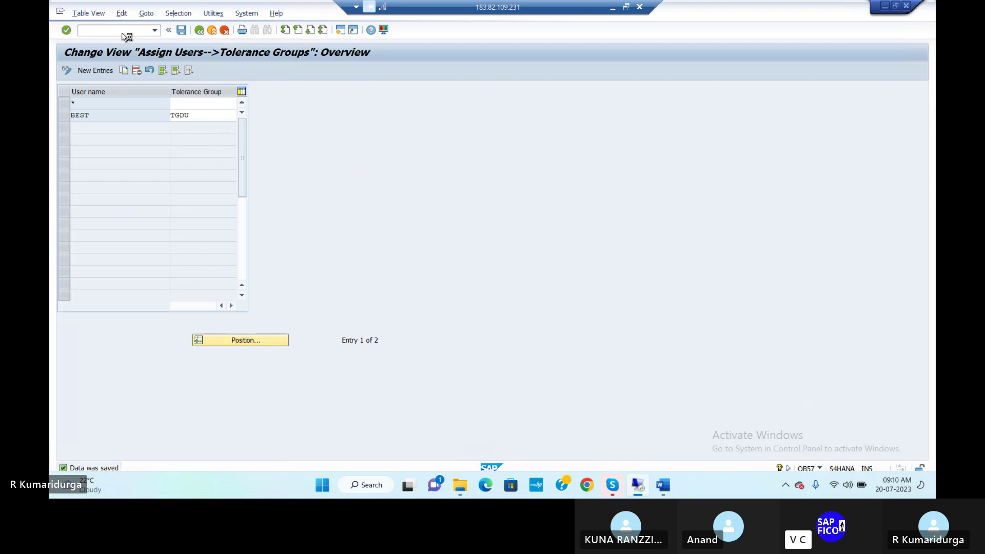
key("Down")
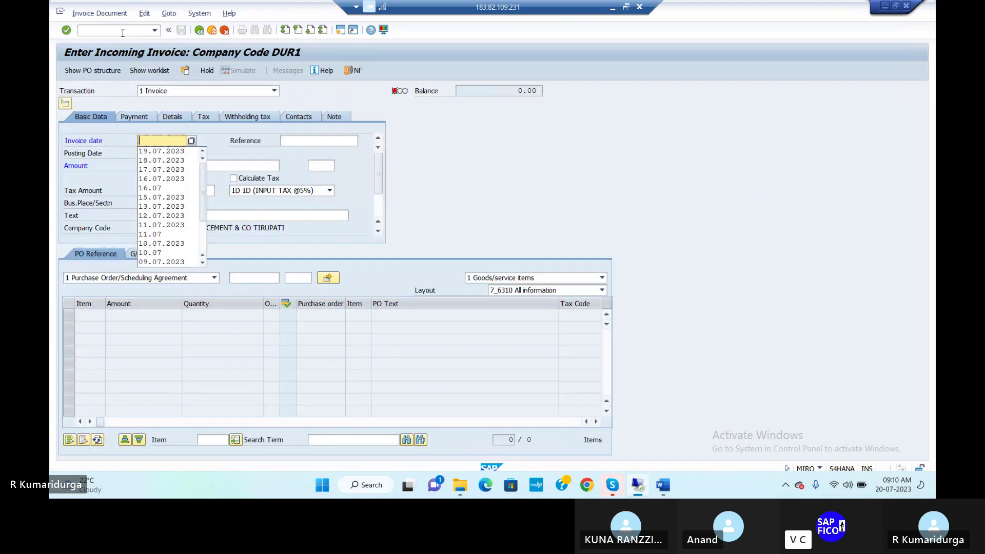
type("20.")
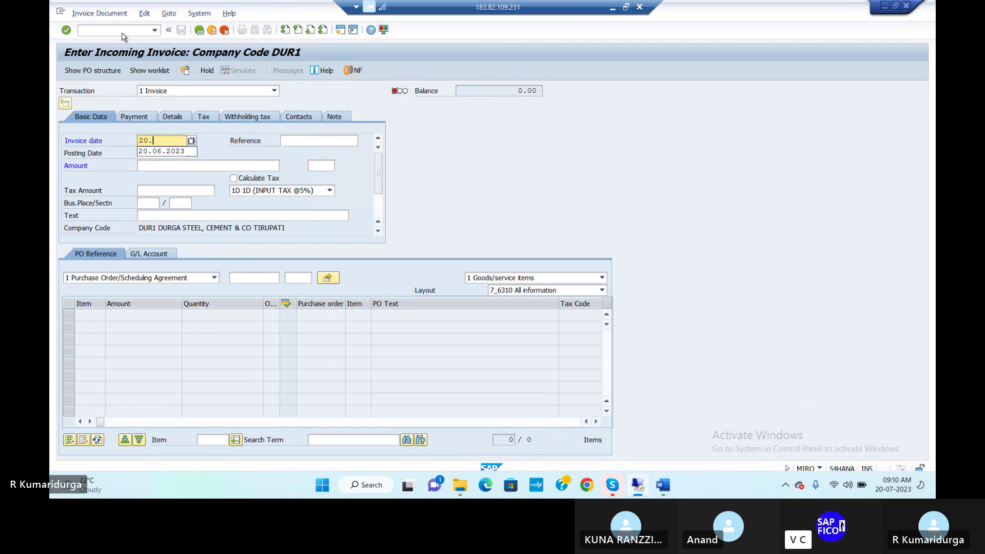
type("07.")
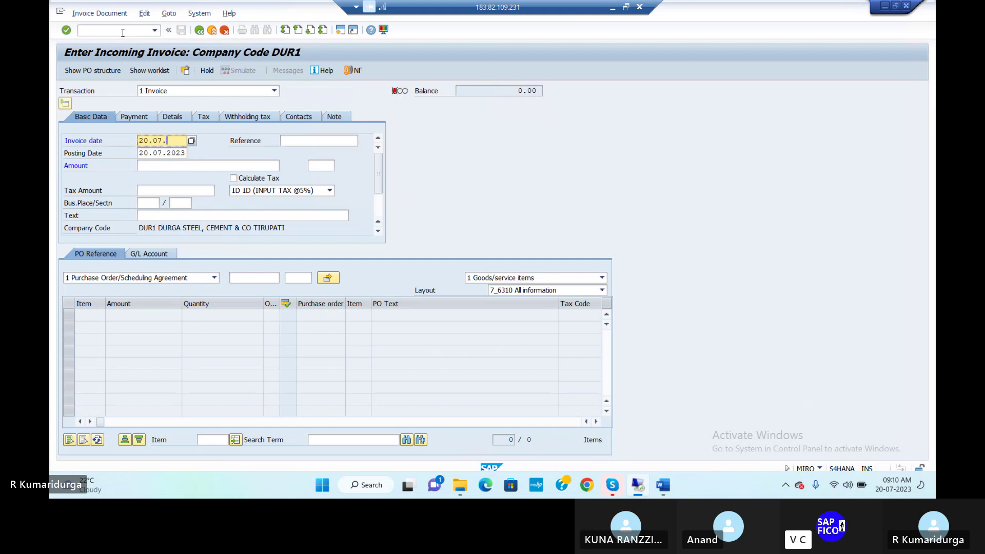
type("2023")
left_click(177, 165)
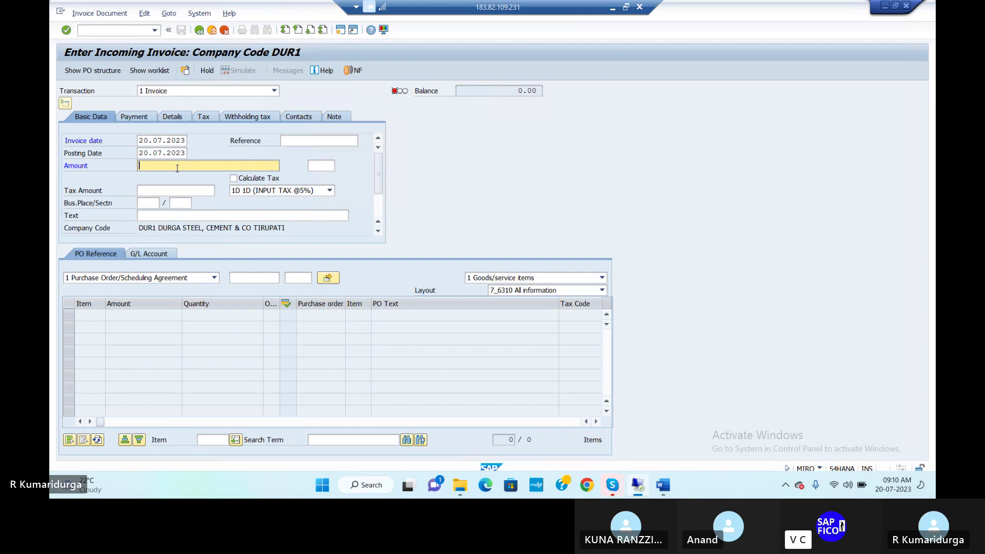
type("200")
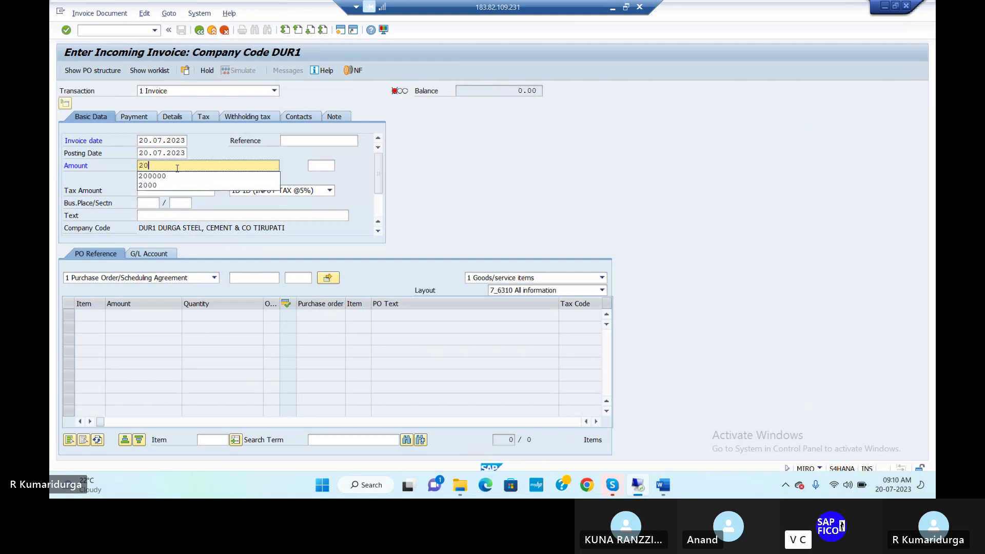
key("BackSpace")
key("BackSpace")
key("BackSpace")
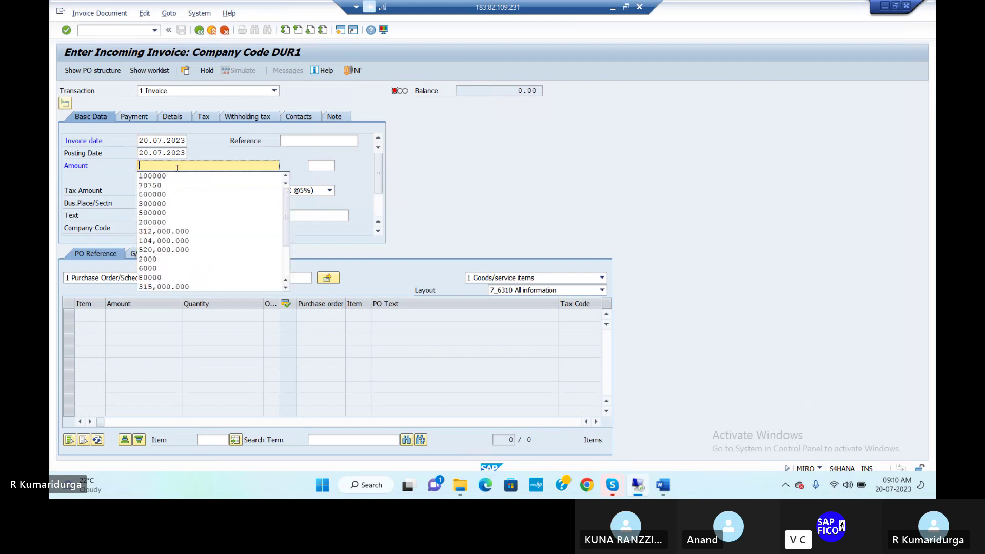
left_click(325, 182)
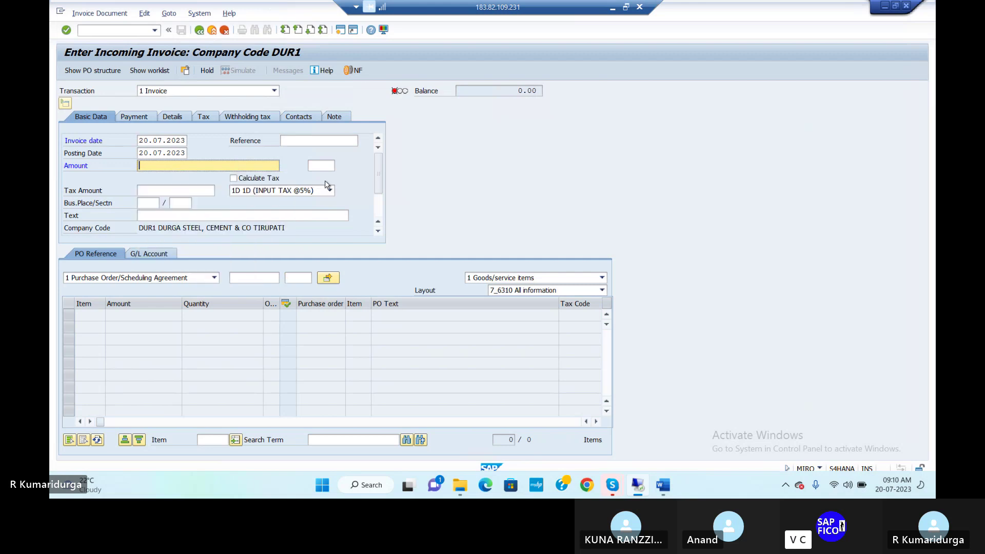
Turn on tax calculation and set the invoice text to BUYING RAW MATERIAL FROM THE VENDOR.
left_click(233, 178)
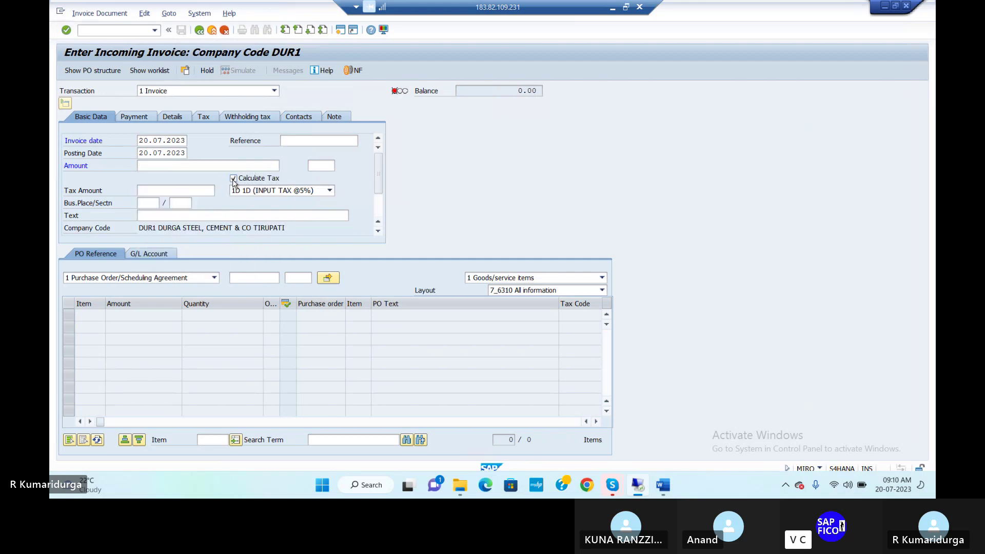
left_click(173, 215)
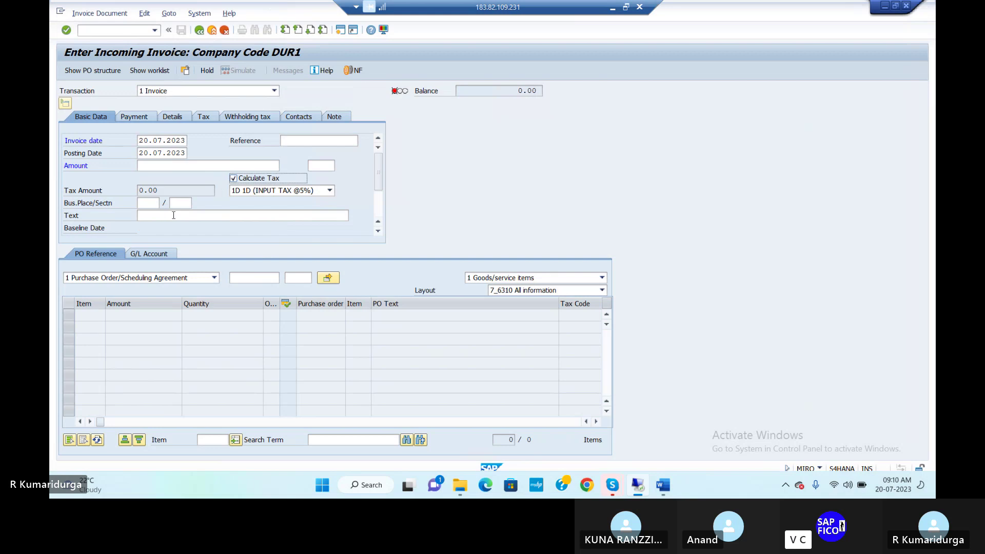
type("BU")
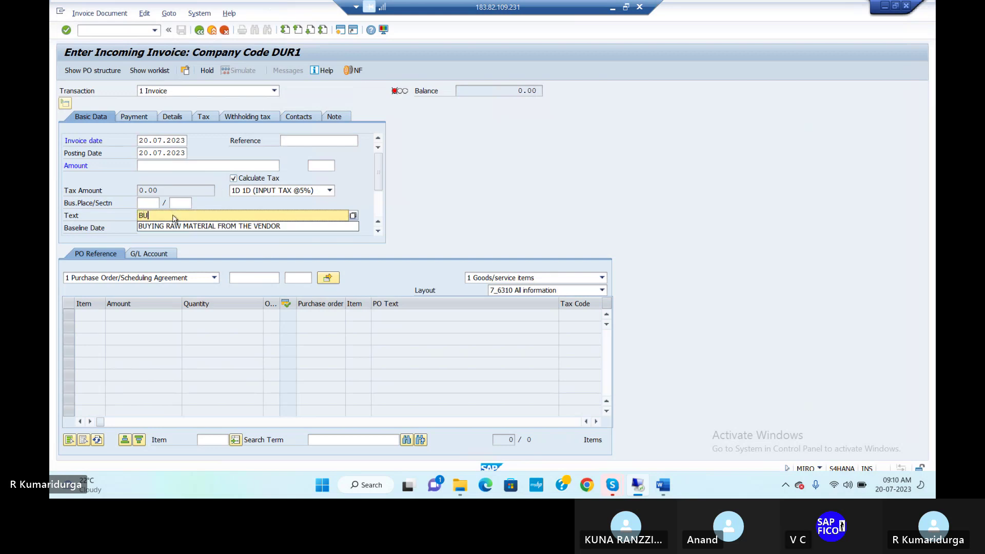
key("Down")
key("Tab")
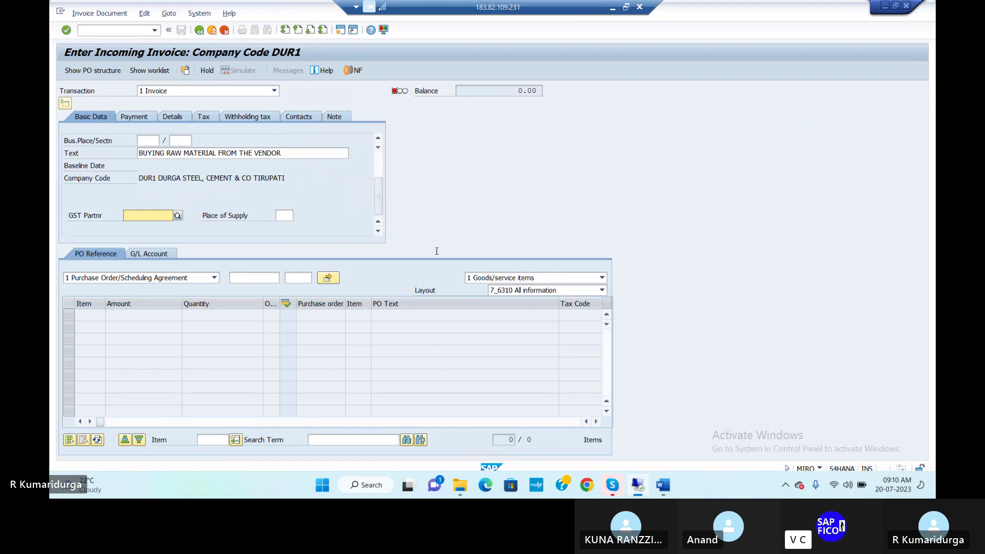
Look up the ME21N purchase order number in the FI SD INTEGRATION Word document and load that order into the SAP invoice.
left_click(264, 279)
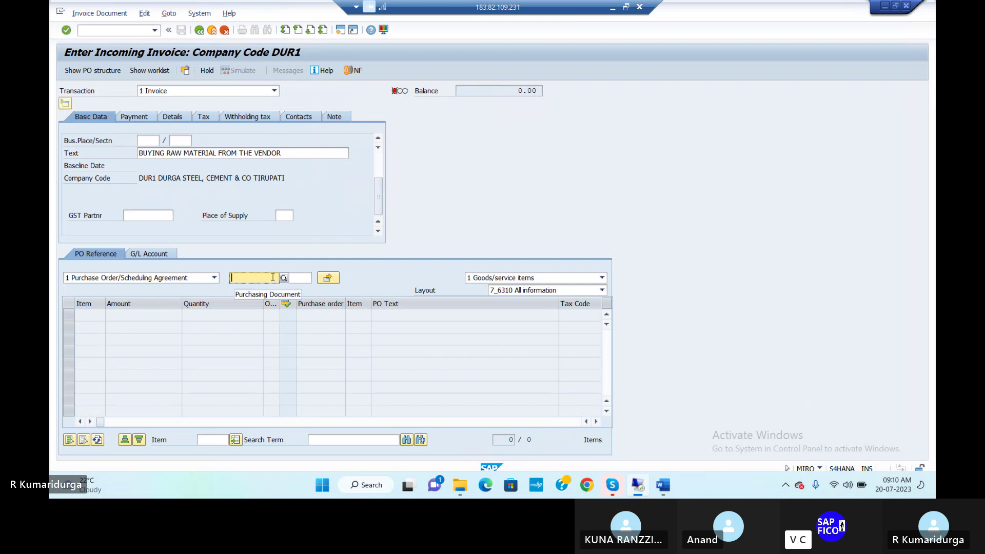
type("5")
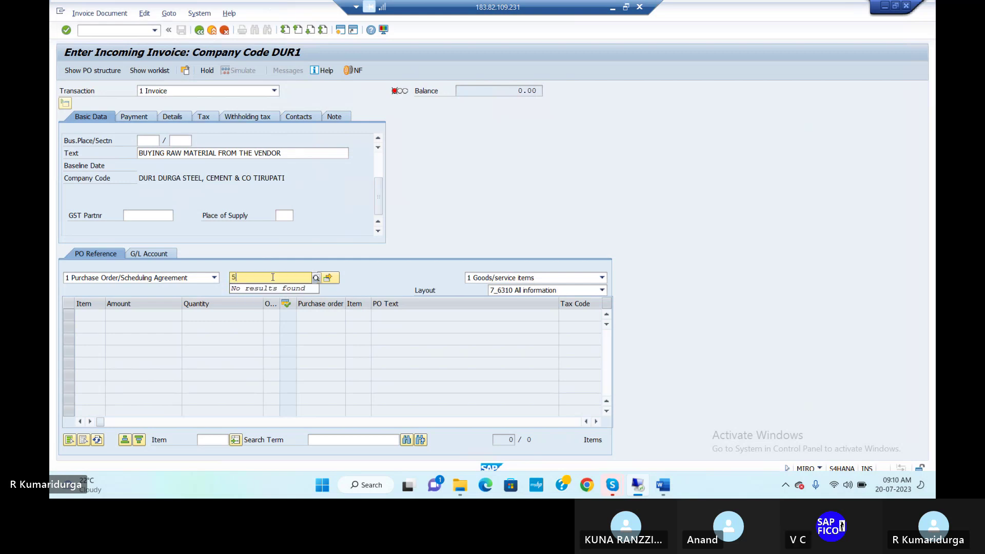
key("BackSpace")
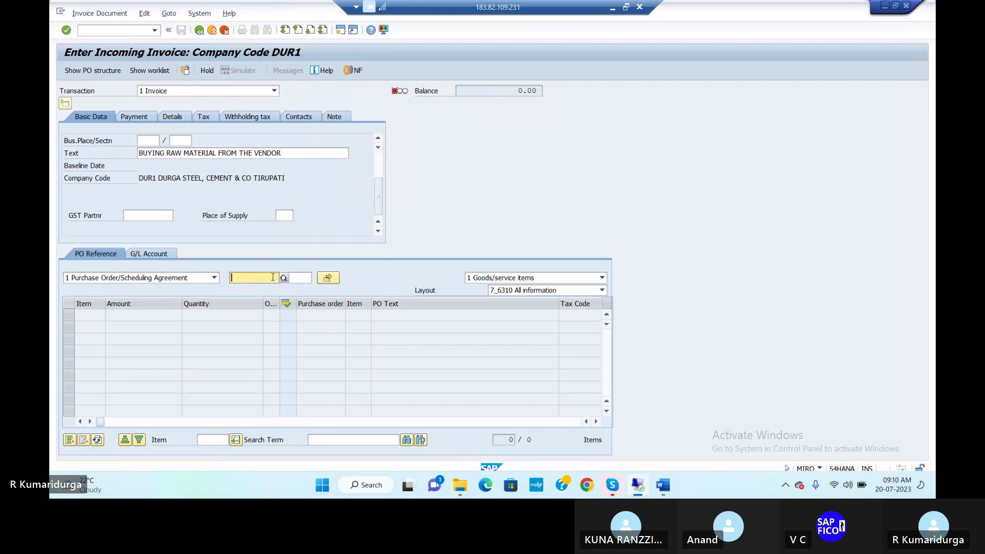
left_click(612, 7)
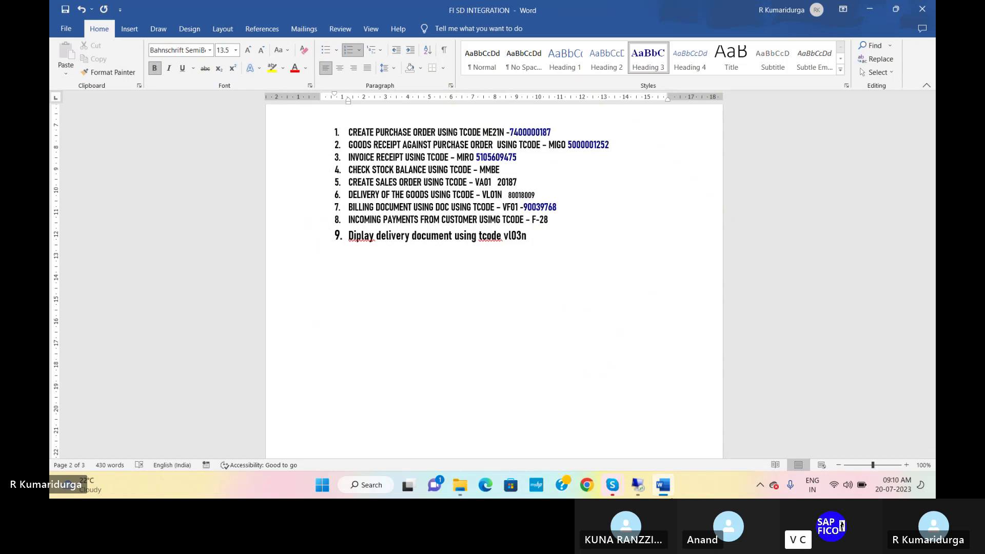
left_click(637, 485)
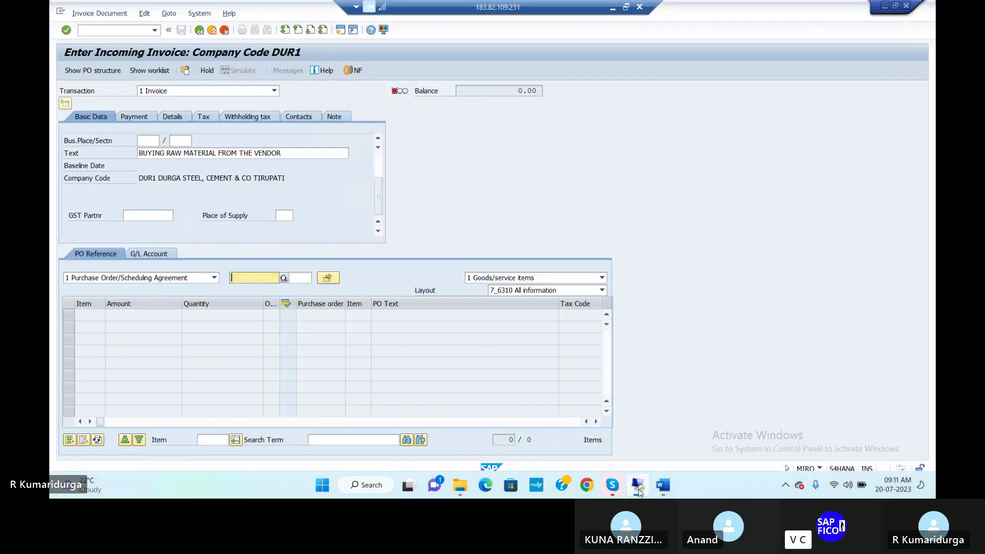
type("74000")
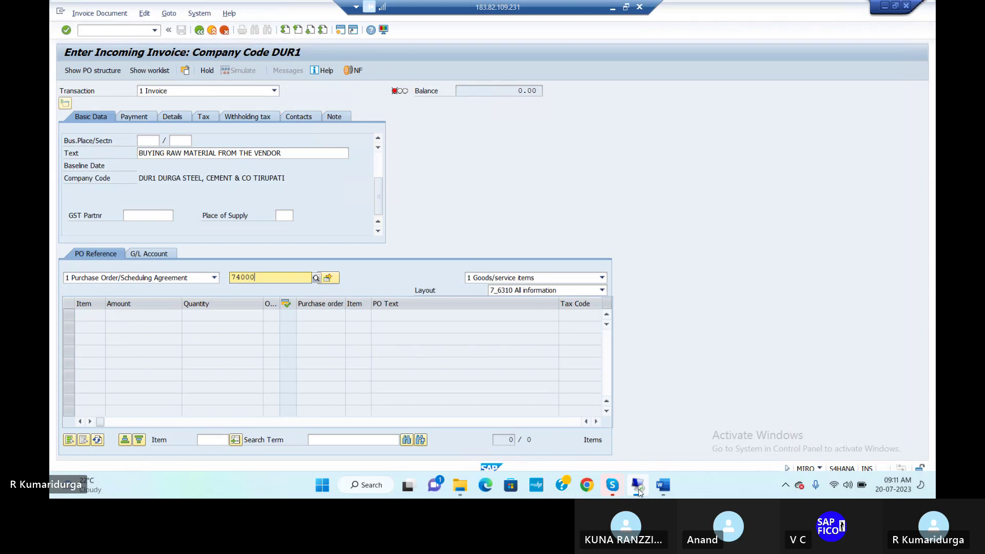
type("00187")
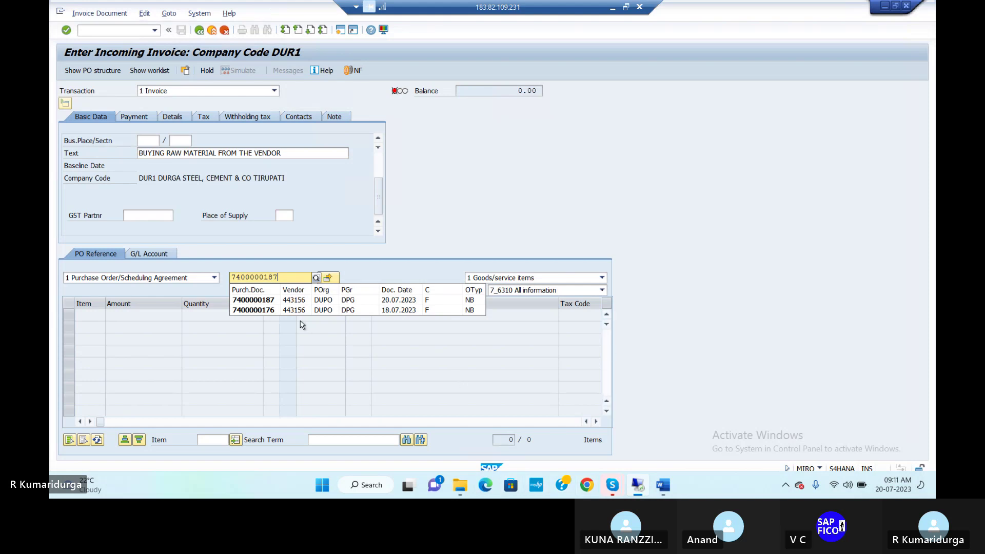
left_click(273, 300)
key("Return")
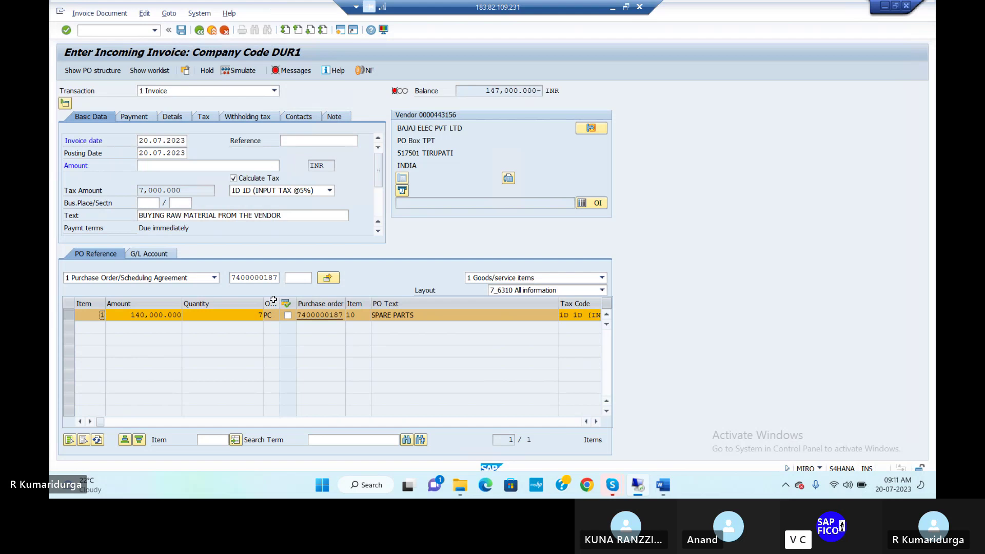
Set the invoice amount to 147000 INR.
left_click(166, 166)
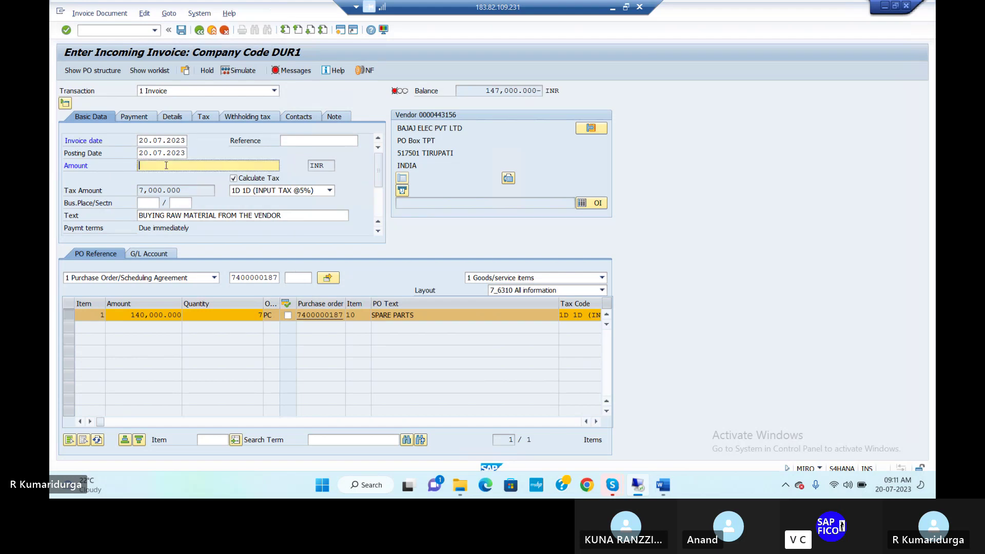
type("147000")
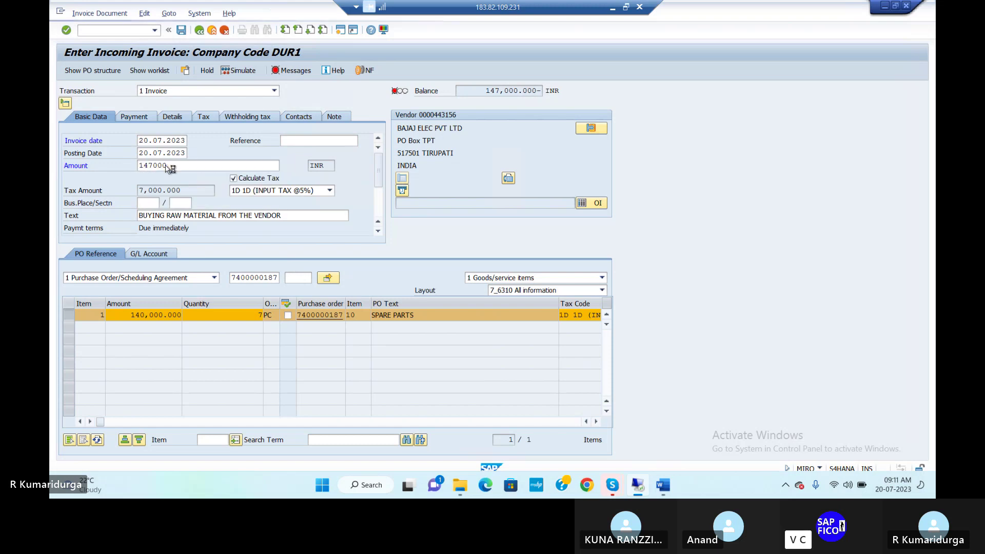
key("Return")
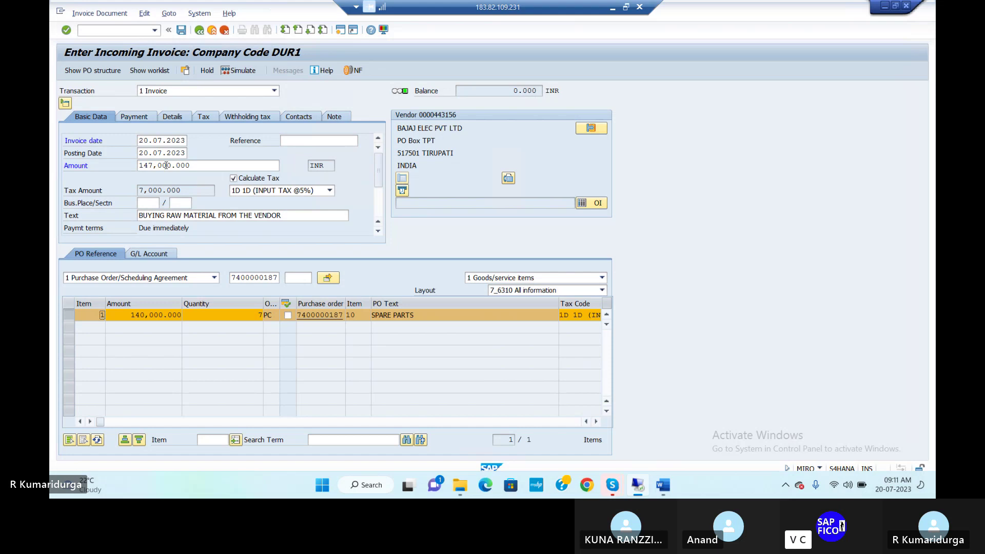
Simulate the invoice to check its account postings, close the simulation and post the invoice.
left_click(244, 71)
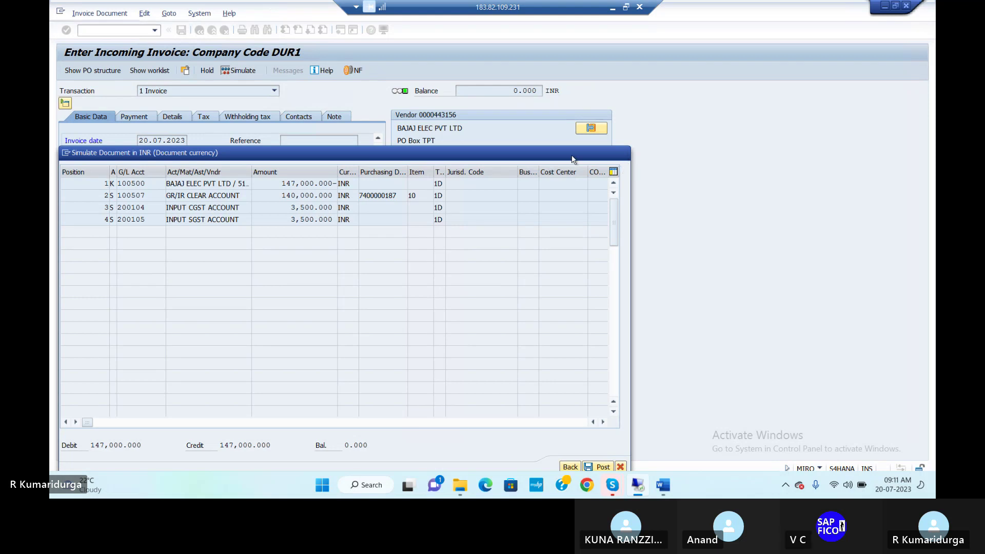
left_click(211, 97)
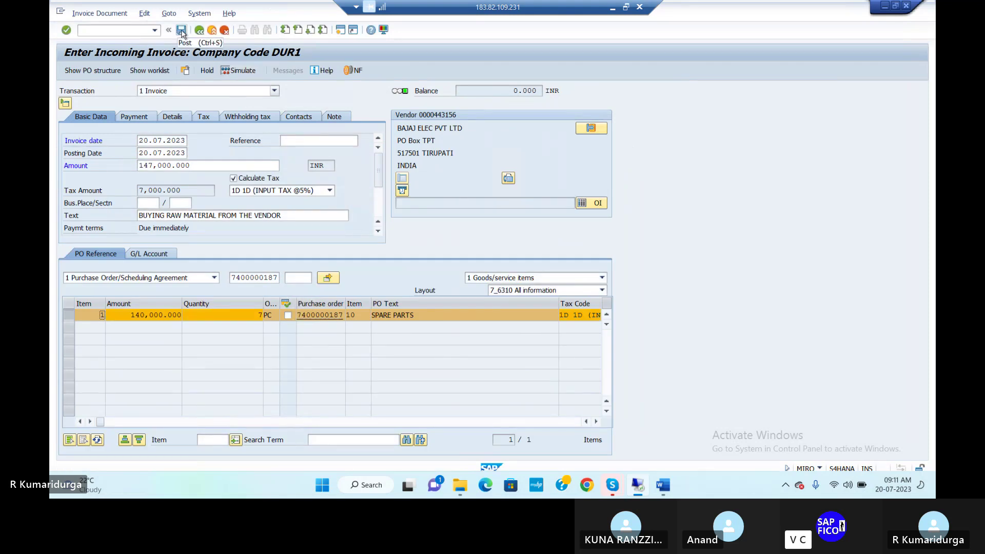
left_click(180, 31)
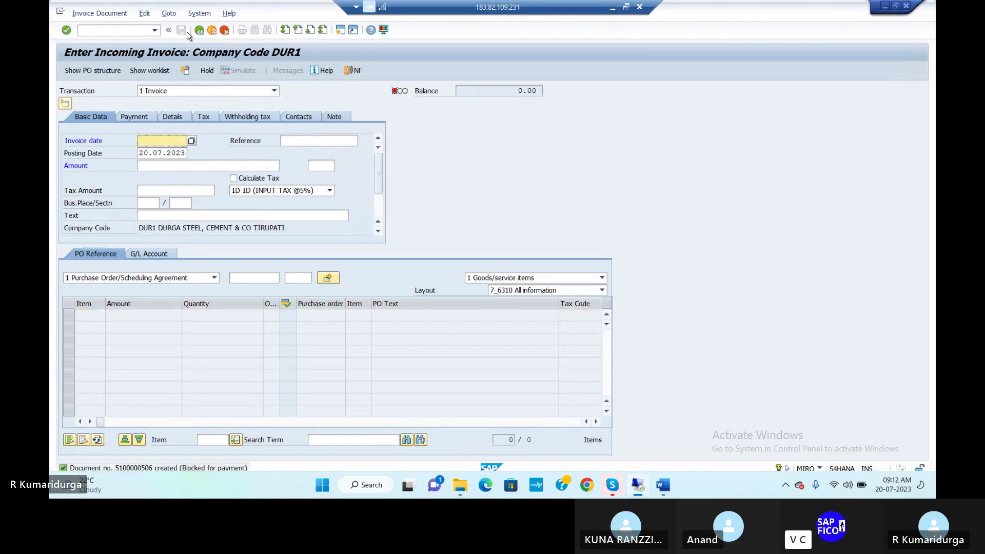
Replace the number on the MIRO line of the Word process list with the posted invoice's document number and return to SAP.
mouse_move(123, 478)
left_click(663, 485)
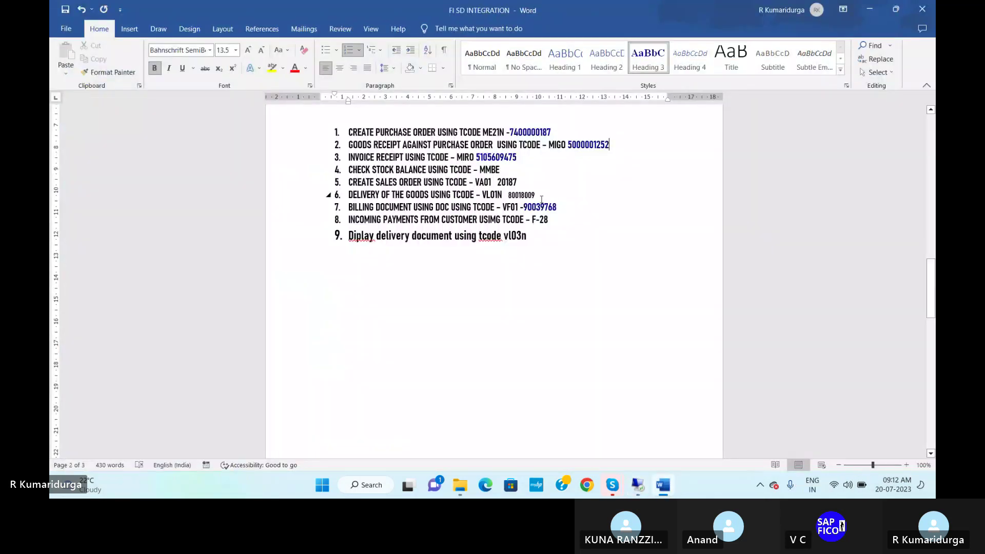
left_click(516, 156)
key("BackSpace")
key("BackSpace")
key("BackSpace")
key("BackSpace")
key("BackSpace")
key("BackSpace")
key("BackSpace")
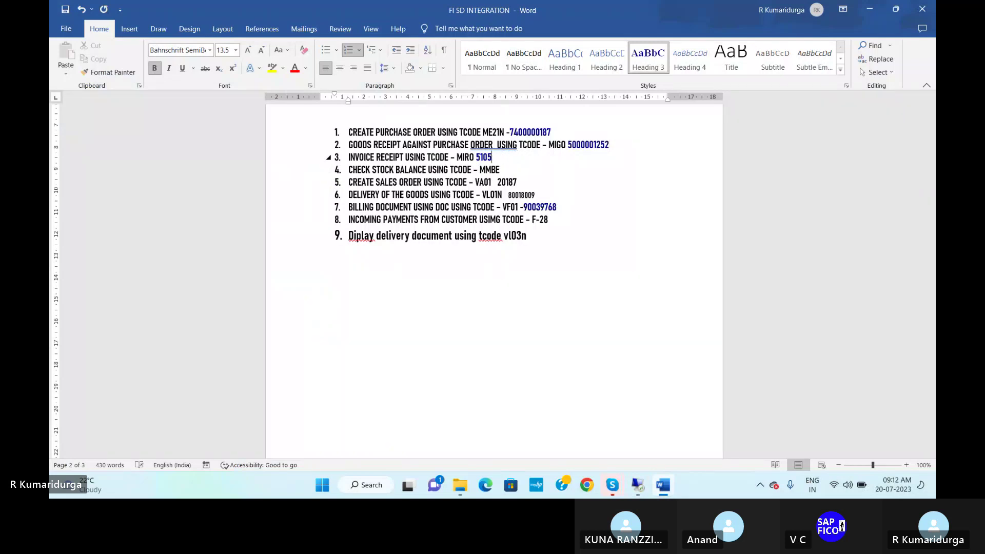
type("0000506")
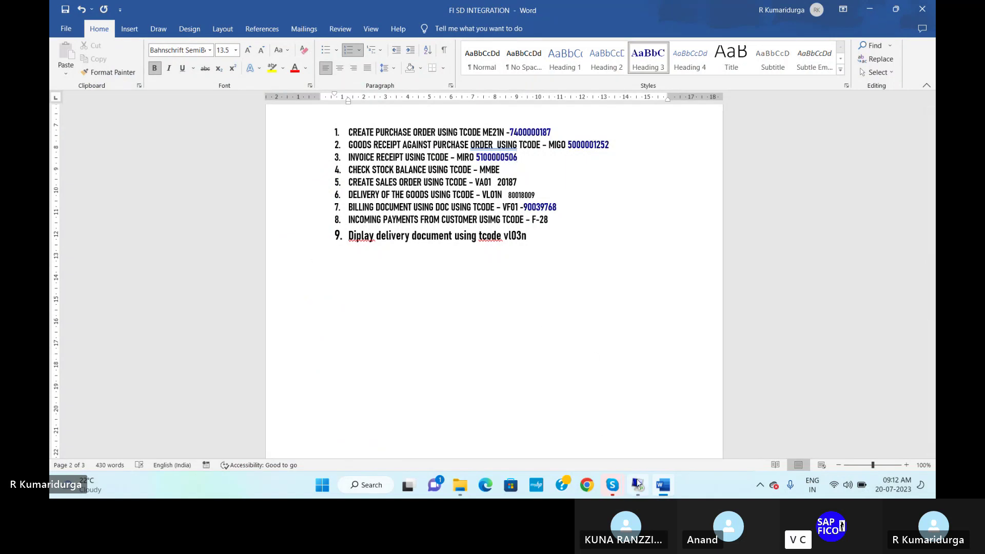
left_click(637, 485)
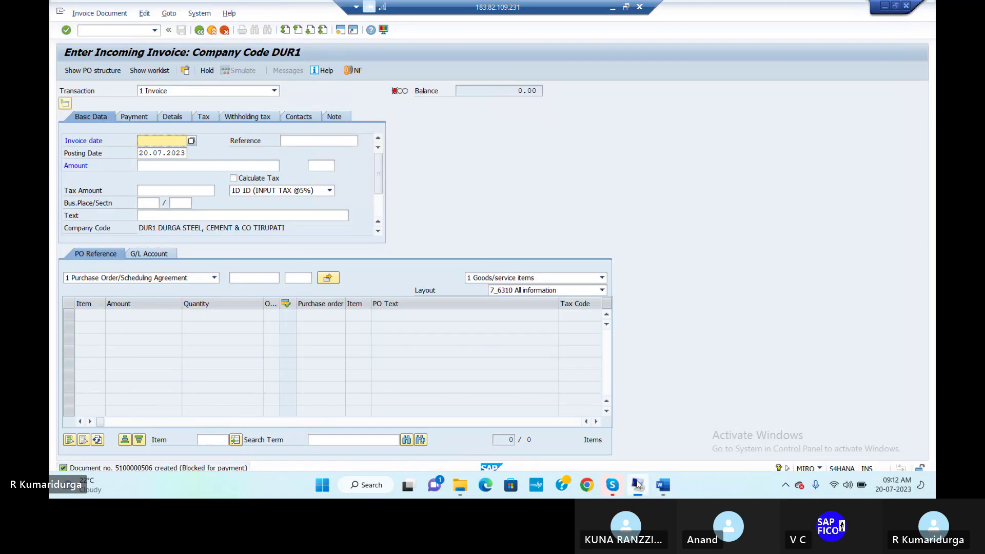
left_click(136, 31)
type("/NMM03")
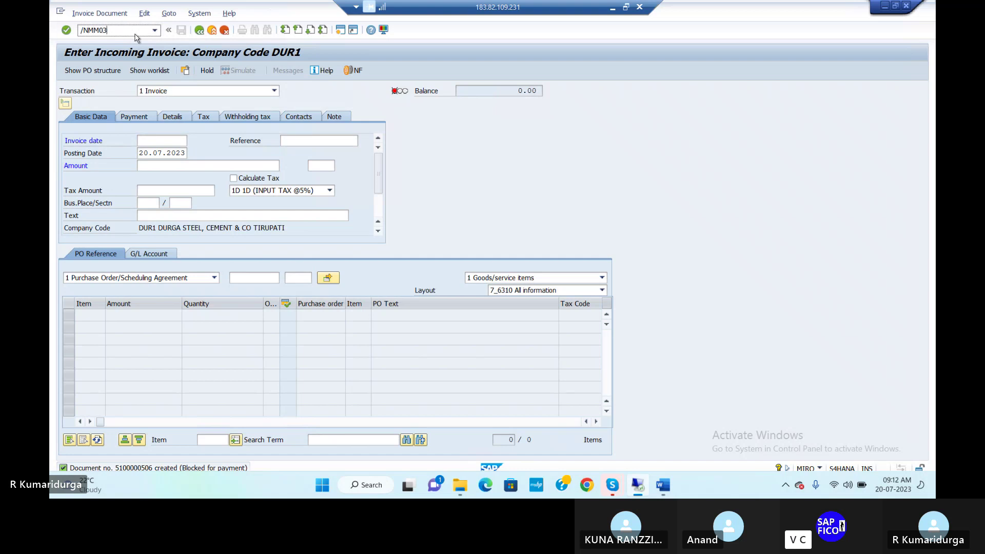
key("Return")
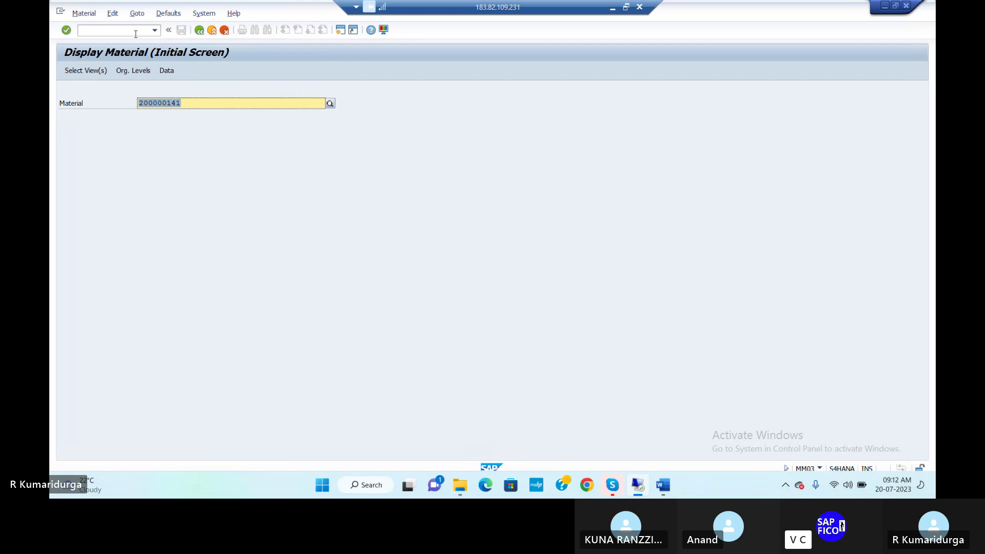
key("Return")
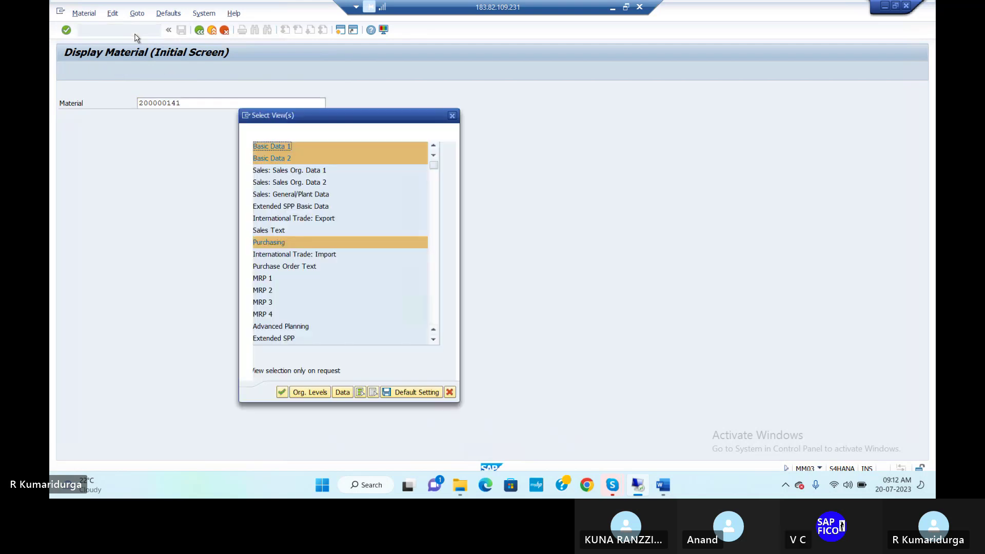
left_click(452, 115)
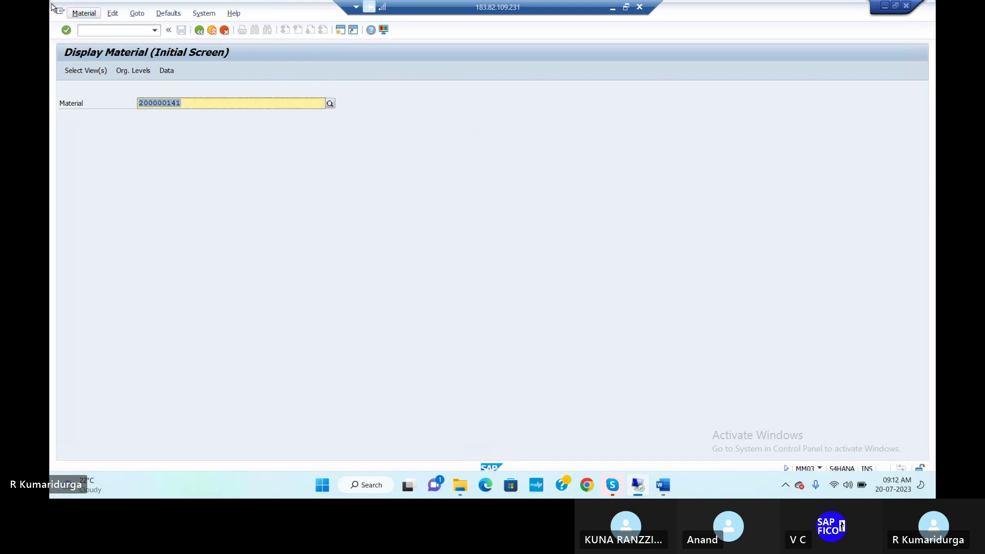
left_click(95, 28)
type("/N")
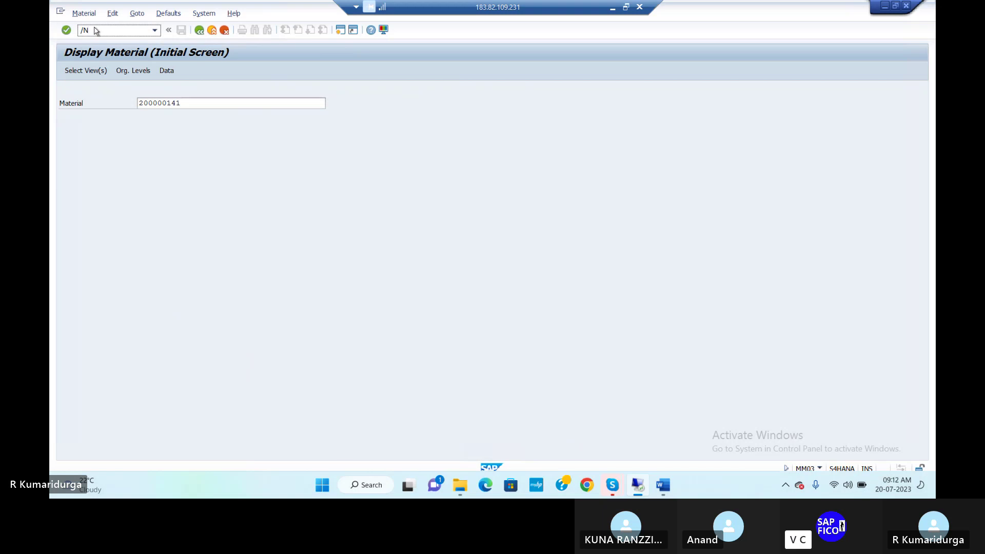
key("Return")
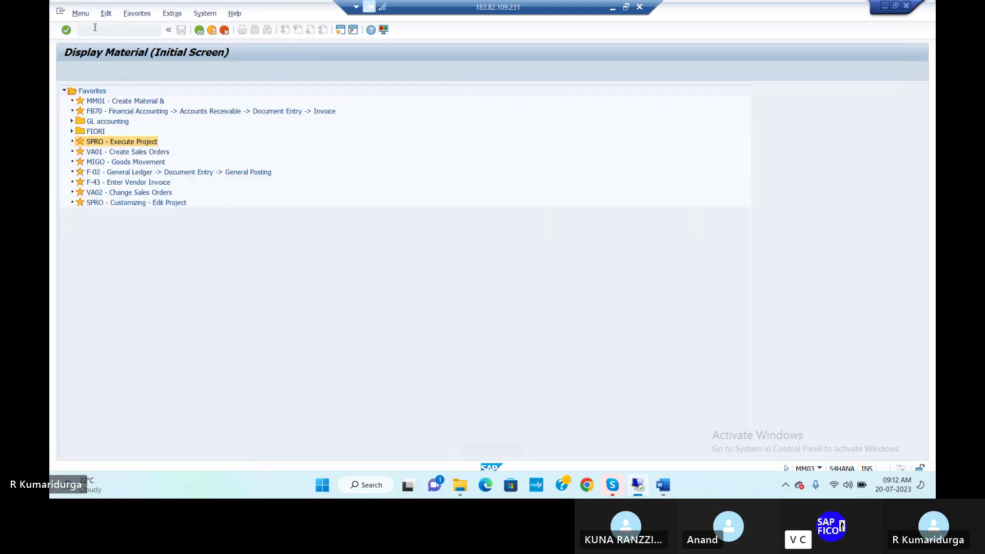
left_click(95, 28)
type("MI")
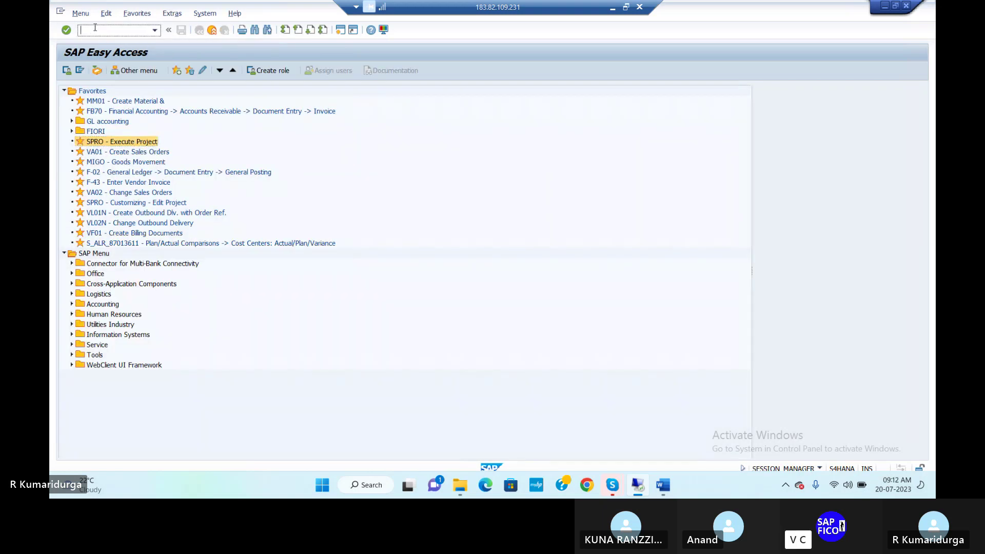
type("G")
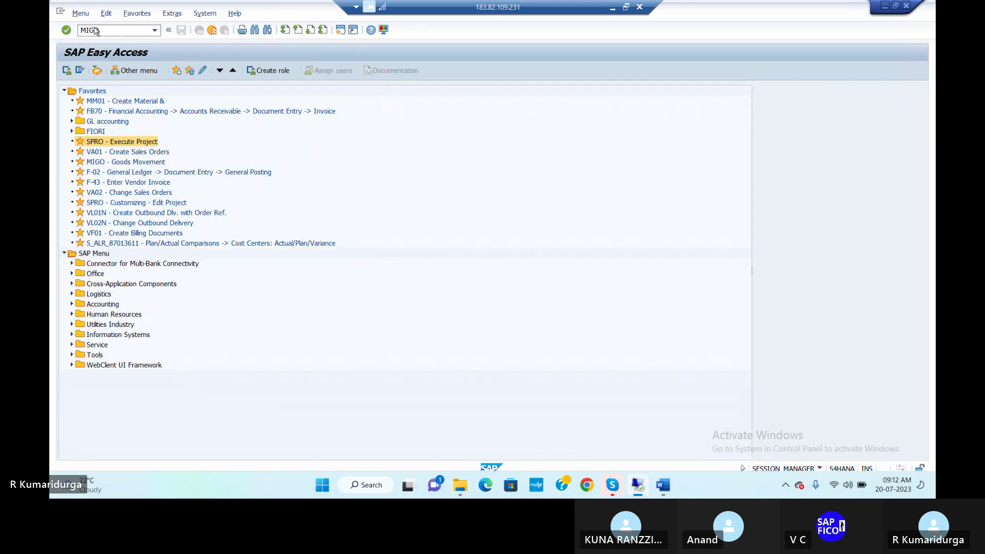
key("Return")
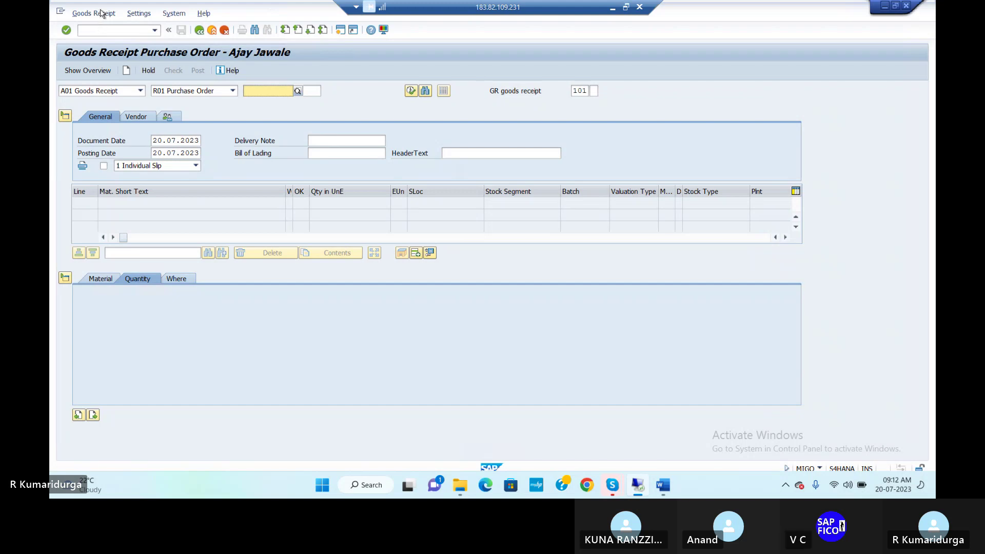
left_click(98, 15)
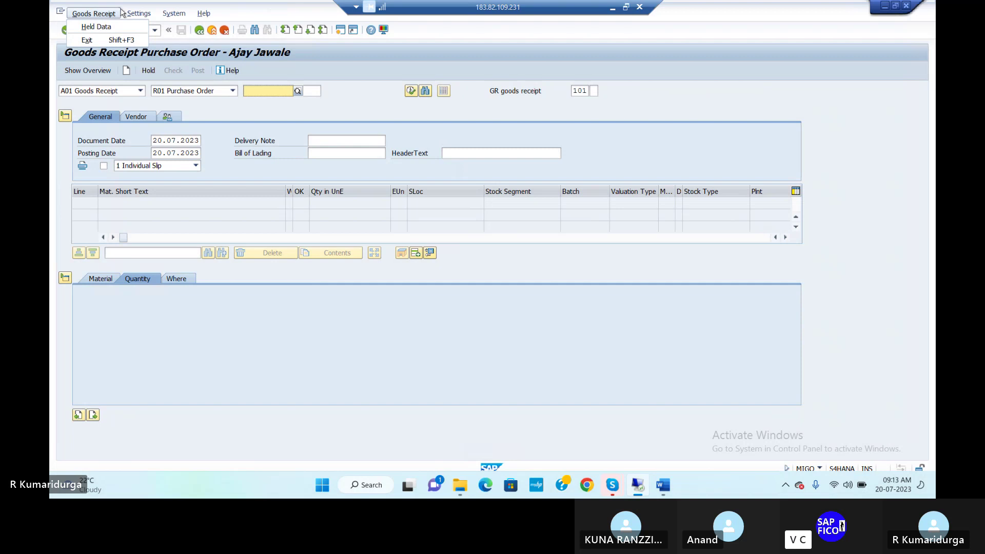
mouse_move(177, 16)
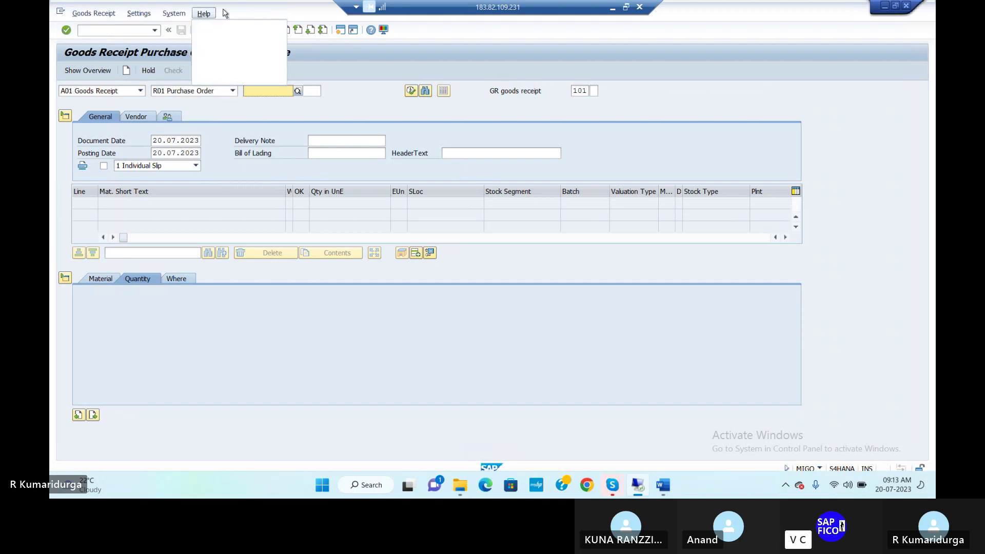
left_click(109, 30)
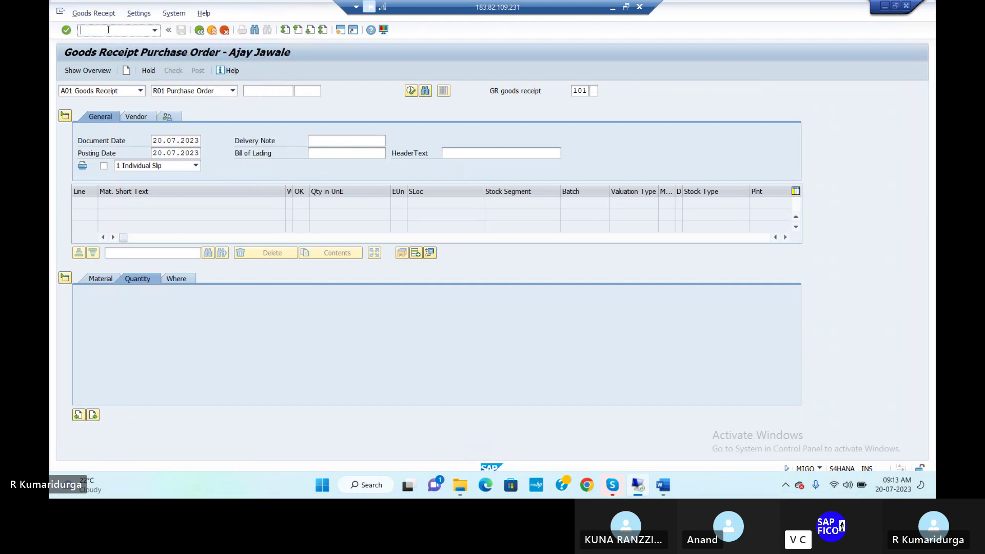
type("/n")
key("Return")
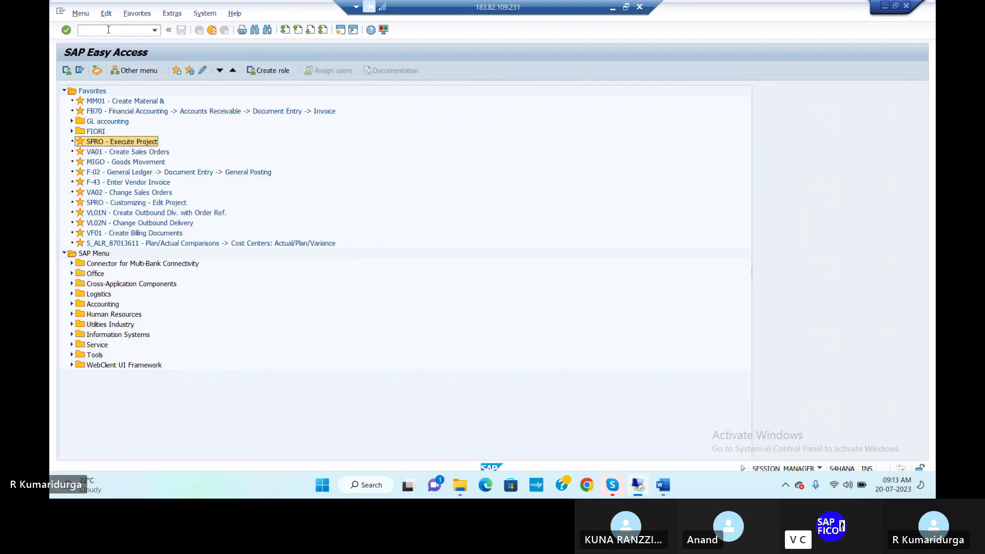
Run the MMBE stock overview for material 200000141 in plant DUPL.
left_click(108, 30)
type("MMBE")
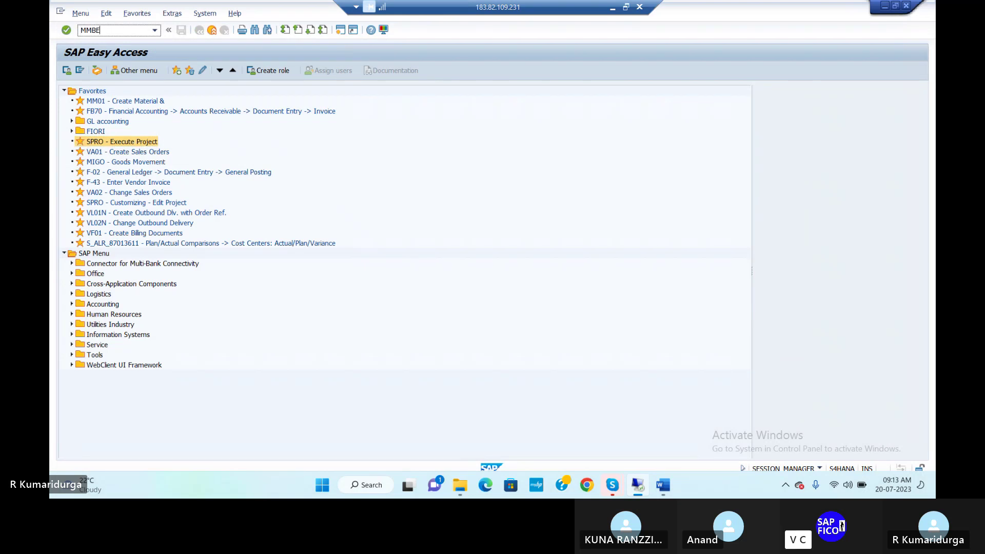
key("Return")
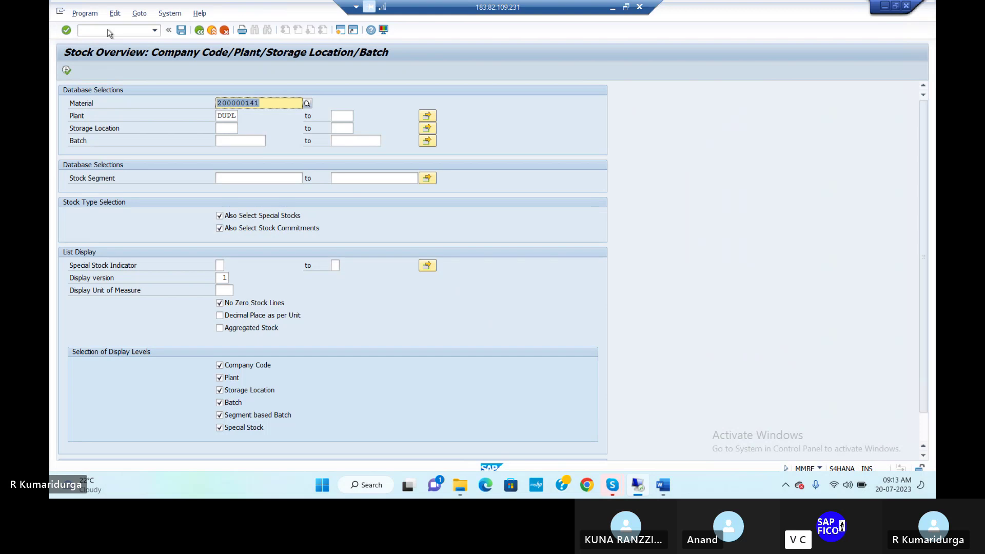
left_click(67, 71)
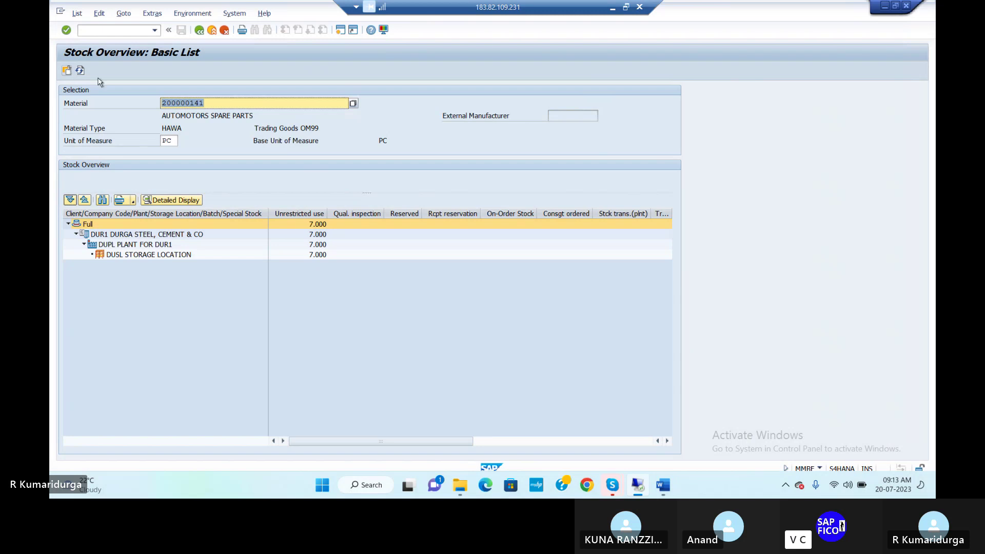
Start a new sales document with transaction VA01 and set its order type to OR.
left_click(122, 30)
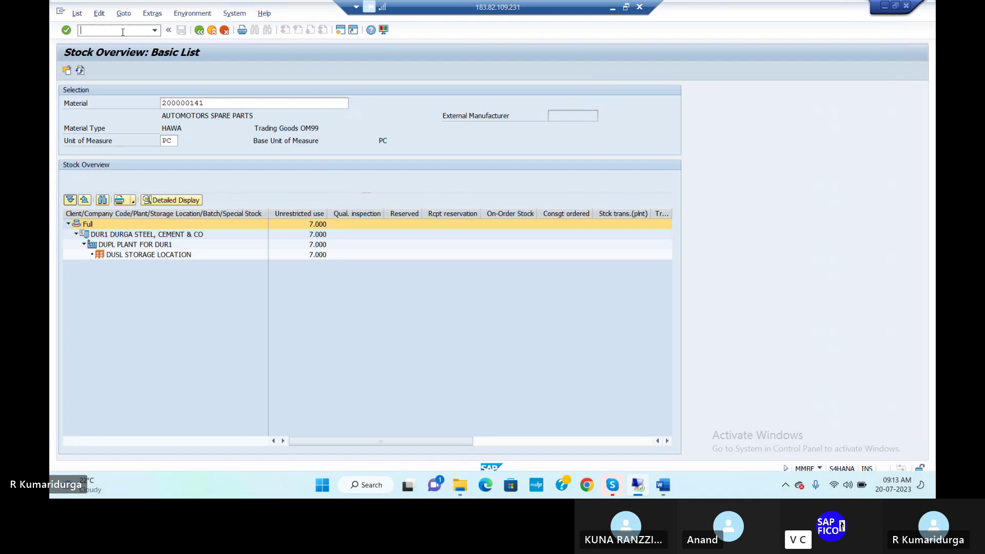
type("/NVA01")
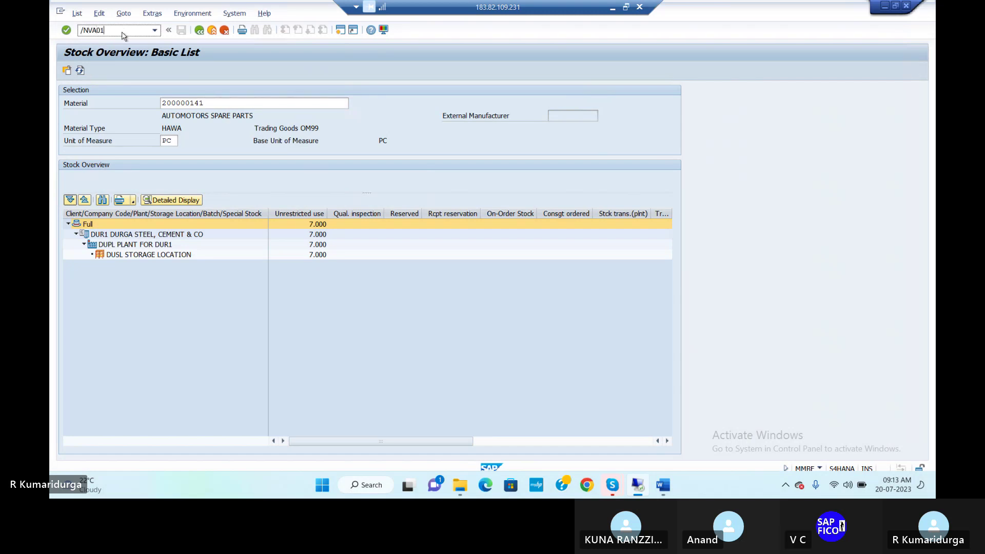
key("Return")
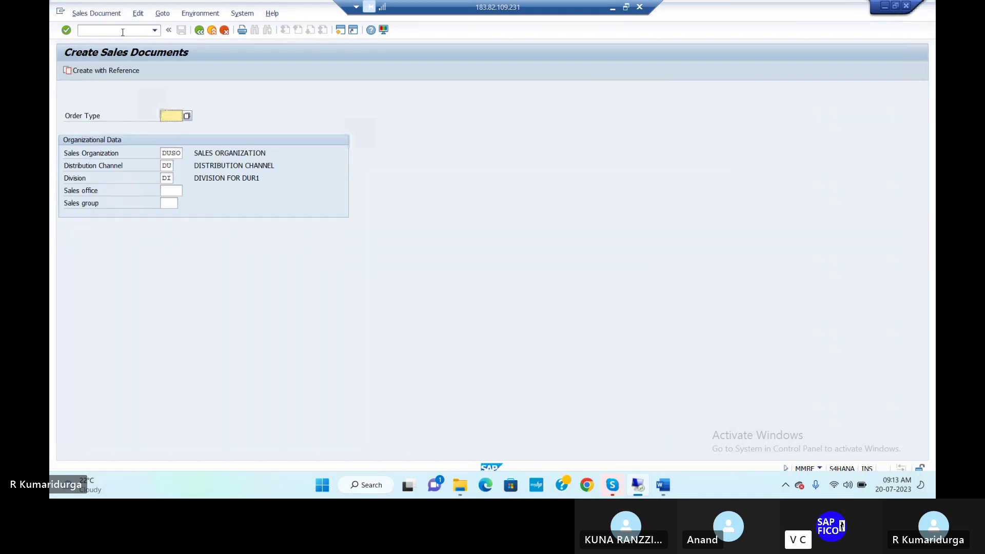
left_click(187, 116)
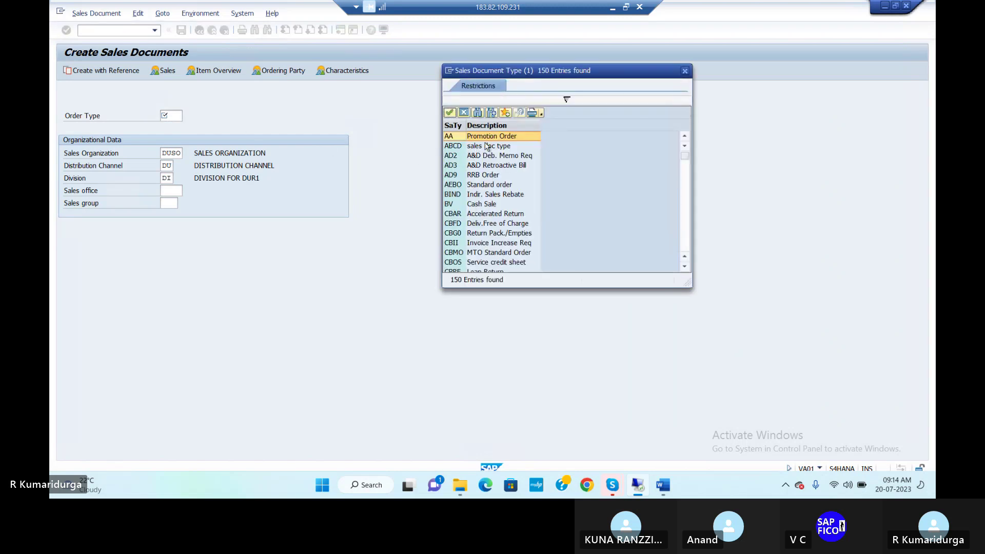
left_click(497, 187)
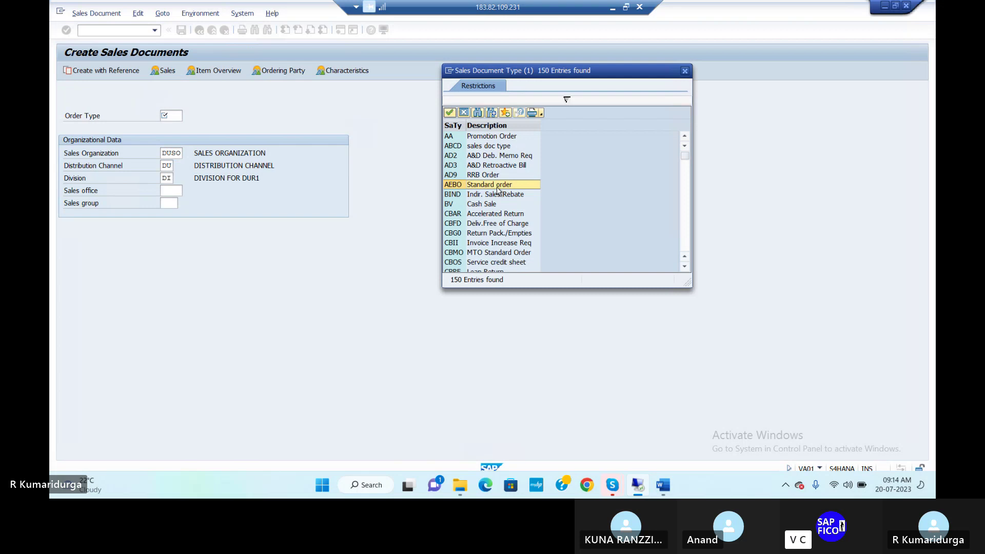
scroll(497, 190, "down", 8)
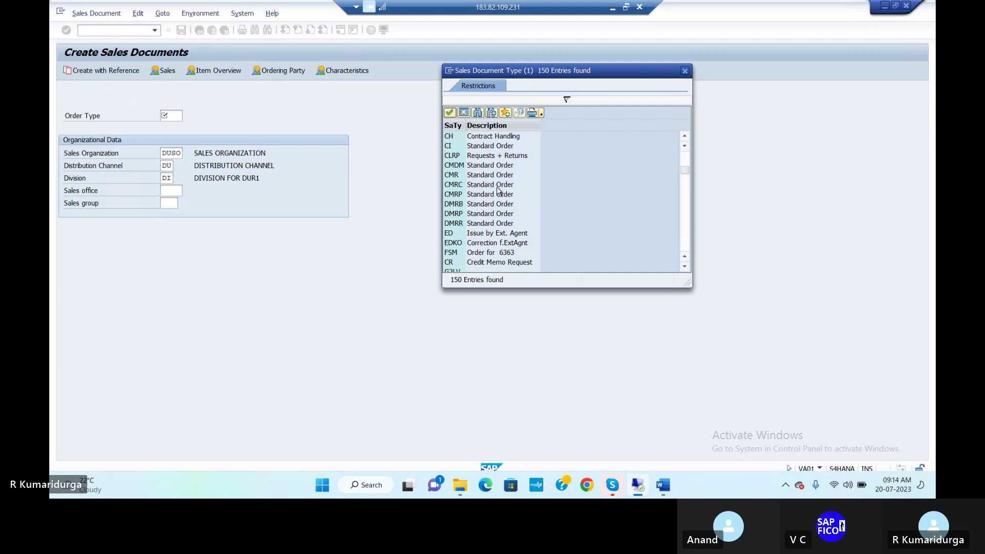
scroll(497, 190, "down", 5)
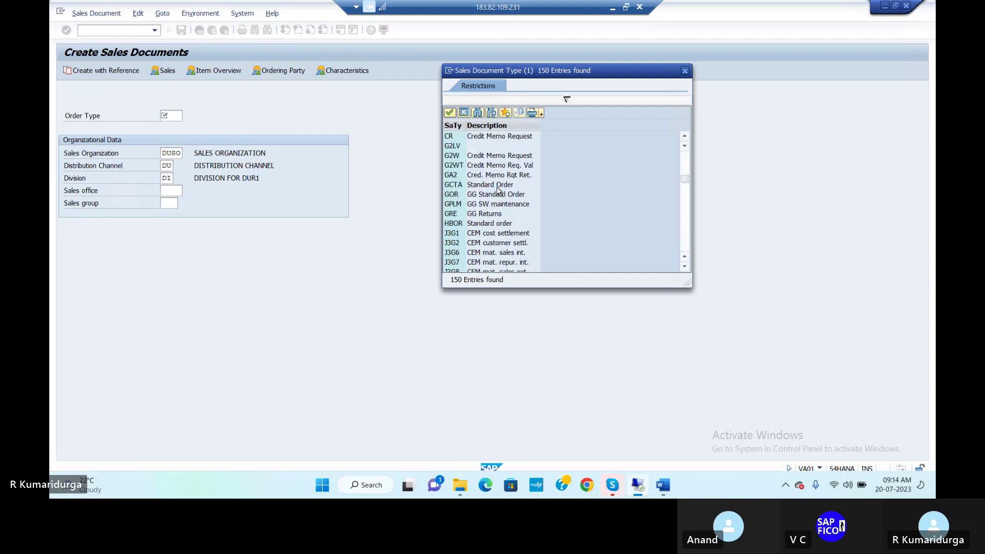
scroll(497, 189, "down", 7)
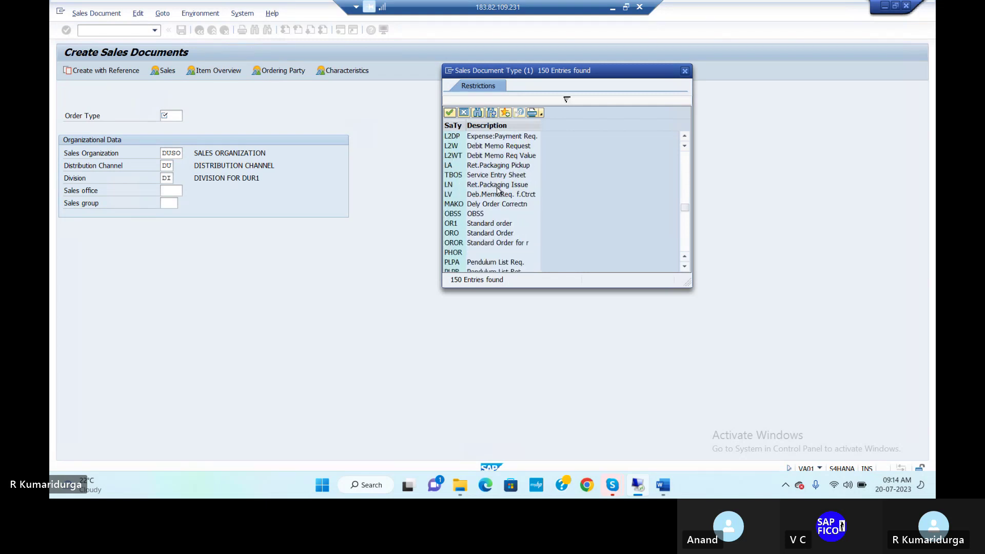
scroll(497, 190, "down", 4)
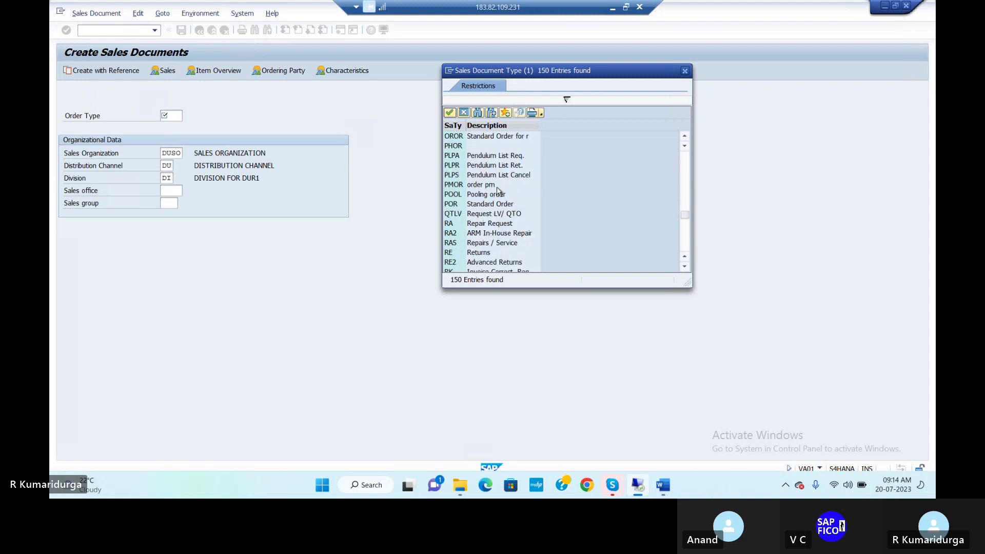
scroll(497, 190, "up", 5)
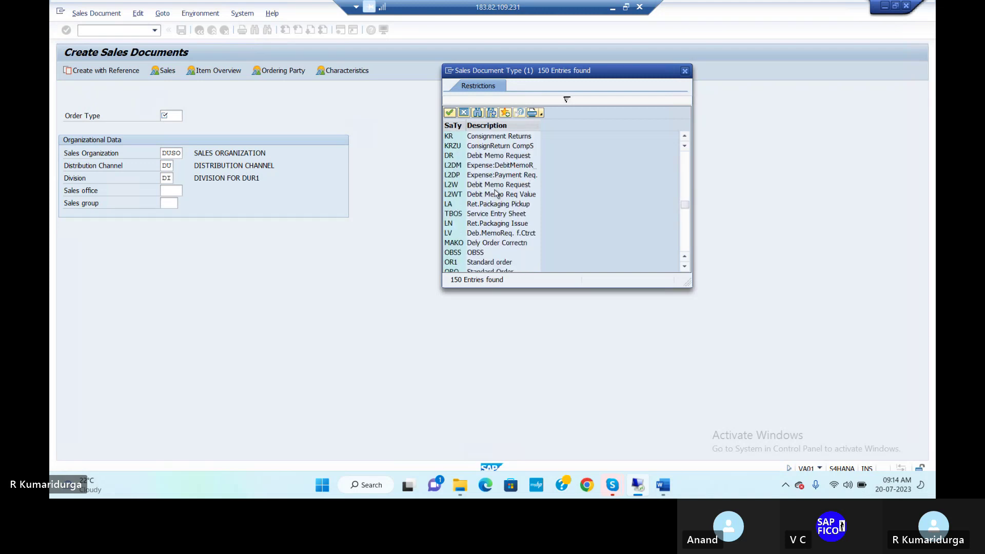
left_click(480, 262)
double_click(479, 262)
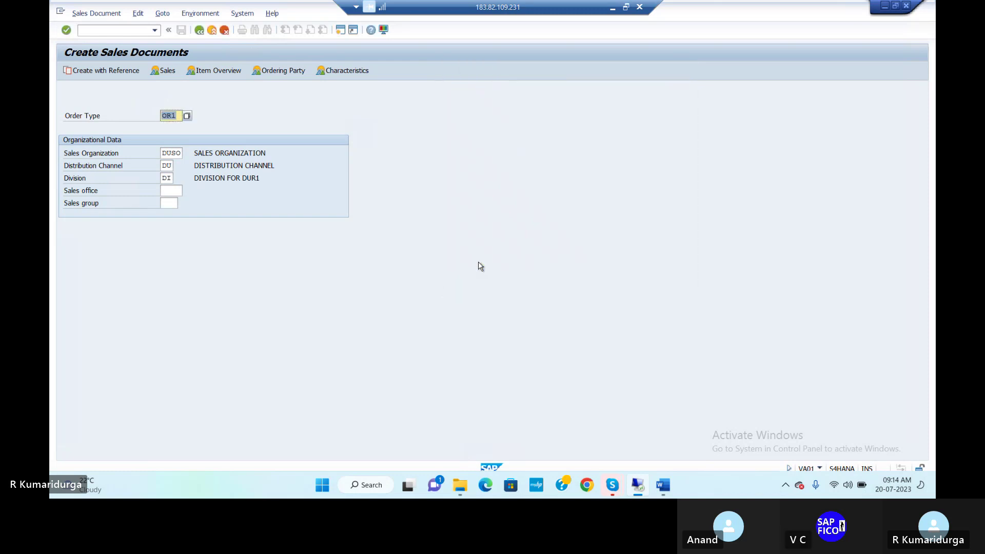
left_click(177, 116)
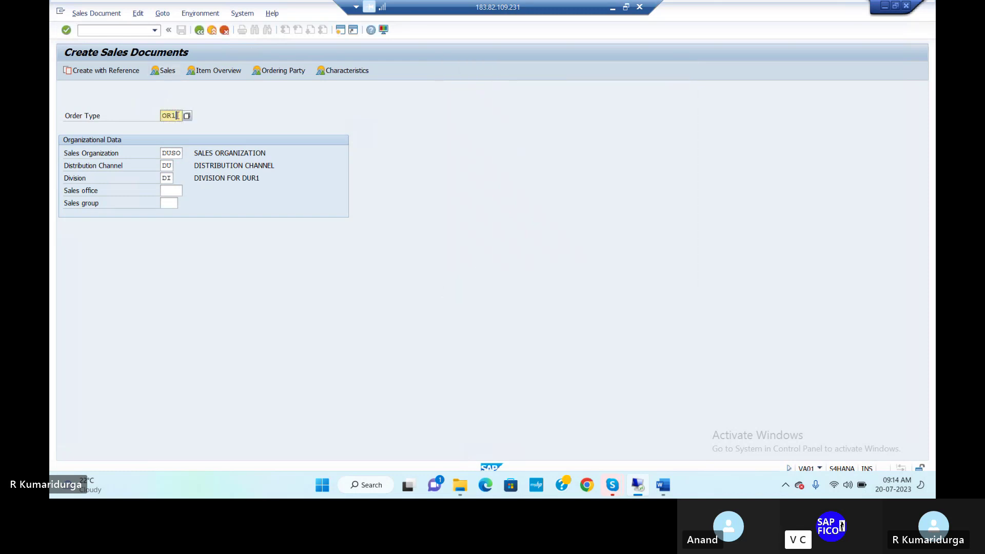
key("BackSpace")
Set the sales office to DUSF in the sales document's organizational data.
left_click(177, 192)
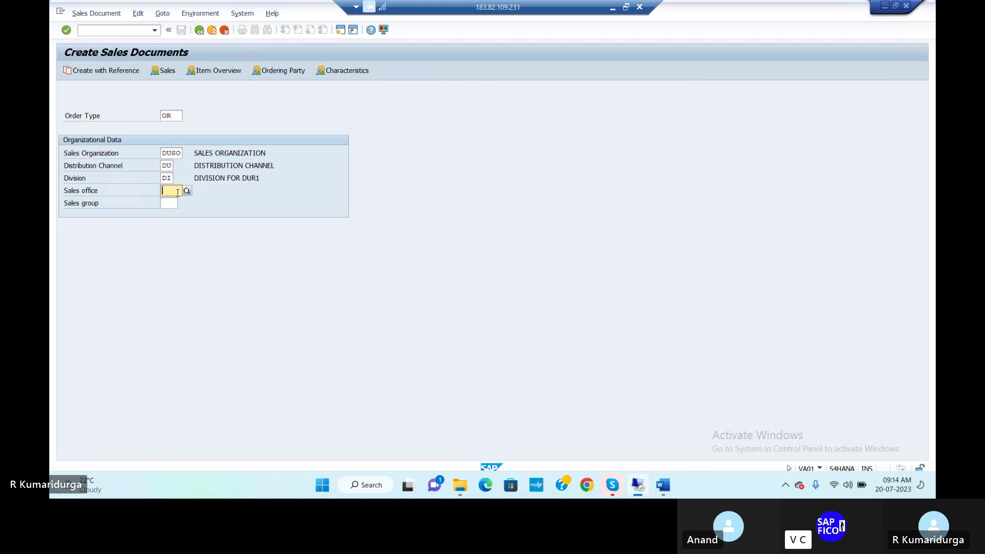
type("DUS")
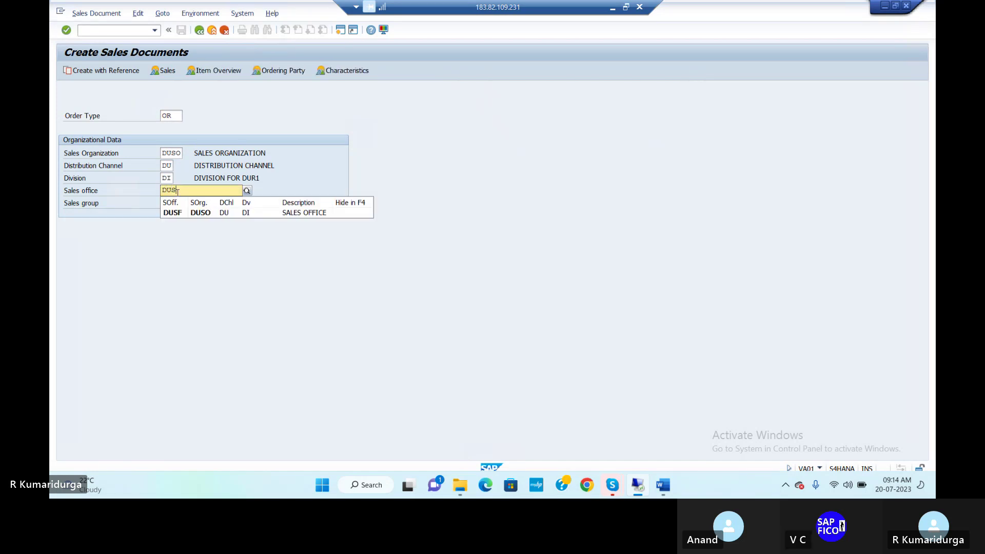
type("F")
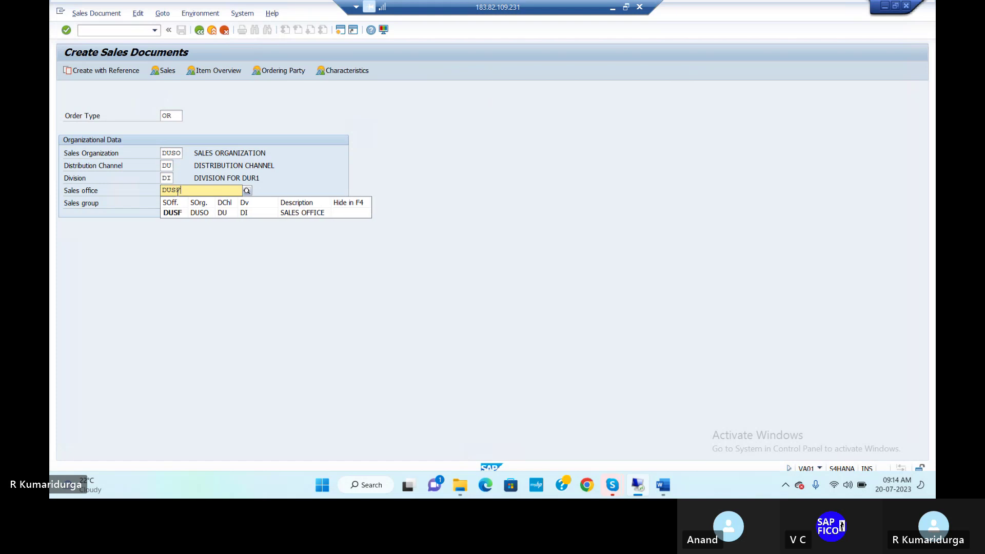
Complete the organizational data with sales office DUSF and sales group DSA and continue to the order overview.
left_click(174, 213)
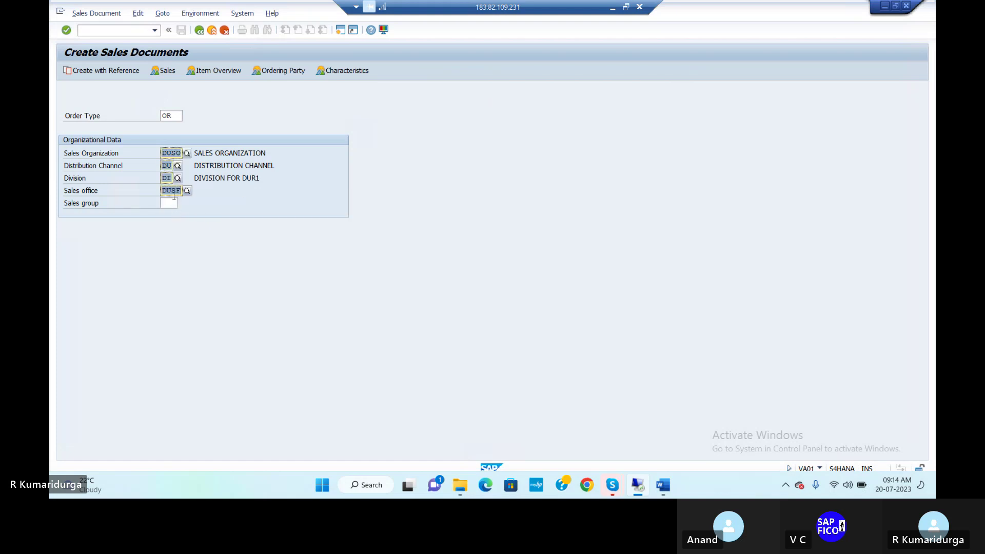
left_click(168, 203)
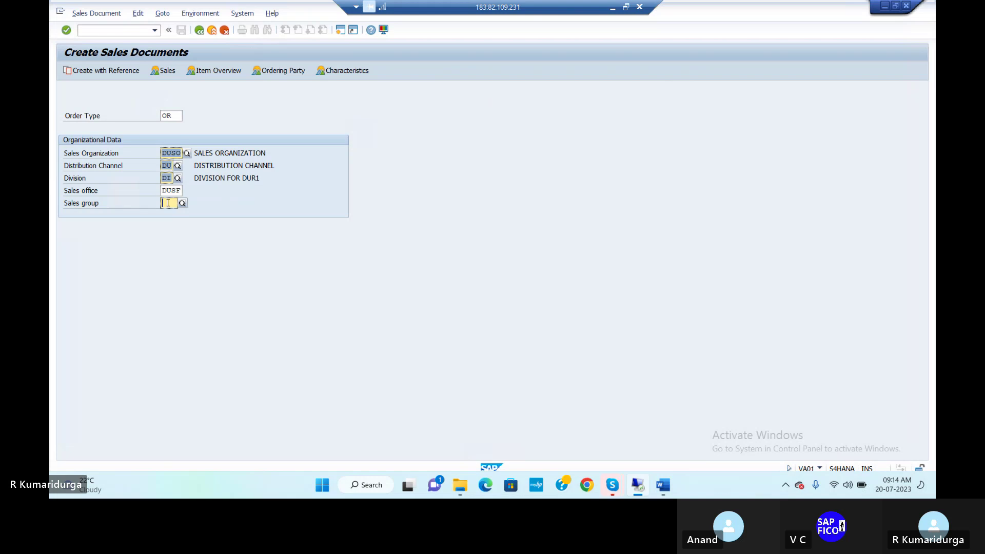
type("DS")
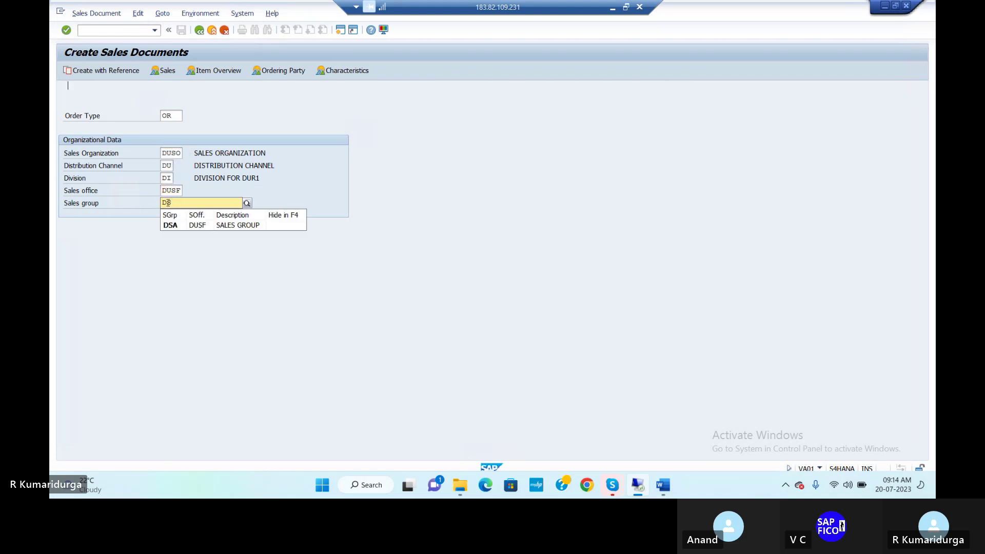
type("A")
key("Return")
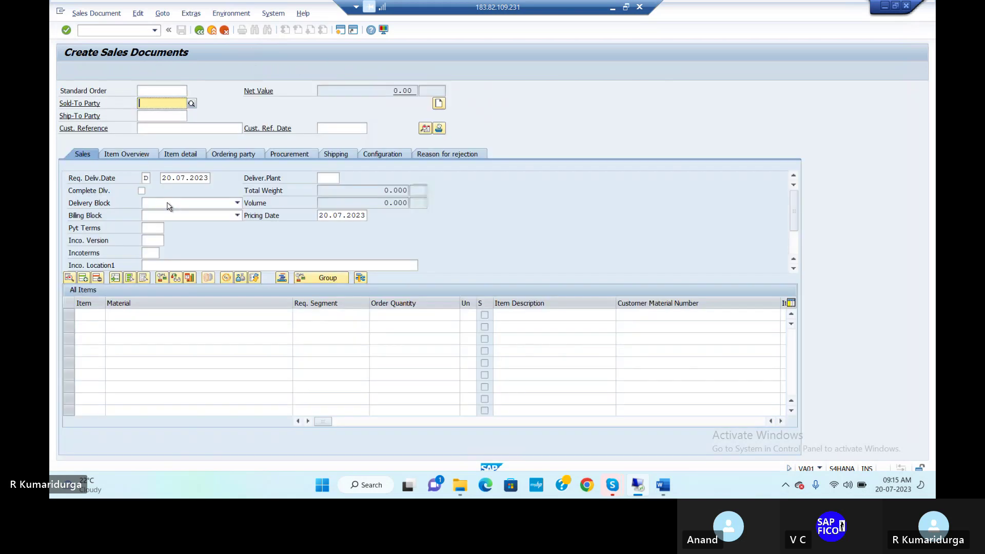
Try to assign the sold-to party to the standard order by selecting the customer found for sales group DSA.
left_click(193, 105)
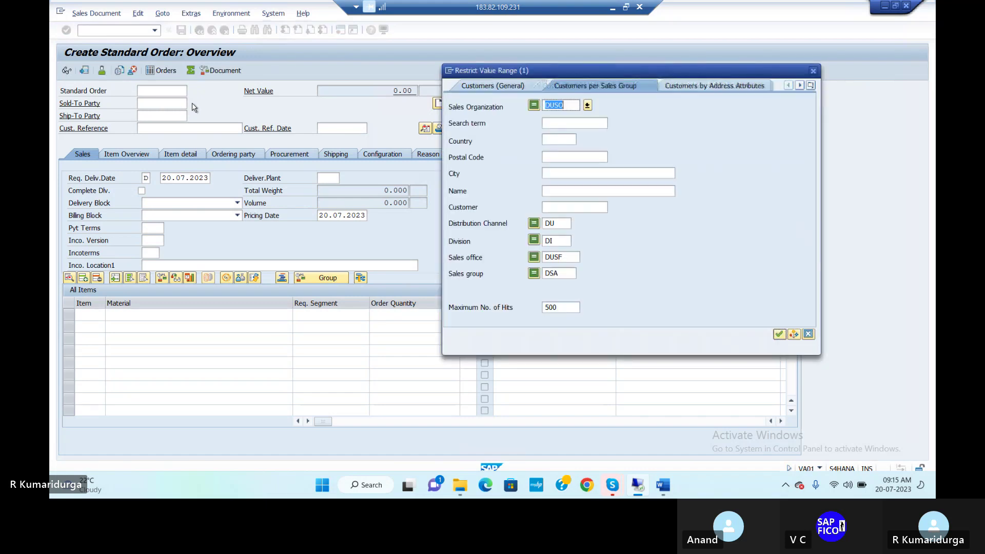
key("Return")
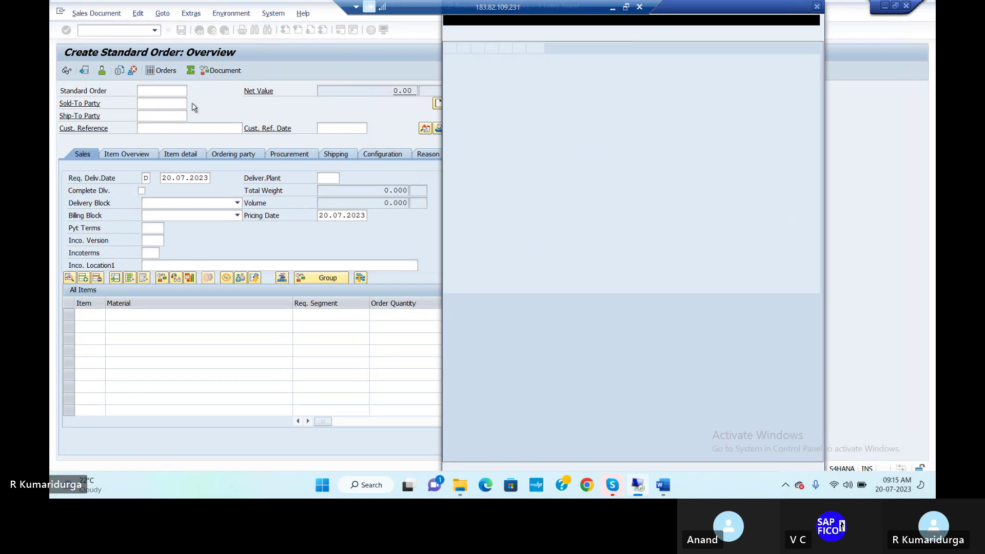
key("Return")
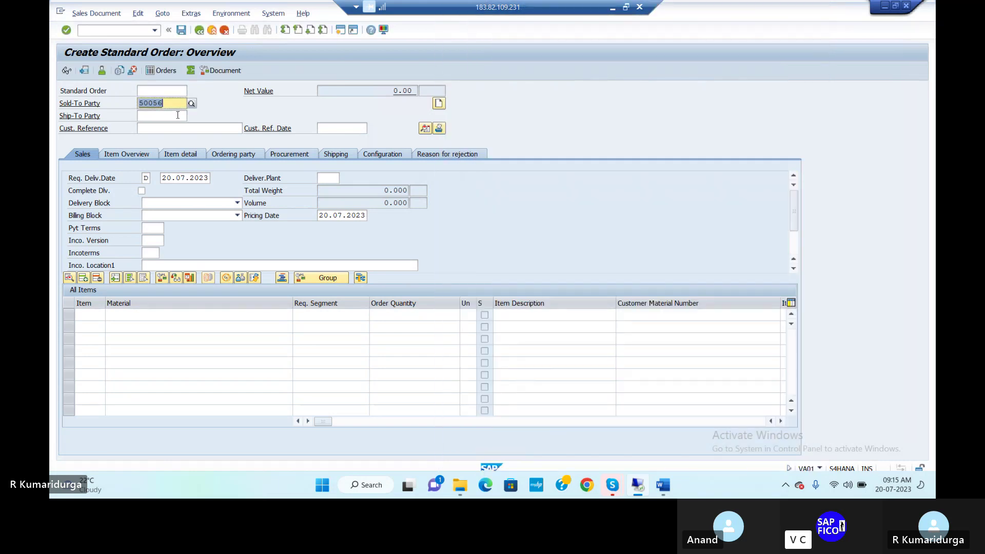
left_click(177, 115)
key("shift+Tab")
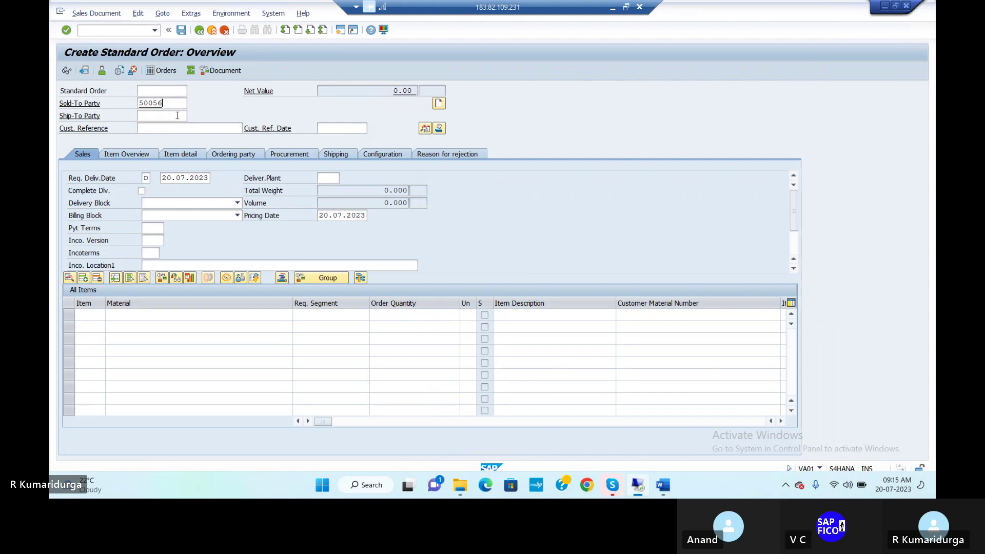
key("Return")
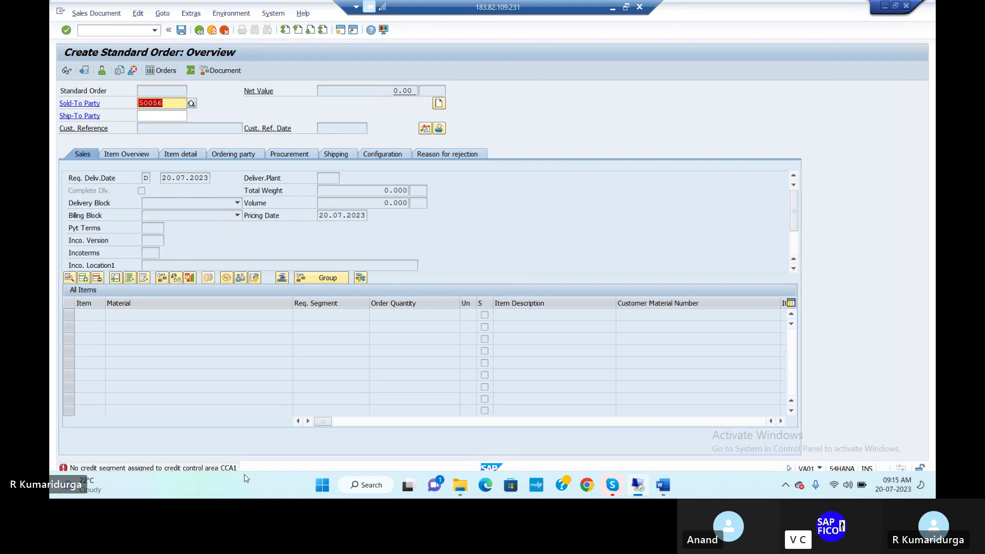
Read the detailed help for the error about credit control area CCA1 and close it.
mouse_move(133, 477)
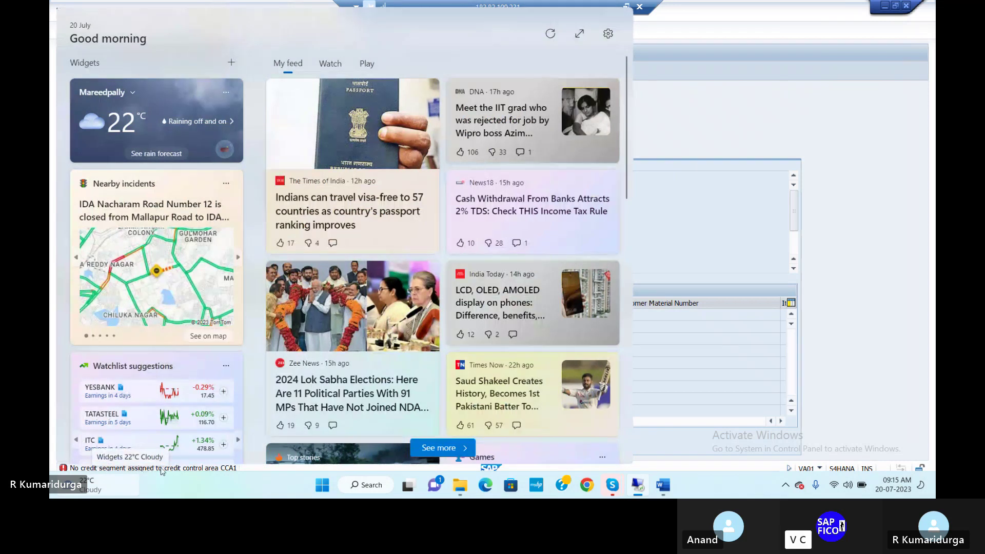
left_click(758, 76)
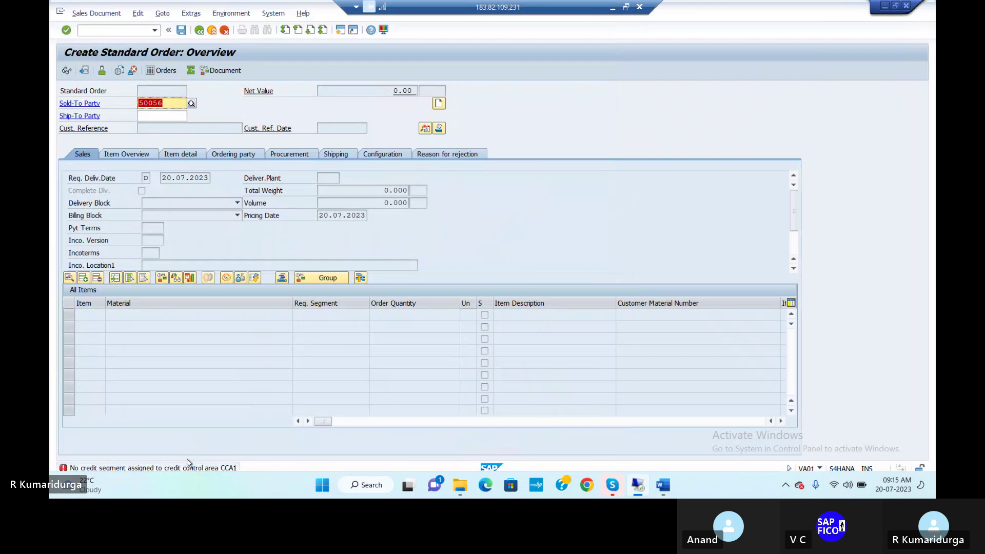
left_click(188, 467)
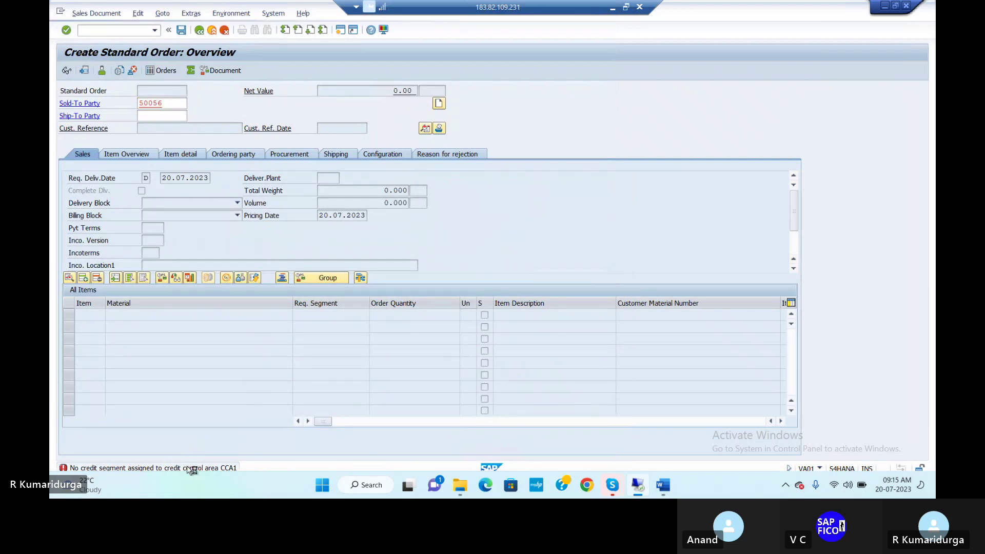
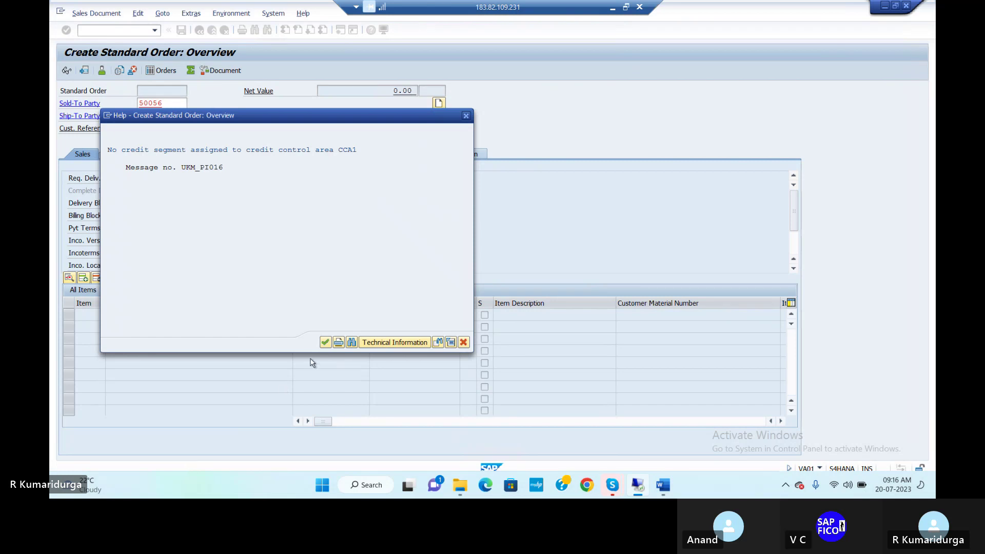
left_click(465, 116)
Leave the unsaved sales order and display the SAP Reference IMG through SPRO.
left_click(128, 30)
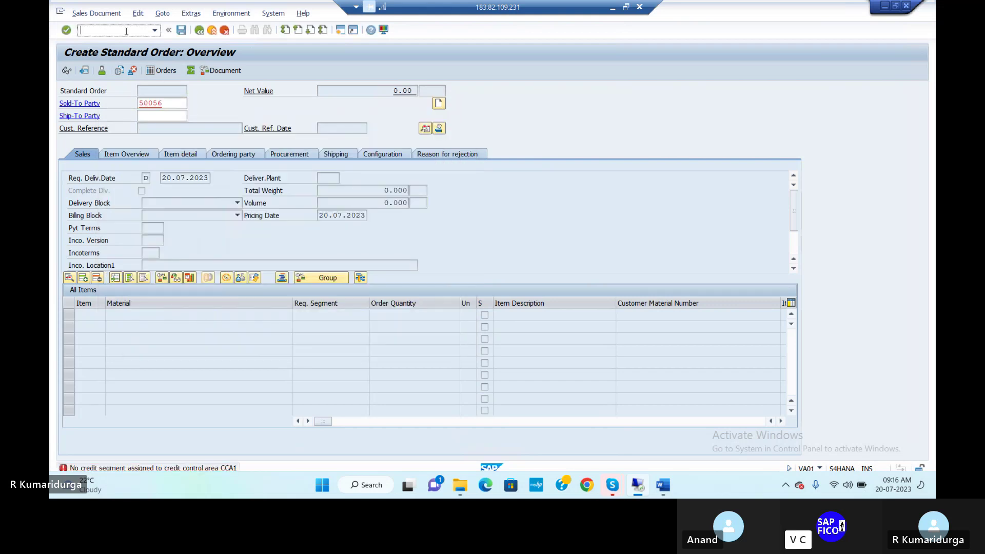
type("/N")
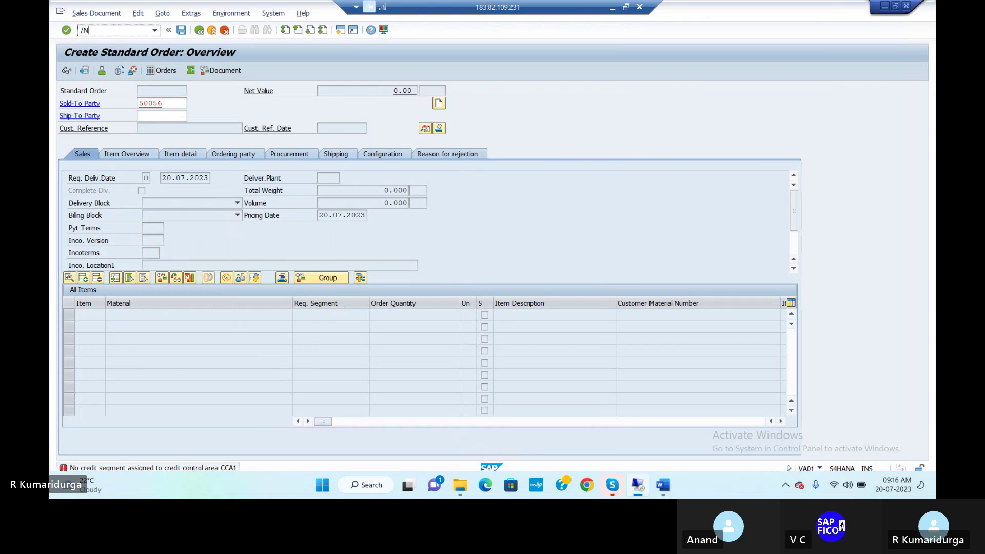
key("Return")
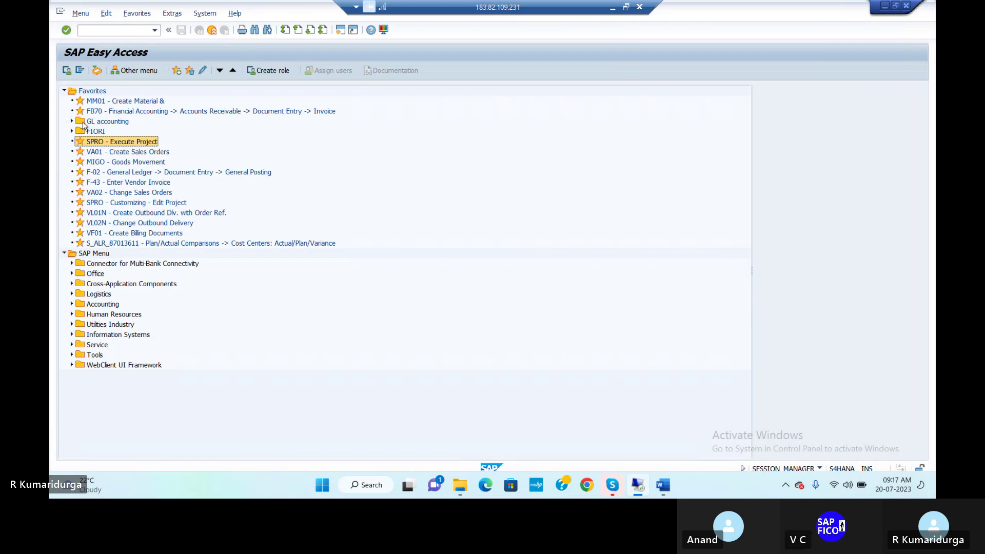
double_click(104, 142)
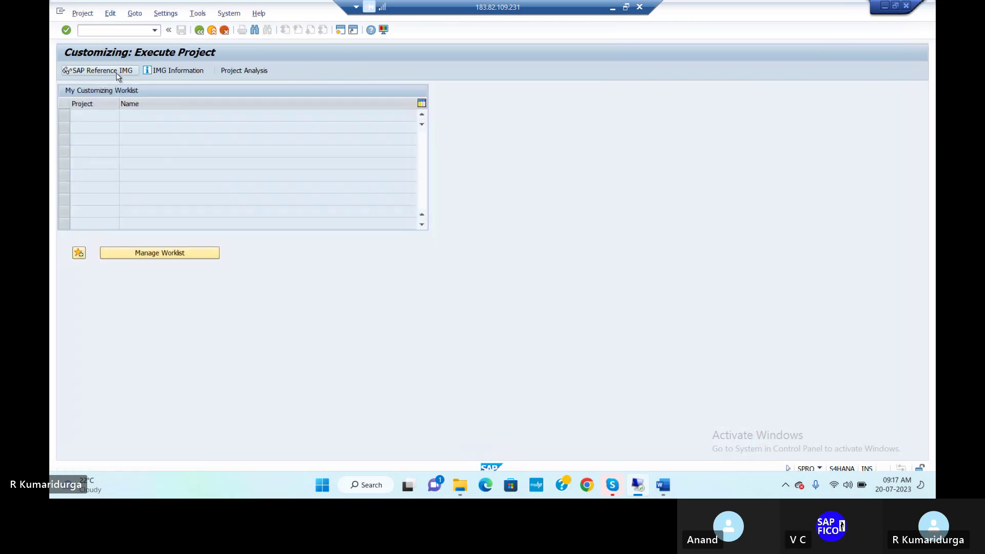
left_click(120, 72)
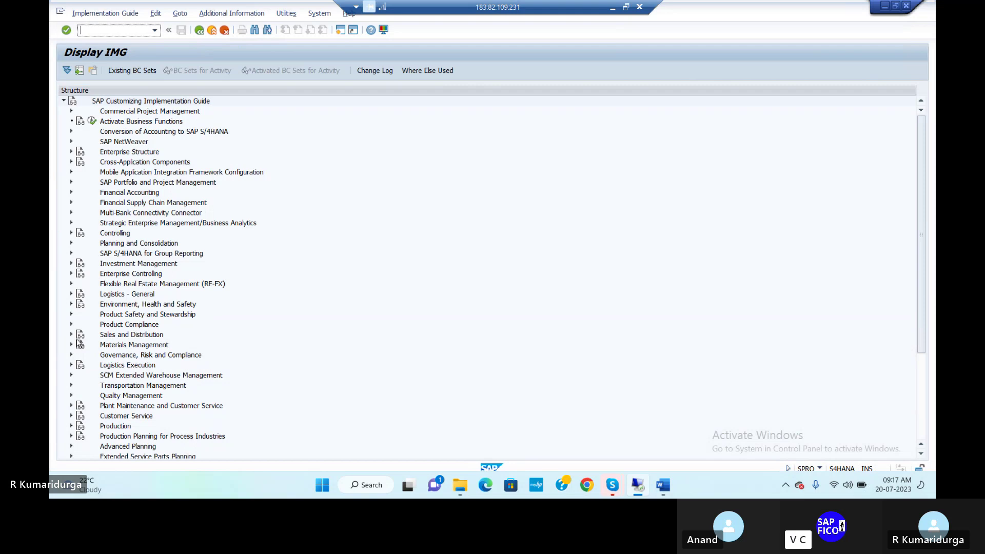
Open Define Credit Segment under Financial Supply Chain Management, Credit Management, Integration with Sales and Distribution, and start new entries.
left_click(72, 202)
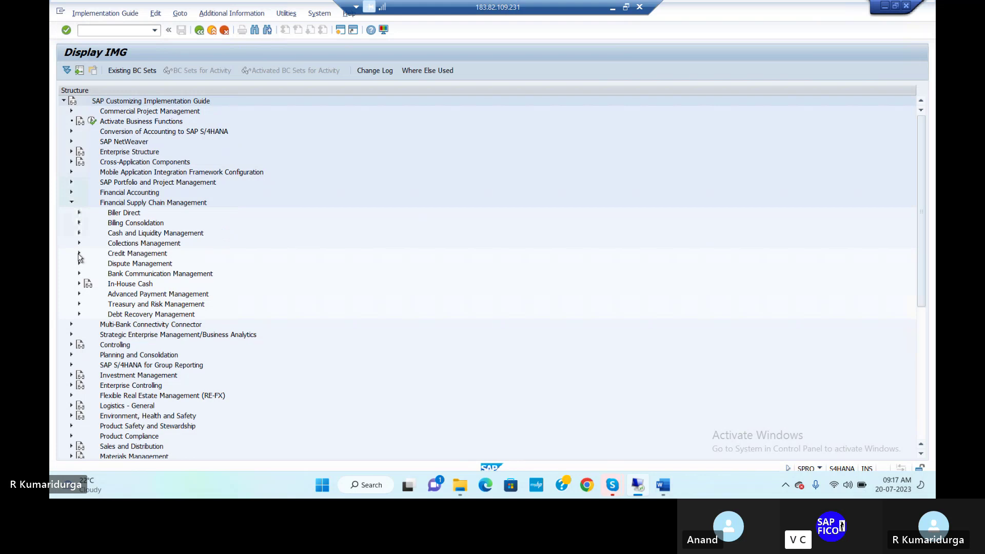
left_click(79, 254)
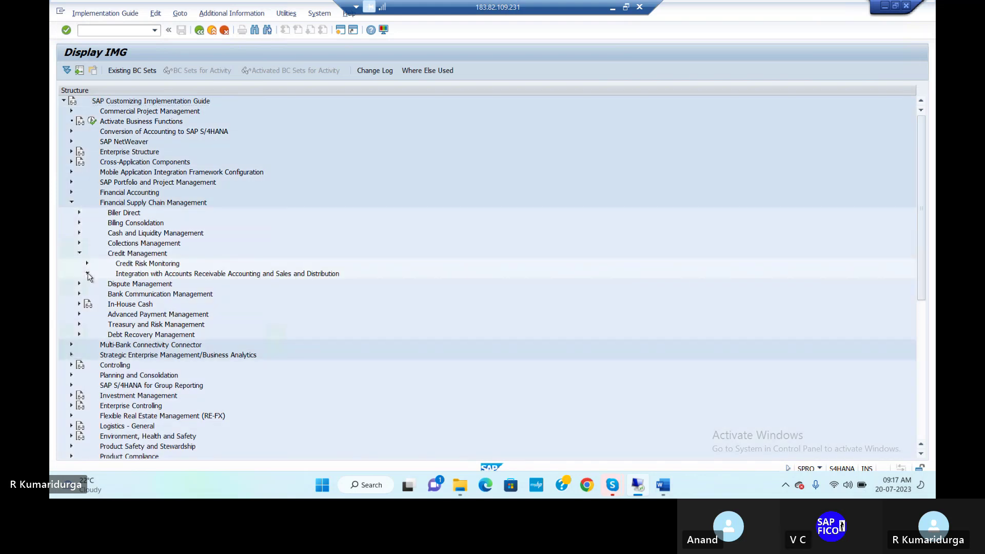
left_click(87, 274)
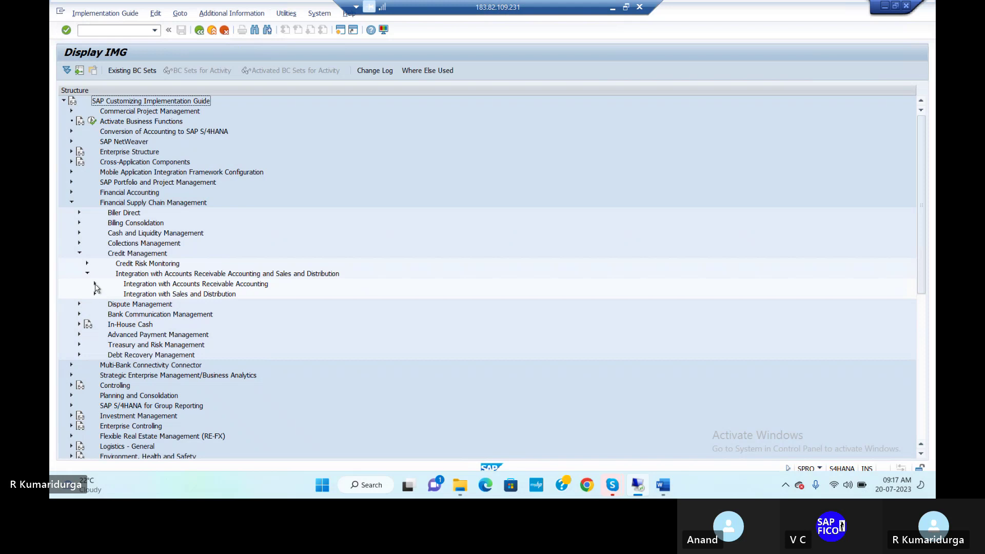
left_click(95, 284)
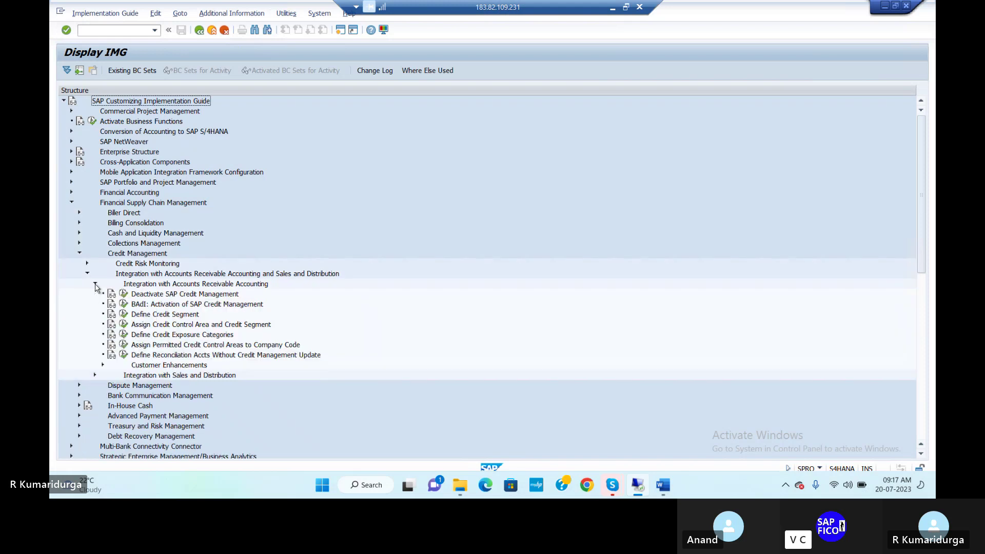
left_click(94, 285)
left_click(94, 284)
left_click(95, 284)
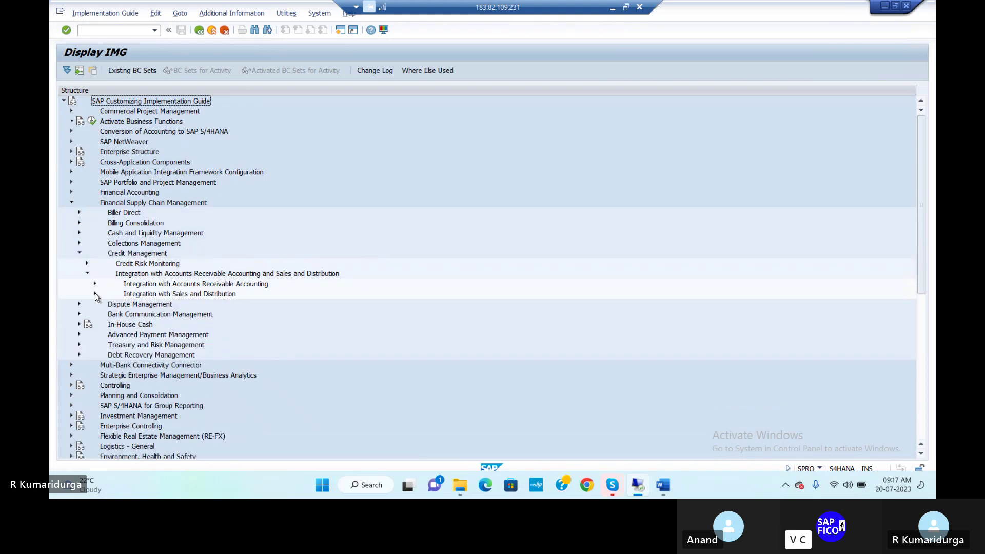
left_click(95, 295)
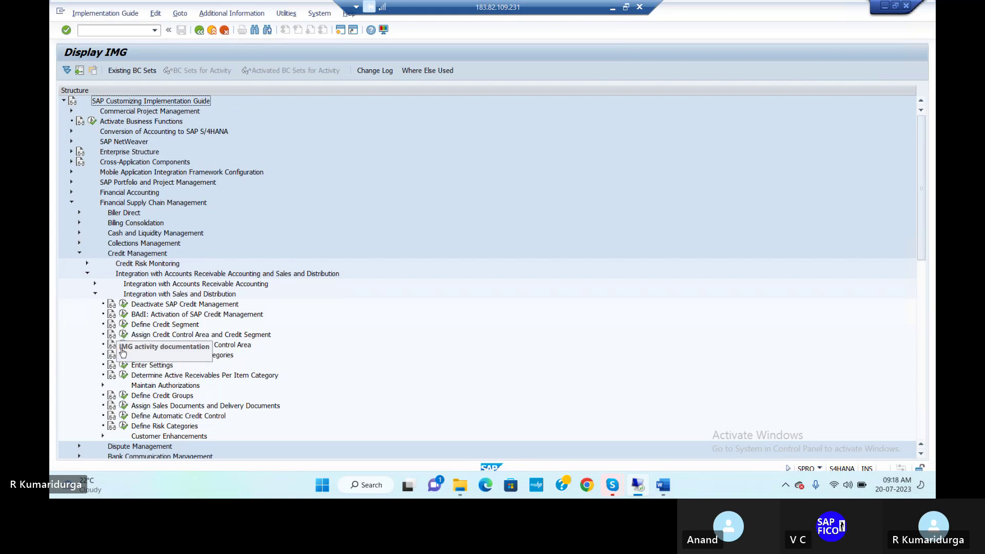
left_click(123, 325)
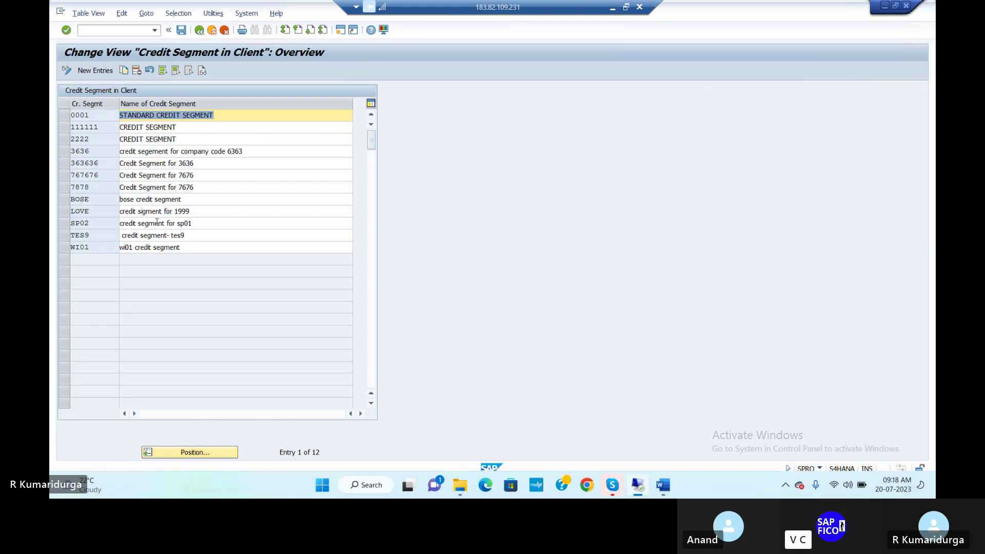
left_click(96, 71)
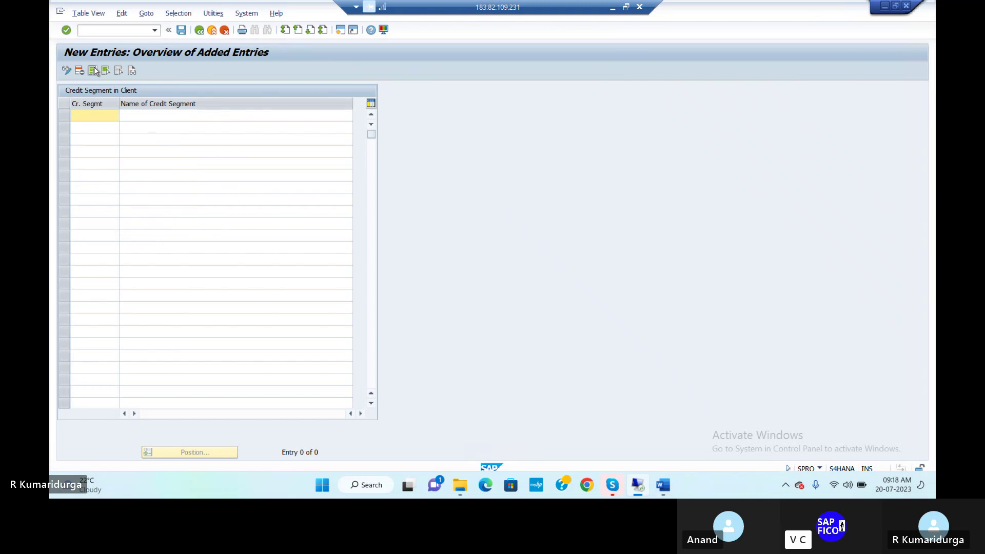
type("ccA1")
key("Tab")
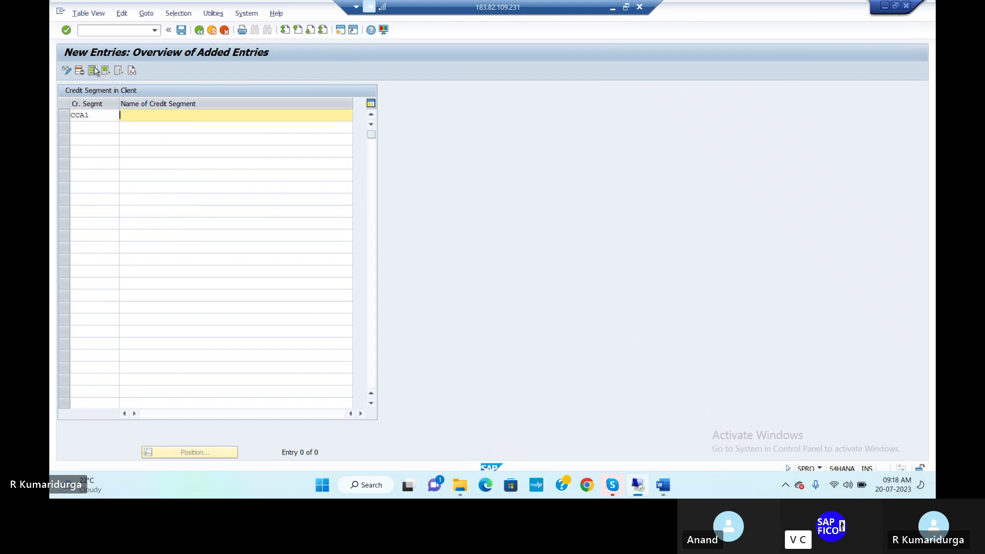
left_click(105, 113)
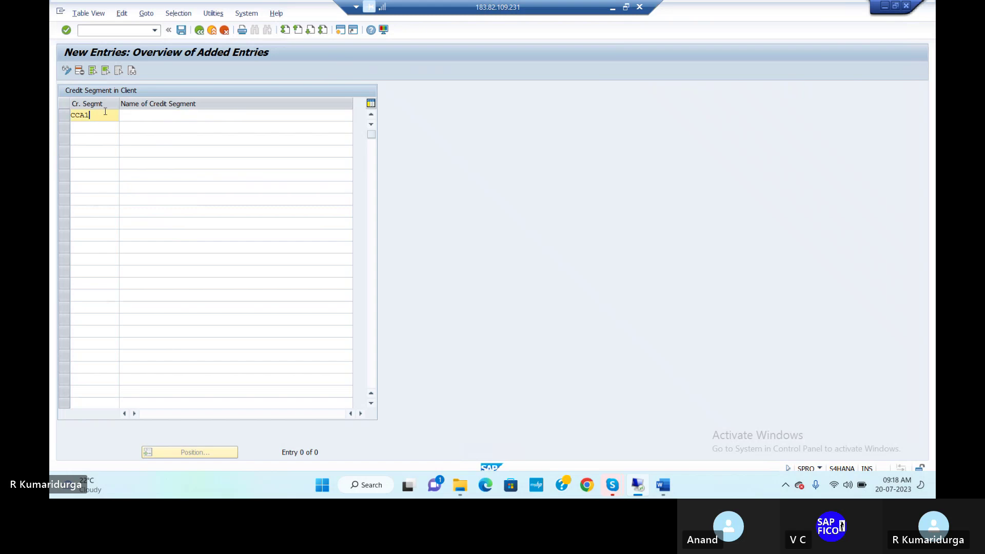
key("BackSpace")
key("BackSpace")
key("BackSpace")
key("BackSpace")
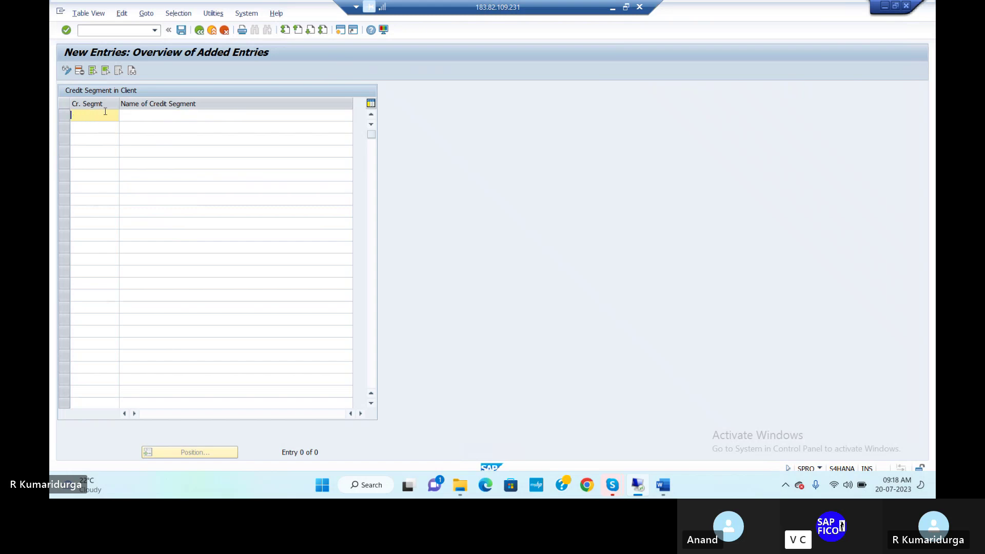
Create credit segment CSA1 with the name CREDIT SEGMENT AREA and save the new entry.
type("csa1")
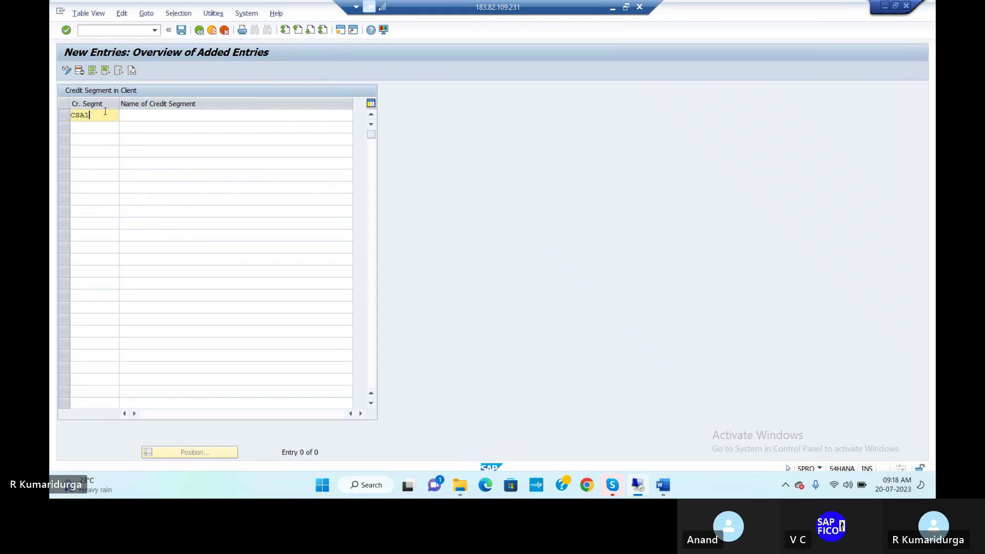
key("Tab")
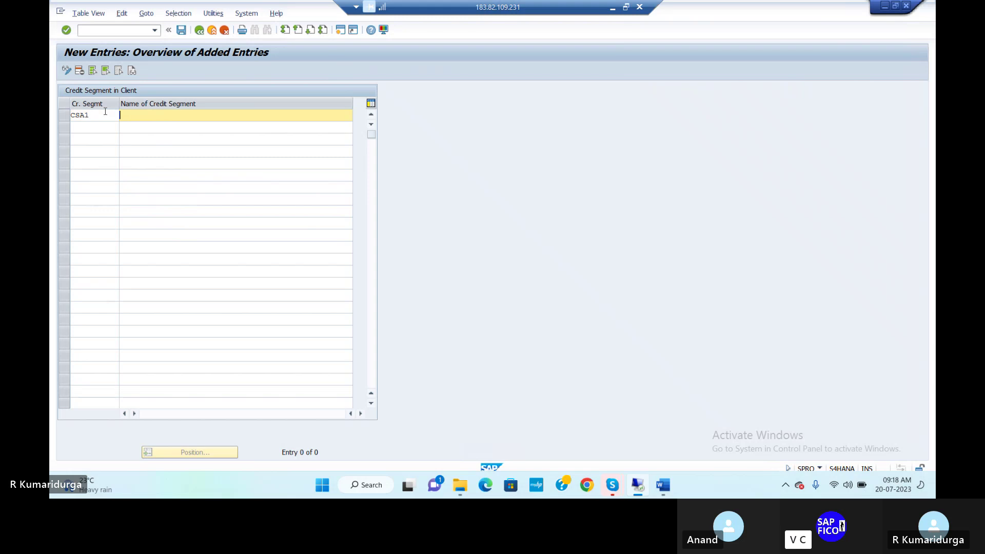
type("CRE")
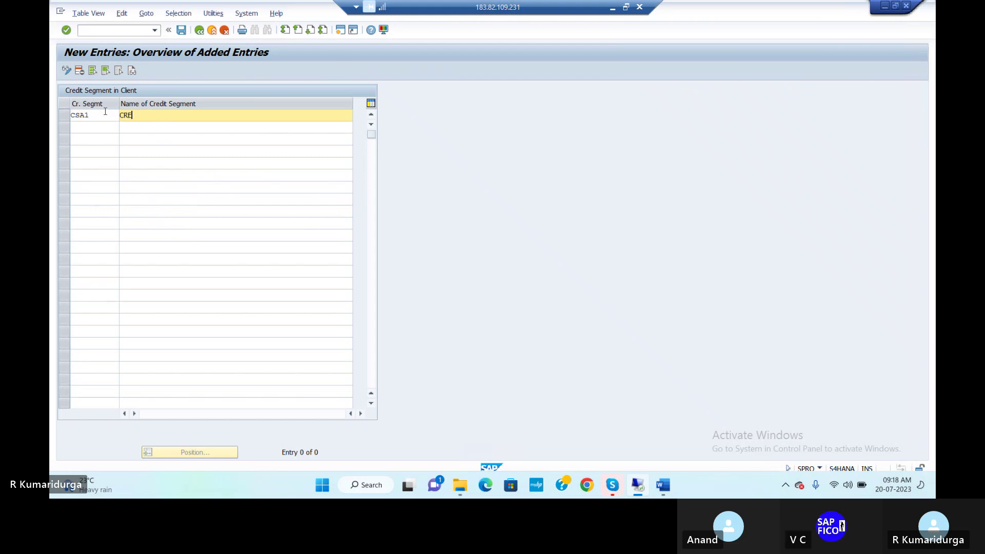
type("DIT SE")
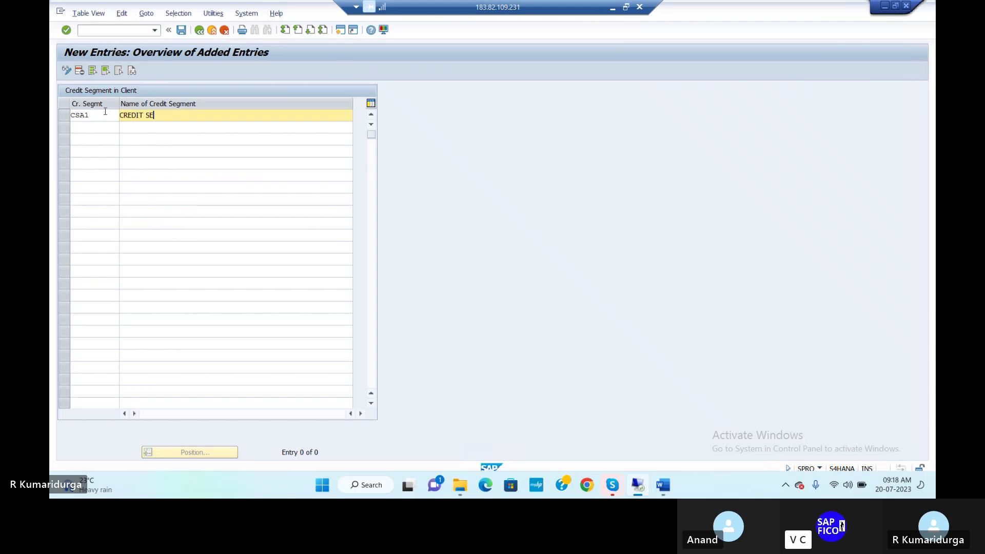
type("GMENT AREA")
key("Return")
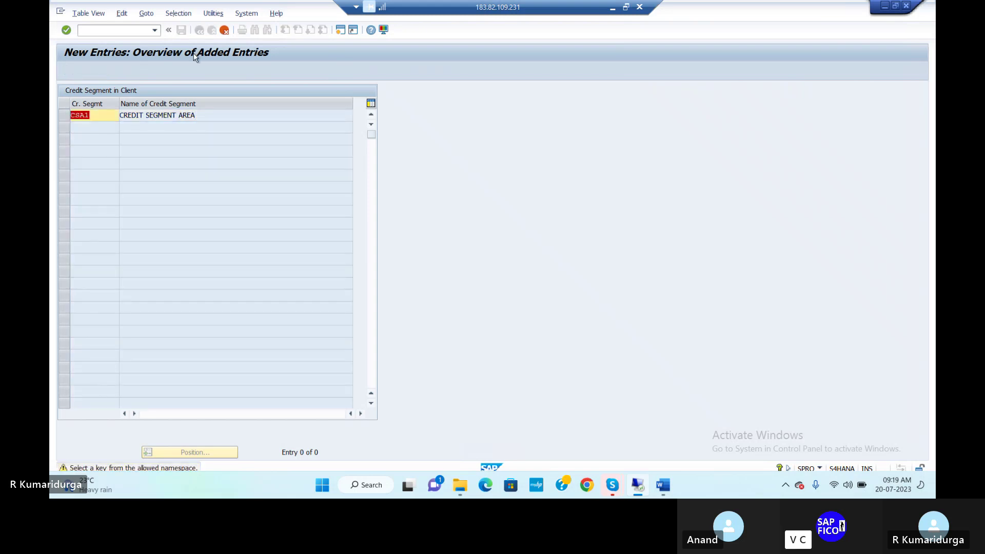
key("Return")
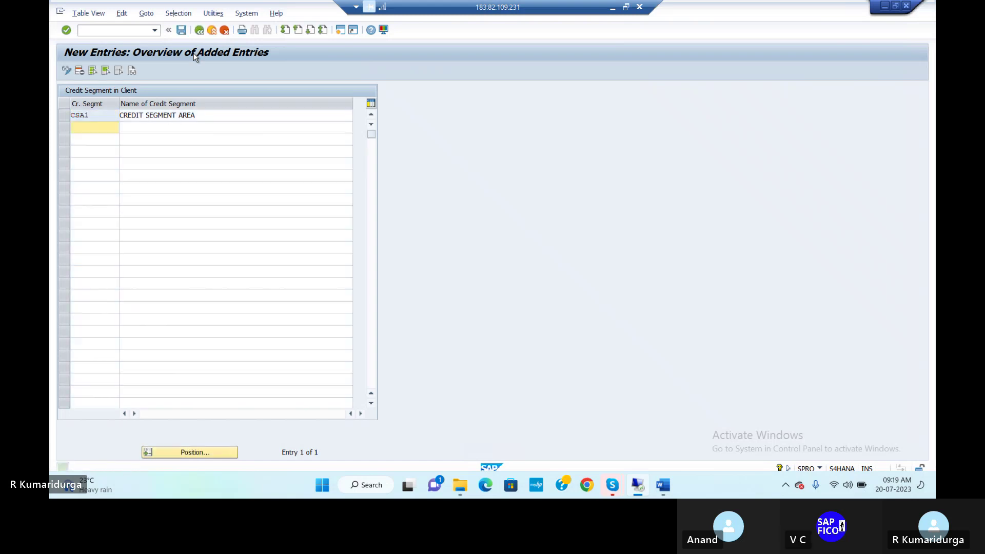
left_click(182, 31)
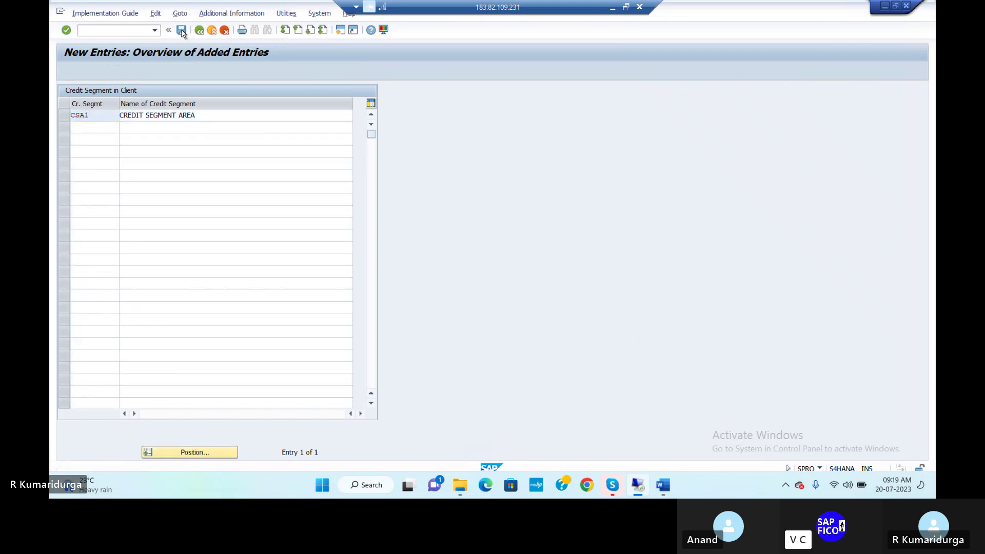
key("Return")
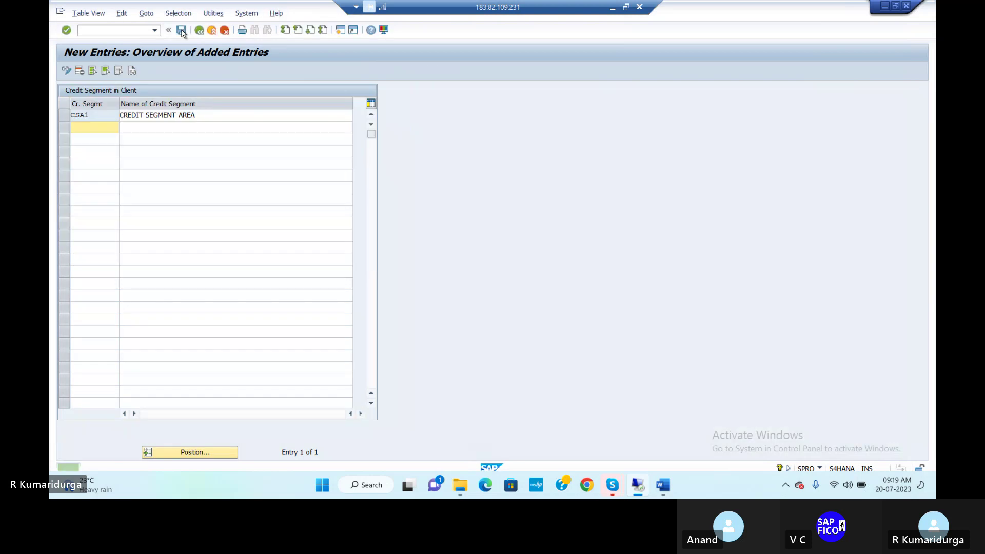
Return to the Display IMG structure and open Assign Credit Control Area and Credit Segment.
left_click(132, 30)
type("/N")
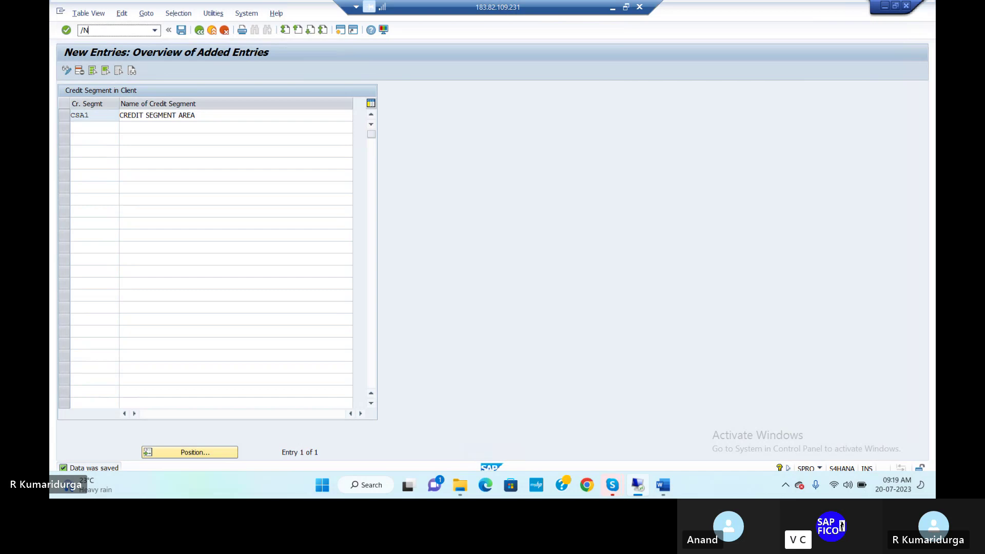
left_click(199, 31)
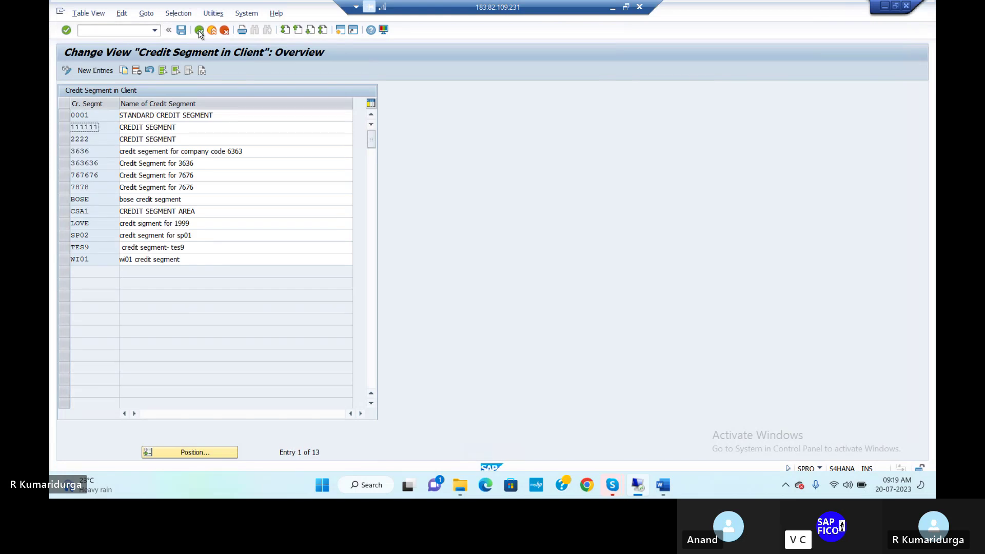
left_click(199, 31)
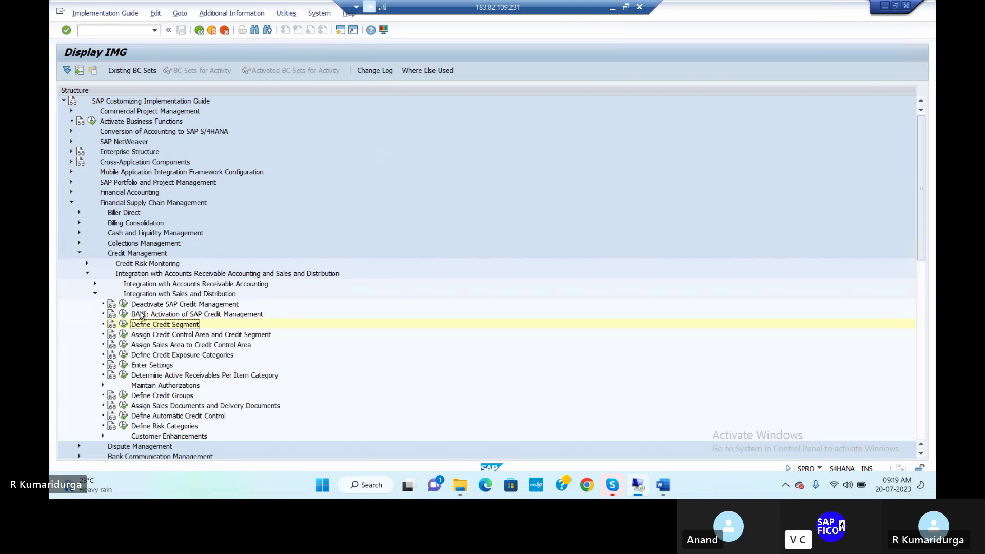
left_click(123, 336)
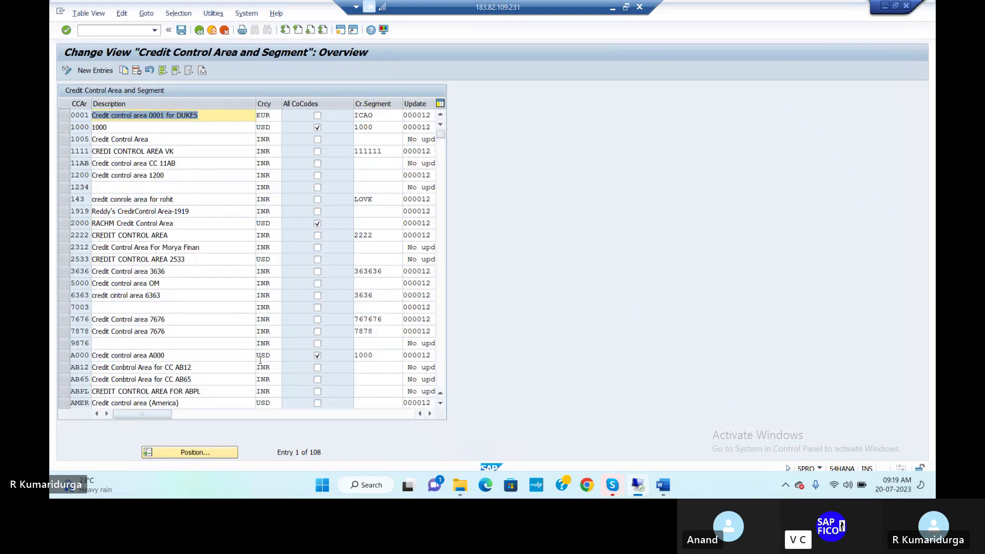
Locate credit control area CCA1 in the overview and enter CSA1 as its credit segment.
left_click(222, 454)
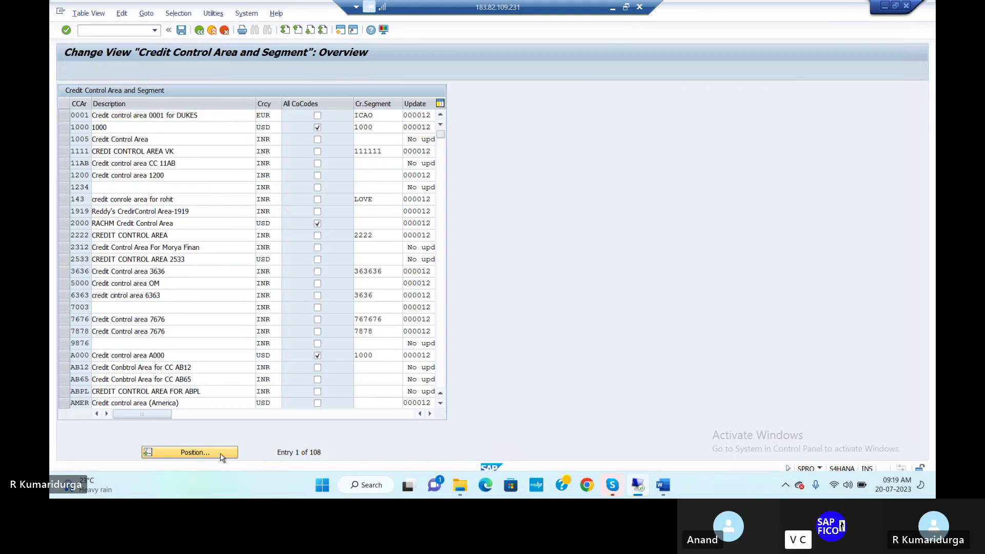
type("CCA1")
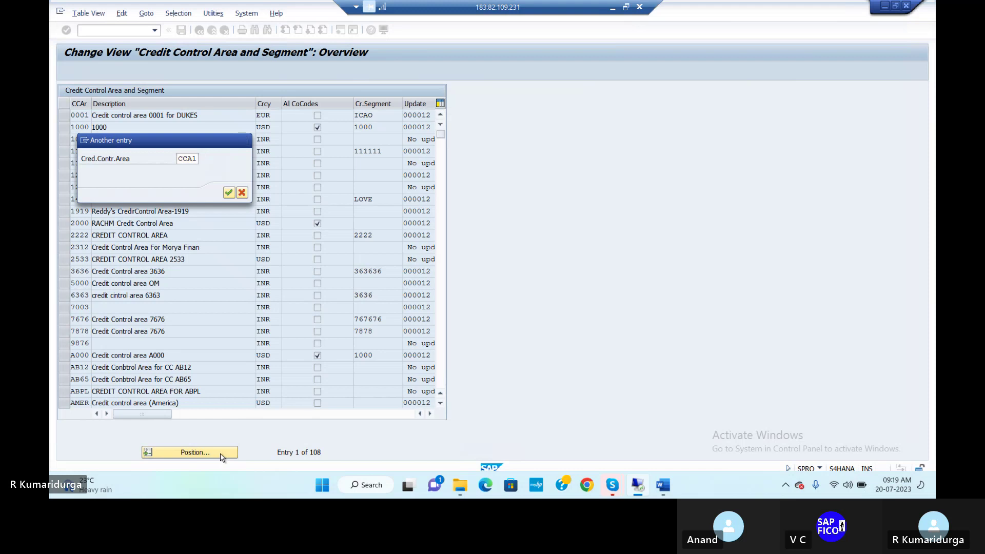
key("Return")
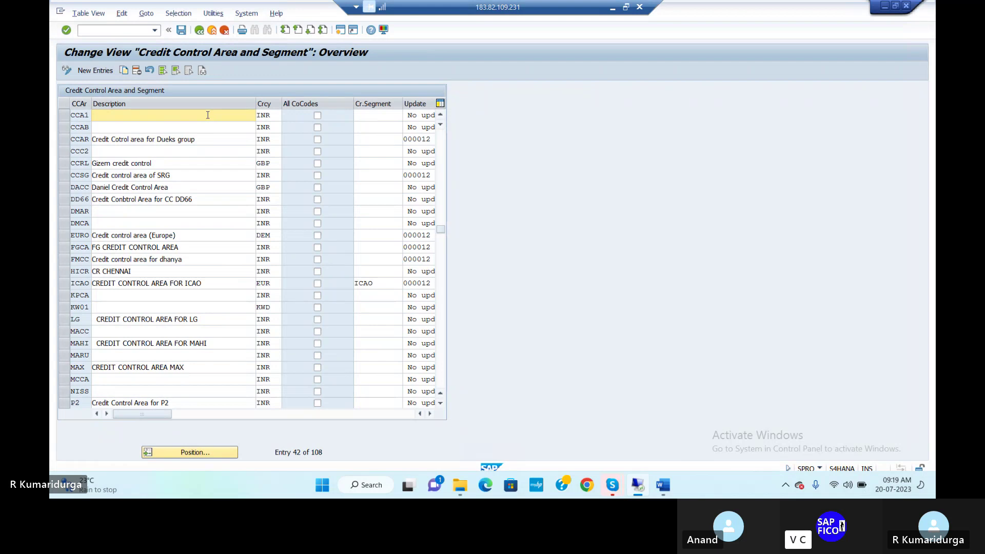
left_click(377, 118)
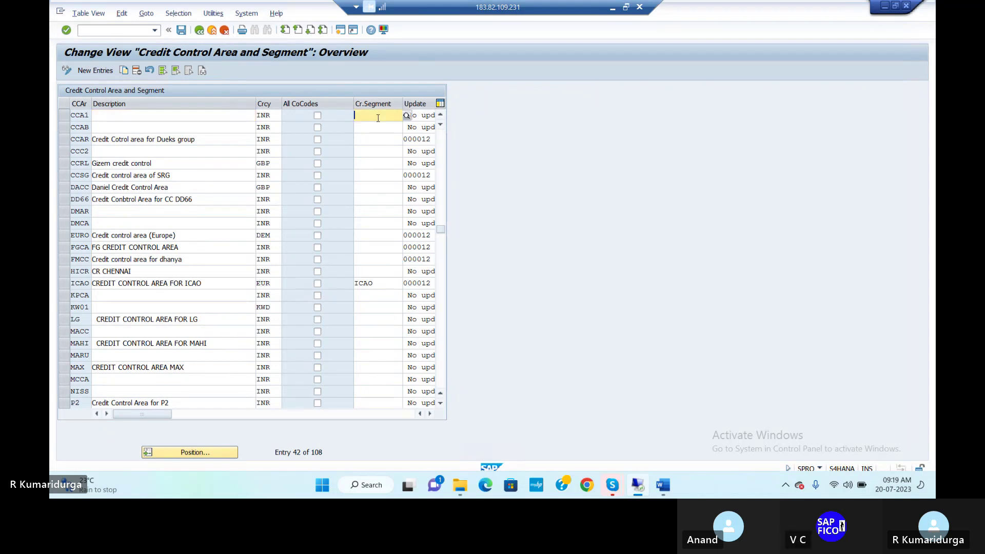
type("CS")
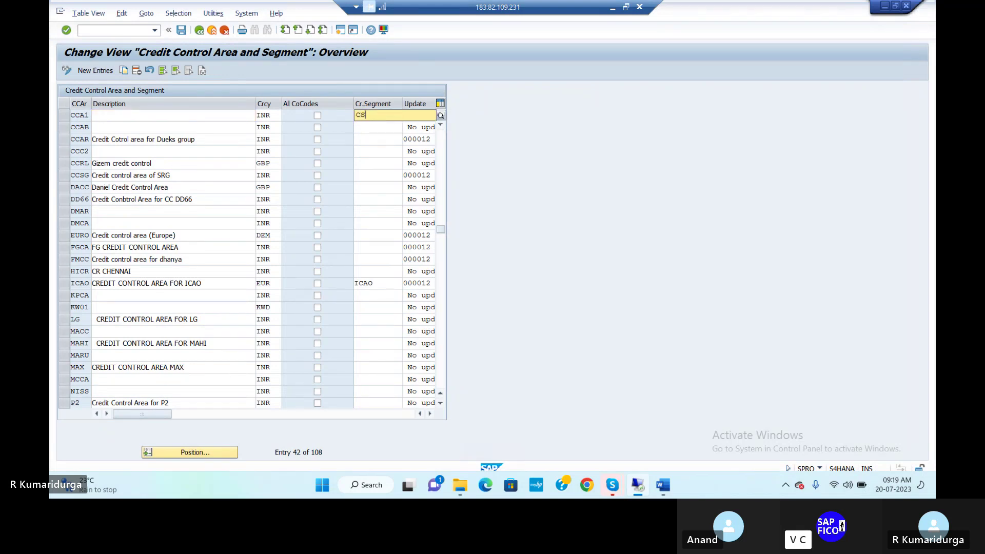
type("A1")
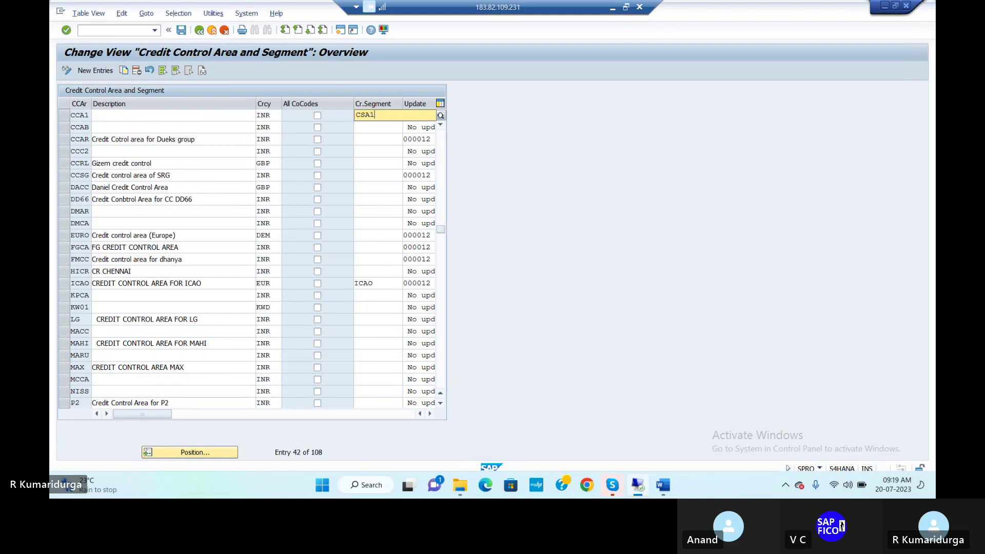
Try to assign credit segment CSA1 to credit control area CCA1, discarding the change and returning to the customizing structure.
key("Return")
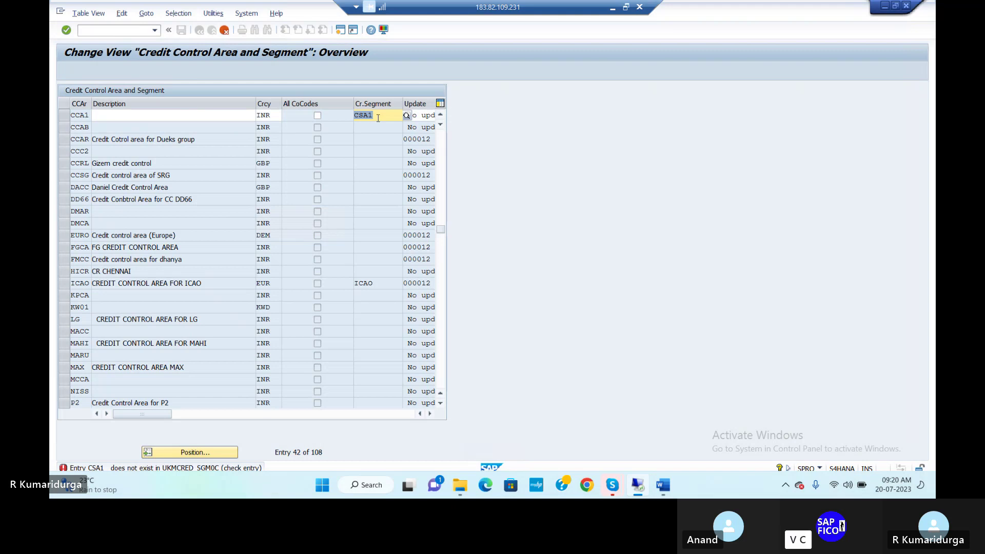
key("Return")
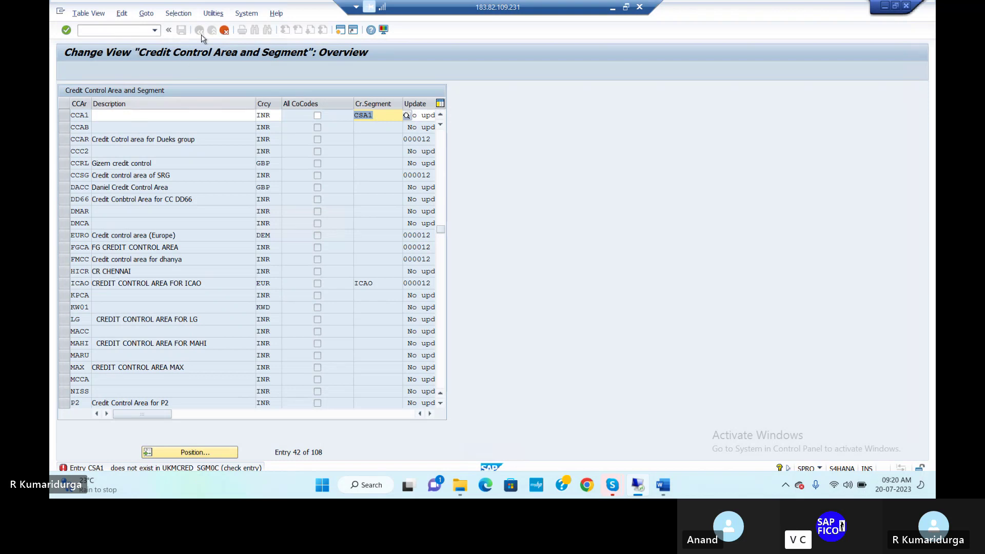
left_click(224, 30)
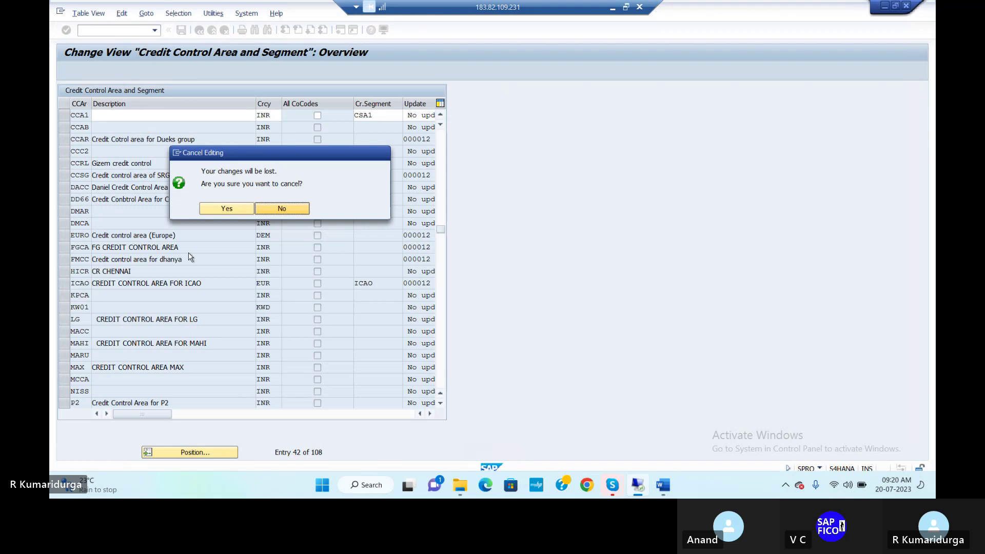
left_click(220, 212)
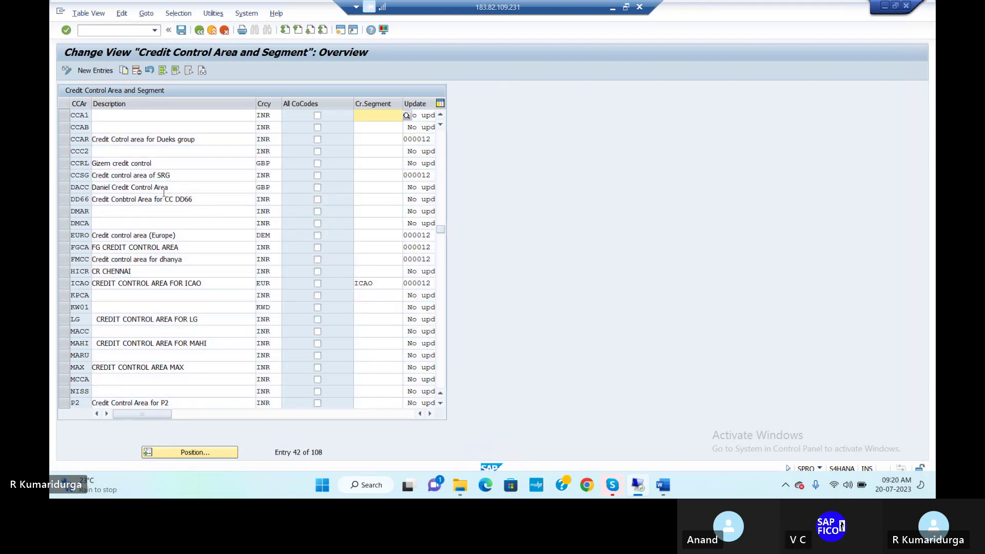
left_click(199, 31)
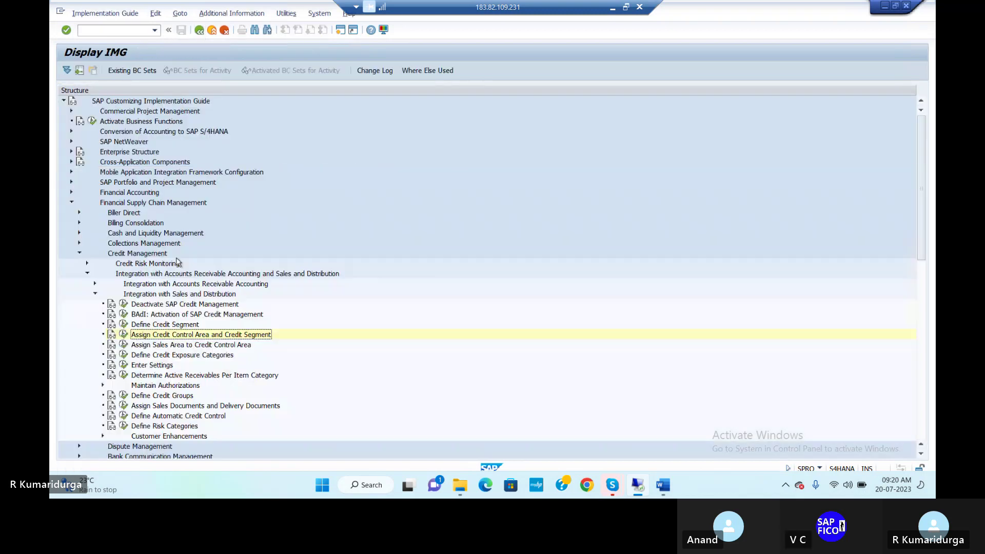
In Assign Credit Control Area and Credit Segment, start a new entry CCA1 with the description CREDIT CONTROL AREA.
left_click(132, 354)
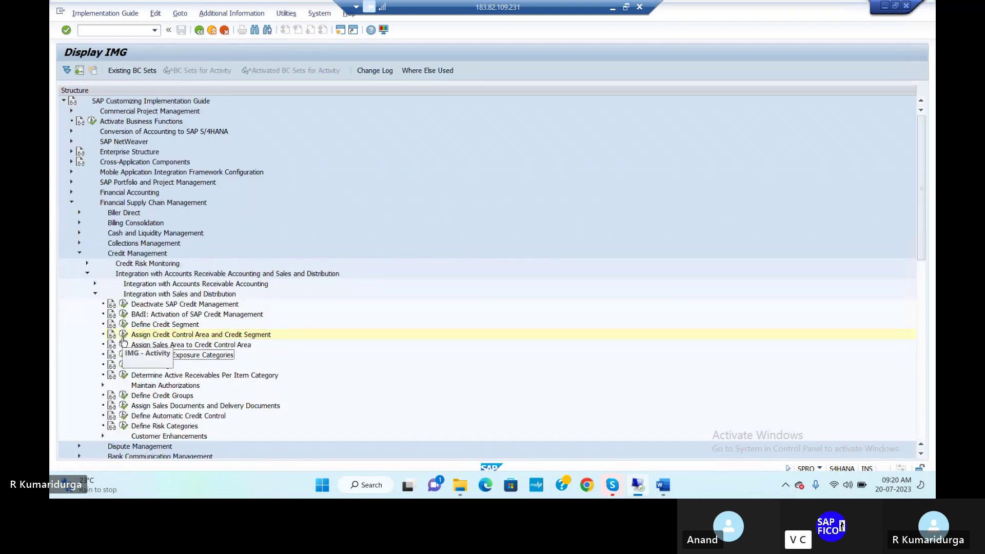
left_click(123, 336)
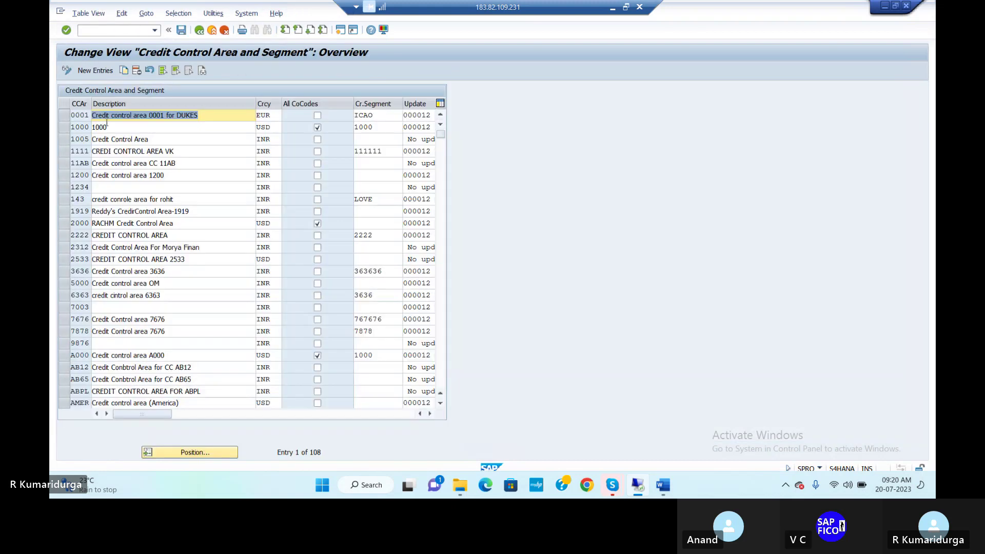
left_click(95, 70)
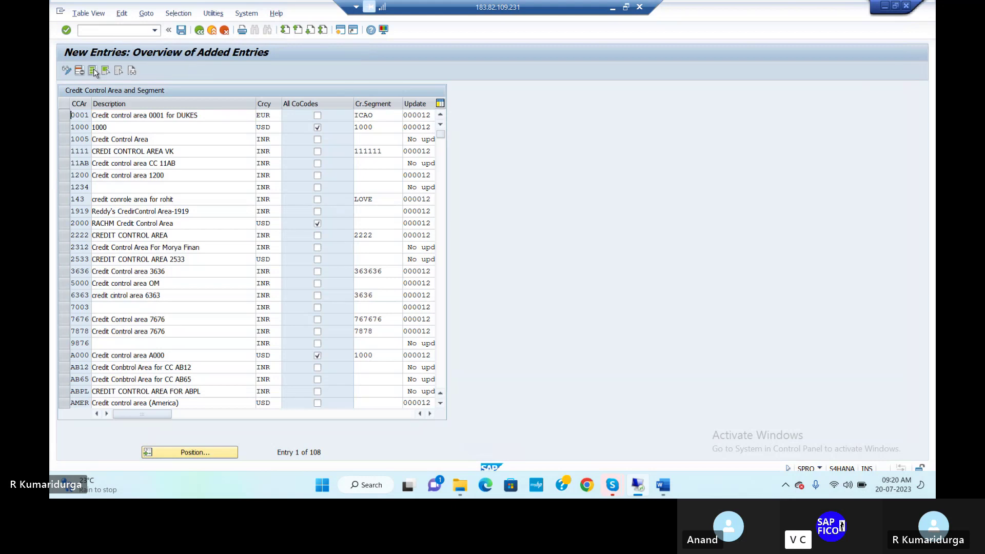
type("CCA")
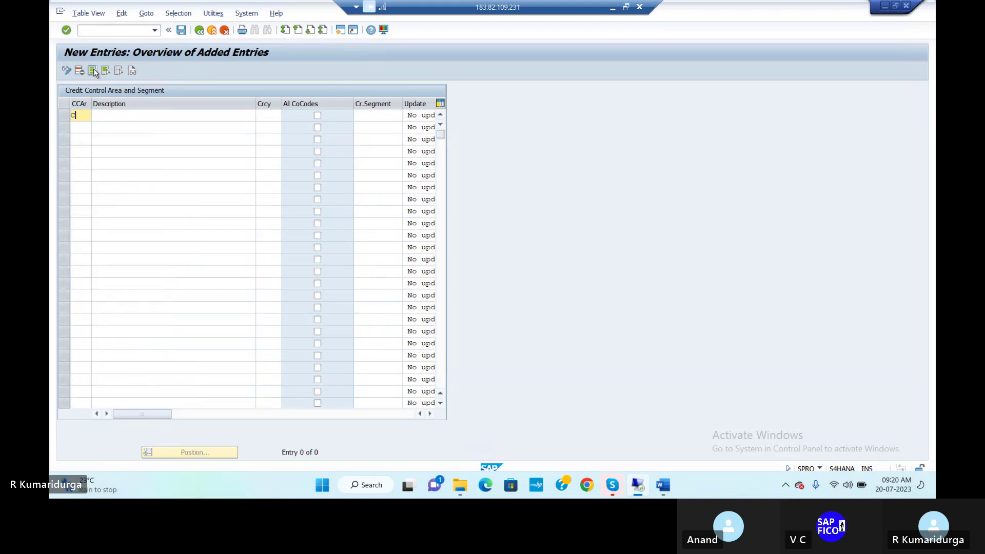
type("1")
key("Tab")
type("CREDIT ")
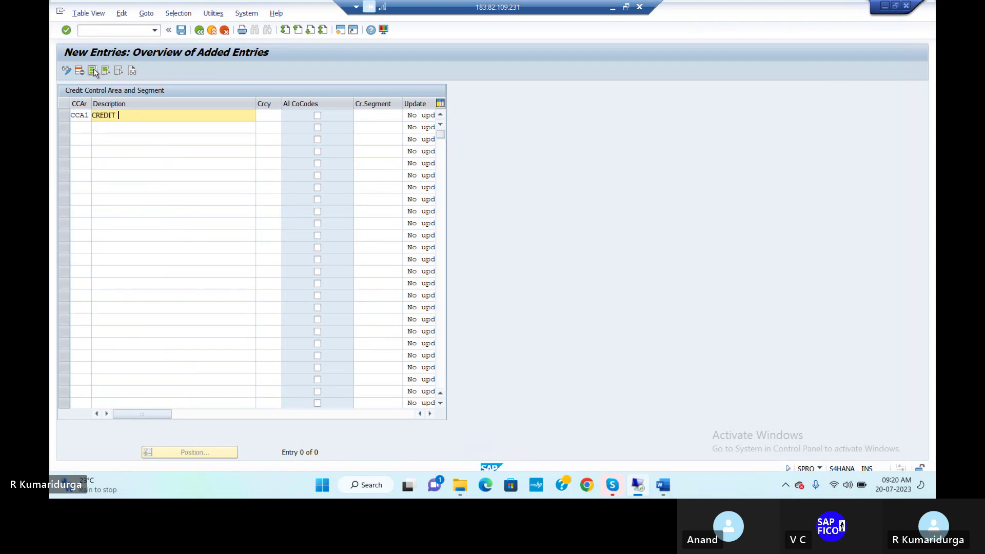
type("CONTROL AREA")
key("Tab")
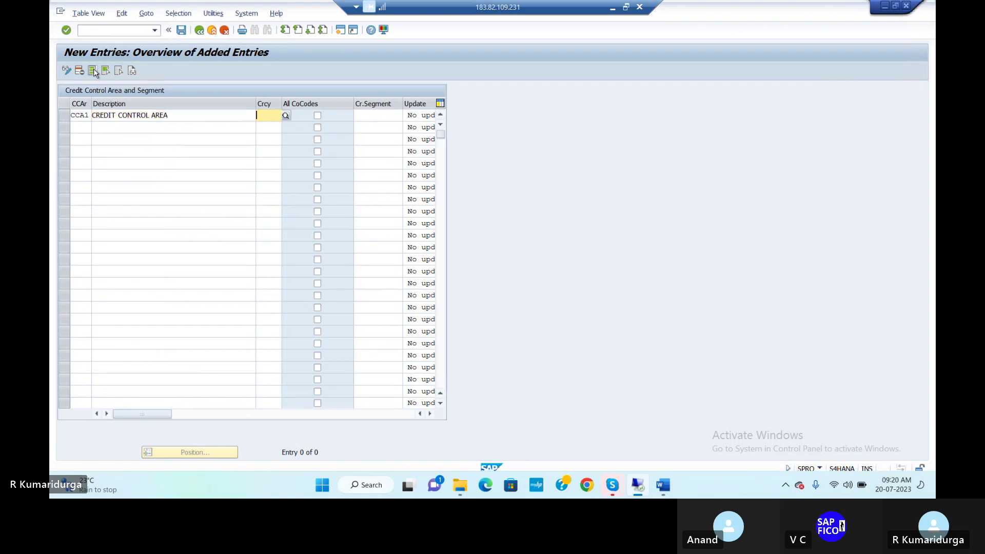
Set the new CCA1 entry's currency to INR and try to assign it credit segment CSA1.
type("INR")
key("Tab")
key("Tab")
type("C")
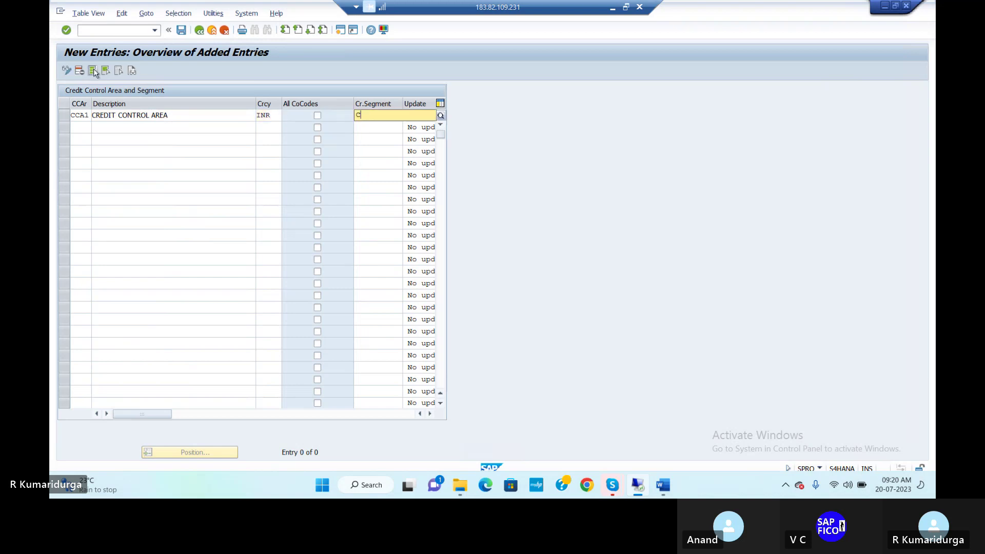
type("SA1")
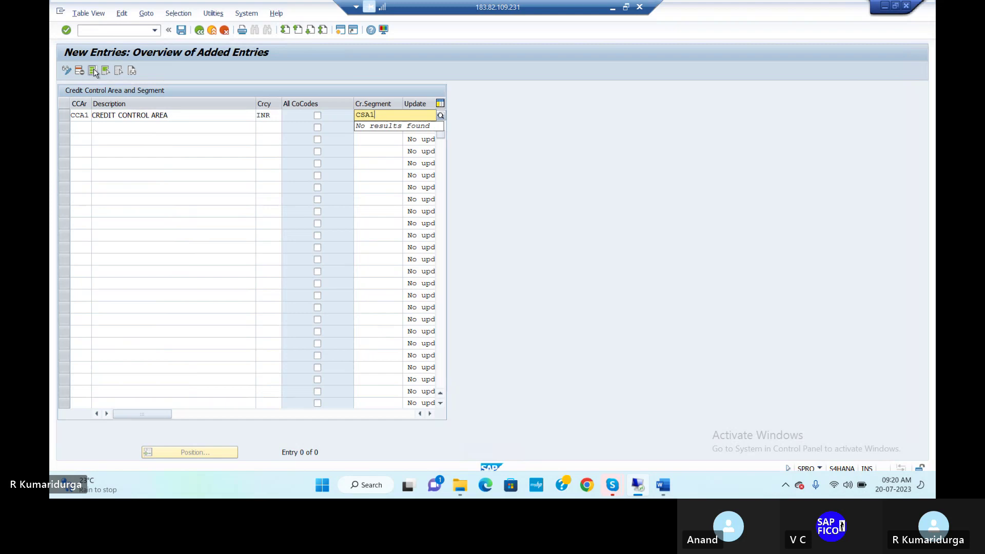
key("Return")
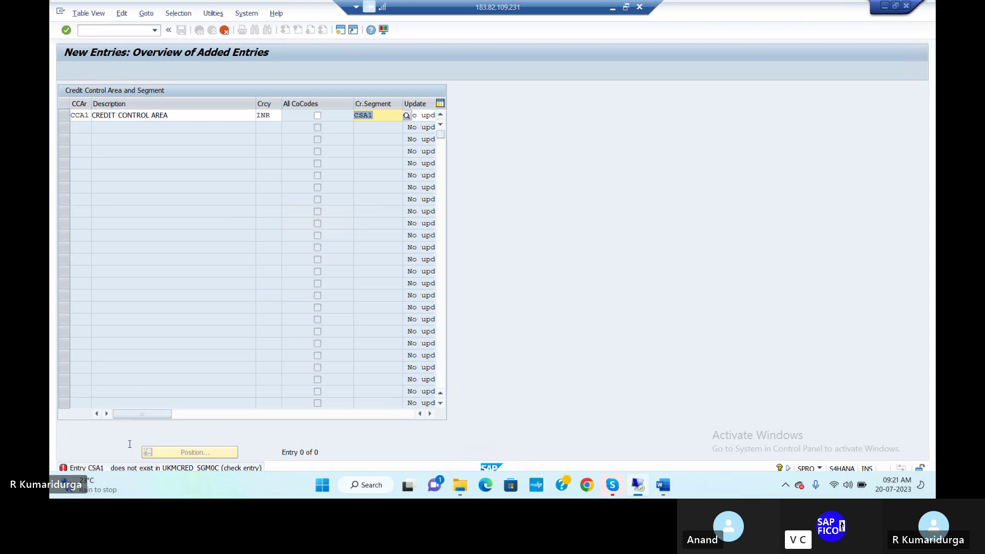
Read the detailed help for the credit segment error and discard the new CCA1 entry.
left_click(123, 468)
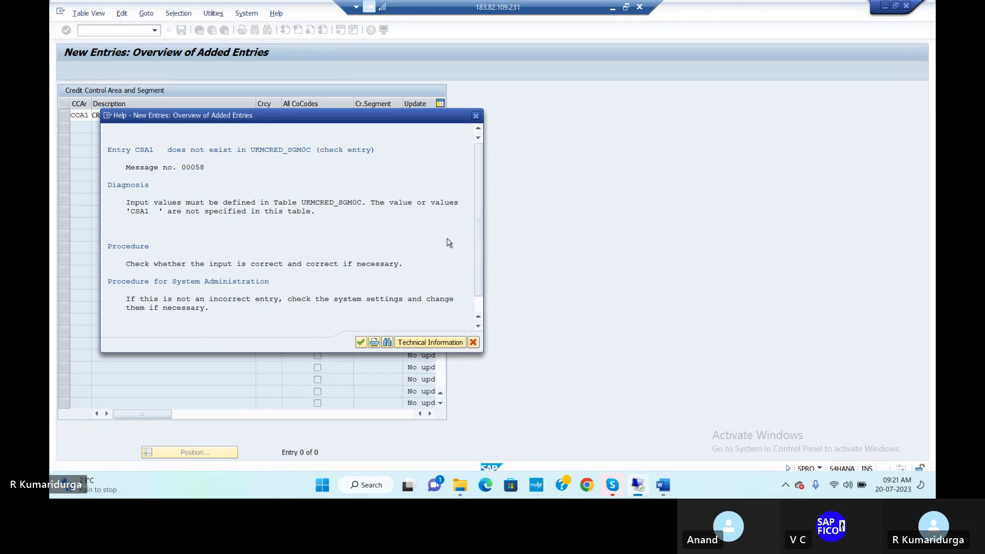
left_click(473, 120)
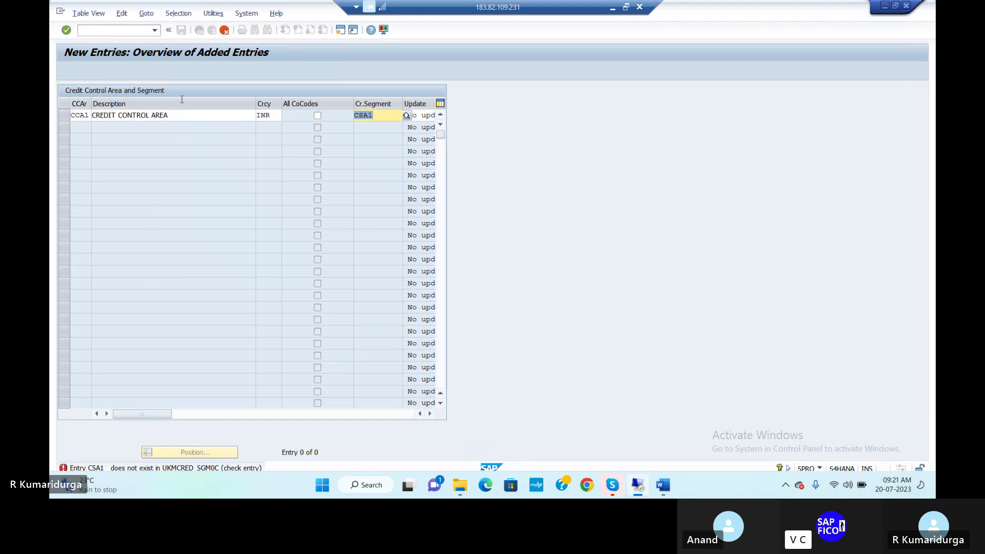
left_click(226, 31)
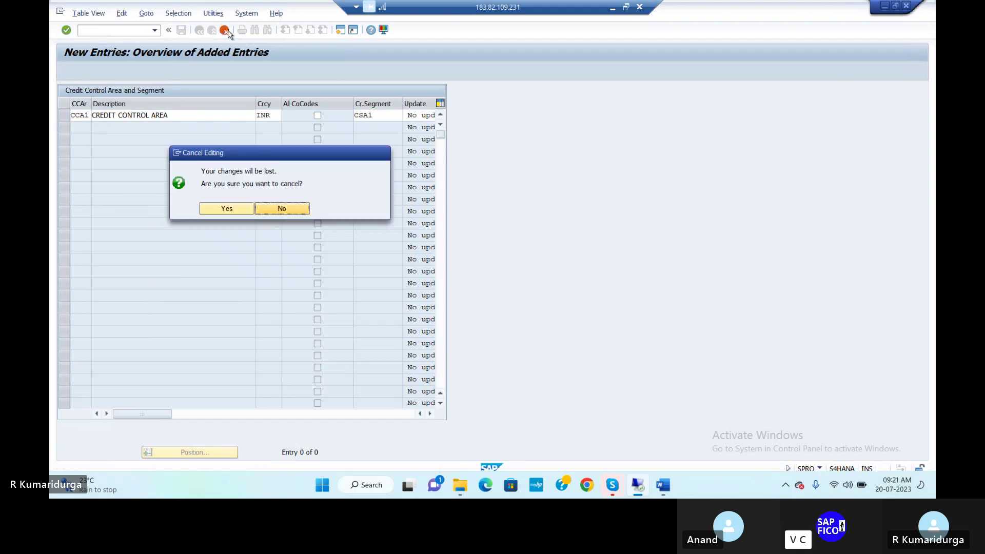
left_click(227, 211)
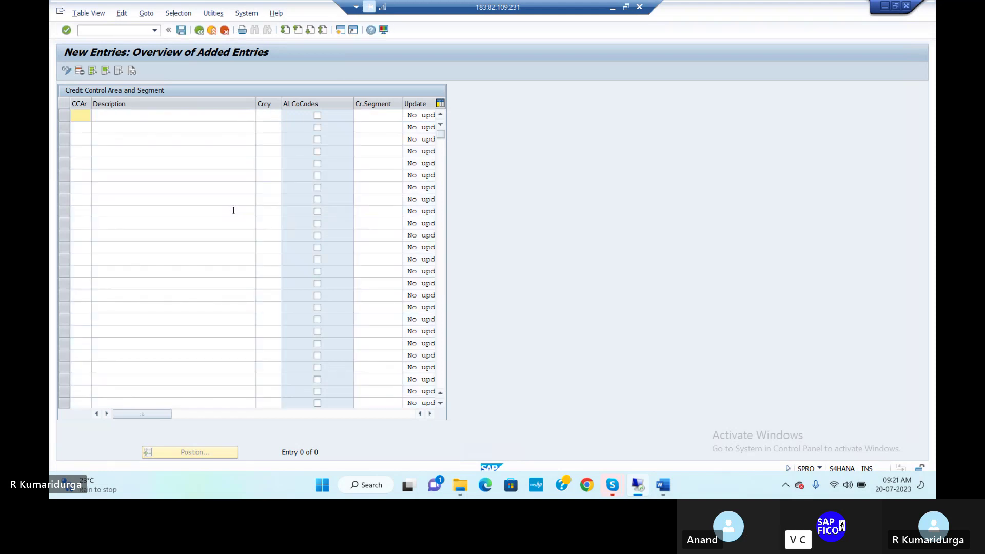
left_click(226, 32)
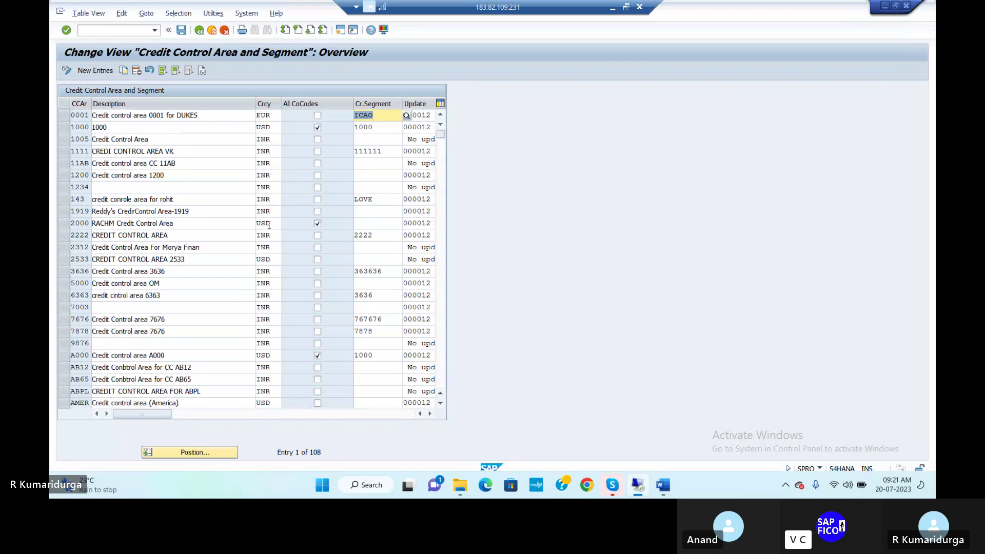
Leave the assignment view and review the client's credit segments under Define Credit Segment.
left_click(200, 32)
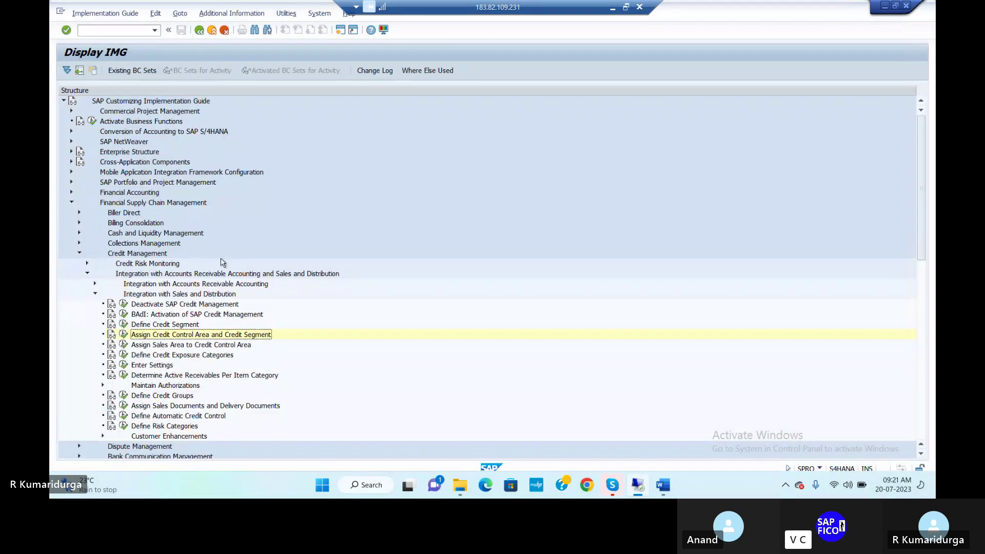
left_click(124, 325)
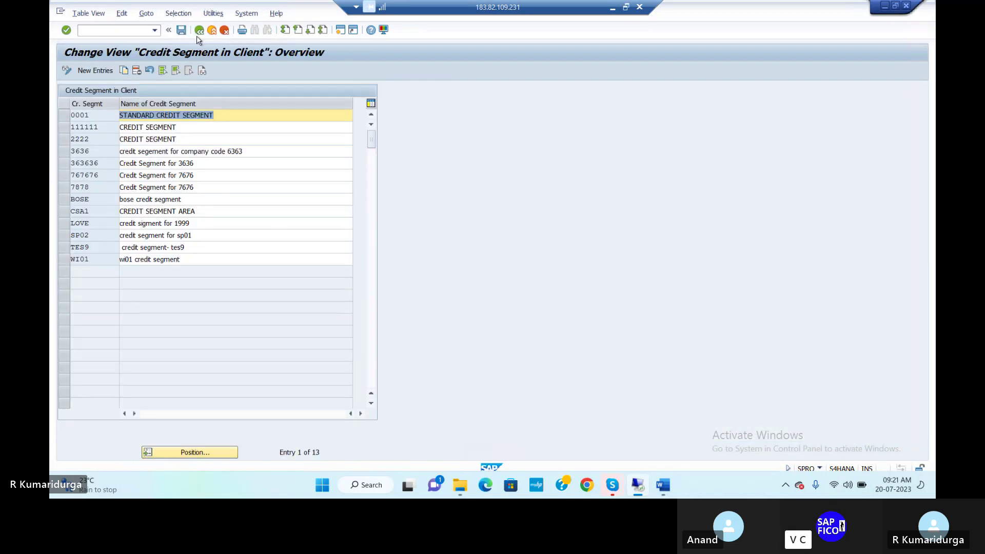
left_click(199, 30)
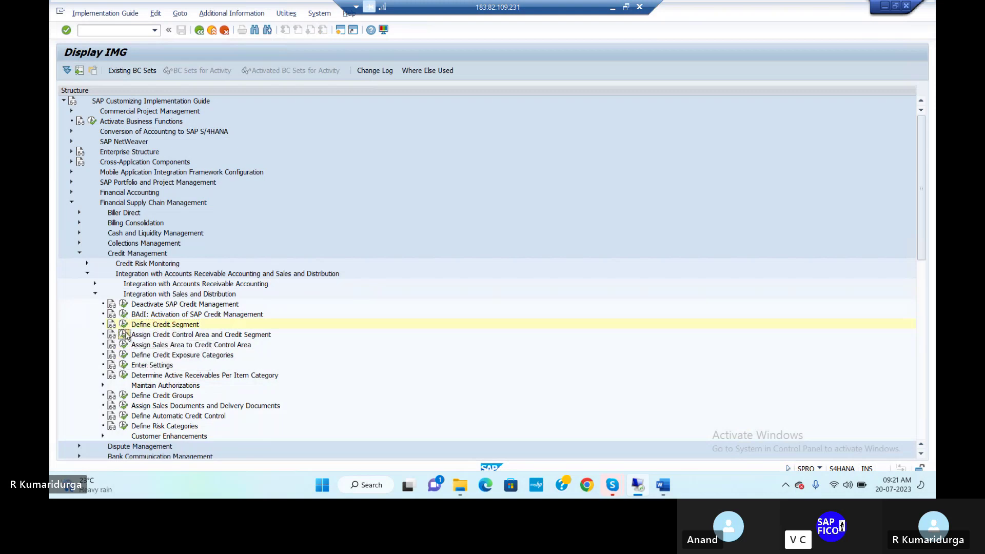
Reopen Assign Credit Control Area and Credit Segment and position the list at credit control area CCA1.
left_click(124, 334)
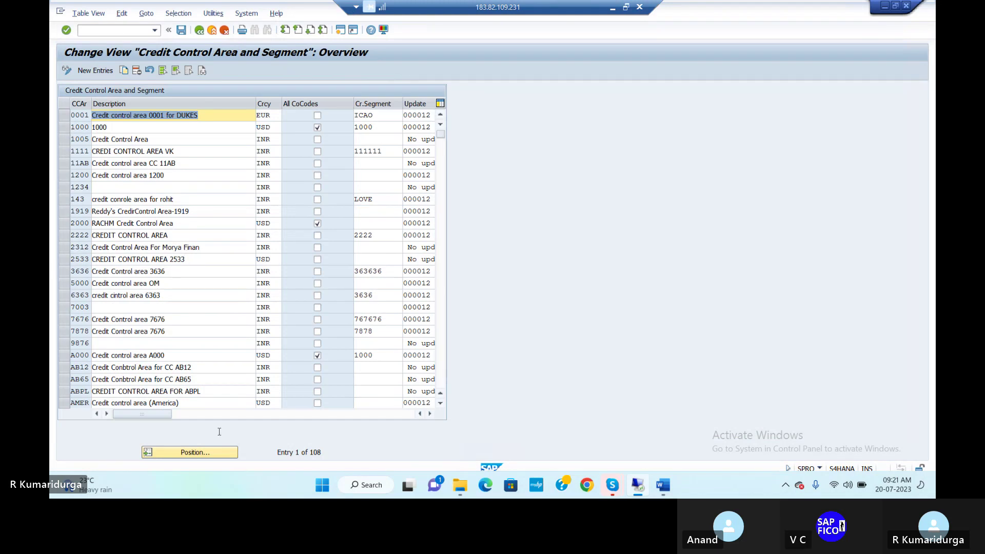
left_click(222, 453)
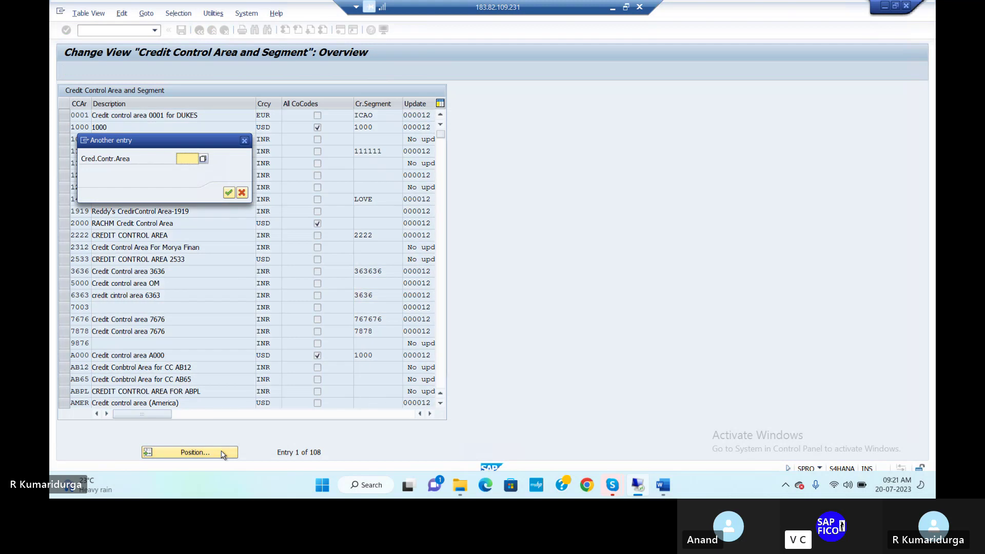
type("CCA1")
key("Return")
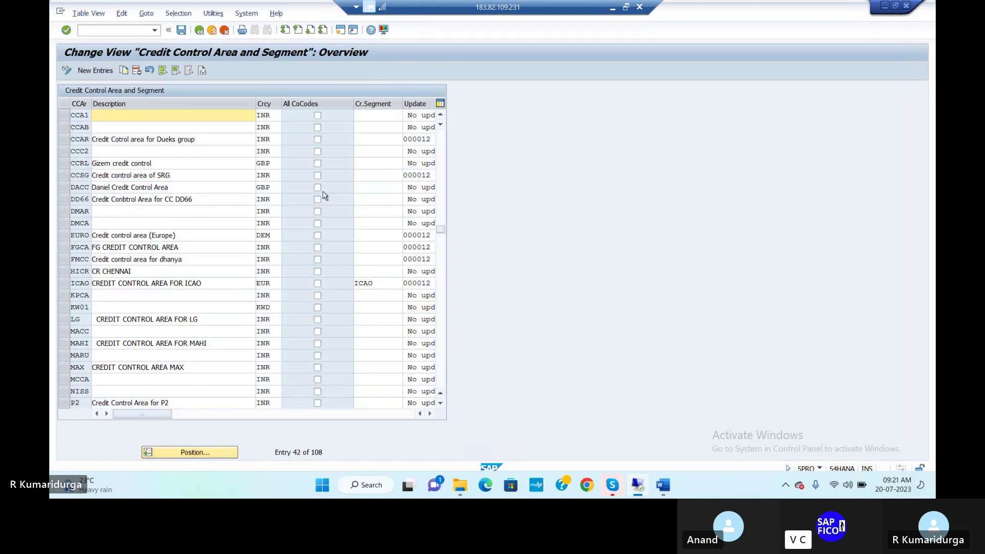
Assign credit segment 1000 to credit control area CCA1 and save the change, accepting the request prompt.
left_click(383, 116)
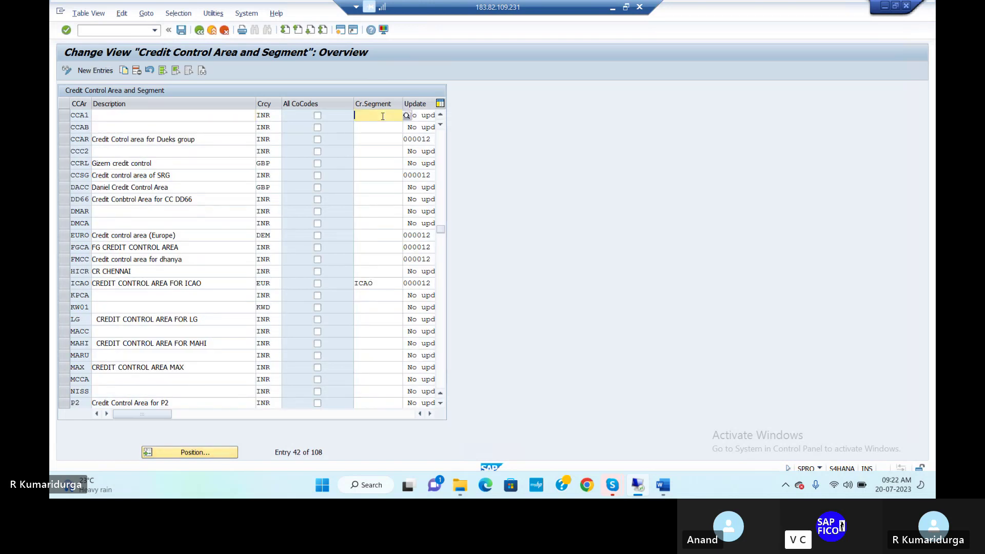
type("10")
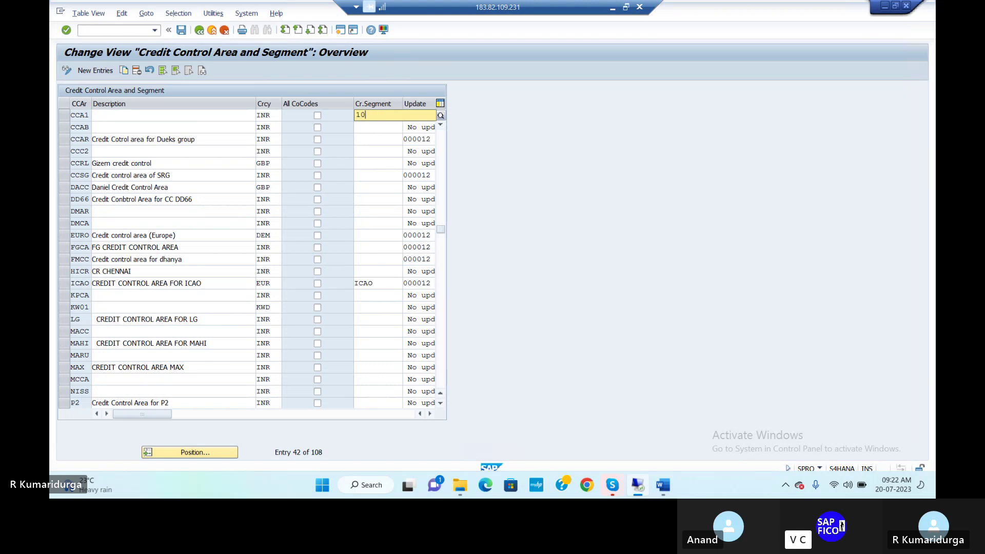
type("00")
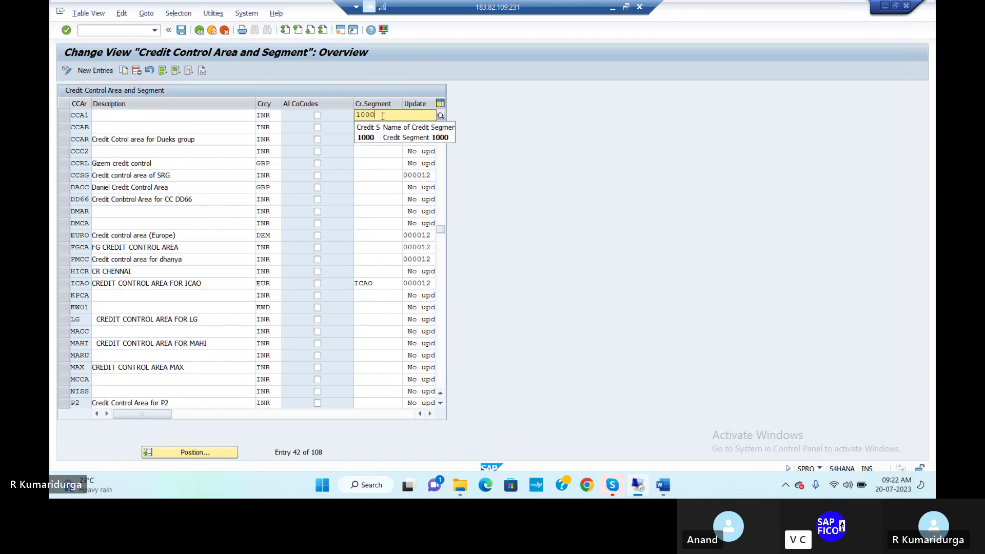
key("Return")
left_click(382, 116)
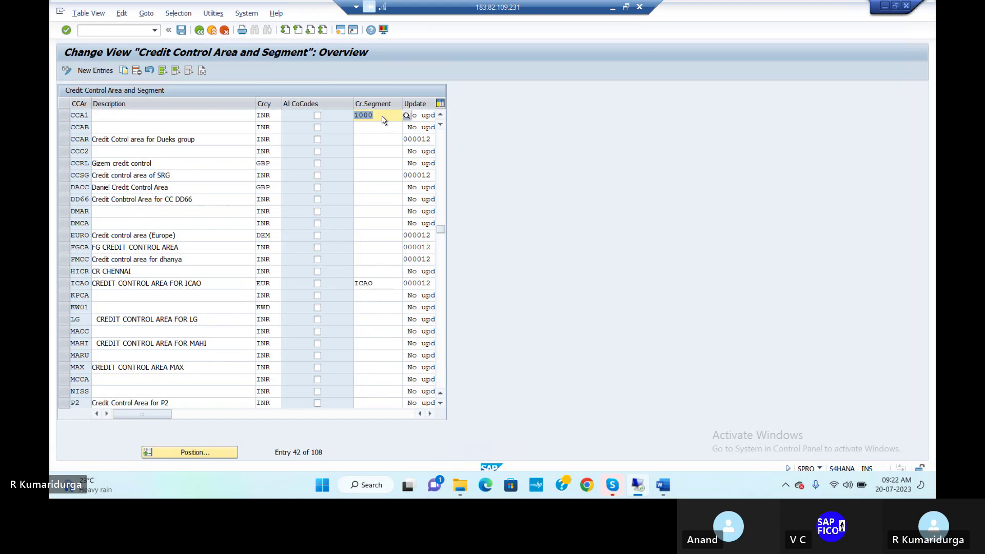
left_click(182, 30)
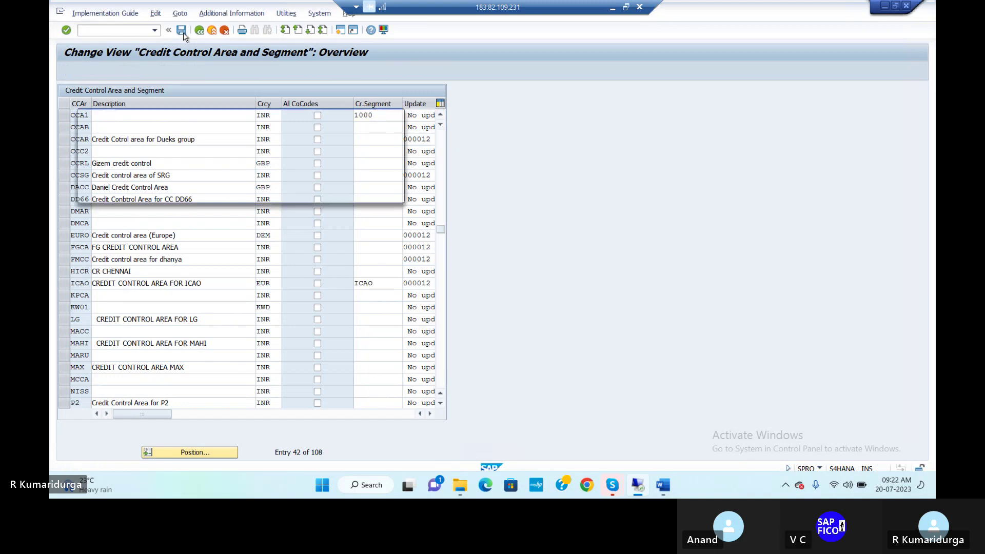
key("Return")
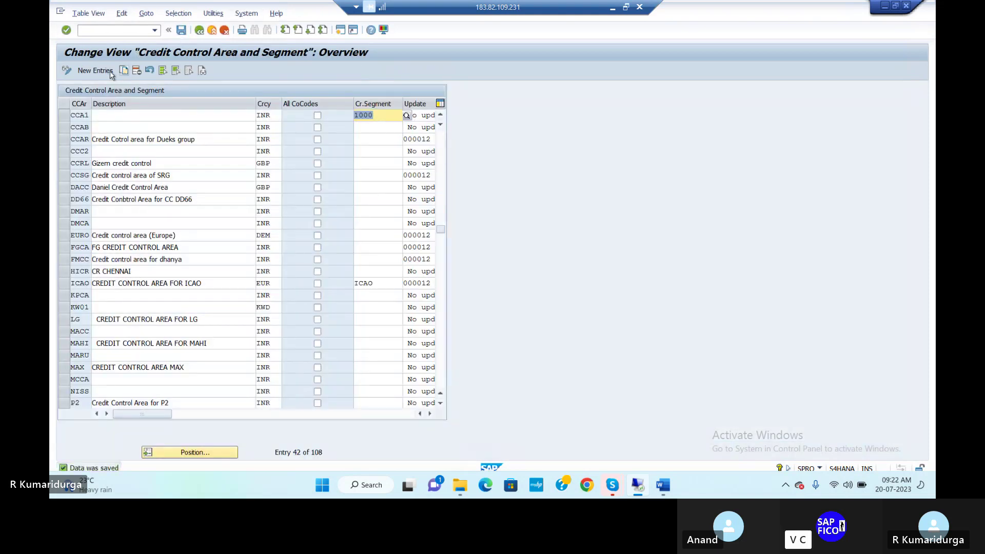
Start a standard order in transaction VA01 with the prefilled order type and organizational data, and enter the sold-to party's customer number.
left_click(99, 32)
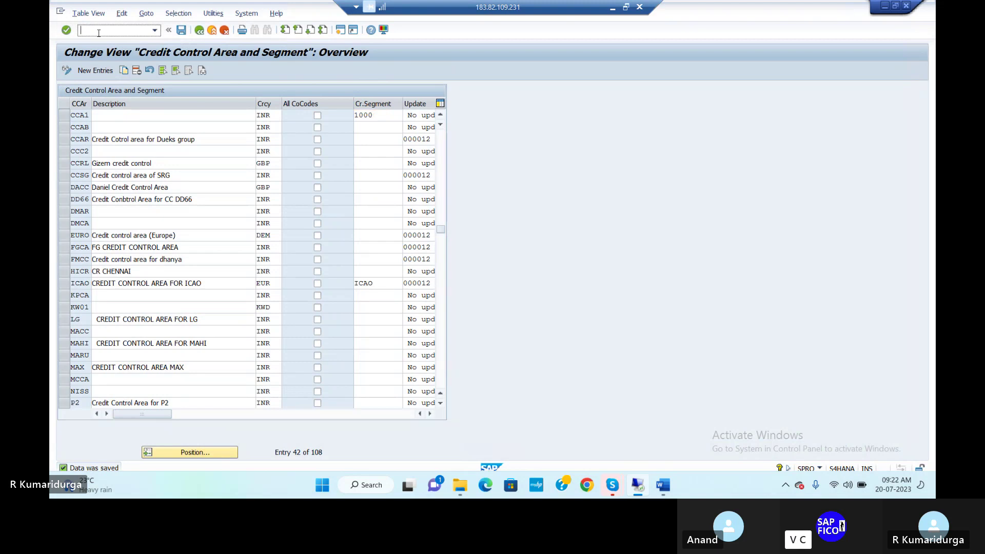
type("/NVA01")
key("Return")
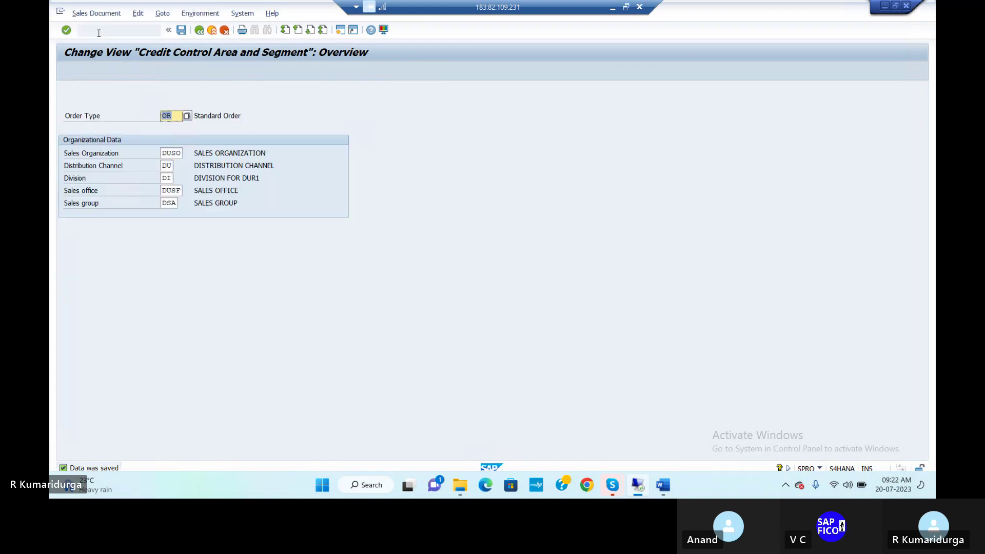
key("Return")
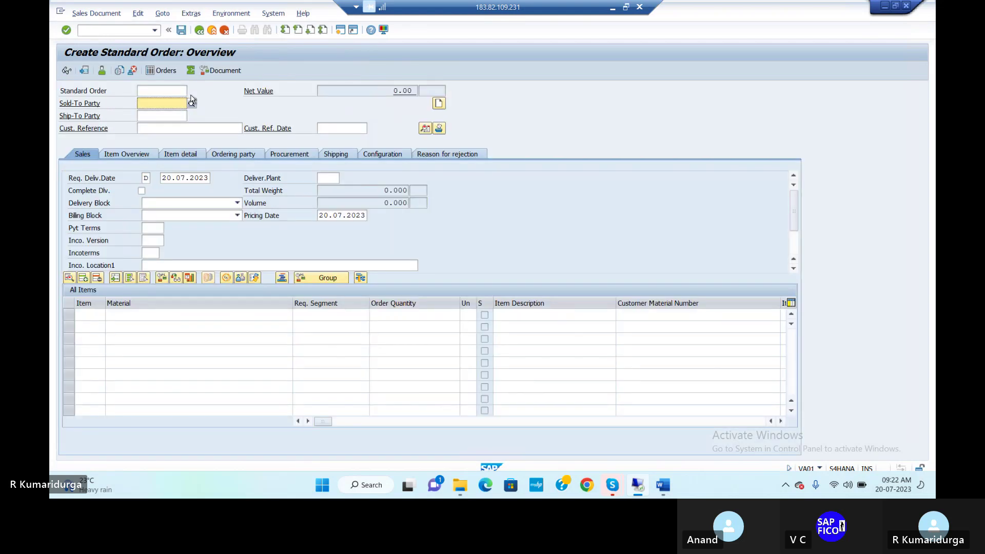
type("50056")
key("Return")
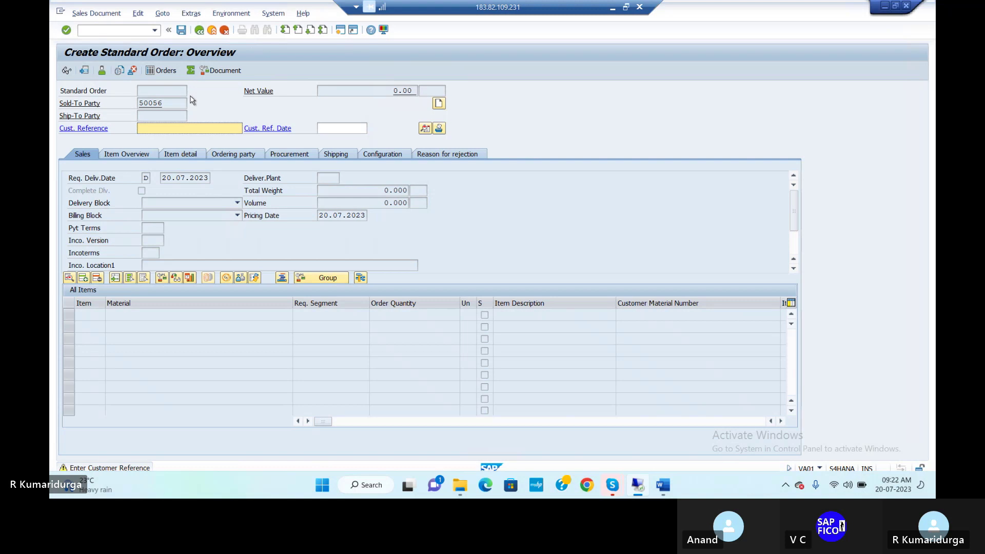
Continue without a customer reference or payment terms, and set the order's delivering plant to DUPL.
key("Return")
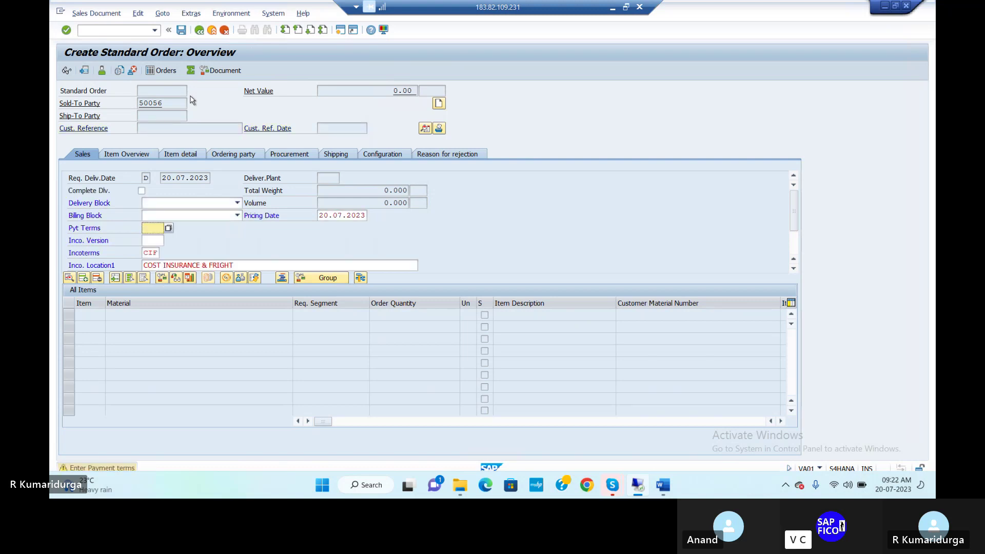
key("Return")
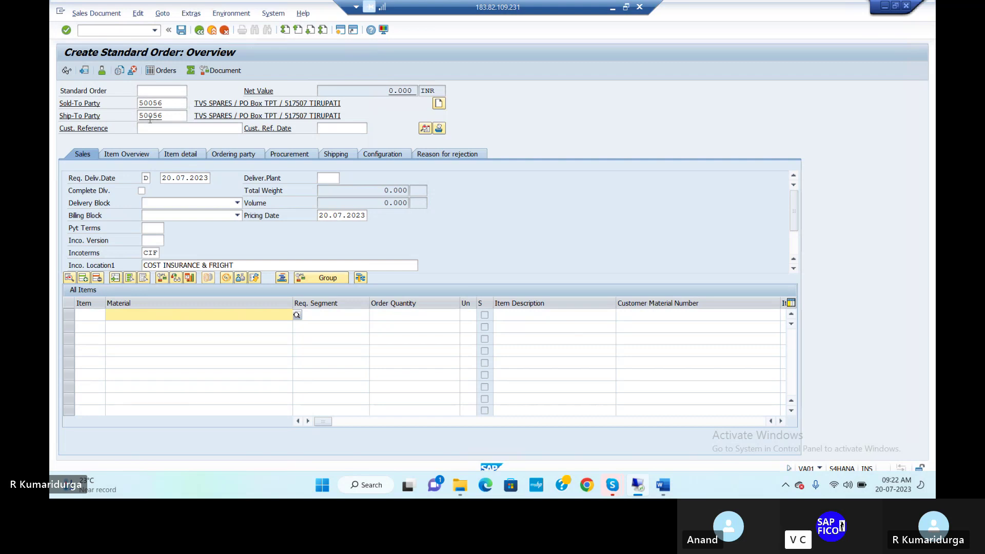
left_click(326, 178)
type("DU")
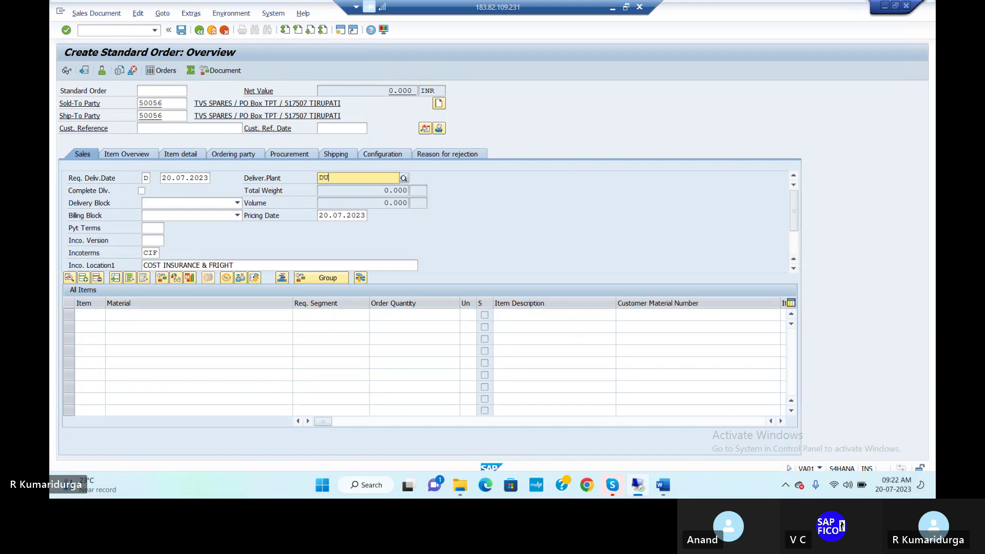
type("PL")
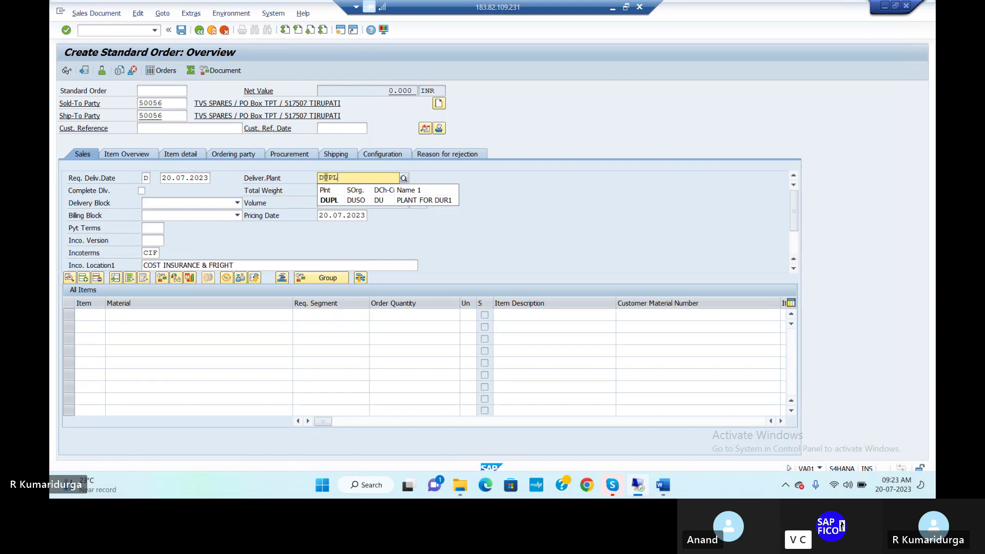
left_click(354, 200)
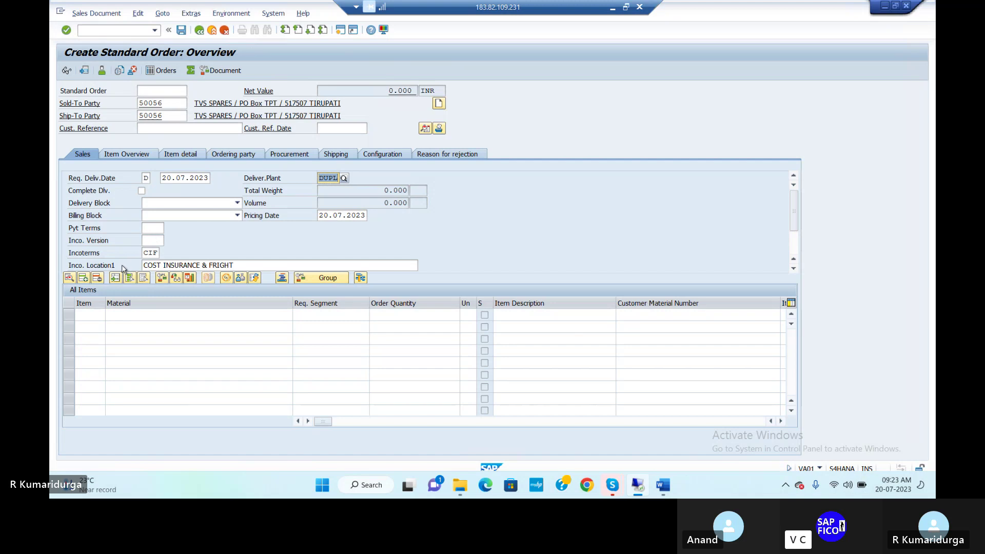
Set the order's requested delivery date to 21.07.2023, leaving the customer reference date and payment terms blank.
left_click(325, 215)
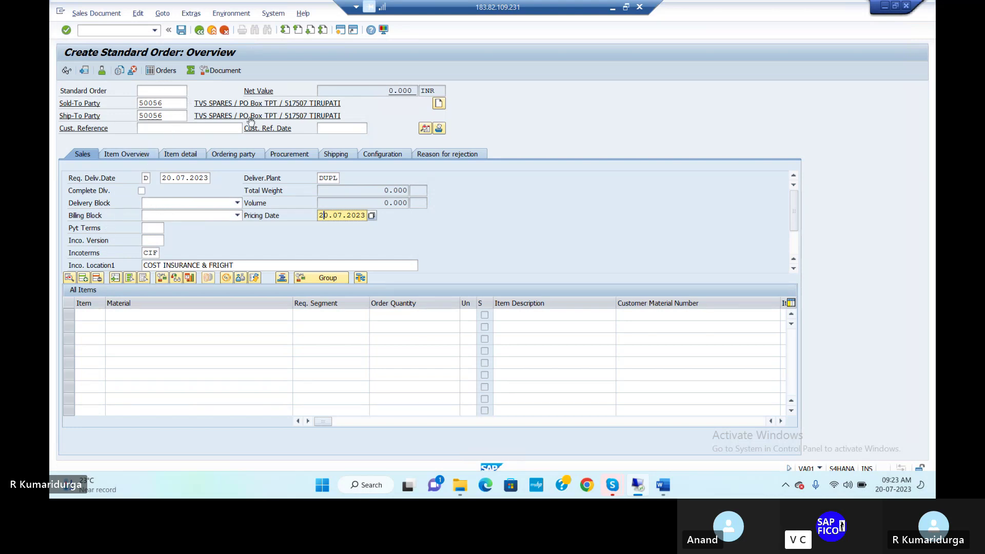
left_click(329, 128)
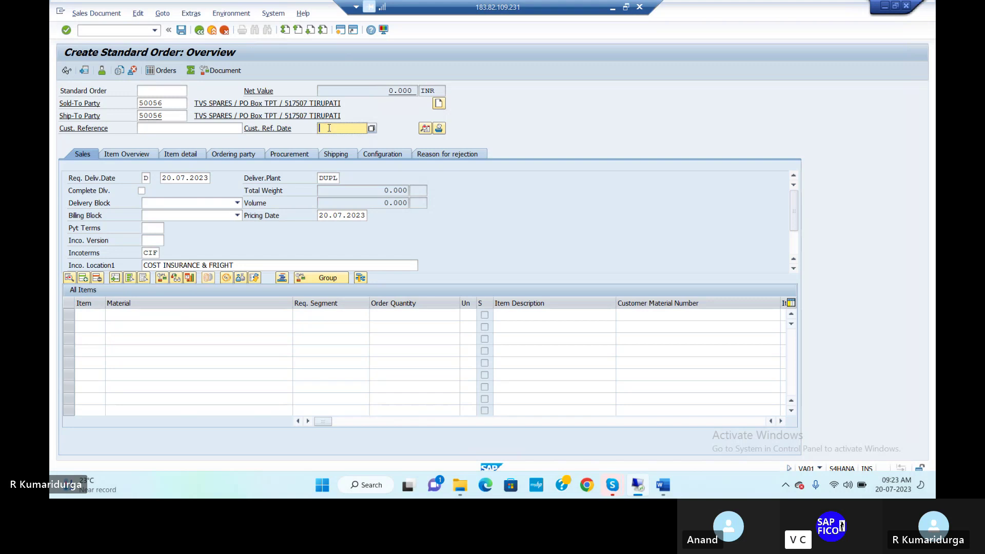
left_click(167, 178)
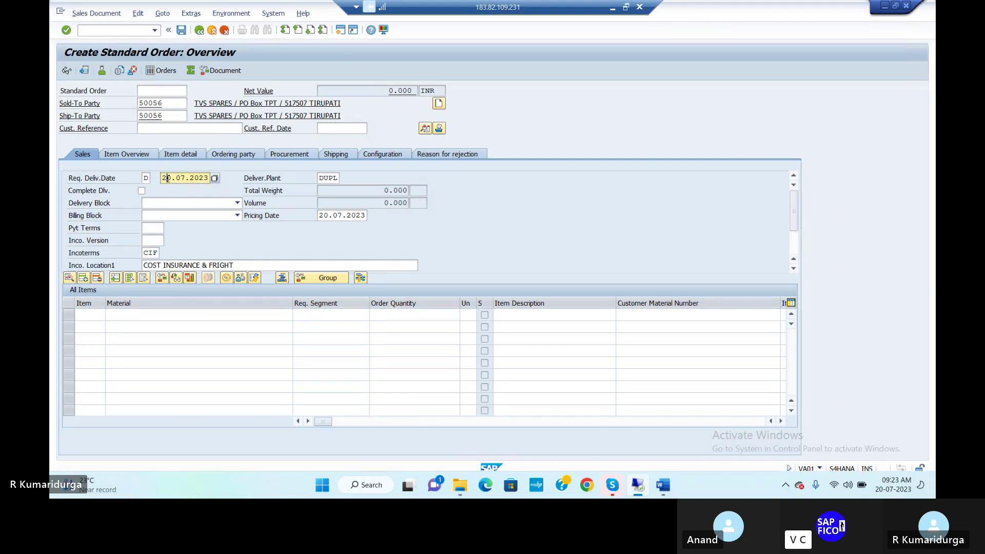
key("Delete")
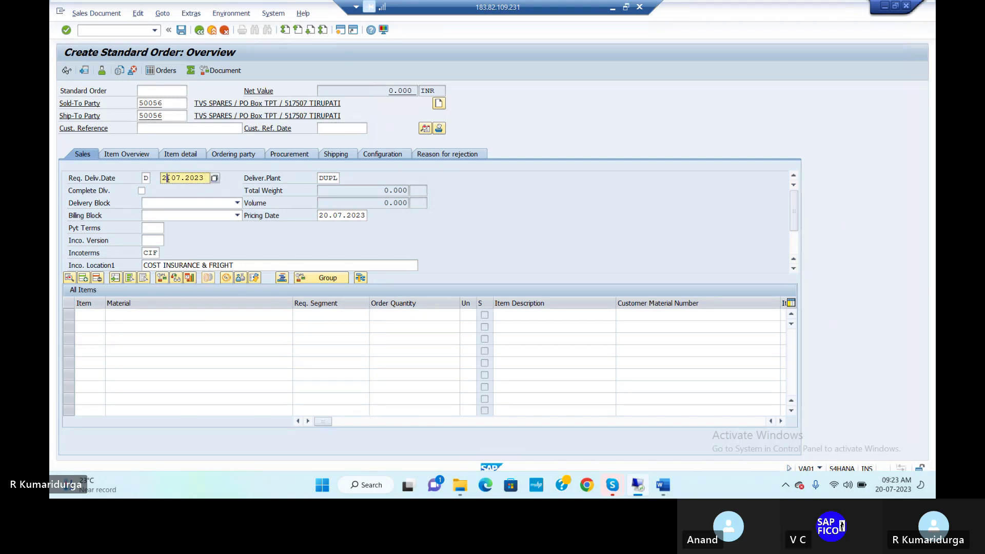
type("1")
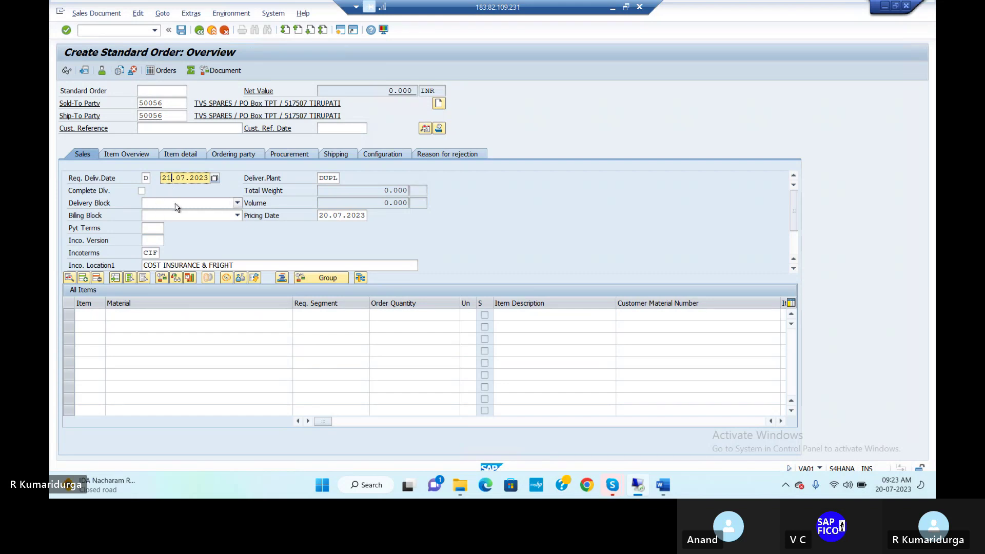
left_click(157, 228)
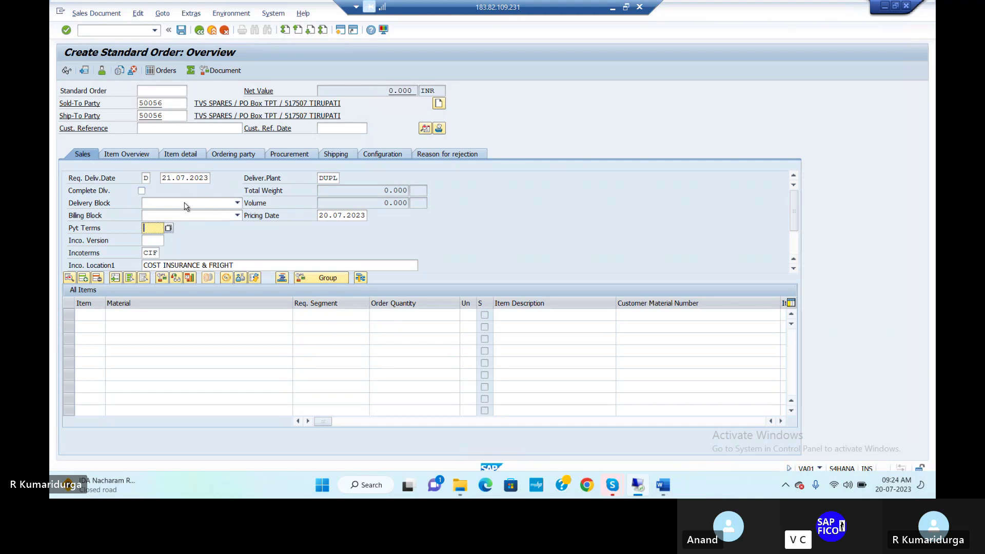
Enter material 200000187 in the first item row of the order.
left_click(118, 315)
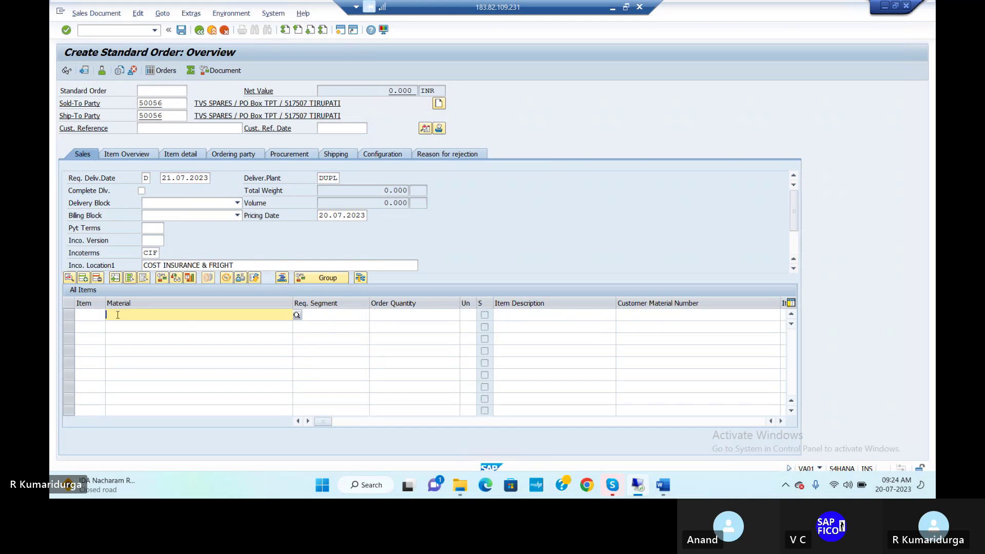
type("2")
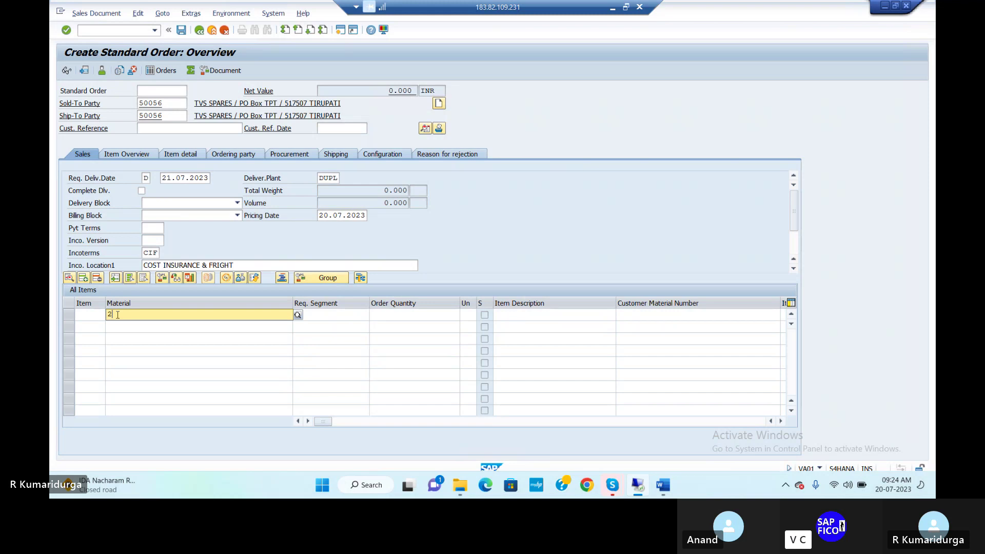
type("00")
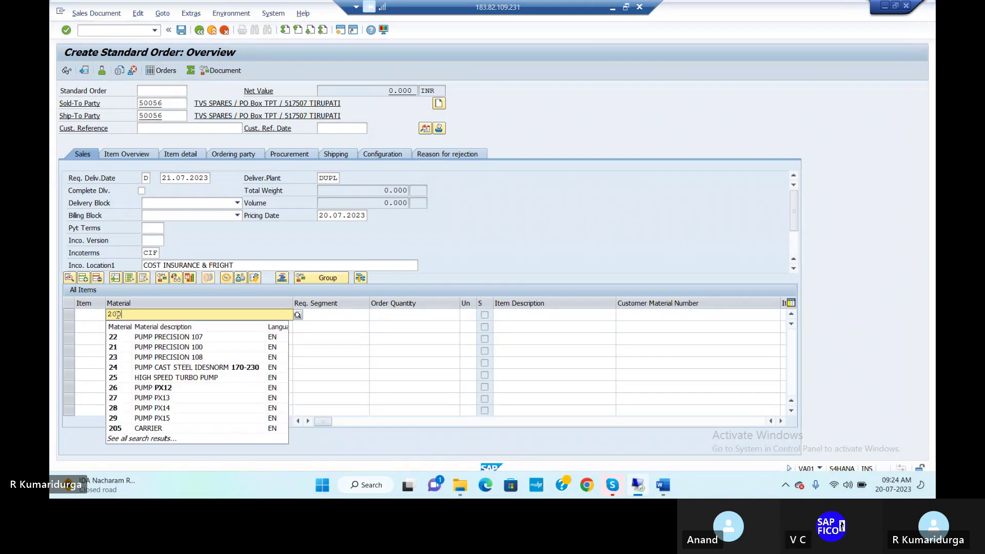
type("000")
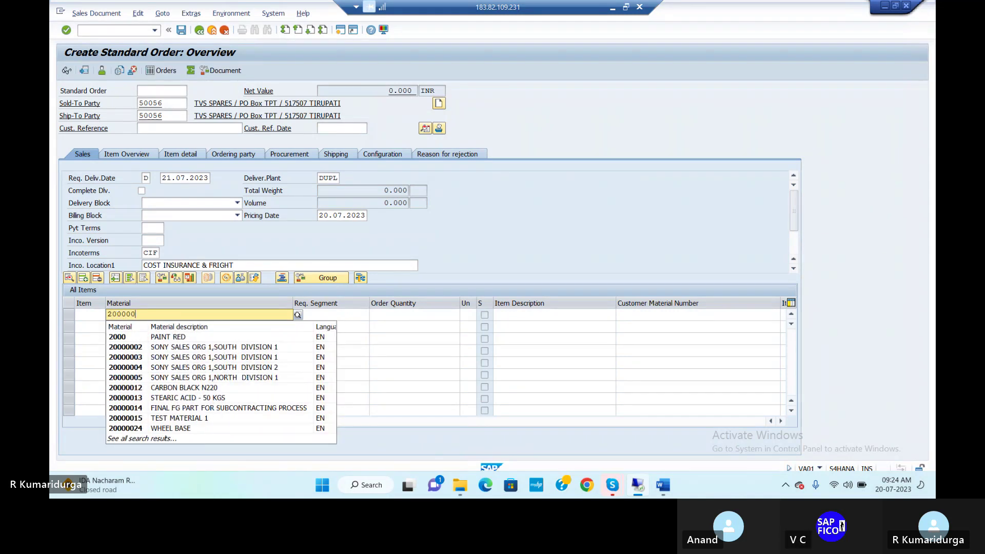
type("18")
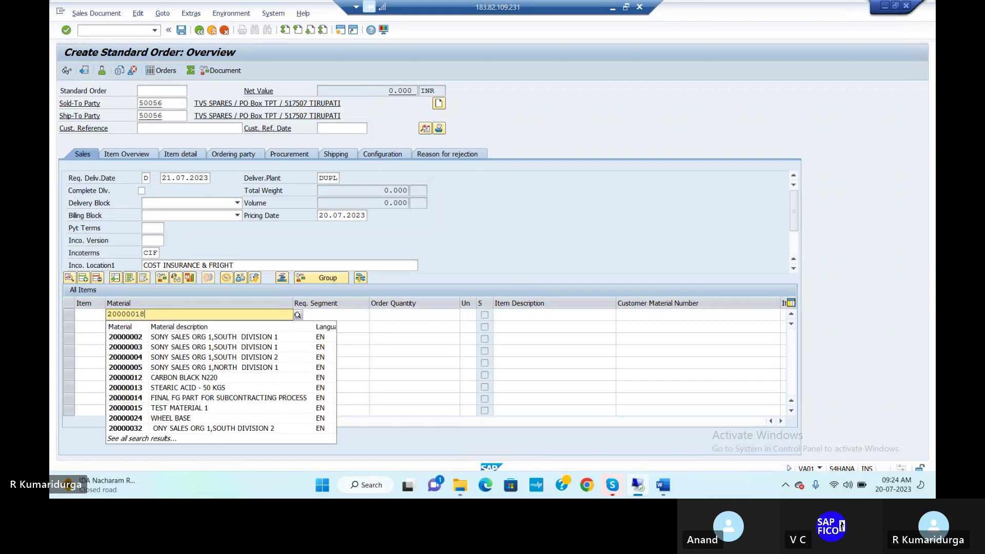
type("7")
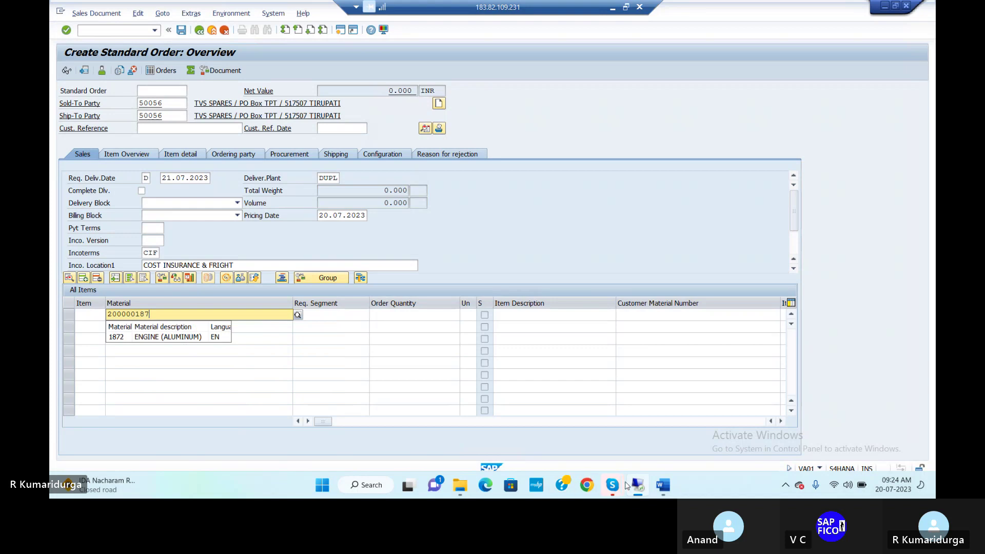
Look up the created material's number in the FI SD INTEGRATION Word document, and return to the SAP sales order.
left_click(640, 485)
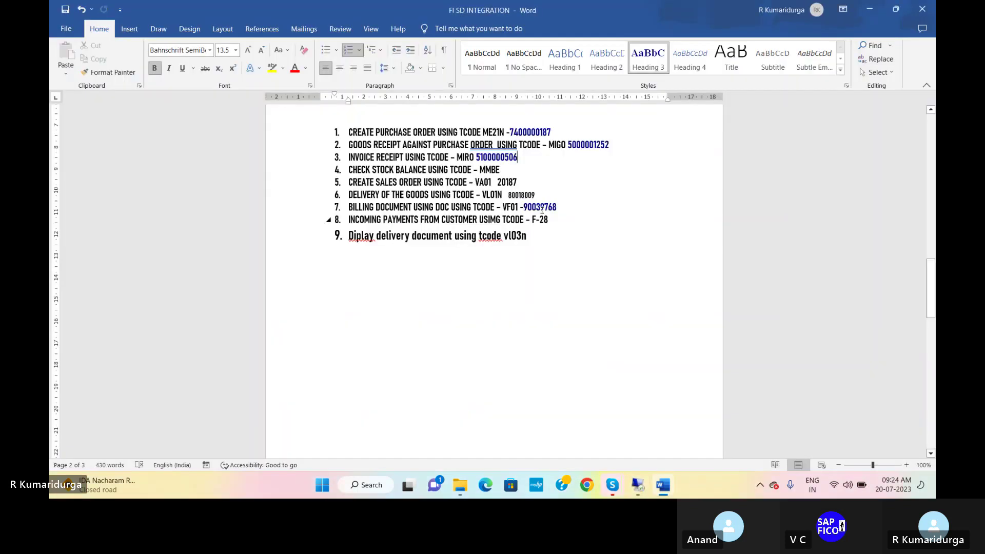
scroll(575, 236, "up", 3)
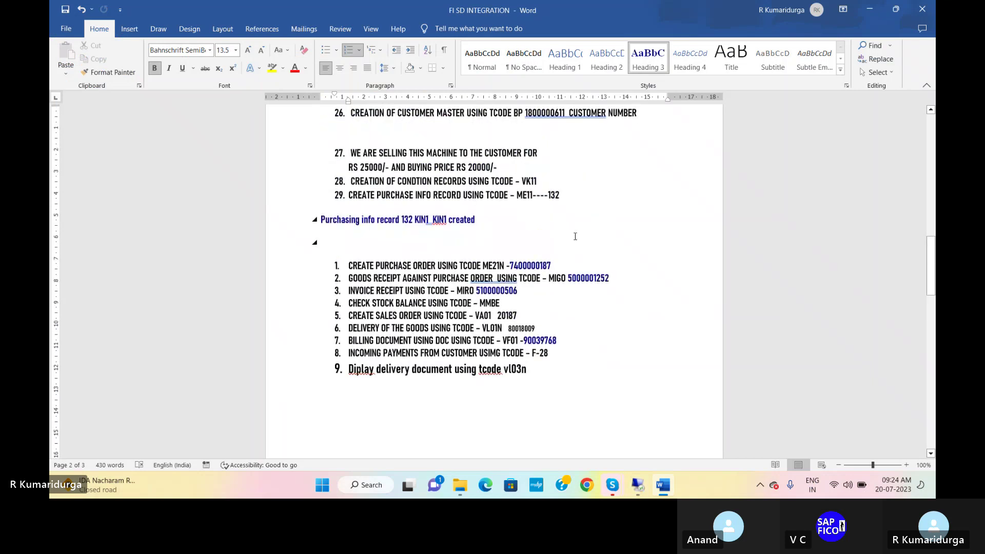
scroll(575, 236, "up", 4)
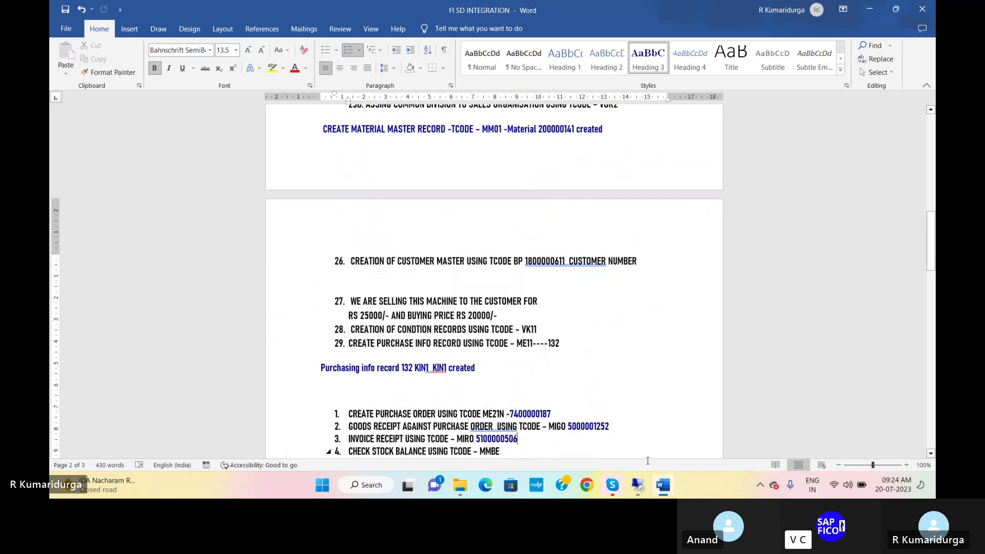
left_click(638, 491)
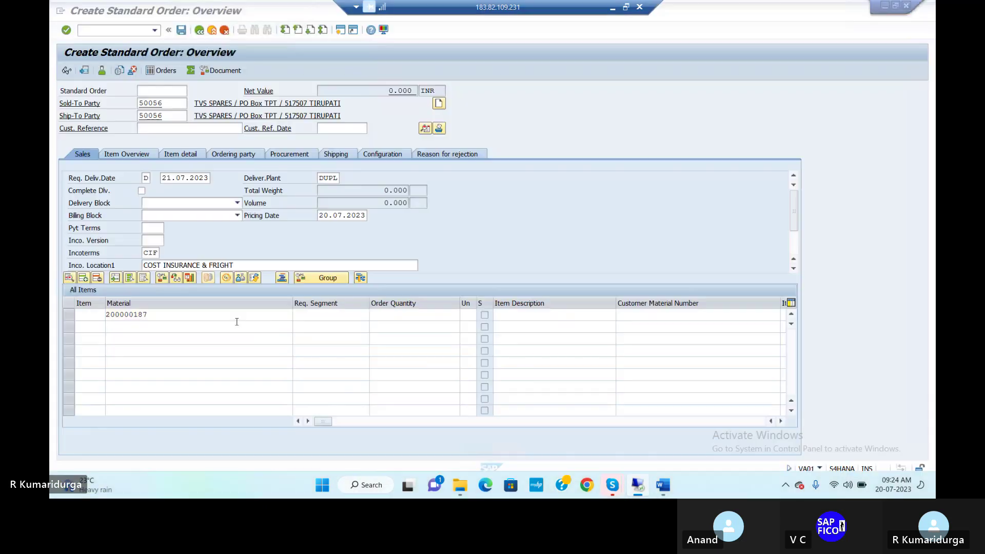
Correct the first item's material to 200000141 and set its order quantity to 1.
left_click(185, 319)
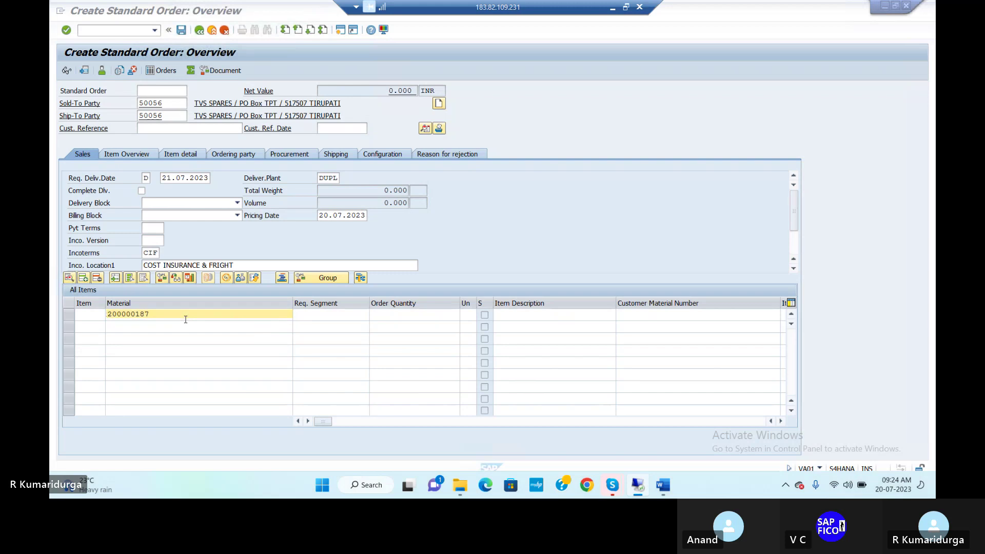
key("BackSpace")
key("BackSpace")
type("41")
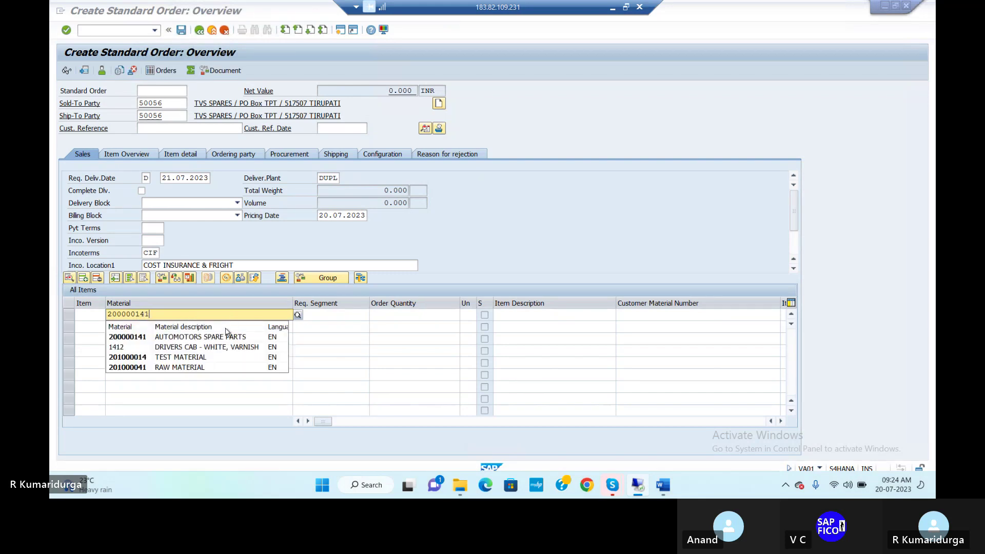
left_click(221, 339)
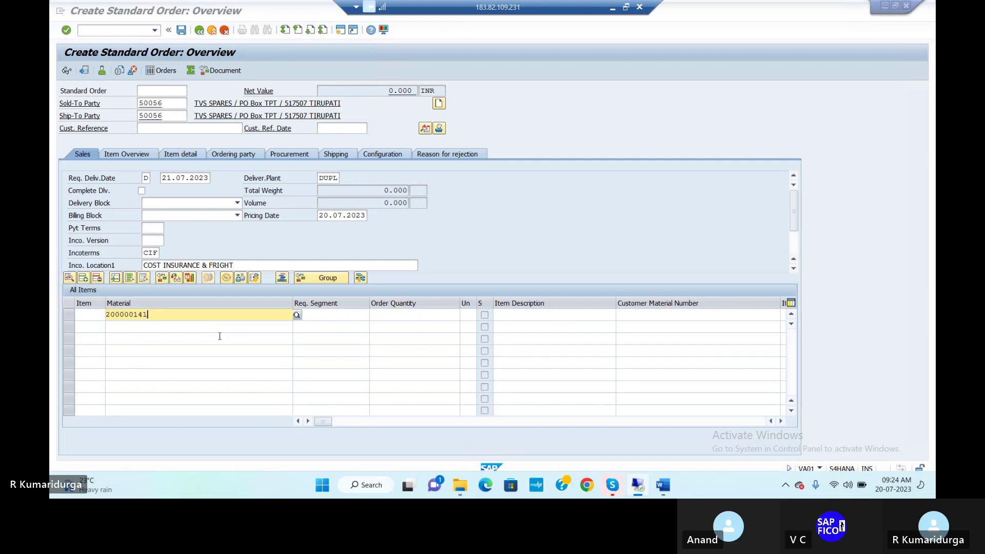
left_click(404, 314)
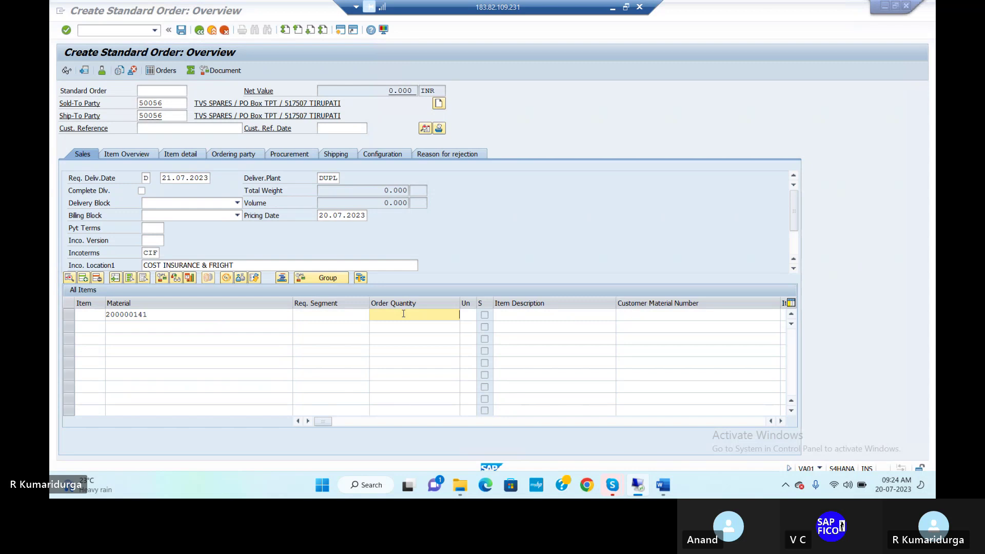
key("Tab")
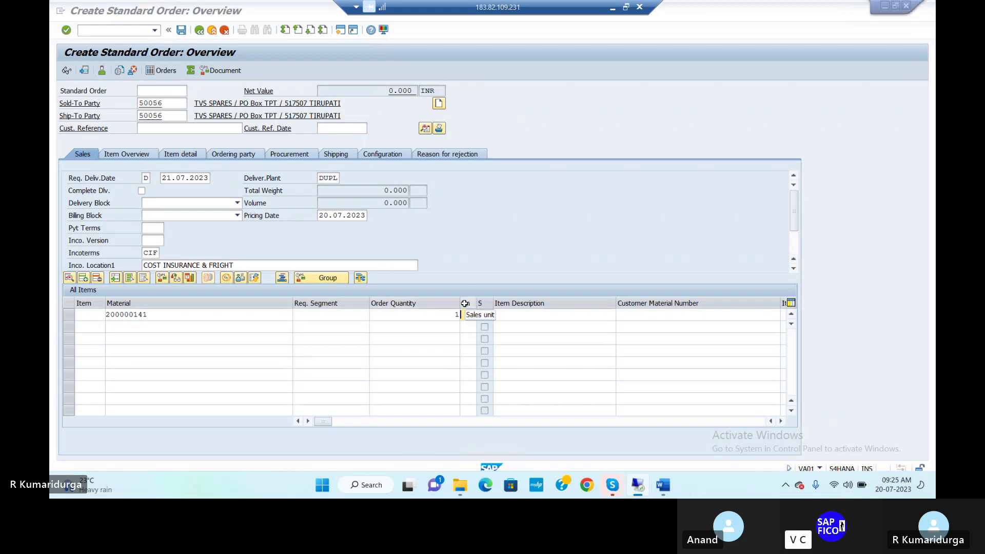
Set the plant of the first order item to DUPL.
key("Tab")
key("Tab")
key("Tab")
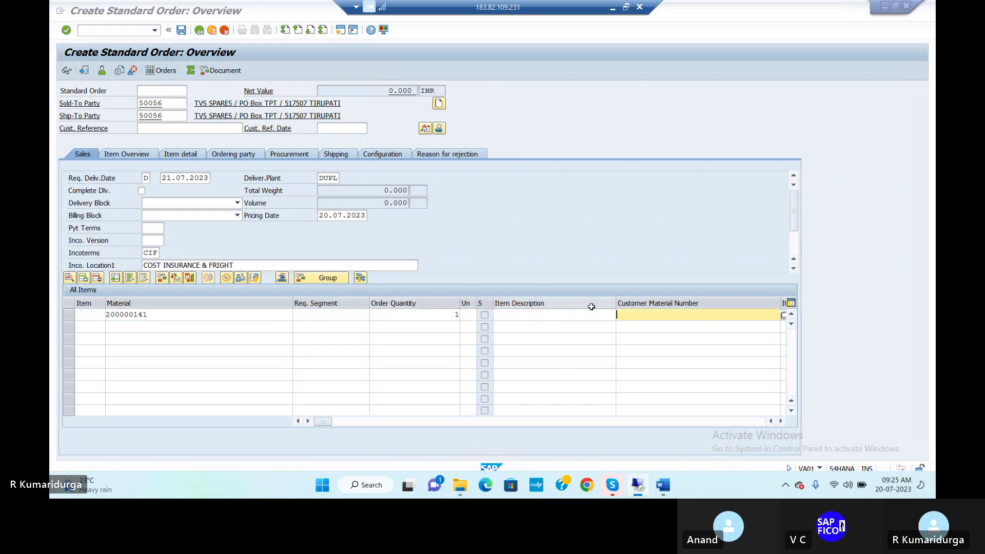
key("Tab")
key("Tab")
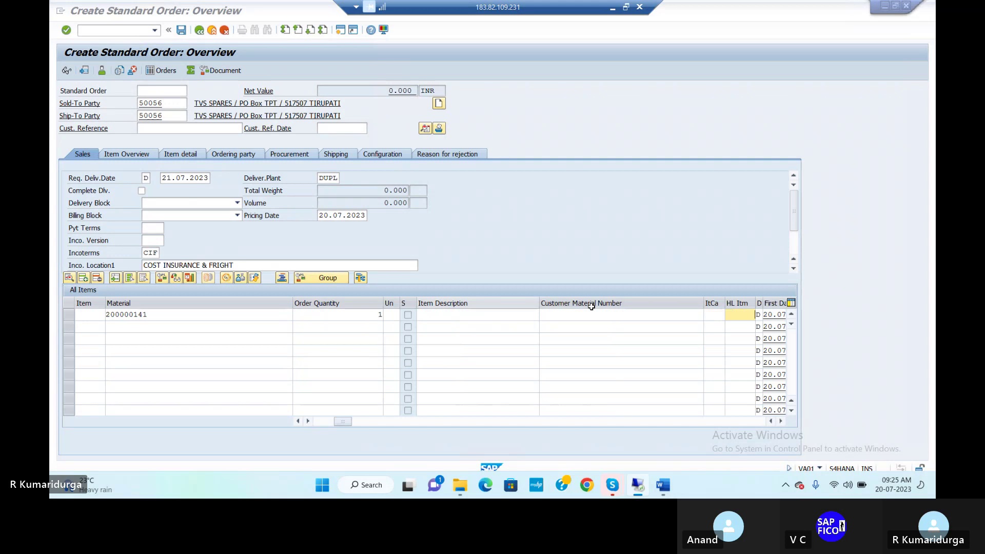
key("Tab")
key("Tab")
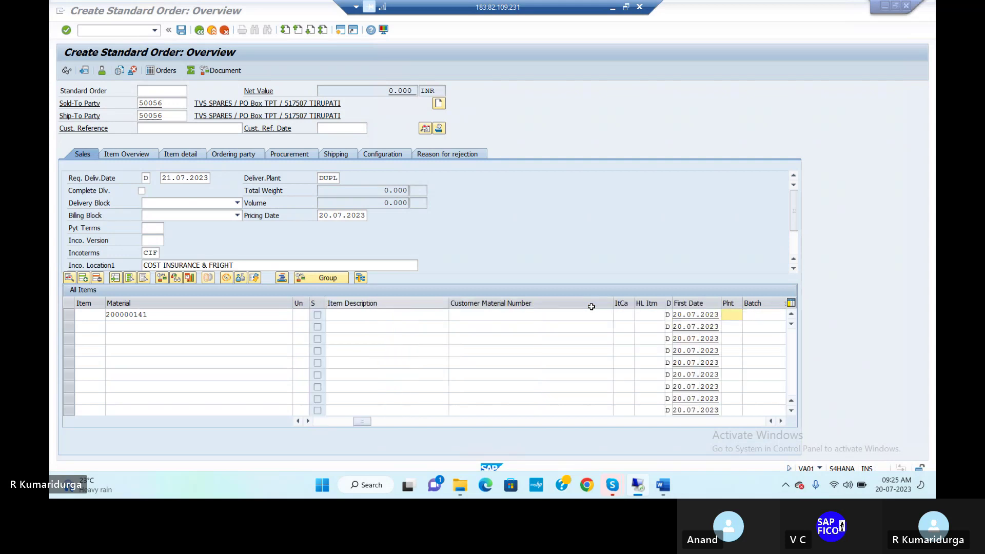
key("Tab")
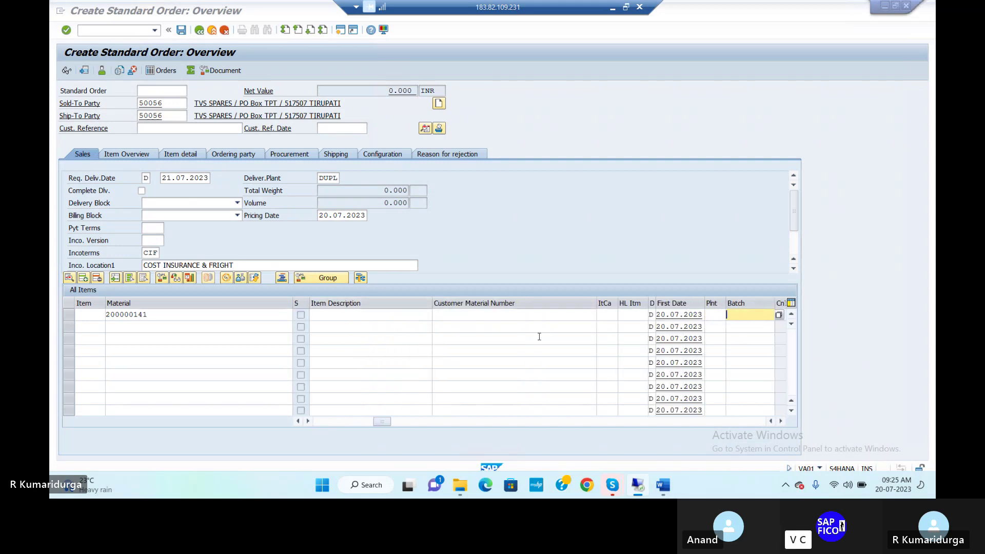
left_click(716, 313)
type("DUPL")
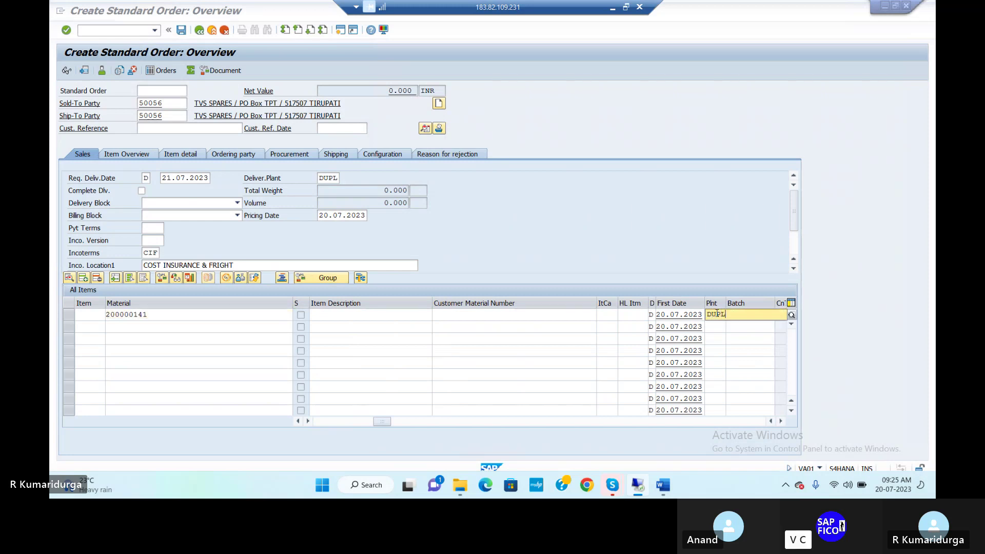
Confirm the item entry without entering an amount or currency, and acknowledge the billing date notice.
key("Tab")
key("Tab")
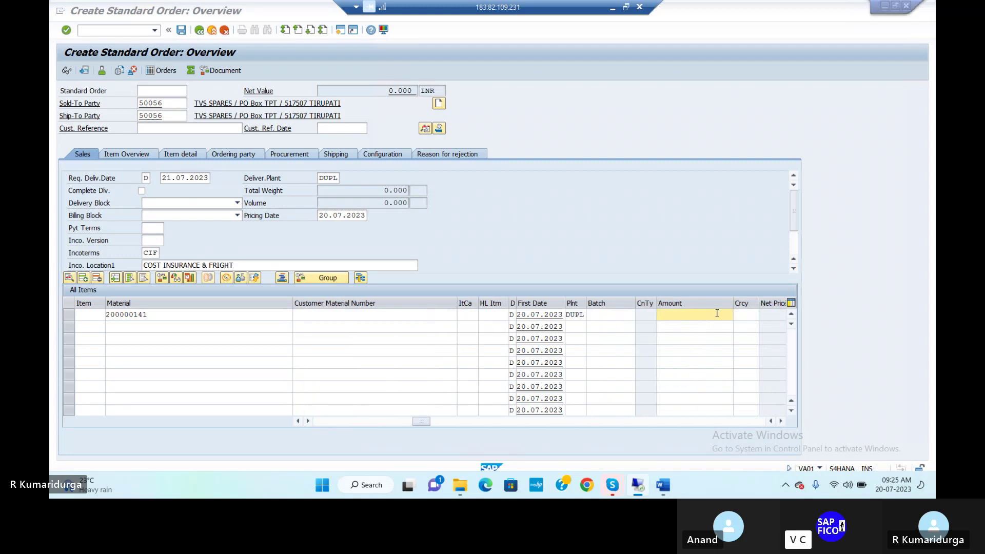
key("Tab")
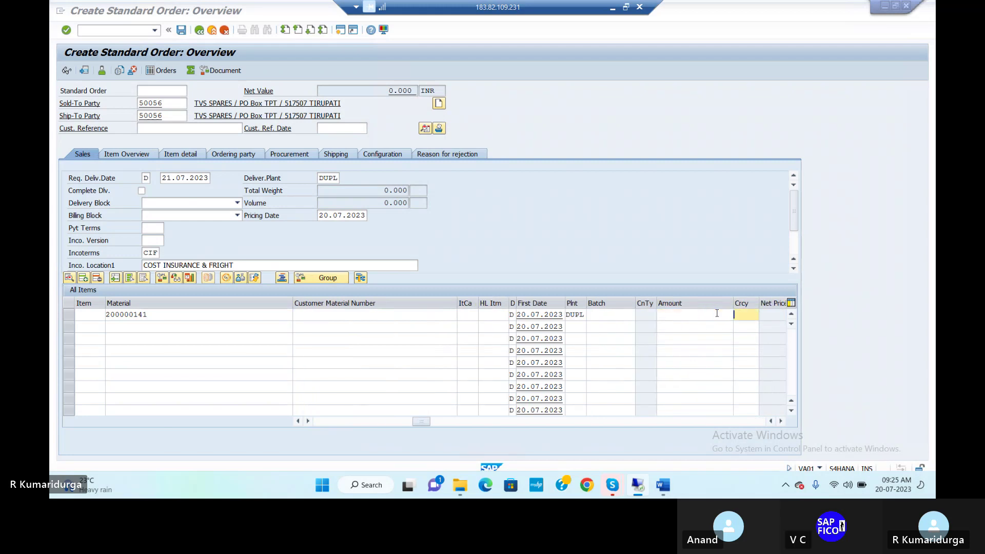
key("Return")
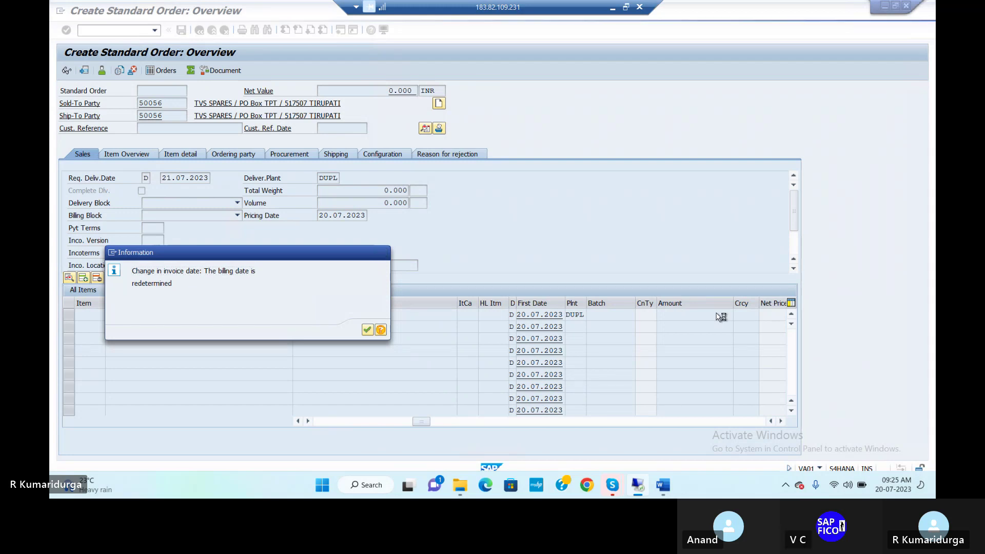
key("Return")
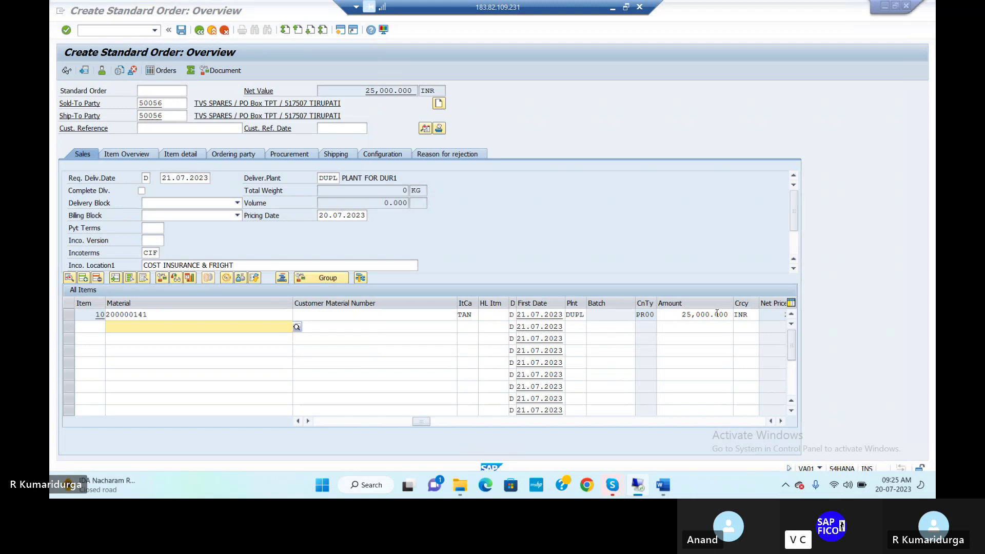
Review the order item's columns on the sales overview, from item description through plant and amount to overall status.
key("Tab")
key("Tab")
key("Tab")
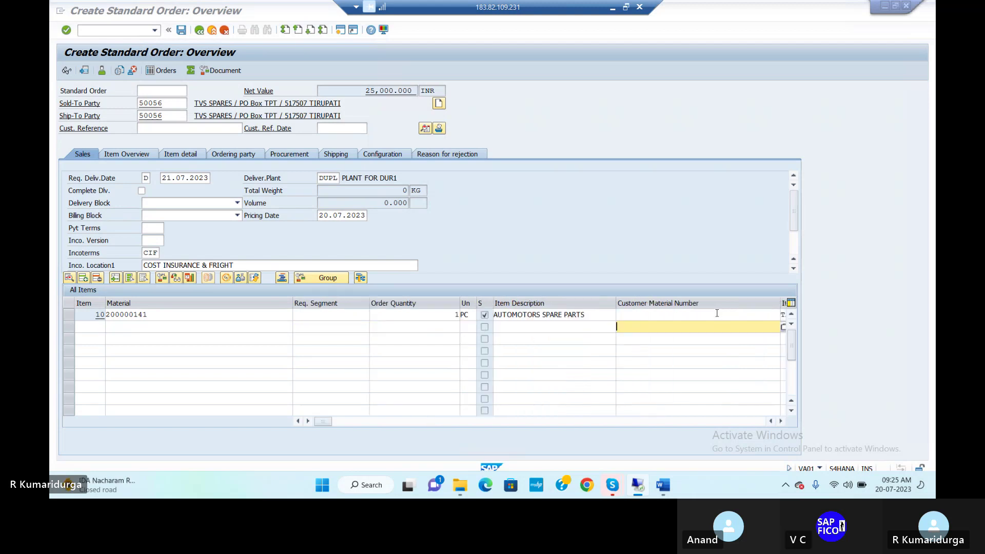
key("Tab")
key("Tab")
key("Tab")
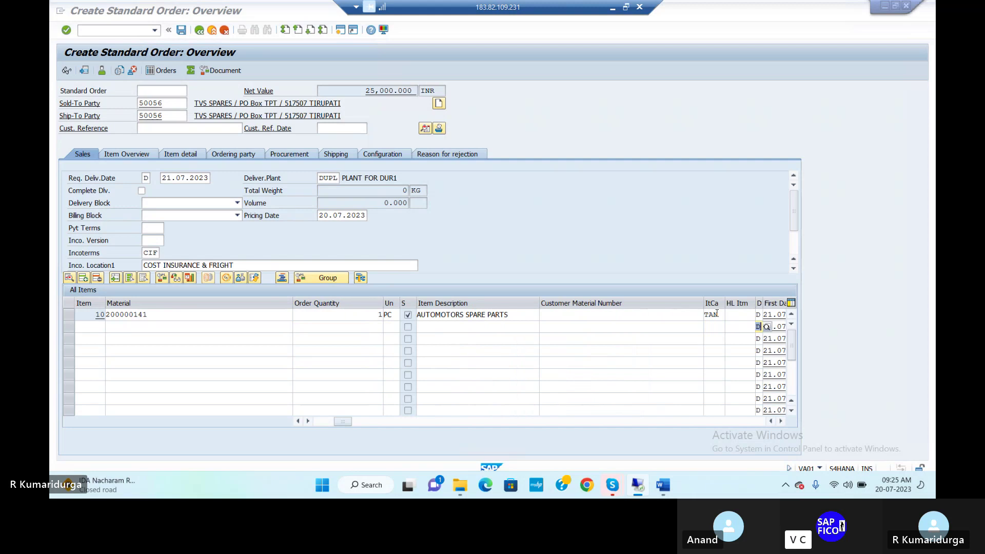
key("Tab")
key("Tab")
key("Tab")
key("Tab")
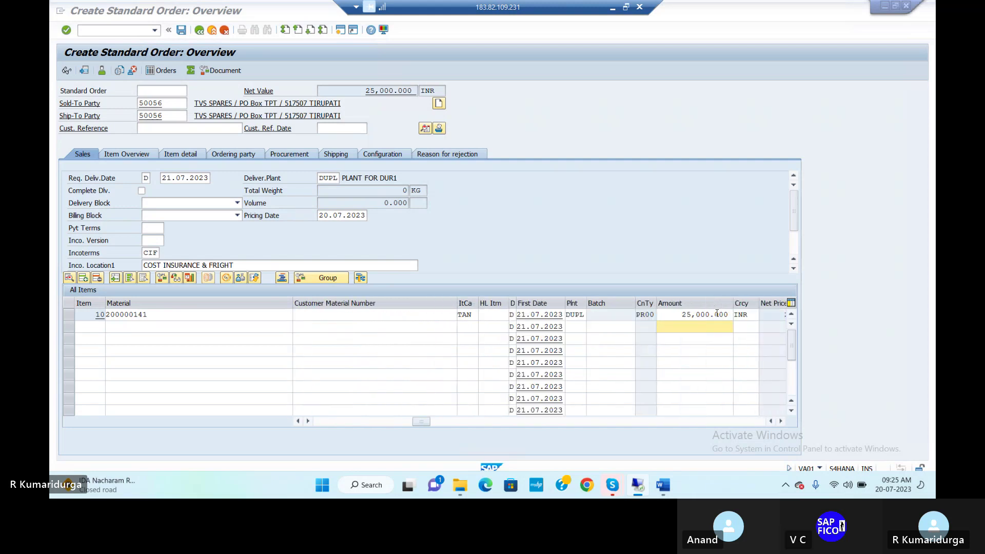
key("Tab")
key("Tab")
key("Tab")
key("Tab")
key("Tab")
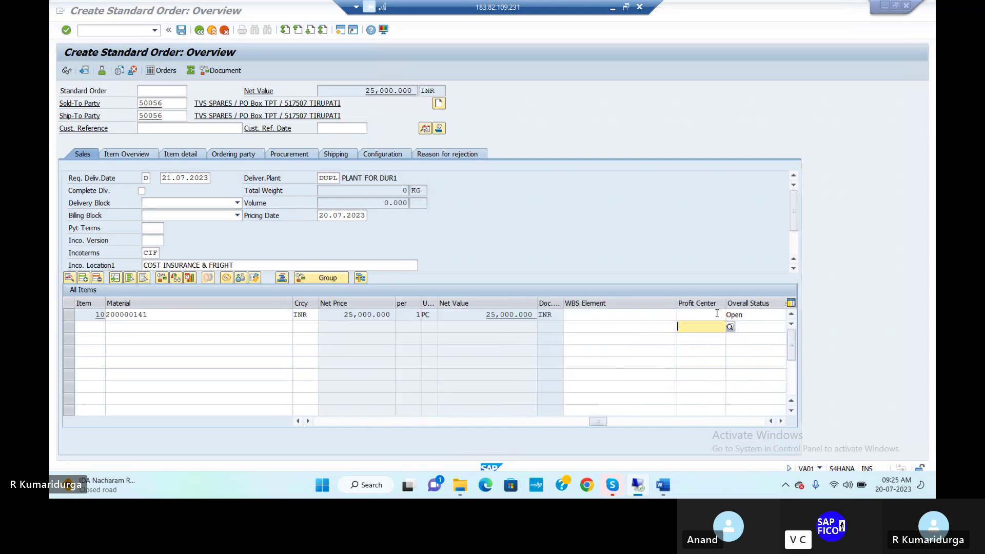
key("Tab")
key("Tab")
key("Tab")
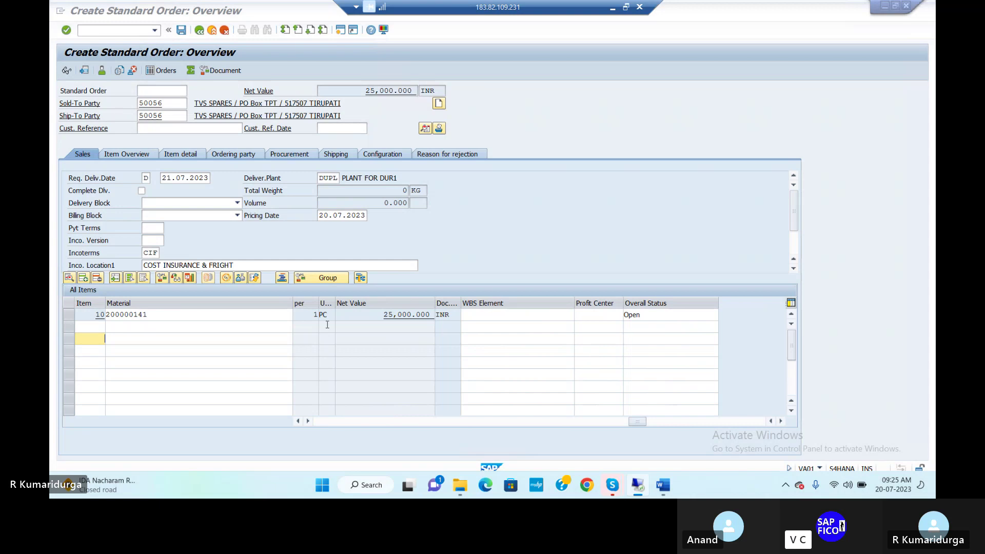
Check the order's shipping data, and examine the item's category, plant, pricing and profit center columns in the item overview.
left_click(339, 154)
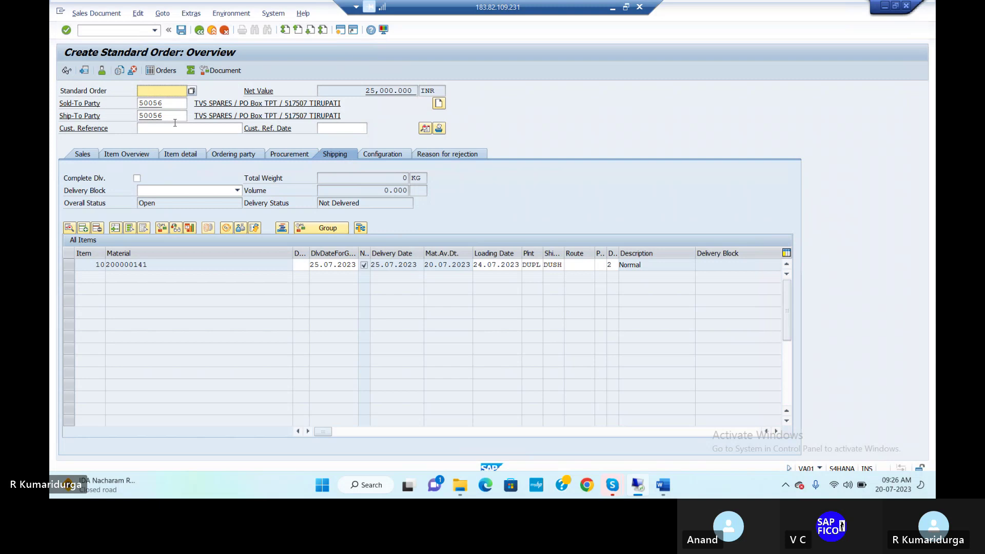
left_click(138, 159)
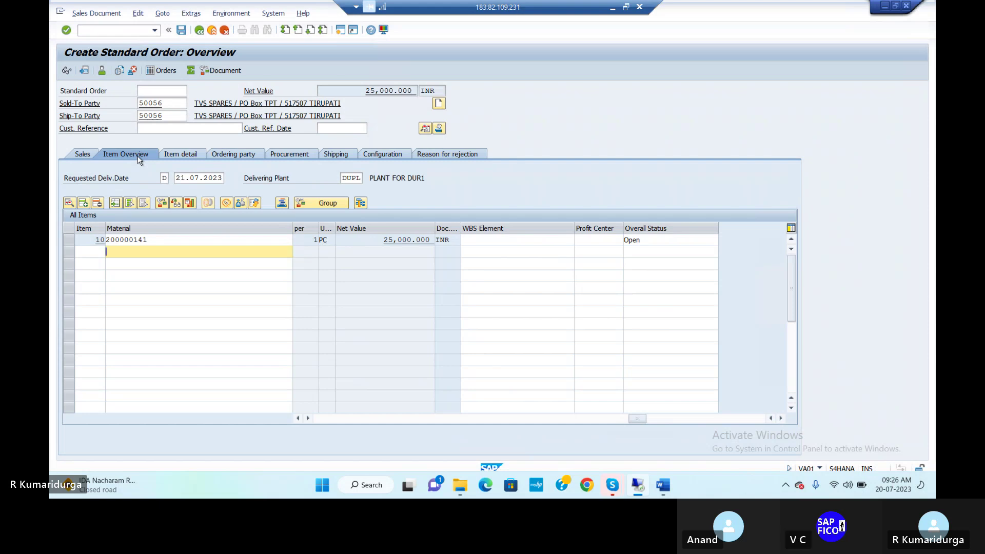
key("Tab")
key("Tab")
key("Tab")
key("Tab")
key("Tab")
key("Tab")
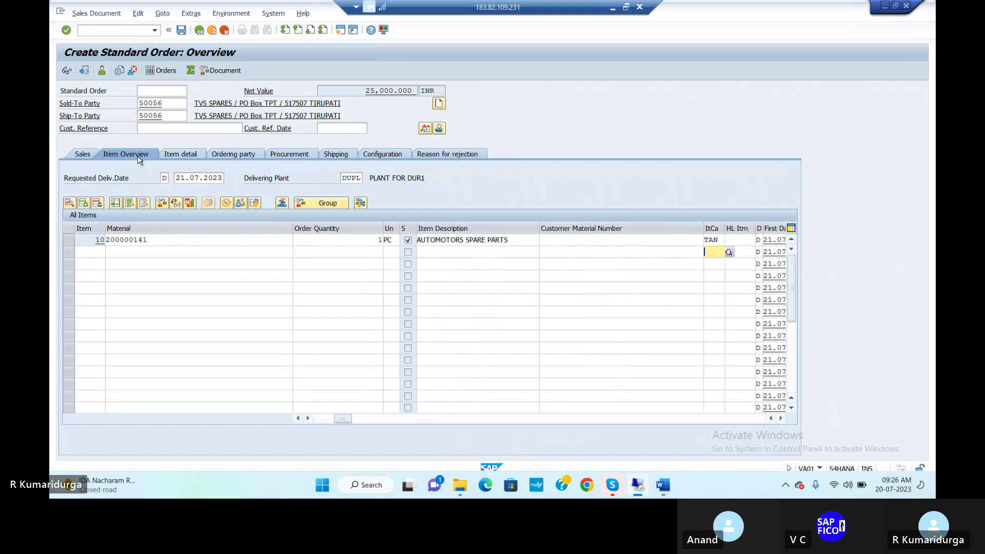
key("Tab")
key("Tab")
key("Tab")
key("Tab")
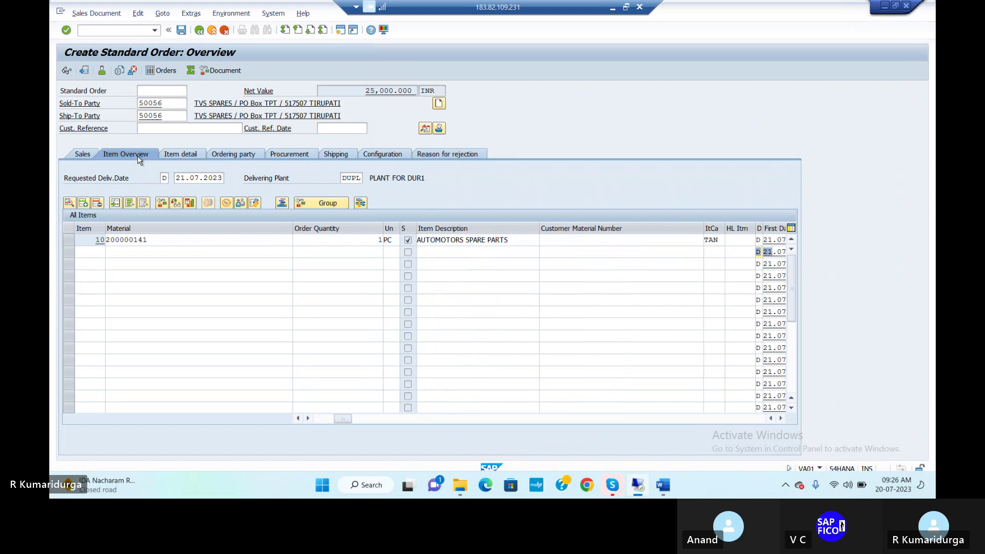
key("Tab")
key("Tab")
key("Tab")
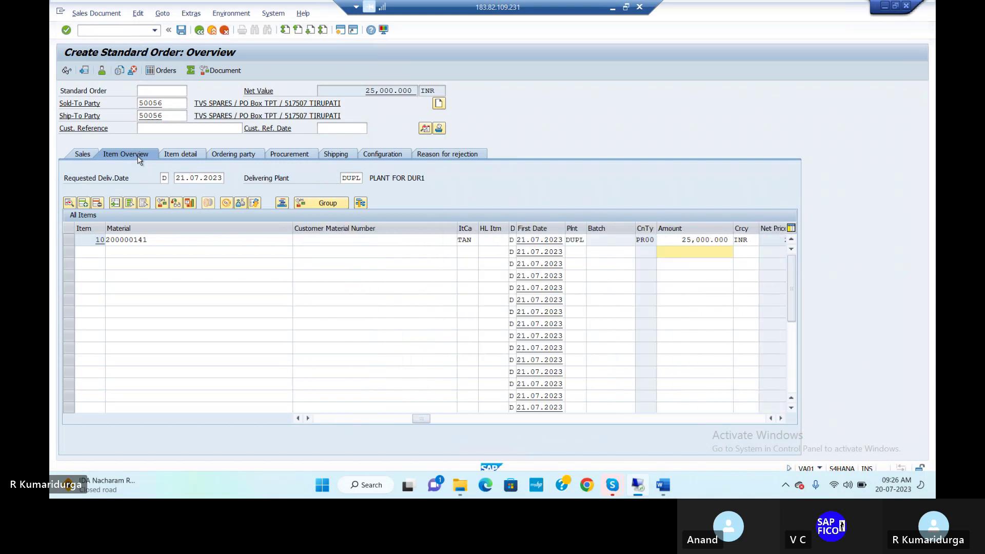
key("Tab")
key("Tab")
key("Tab")
key("Tab")
key("Tab")
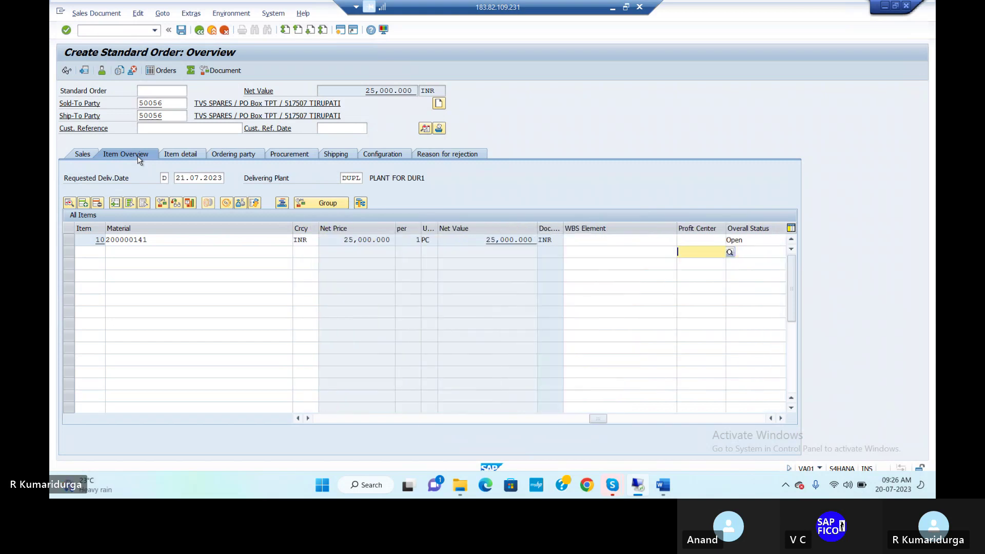
key("Tab")
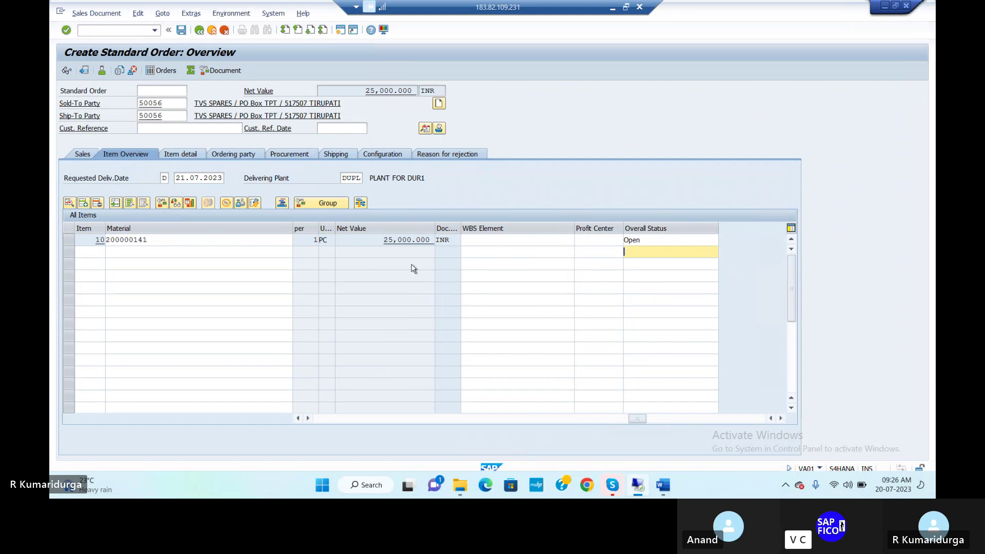
Look back through the item overview columns from overall status to the order quantity and requirement segment.
left_click(297, 418)
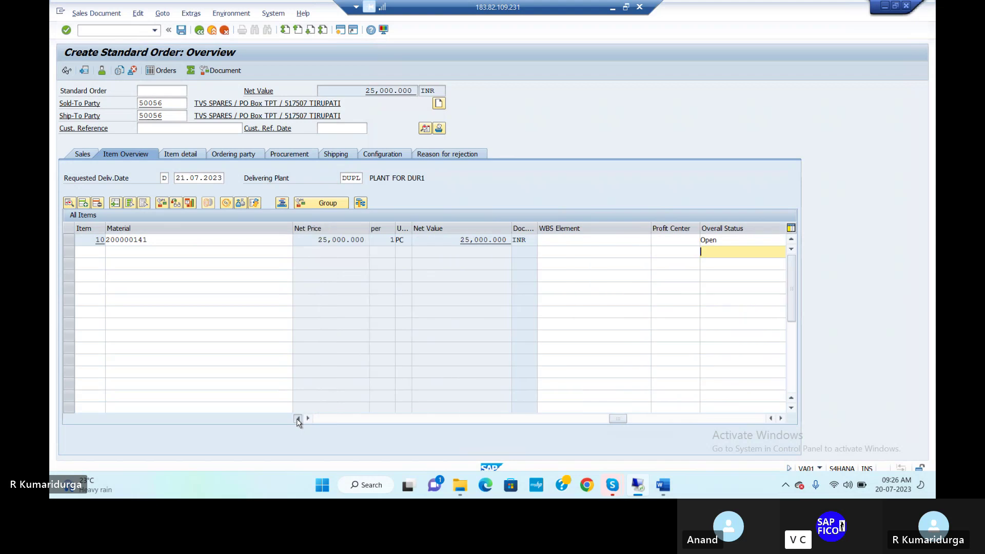
left_click(298, 418)
left_click(297, 418)
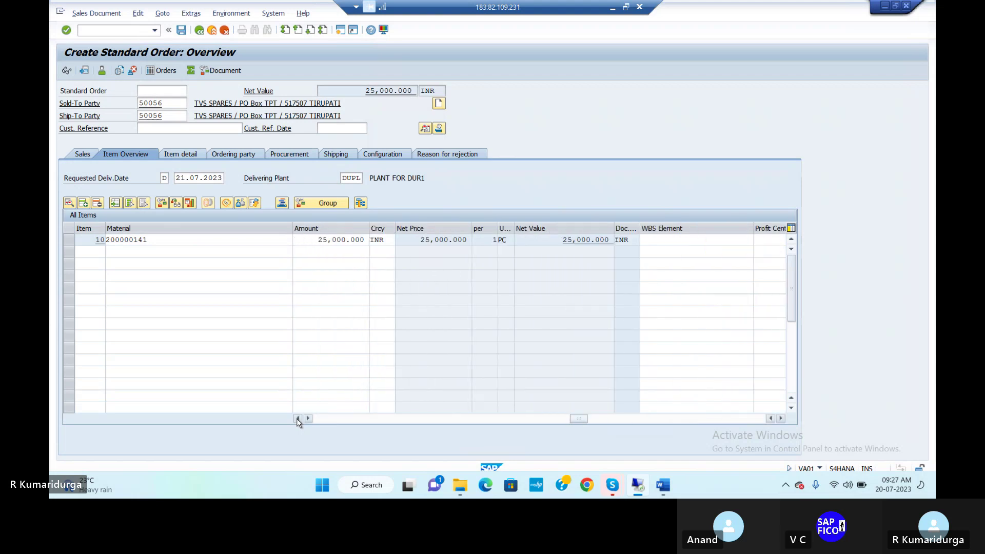
left_click(298, 419)
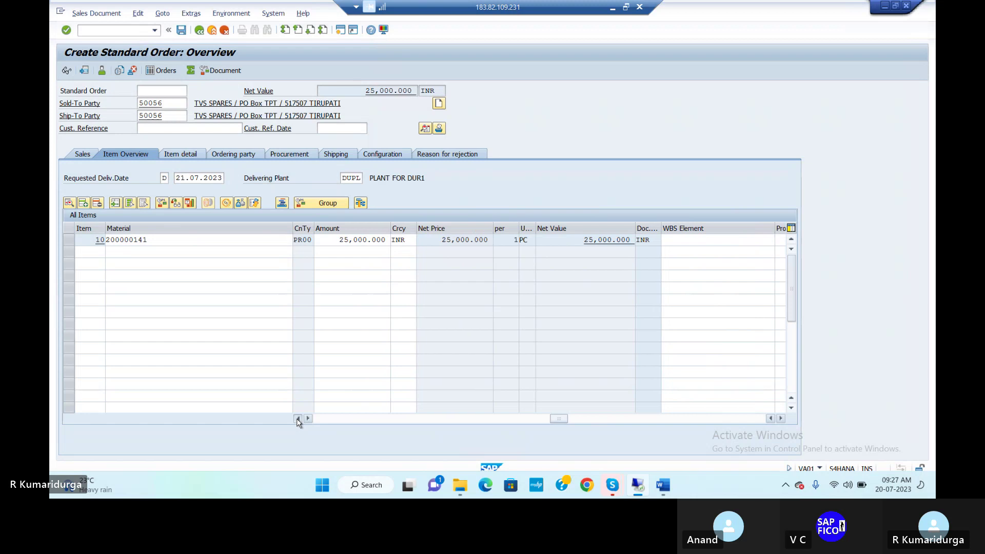
left_click(298, 418)
left_click(297, 418)
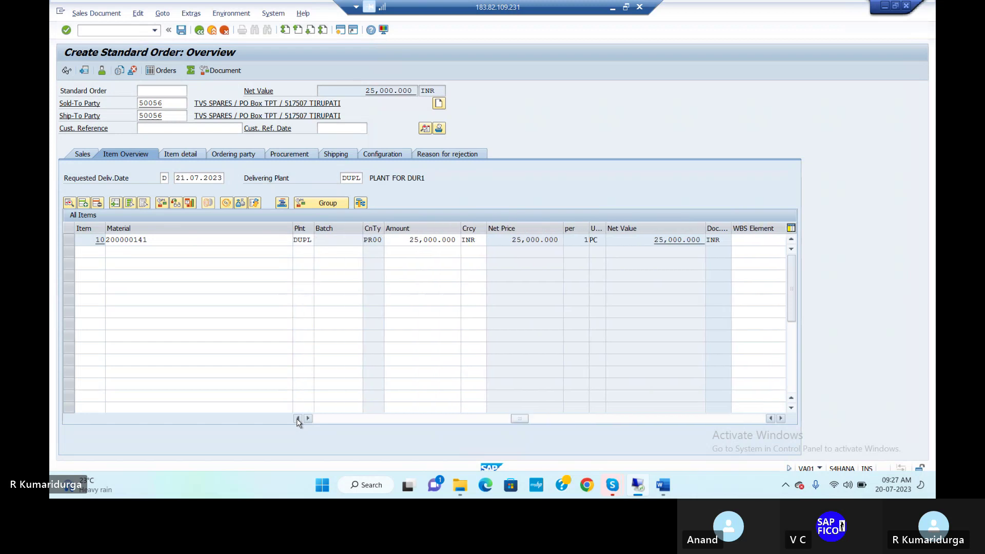
left_click(298, 419)
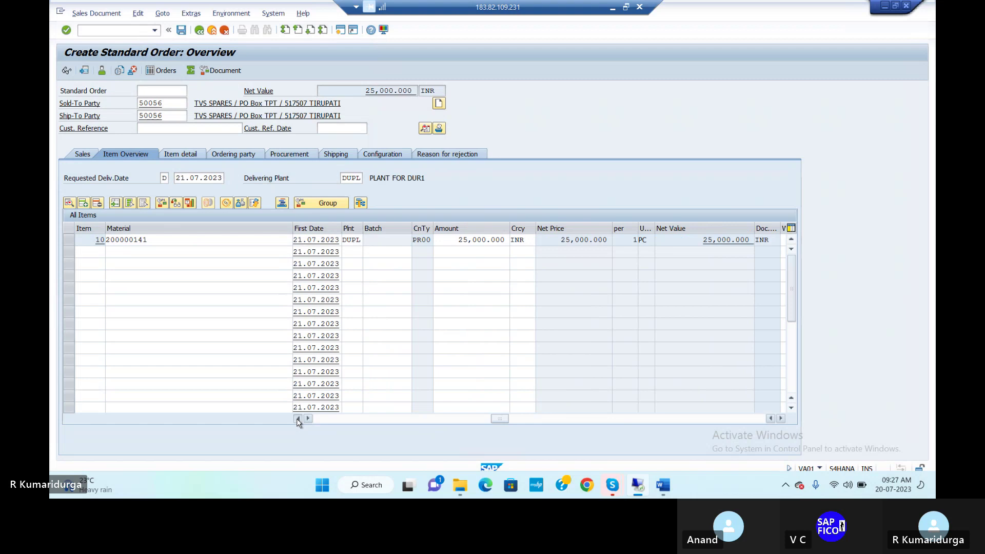
left_click(298, 418)
left_click(297, 418)
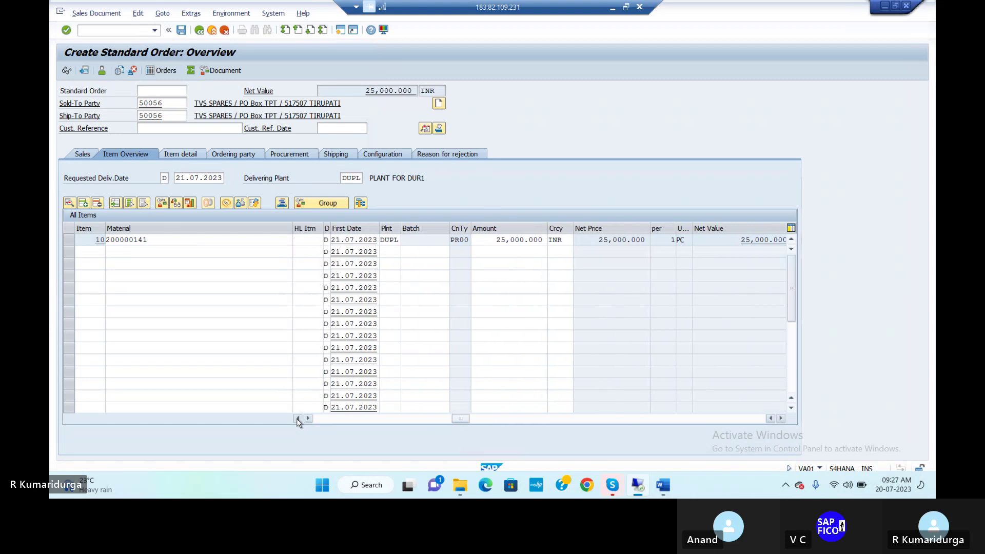
left_click(298, 418)
left_click(298, 418)
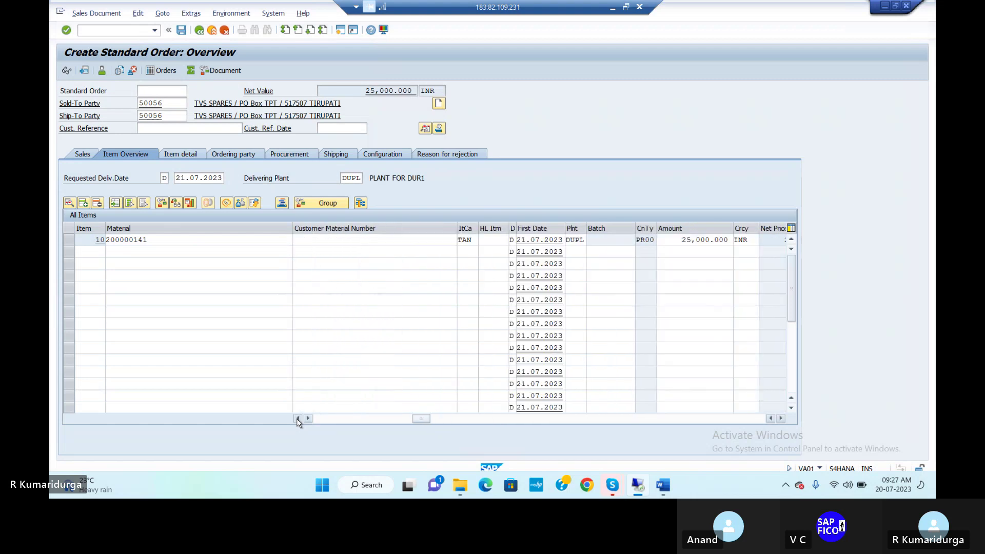
left_click(298, 418)
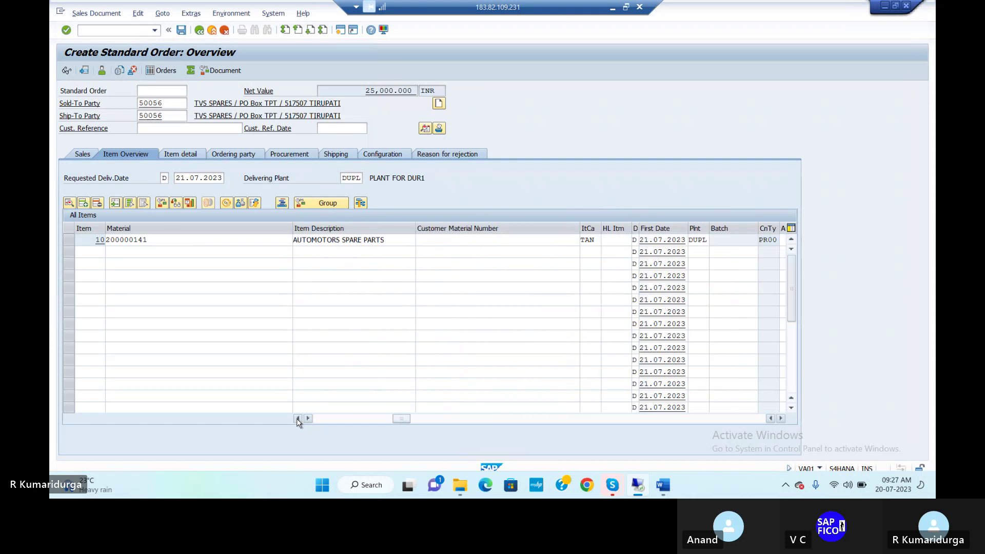
left_click(297, 418)
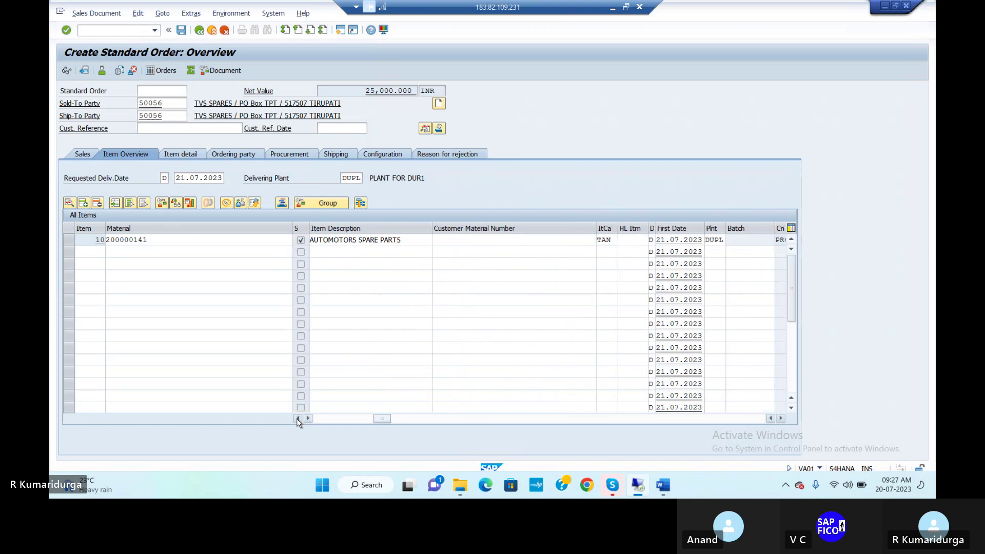
left_click(298, 419)
left_click(297, 418)
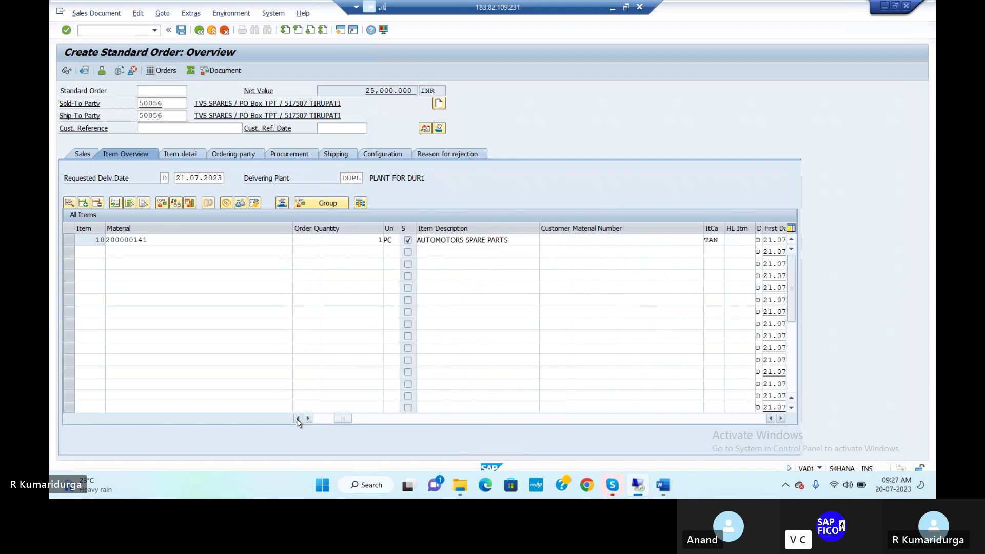
left_click(297, 418)
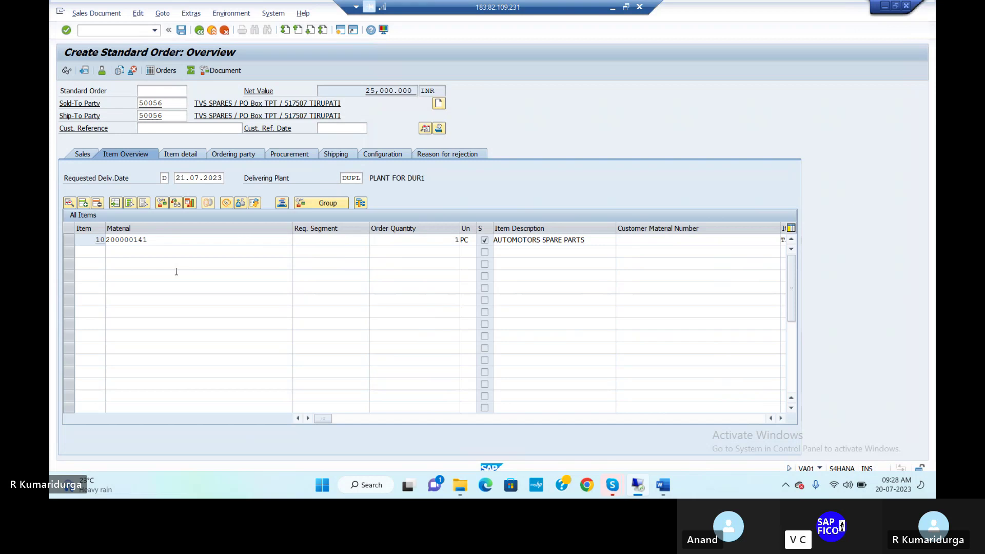
Go through the fields of item 10 one by one, from material to overall status, checking the amount and profit center.
left_click(189, 239)
key("Tab")
key("Tab")
key("Tab")
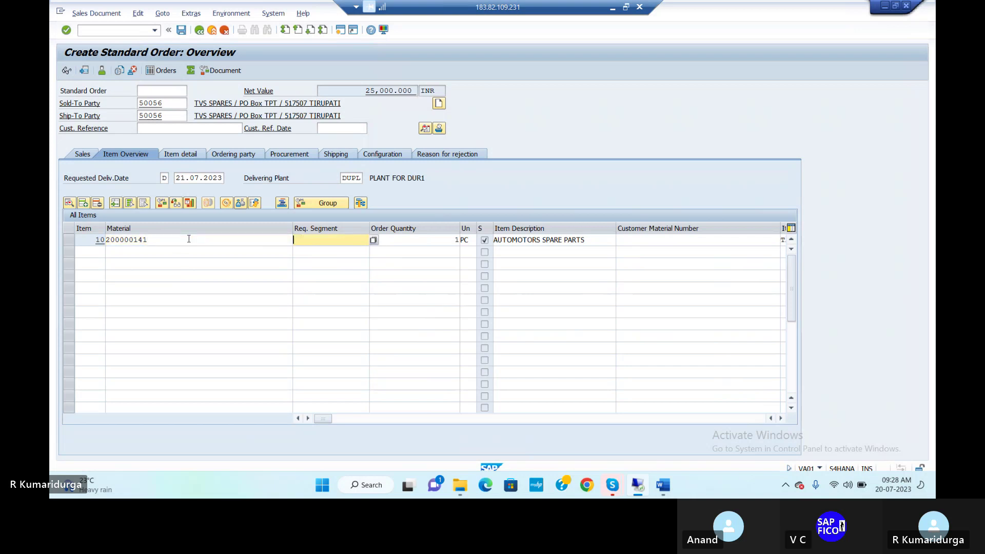
key("Tab")
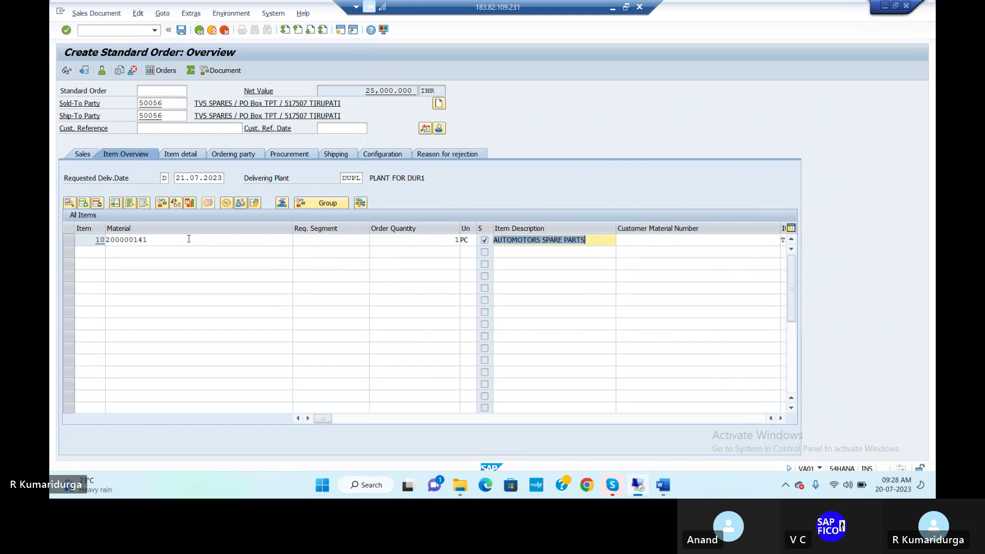
key("Tab")
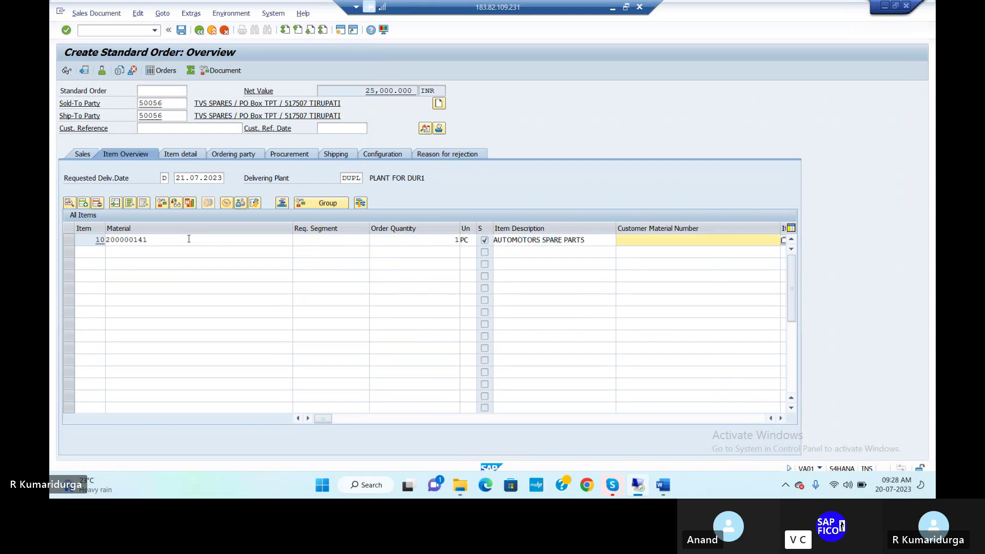
key("Tab")
key("Tab")
key("Tab")
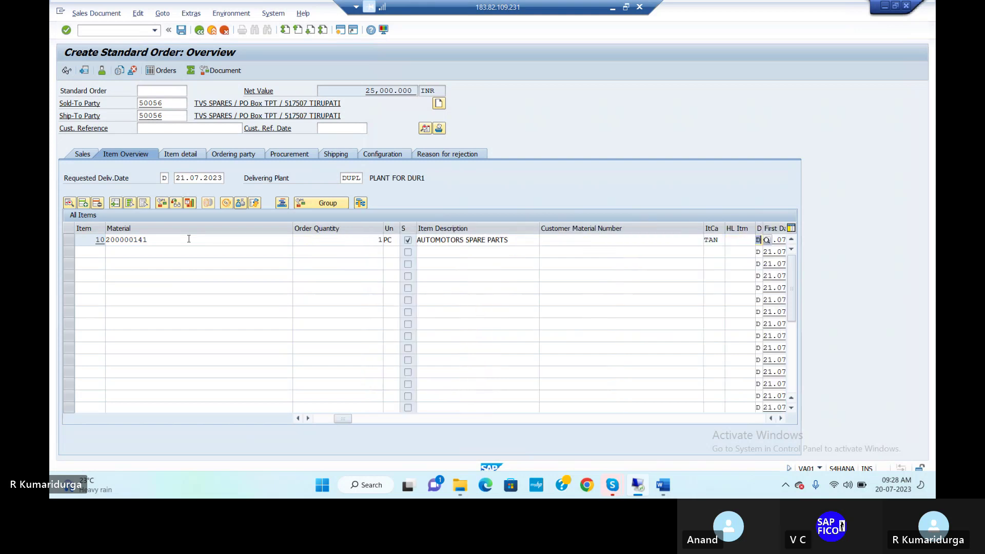
key("Tab")
key("Tab")
key("Tab")
key("Tab")
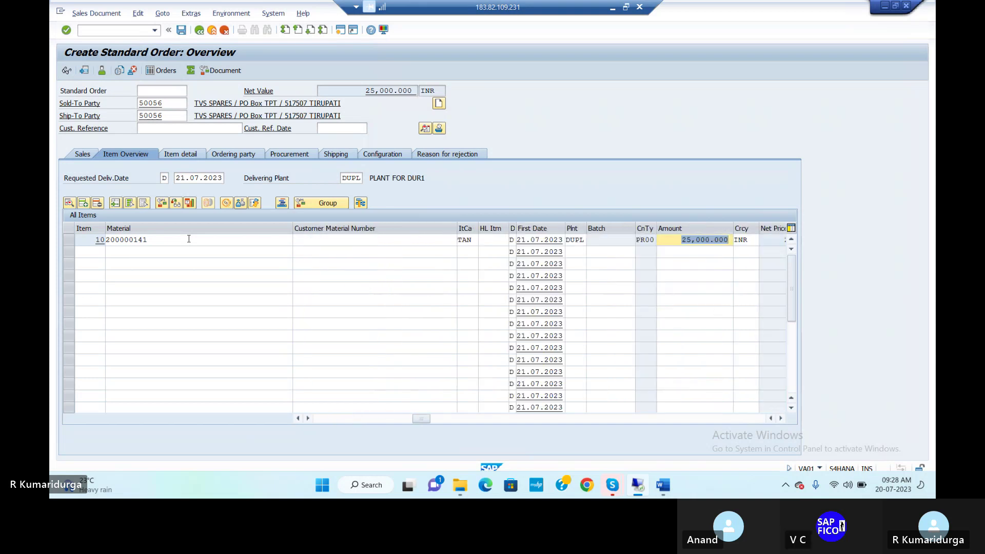
key("Tab")
key("Tab")
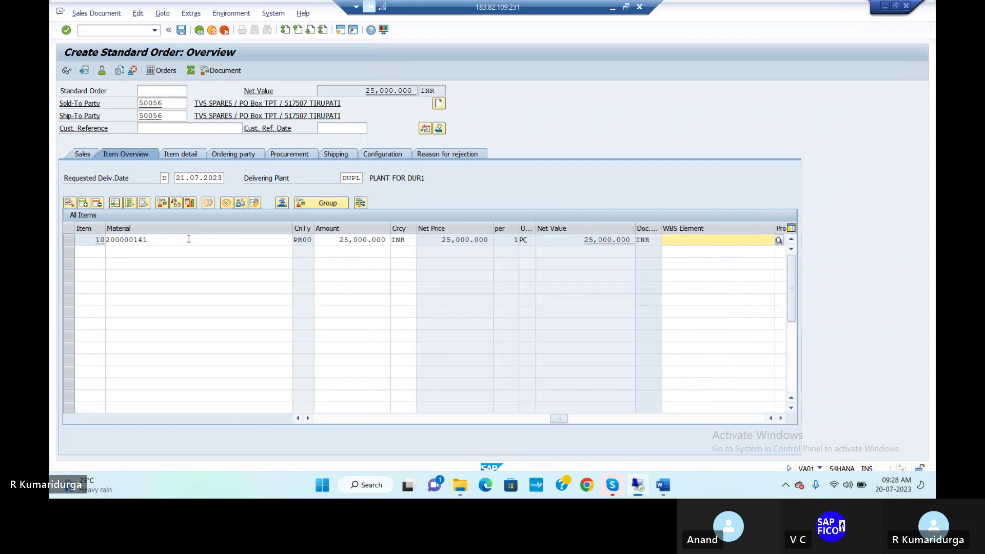
key("Tab")
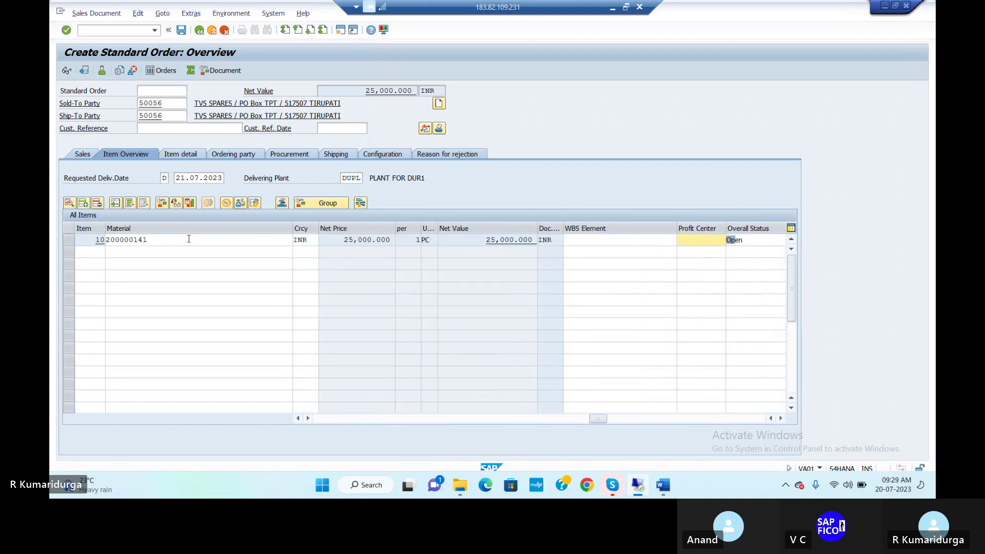
key("Tab")
key("Tab")
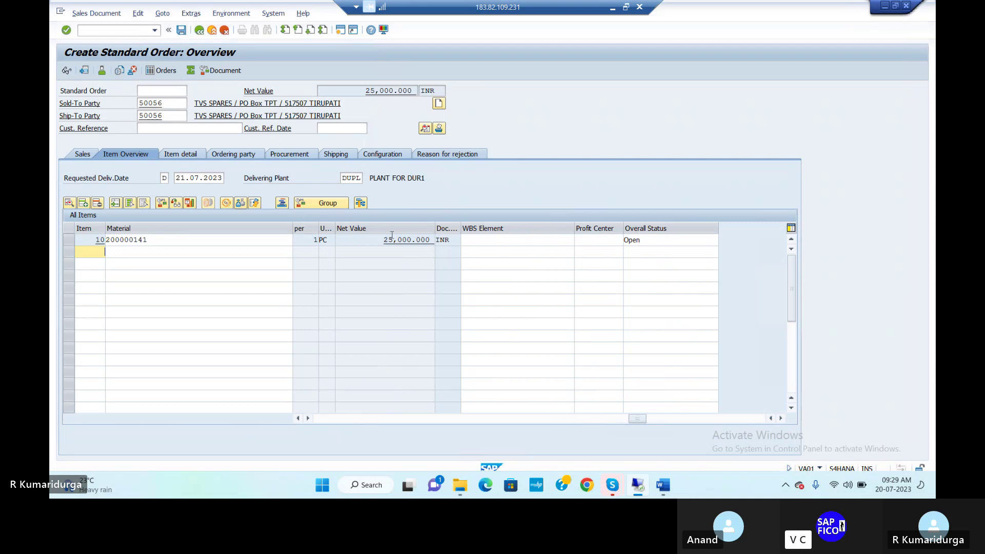
Try to save the order, and fill in the customer reference missing from the incomplete document with MATERIAL SELLING.
left_click(181, 30)
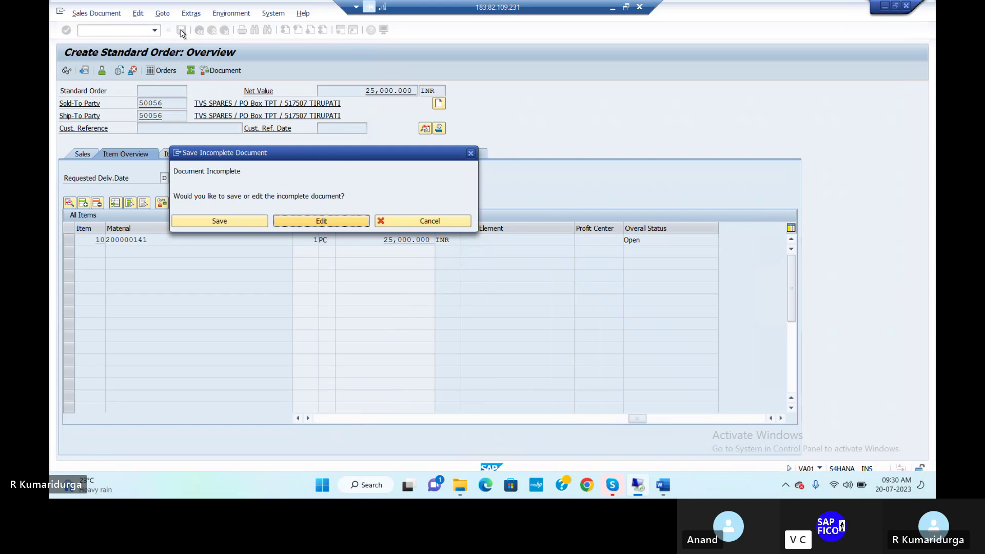
left_click(321, 221)
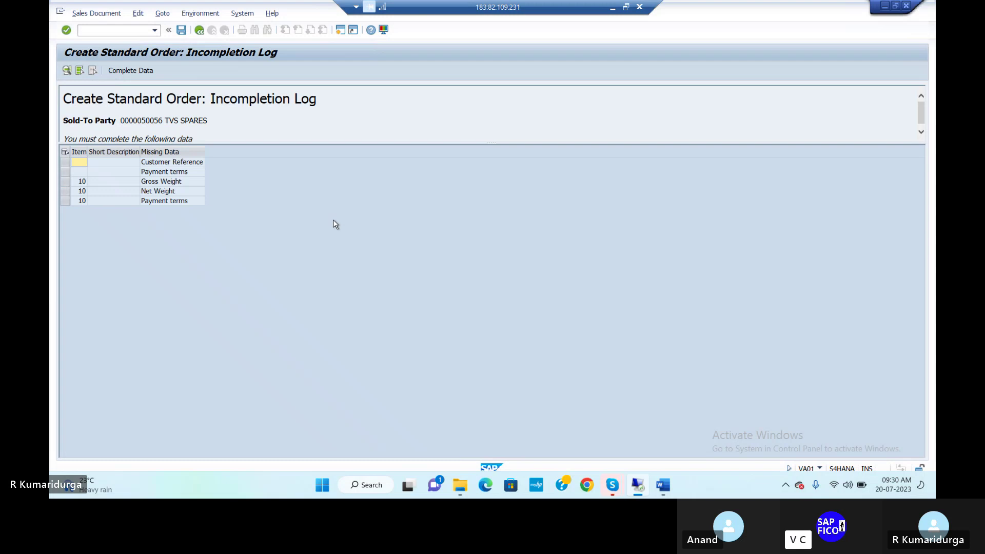
double_click(182, 163)
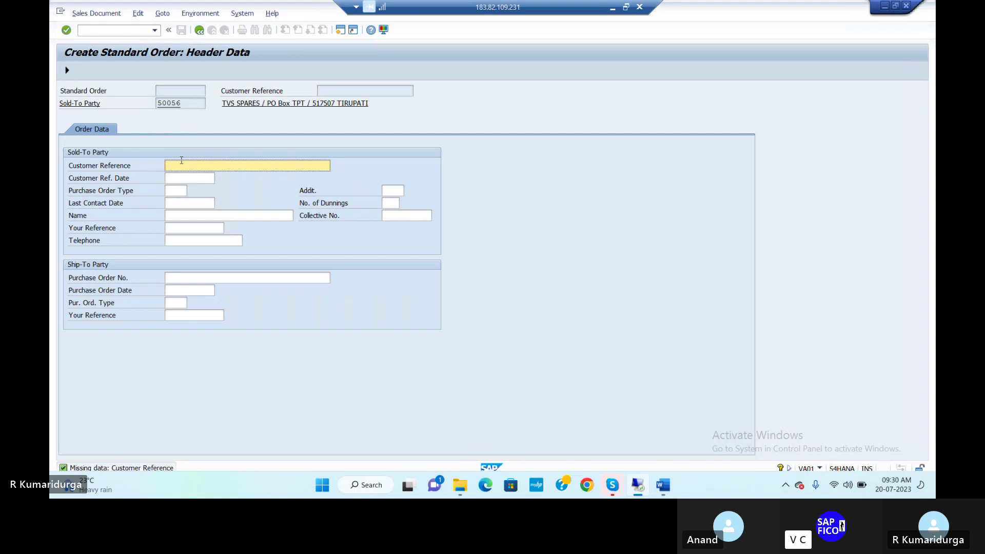
type("MATERIAL SELLING")
key("Return")
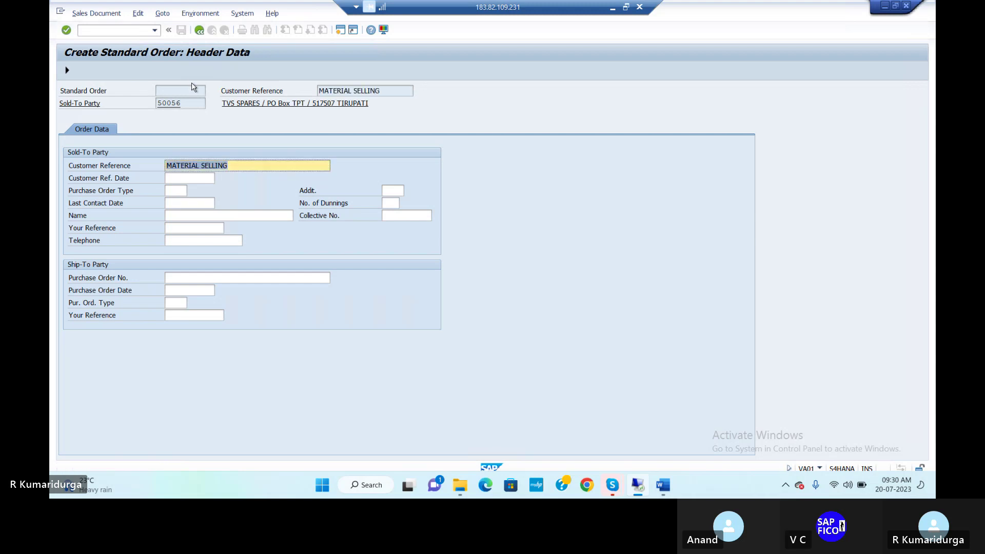
Complete the order's missing payment terms from the incompletion log with 0001, payable immediately without deduction.
left_click(199, 30)
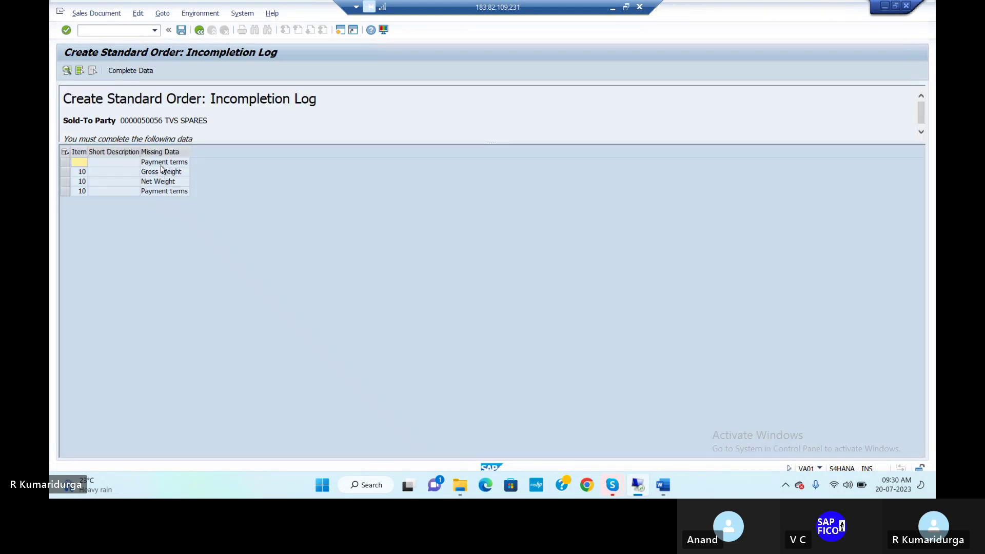
double_click(166, 165)
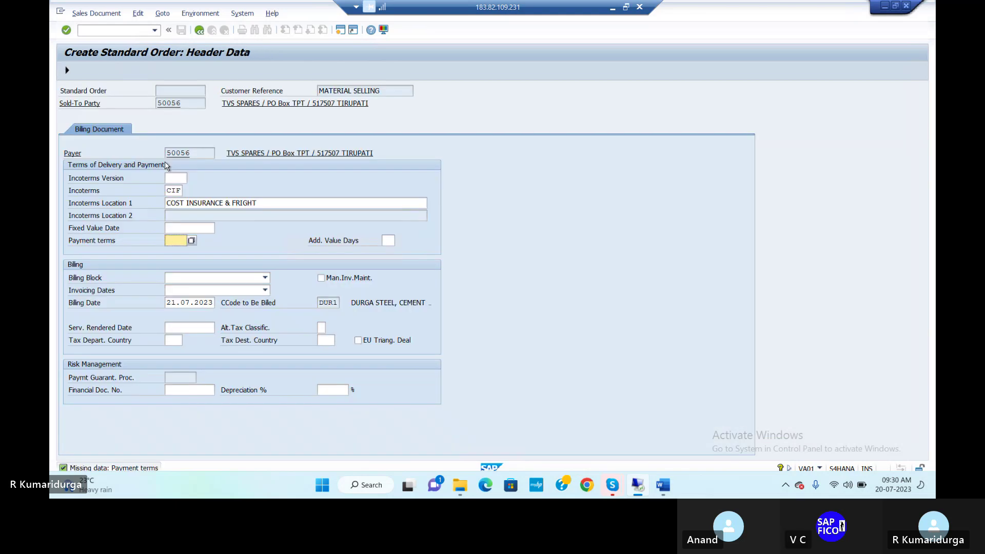
left_click(191, 243)
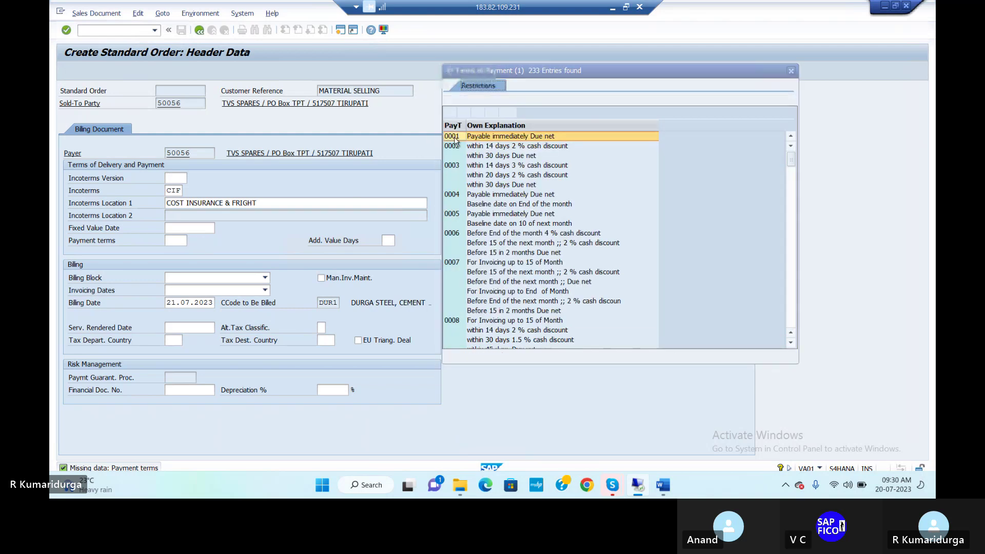
double_click(455, 137)
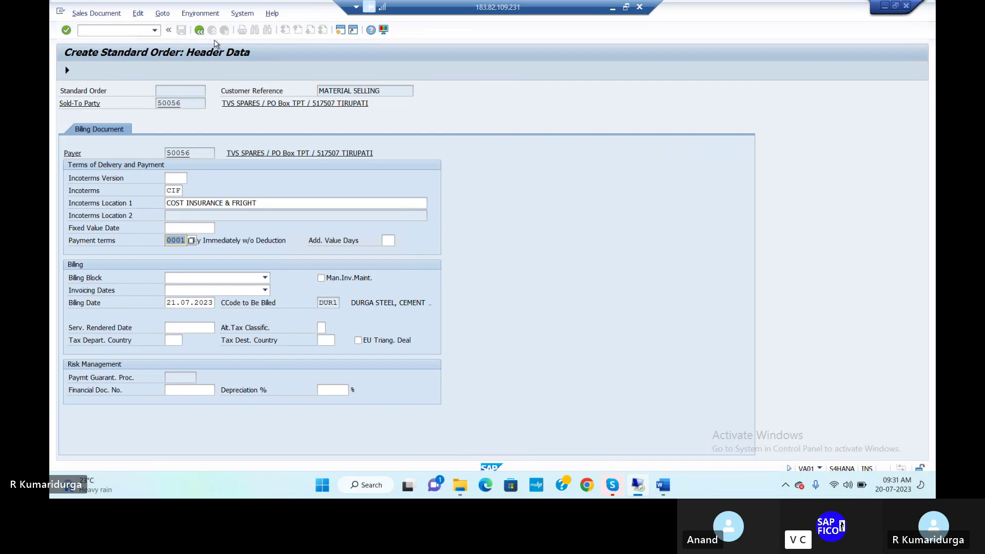
left_click(200, 30)
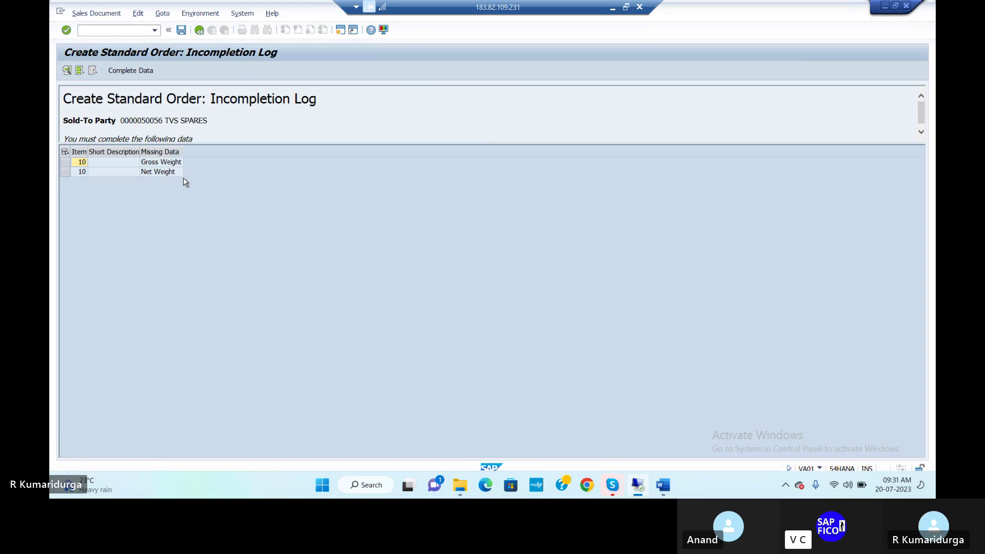
Complete item 10's shipping data with storage location DUSL and a net and gross weight of 1 KG, and save the order.
double_click(170, 162)
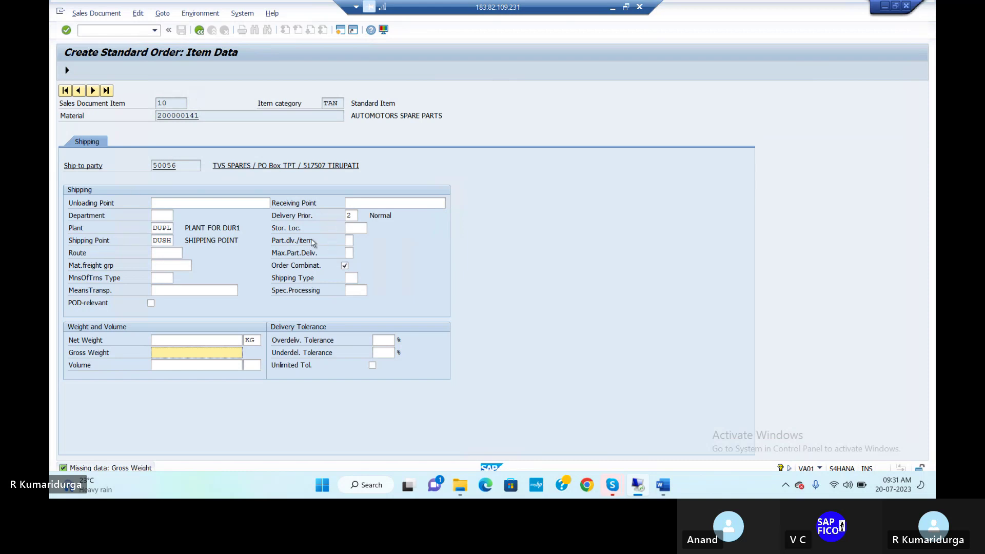
left_click(353, 225)
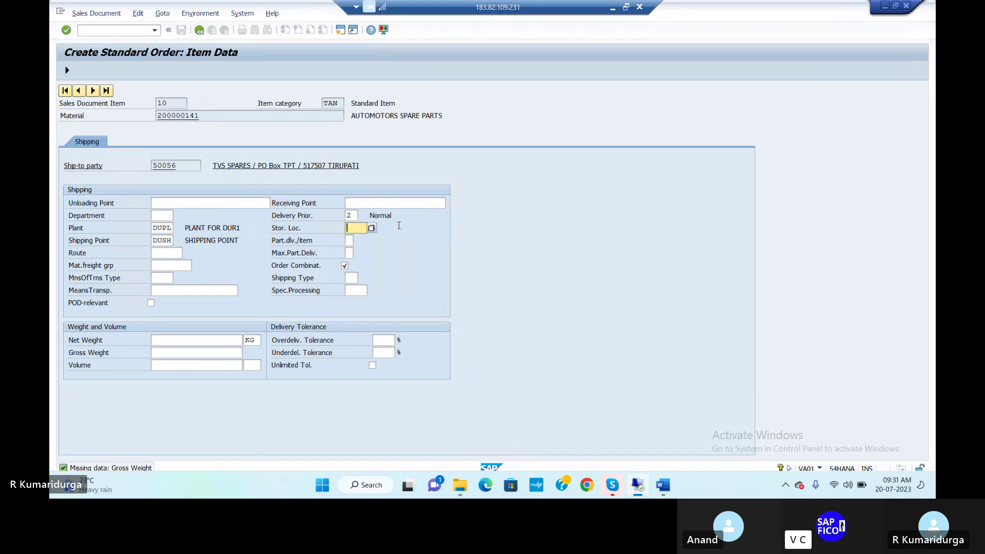
type("DUSL")
left_click(205, 341)
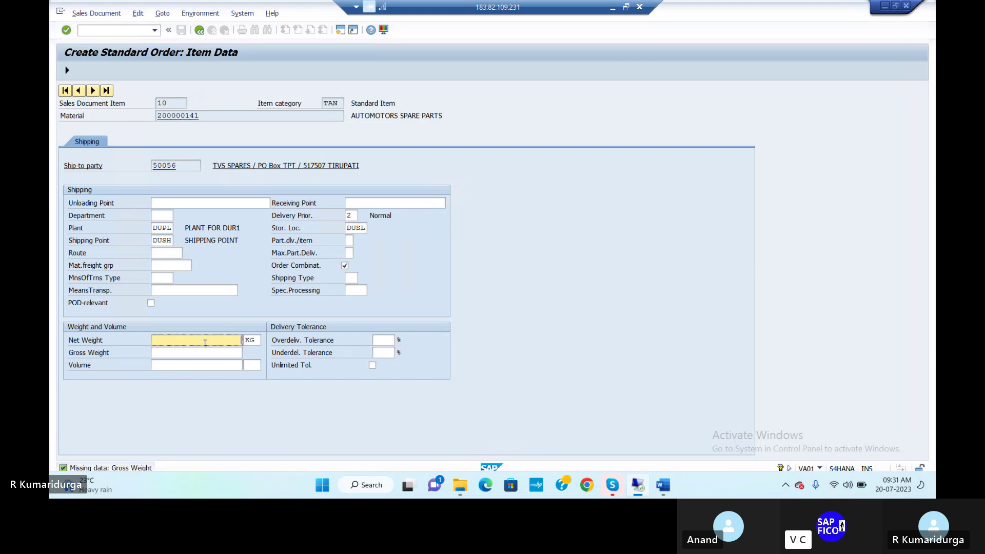
left_click(201, 353)
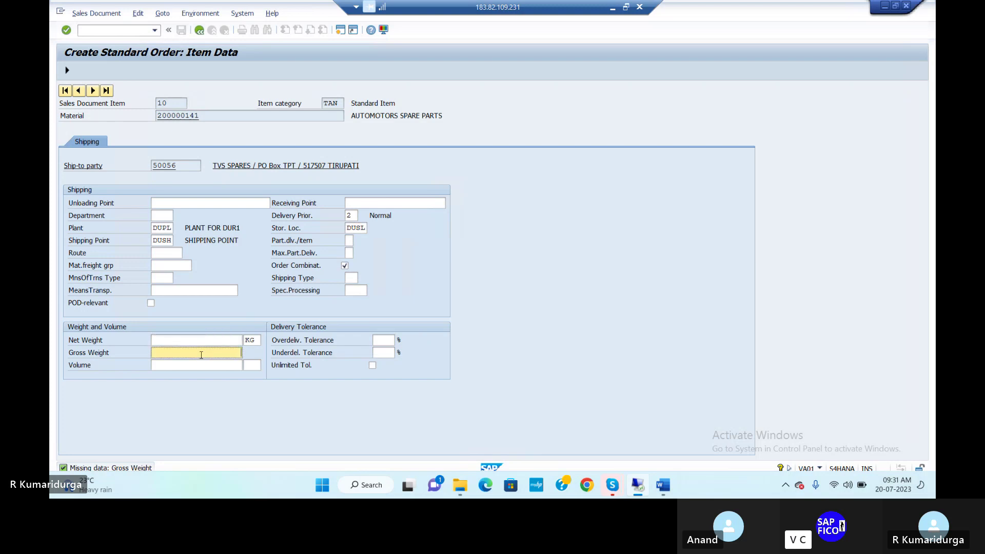
type("1")
left_click(209, 341)
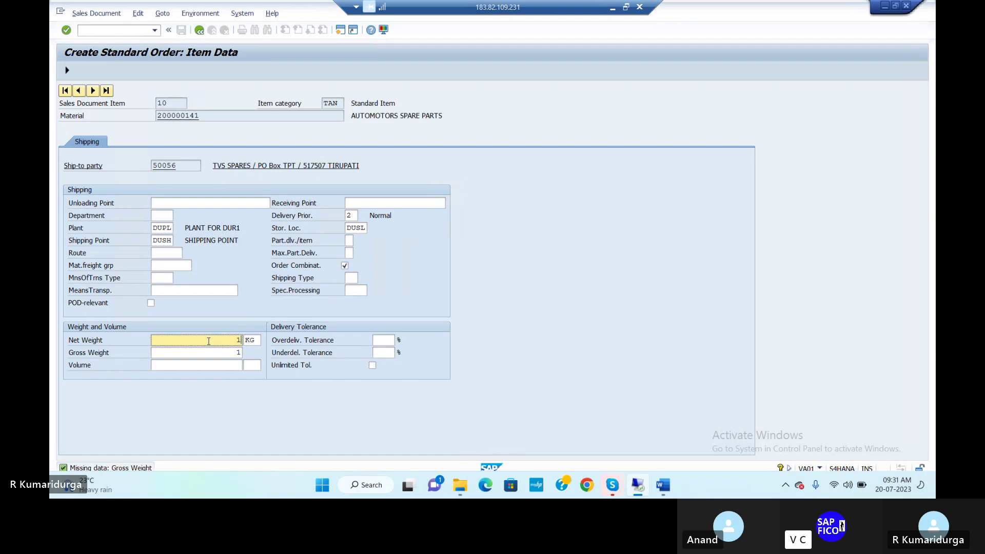
key("Return")
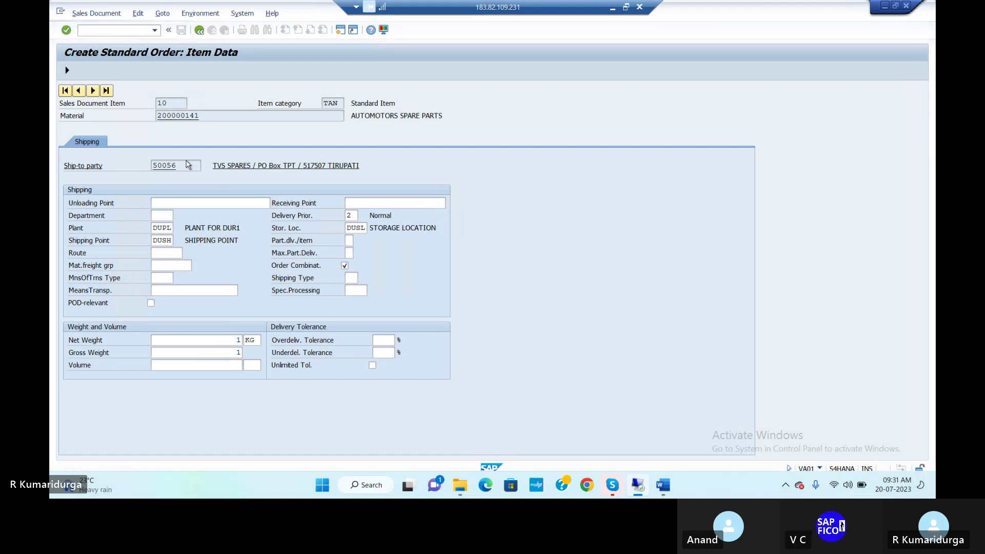
key("F3")
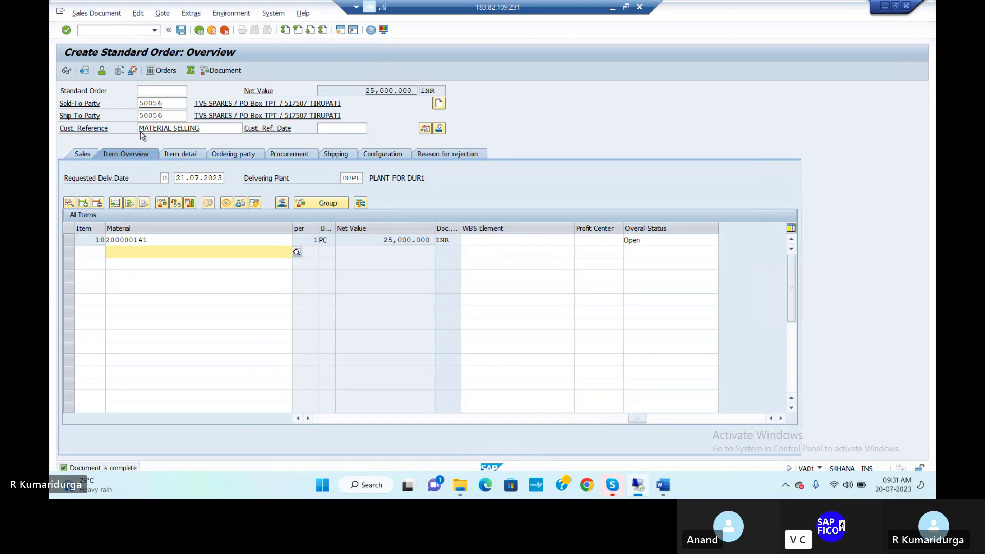
left_click(180, 31)
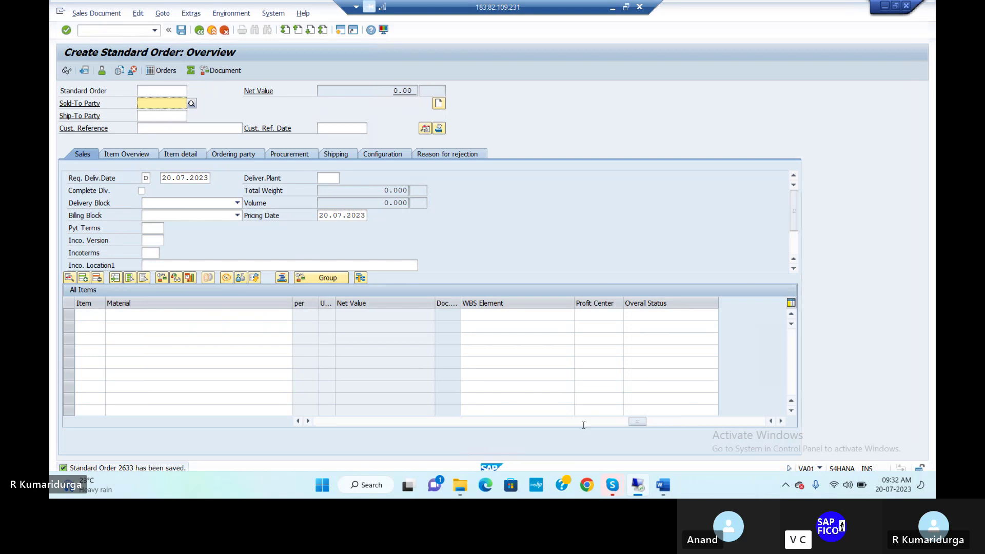
Switch to the FI SD INTEGRATION document in Word and replace the number on the VA01 line with the new sales order number.
left_click(662, 490)
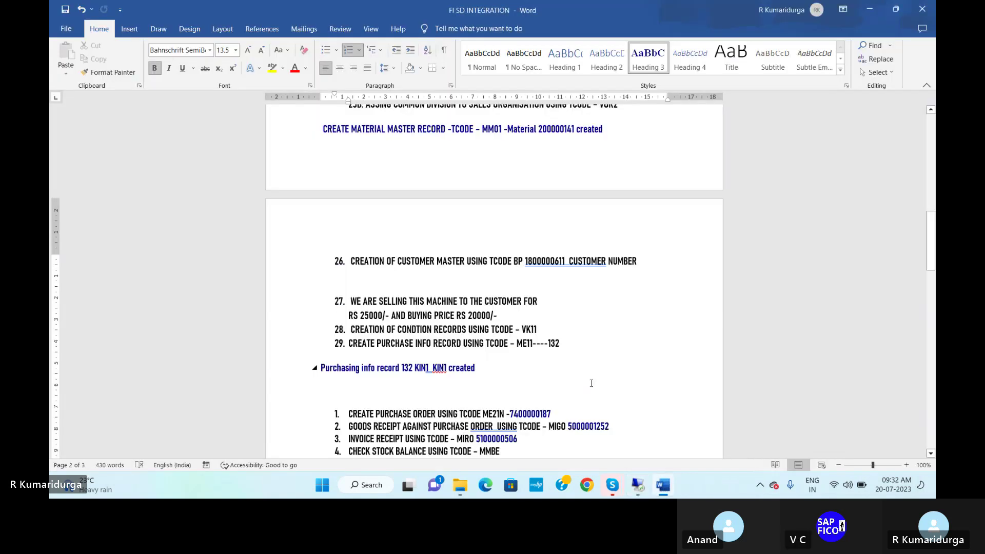
scroll(591, 383, "down", 4)
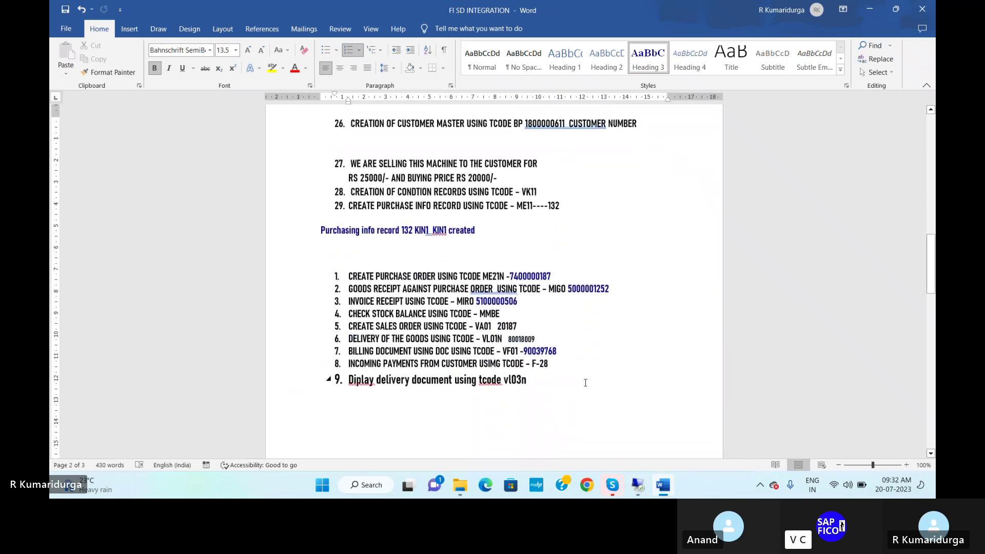
left_click(519, 322)
key("BackSpace")
key("BackSpace")
key("BackSpace")
key("BackSpace")
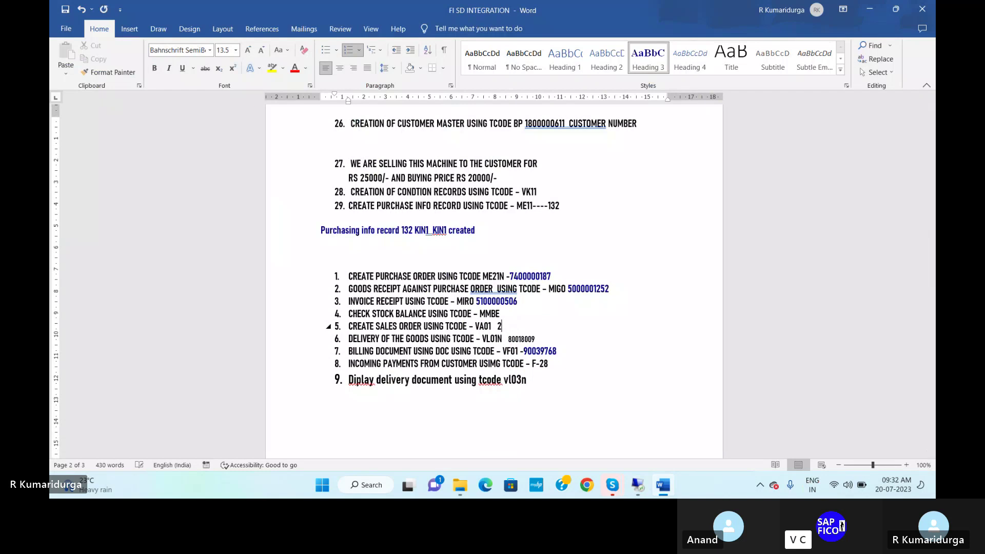
type("633")
key("Return")
key("BackSpace")
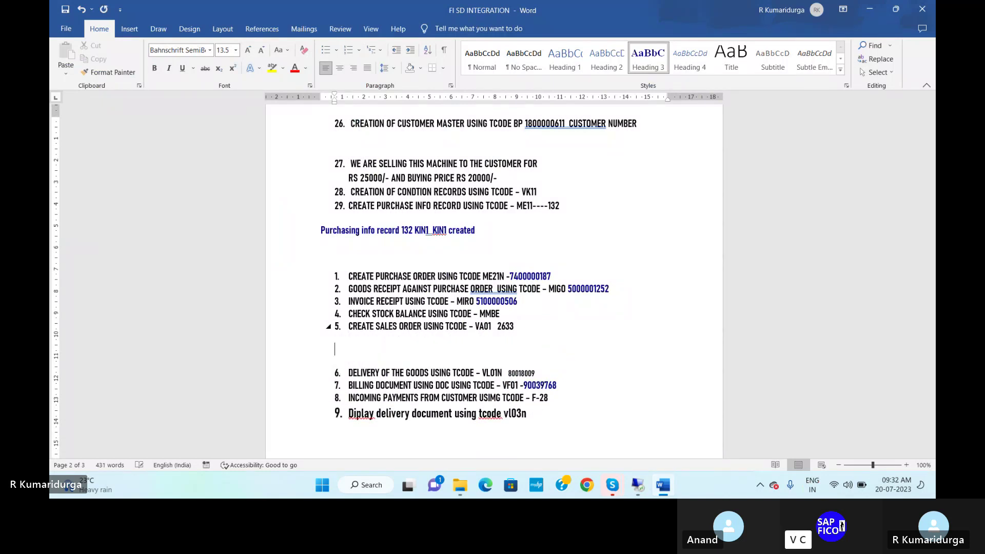
key("BackSpace")
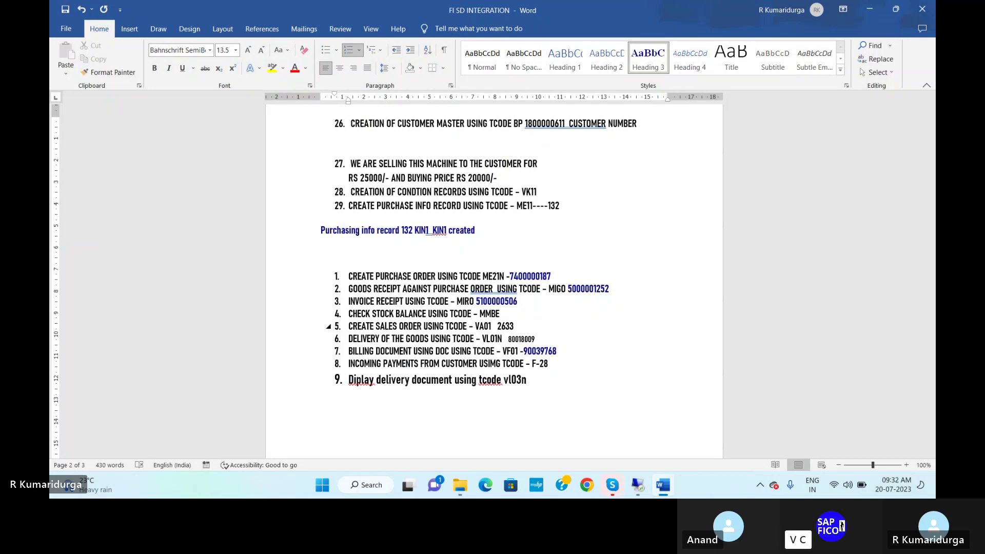
Switch back to SAP and start an outbound delivery in VL01N for the saved sales order with selection date 21.07.2023.
left_click(638, 487)
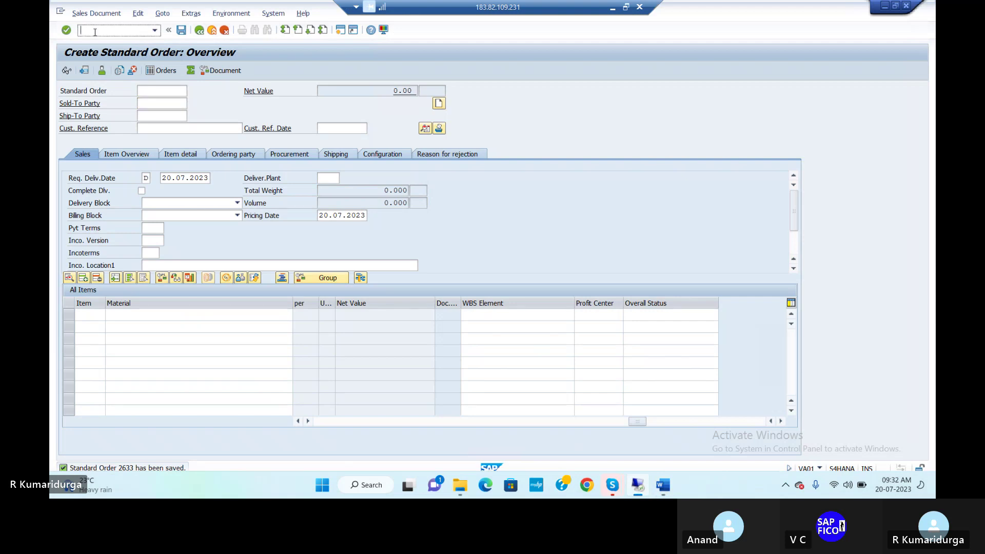
type("/NVL01N")
key("Return")
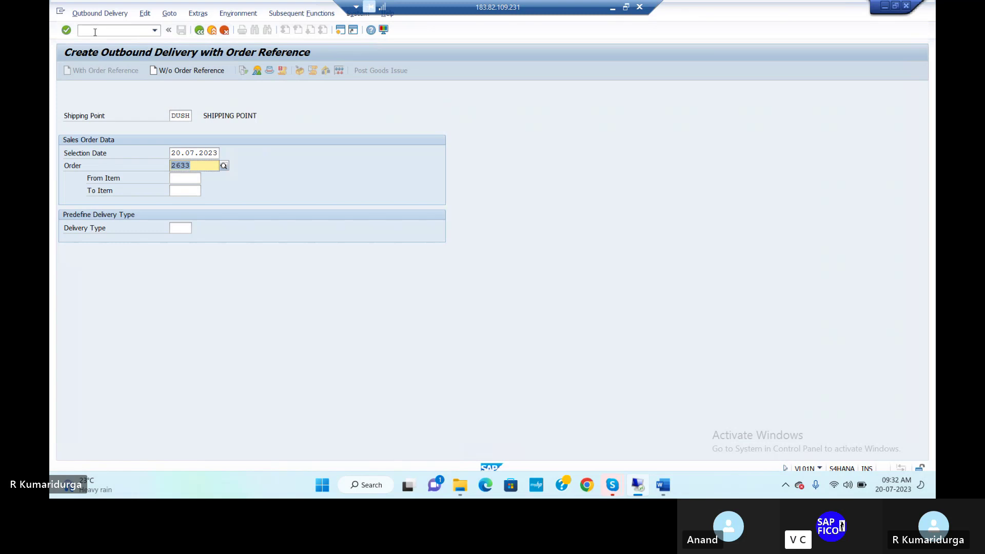
left_click(176, 153)
key("Delete")
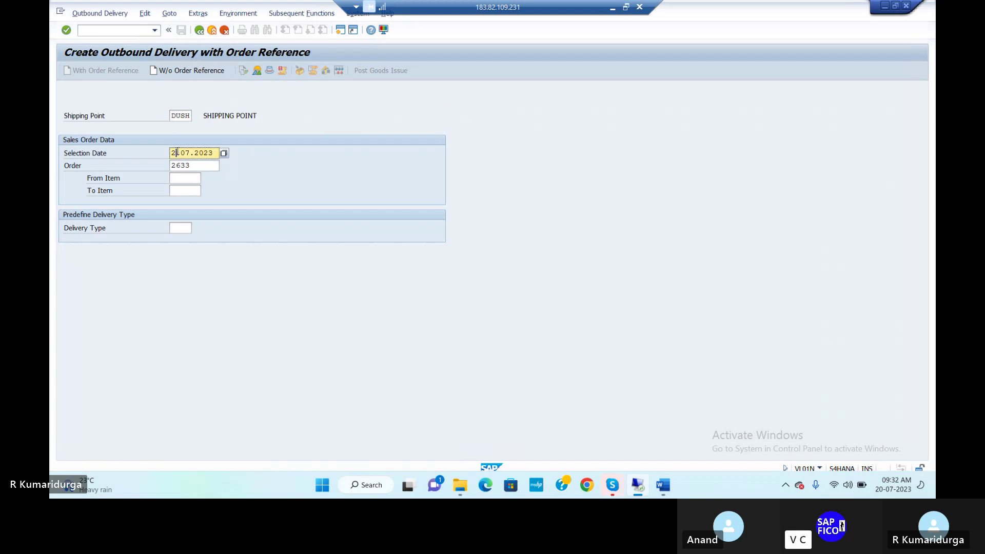
type("1")
left_click(203, 165)
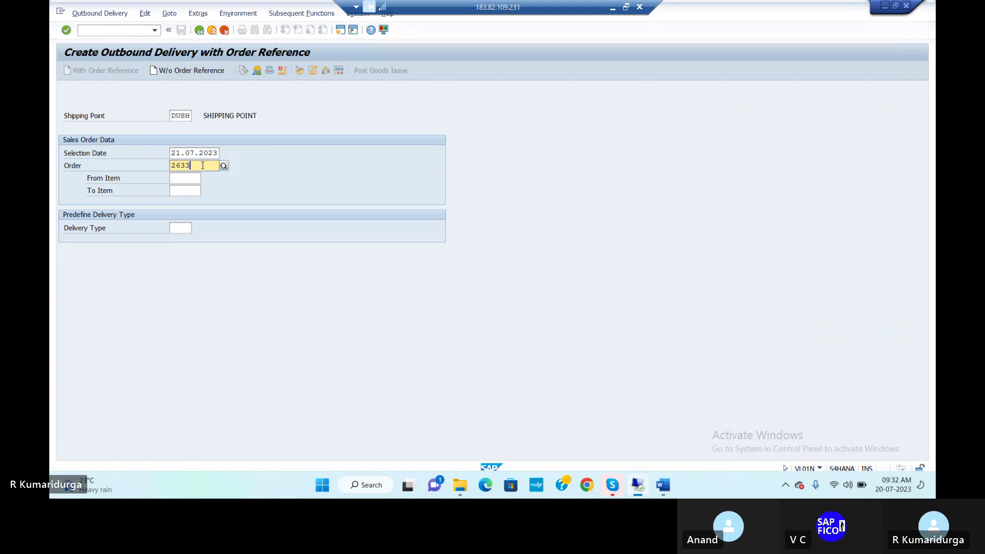
key("Return")
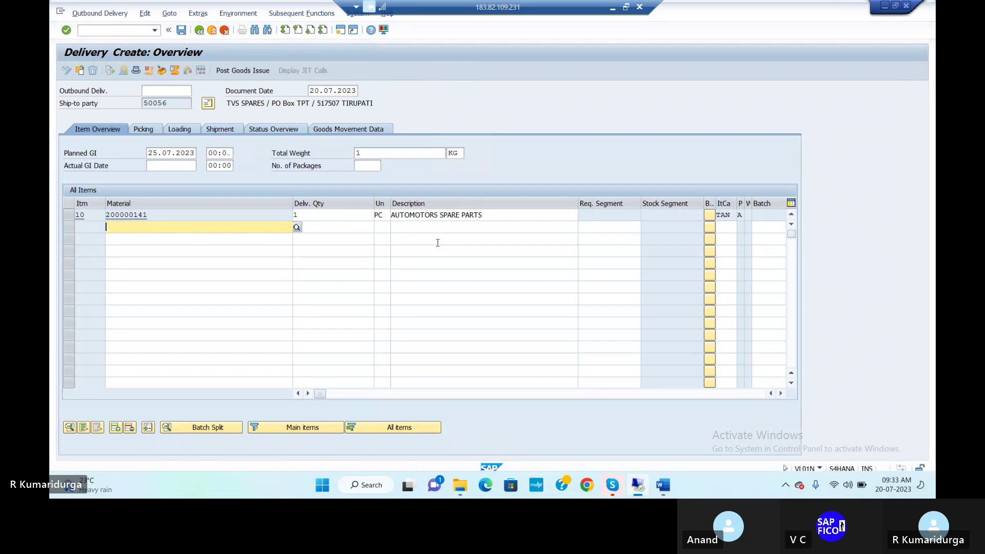
Set the picked quantity of delivery item 10 to 1.
key("Tab")
key("Tab")
key("Tab")
key("Tab")
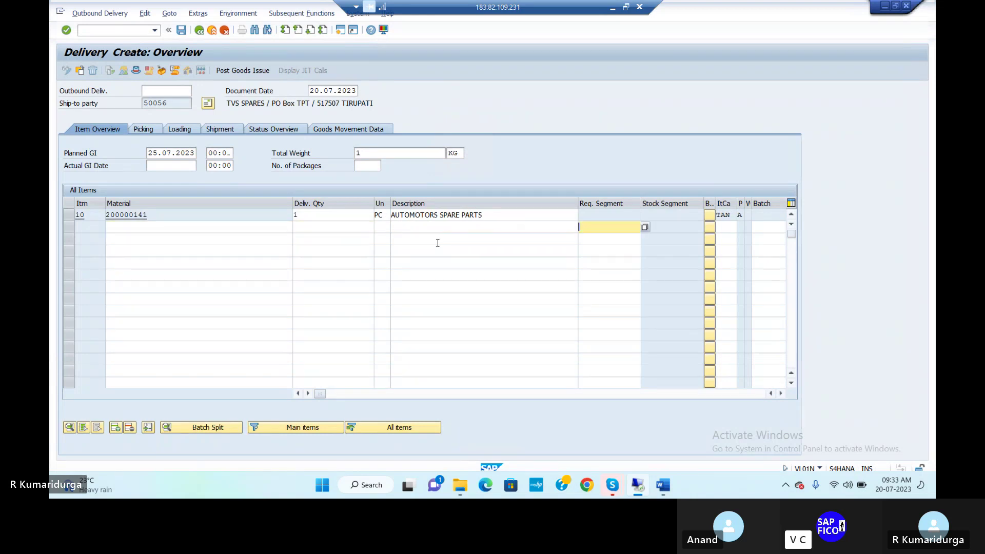
key("Tab")
key("Tab")
key("Tab")
key("Tab")
key("Tab")
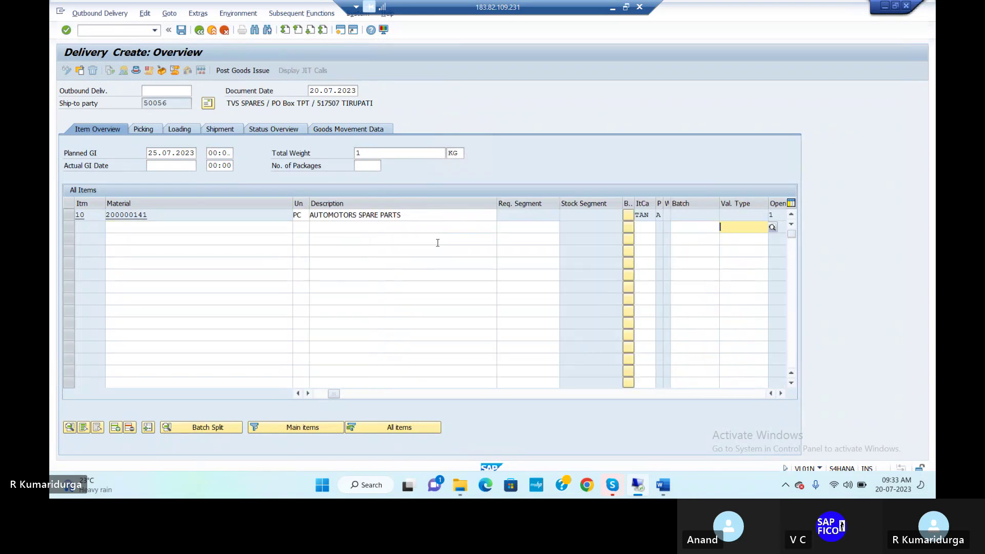
key("Tab")
key("Tab")
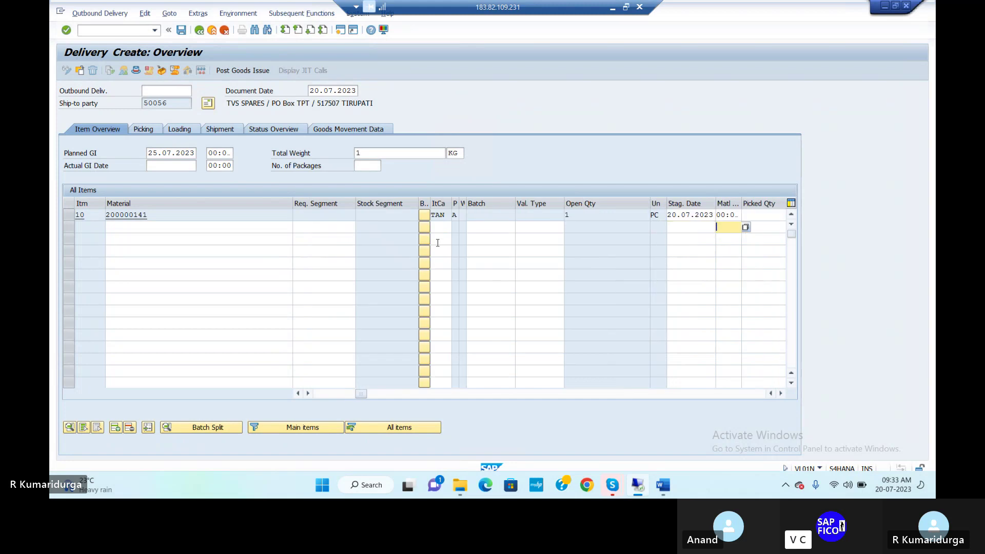
key("Tab")
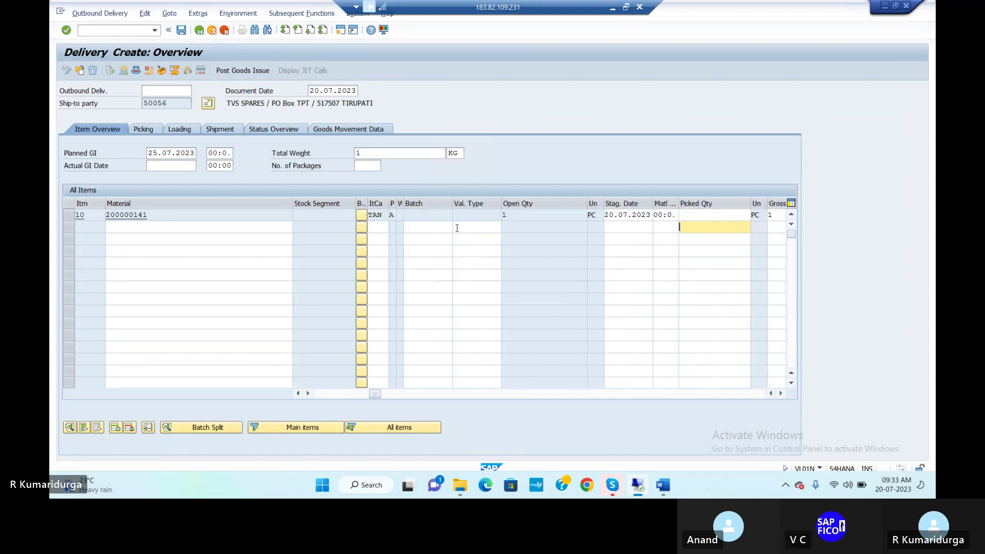
left_click(715, 216)
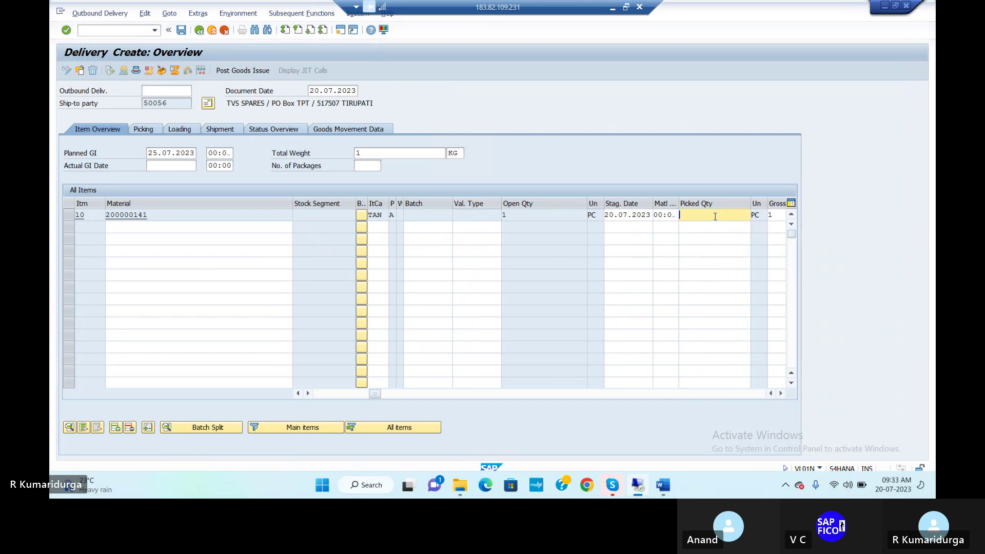
type("1")
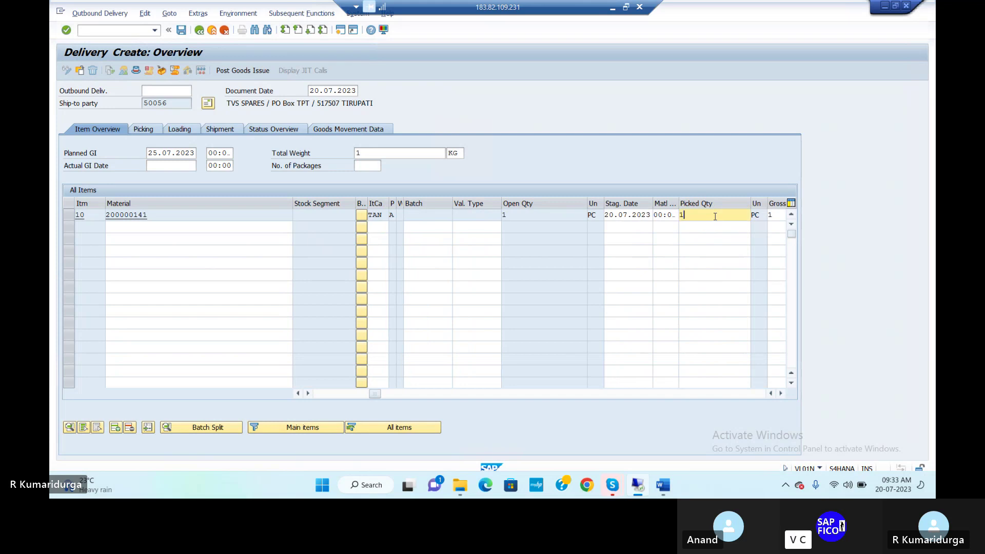
Check item 10's remaining delivery columns, from gross weight and volume to tolerances, plant, storage location and customer material number.
key("Tab")
key("Tab")
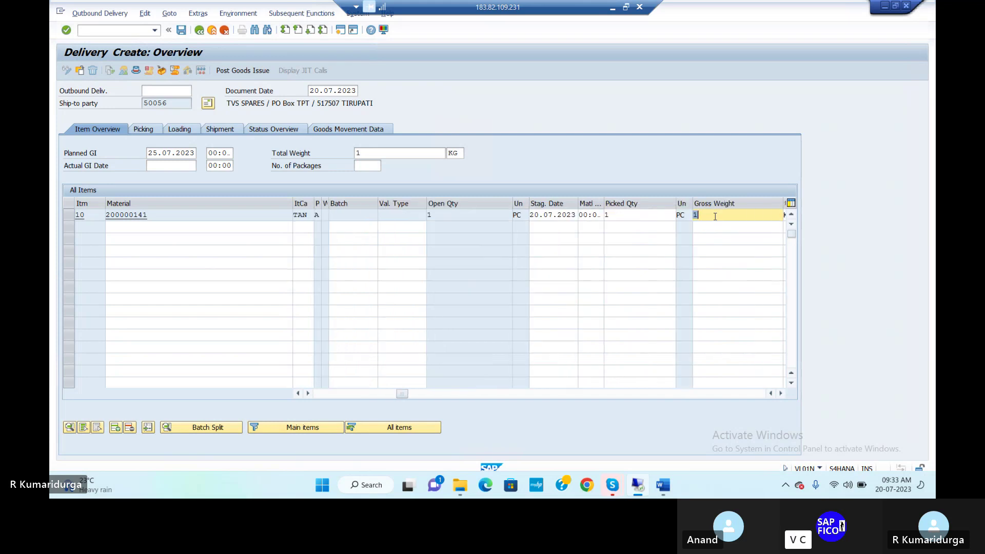
key("Tab")
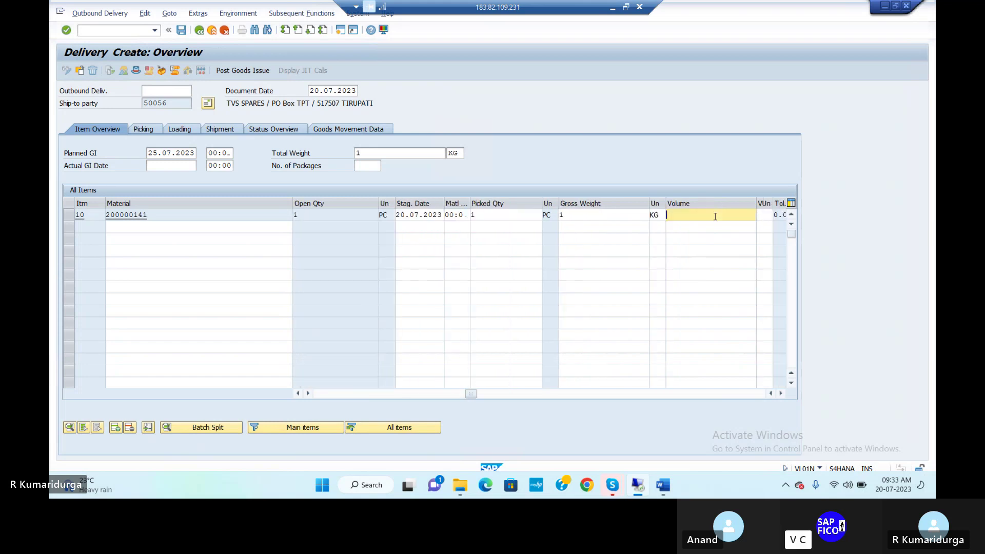
key("Tab")
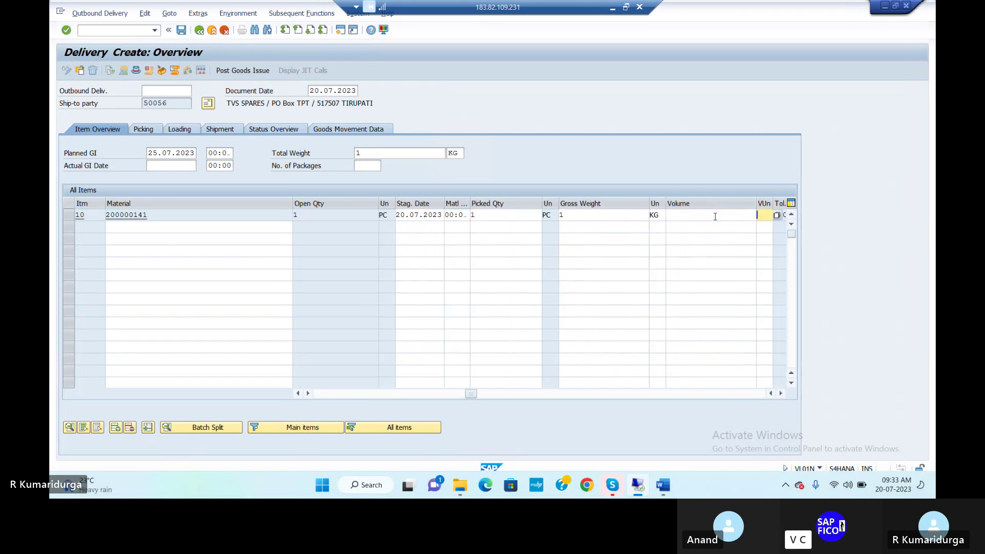
key("Tab")
key("Tab")
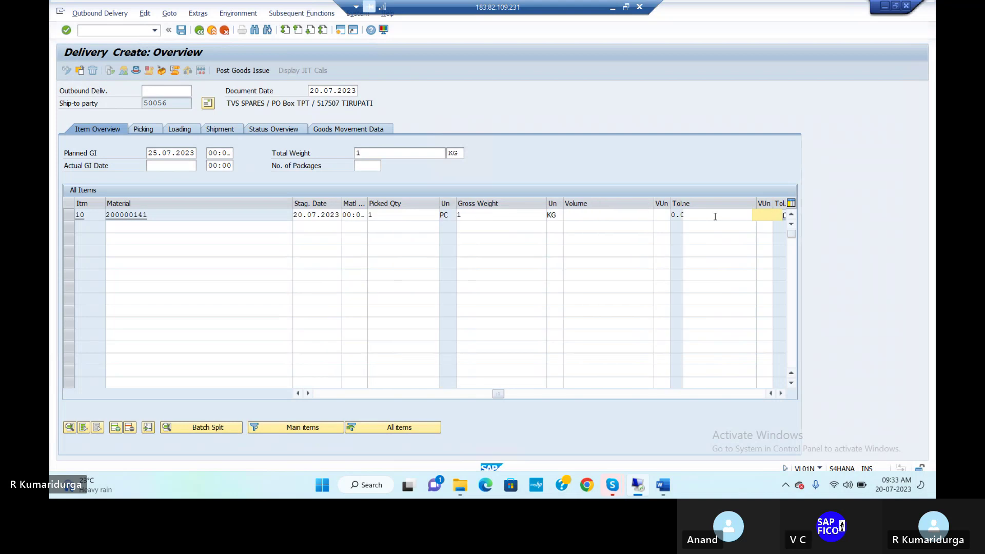
key("Tab")
key("Tab")
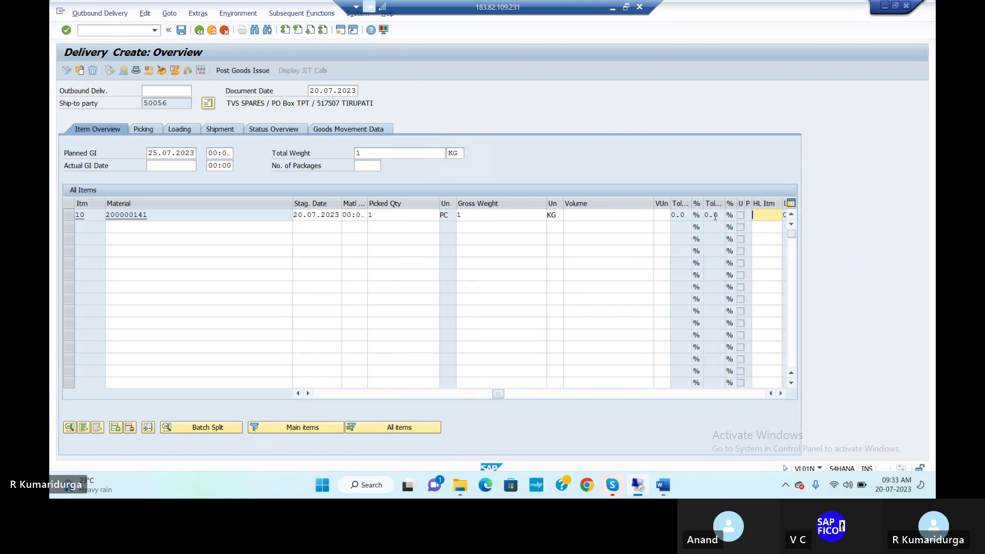
key("Tab")
key("Tab")
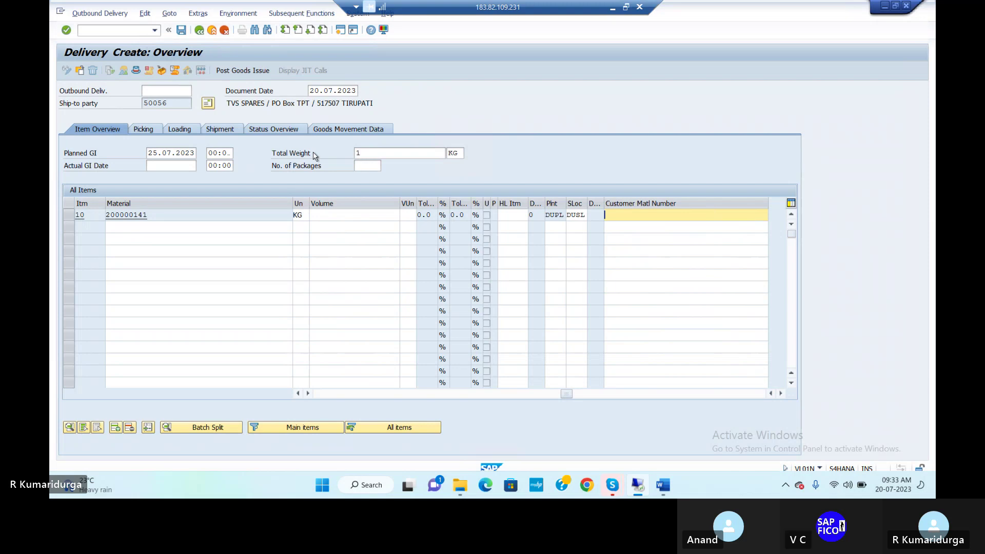
Post the goods issue for the new outbound delivery.
left_click(260, 75)
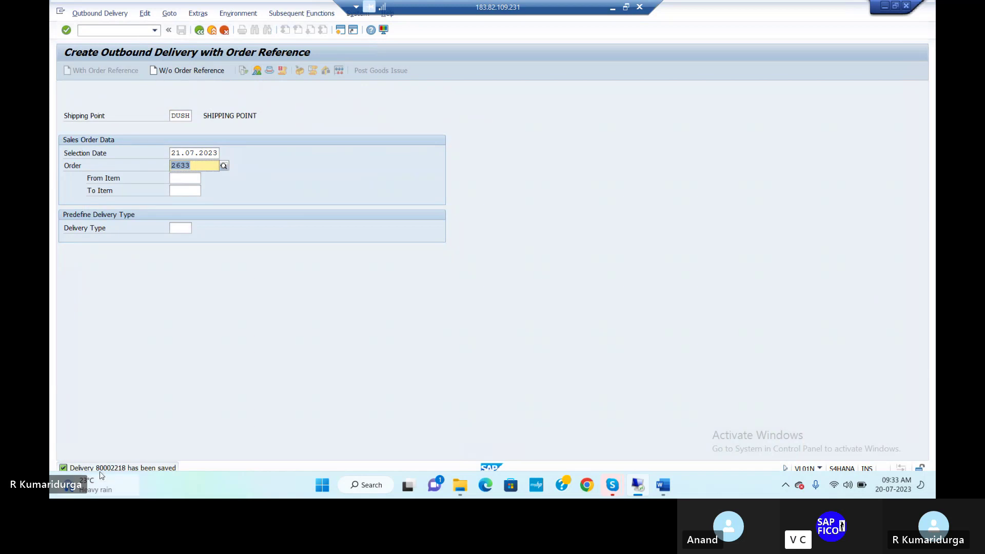
mouse_move(105, 476)
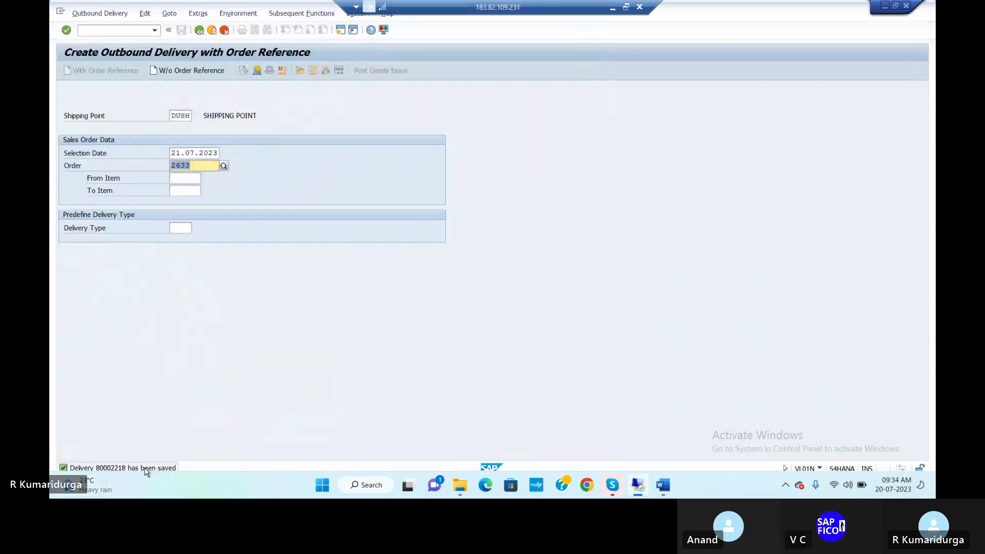
Switch to the FI SD INTEGRATION document in Word and replace the number on the VL01N line with the new delivery number.
left_click(664, 485)
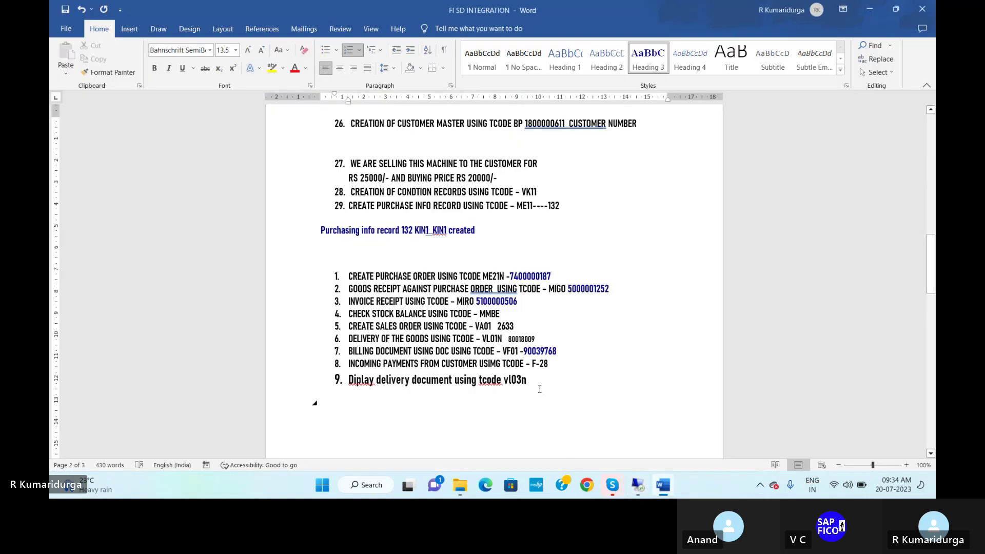
left_click(543, 341)
key("BackSpace")
key("BackSpace")
key("BackSpace")
key("BackSpace")
key("BackSpace")
key("BackSpace")
key("BackSpace")
key("BackSpace")
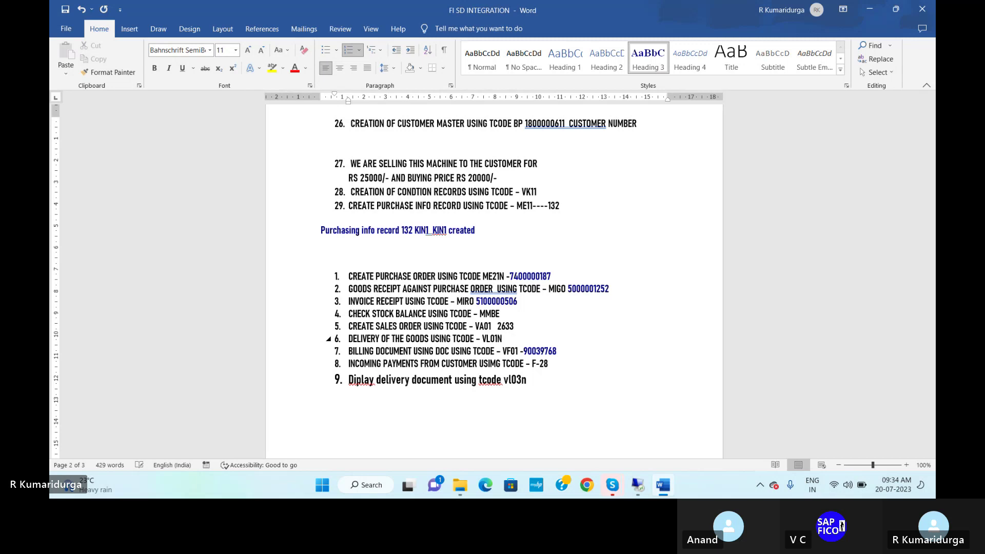
type("80002218")
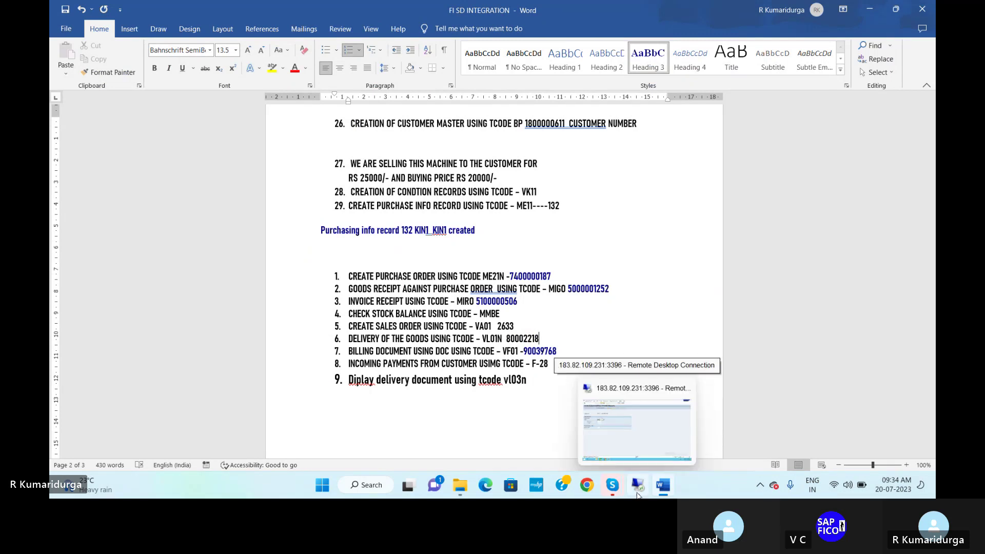
Switch back to SAP, display the new outbound delivery in VL03N and open its document flow.
left_click(637, 494)
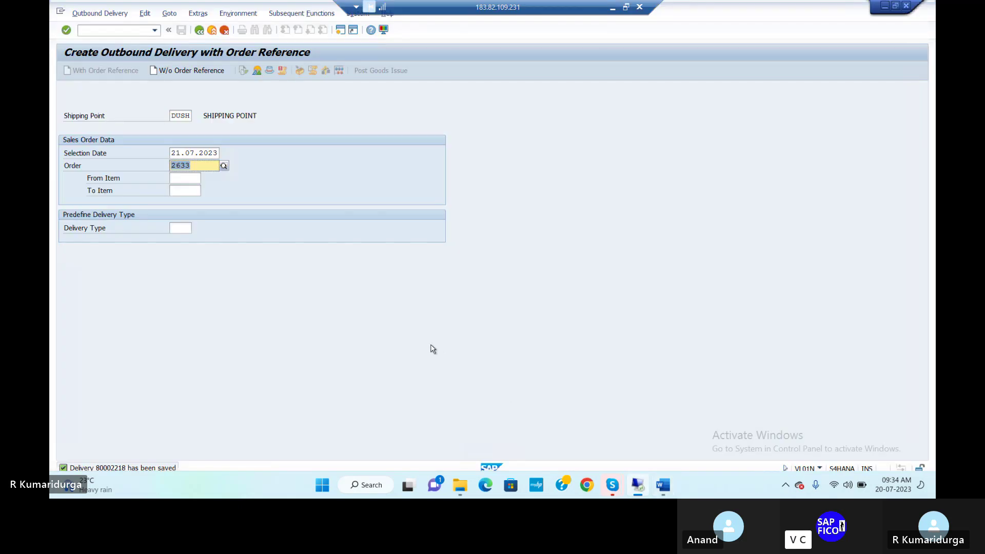
left_click(90, 29)
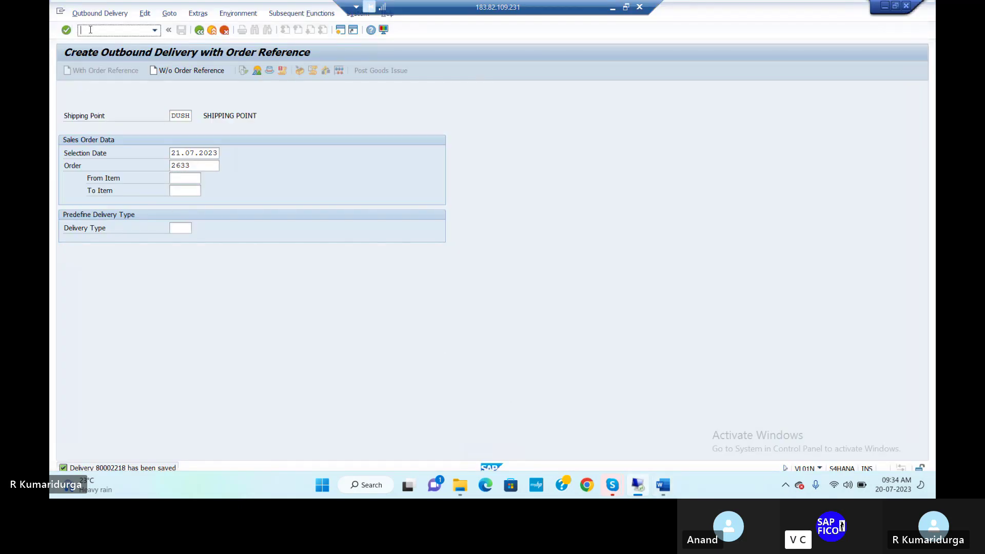
type("/NVL03N")
key("Return")
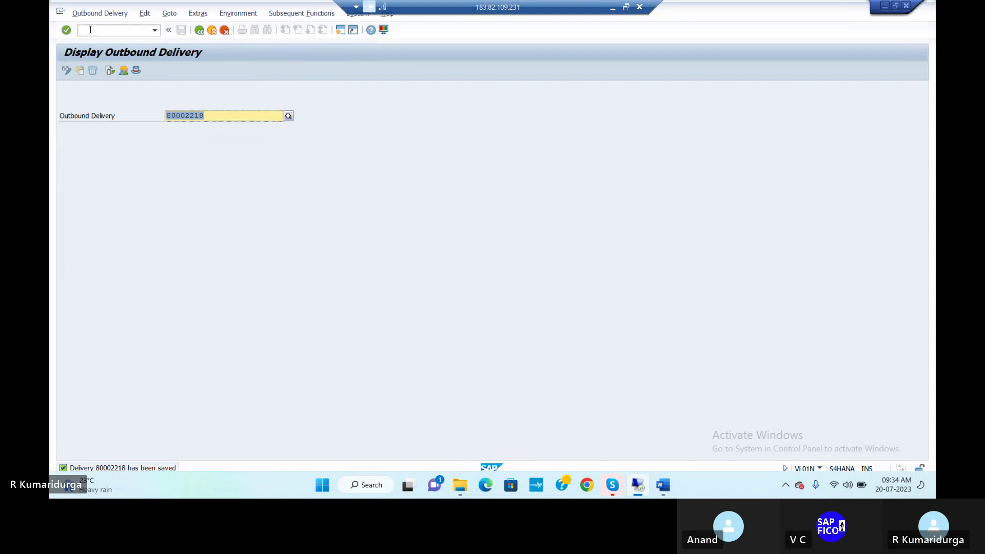
key("Return")
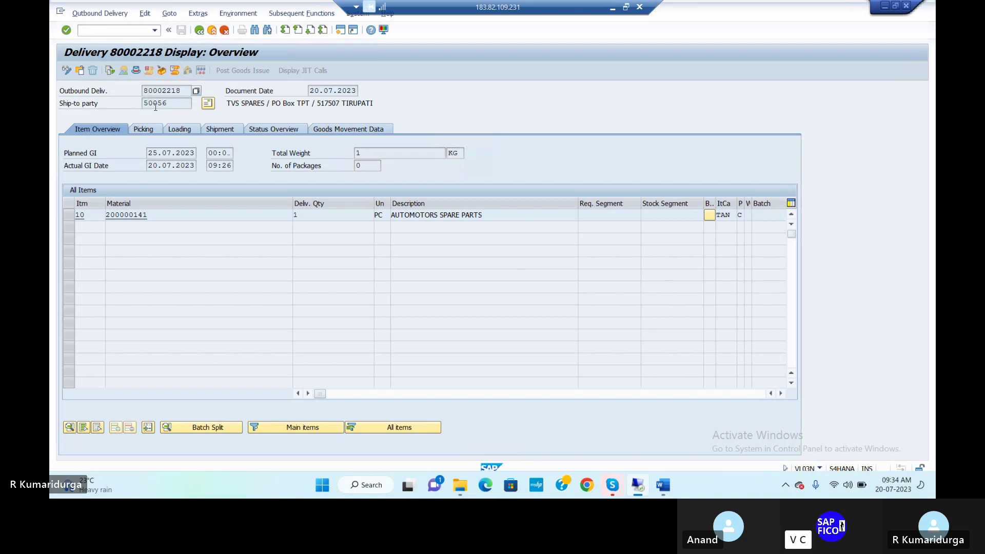
left_click(111, 73)
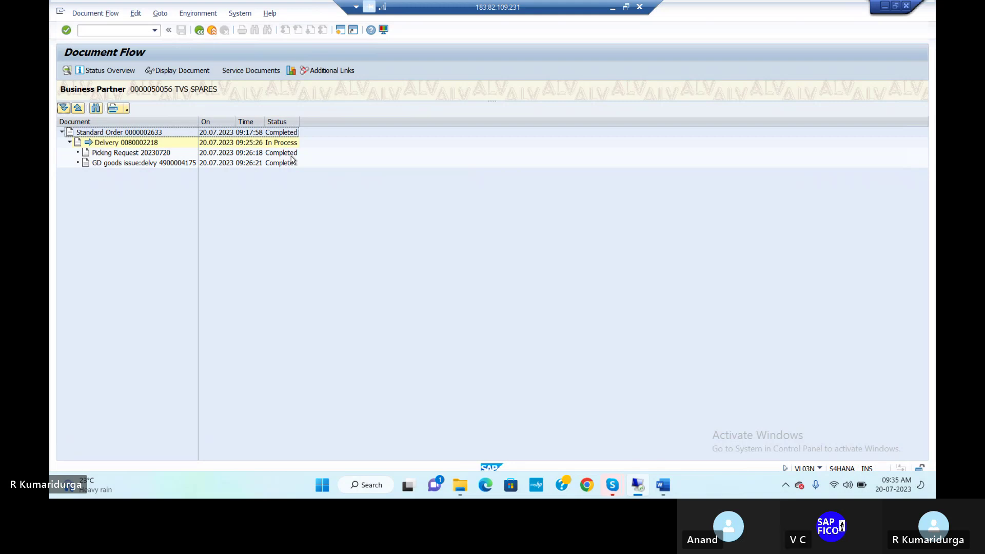
Display the goods issue's material document from the document flow and return to the flow.
left_click(132, 164)
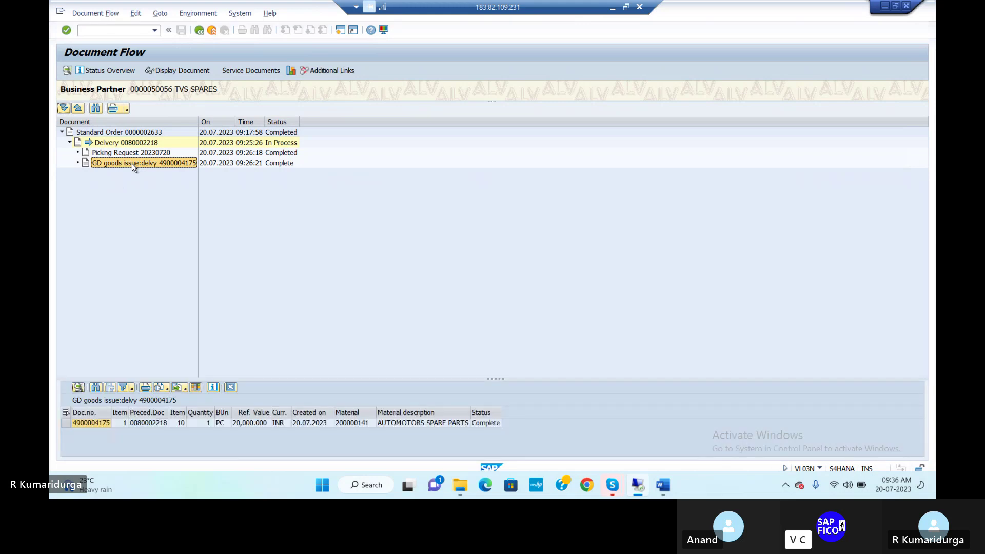
left_click(193, 74)
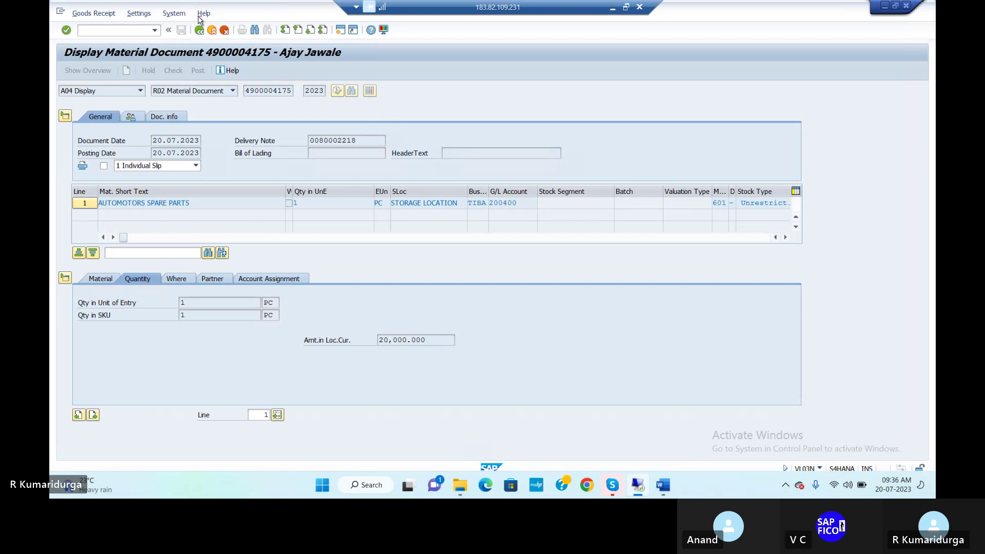
left_click(199, 30)
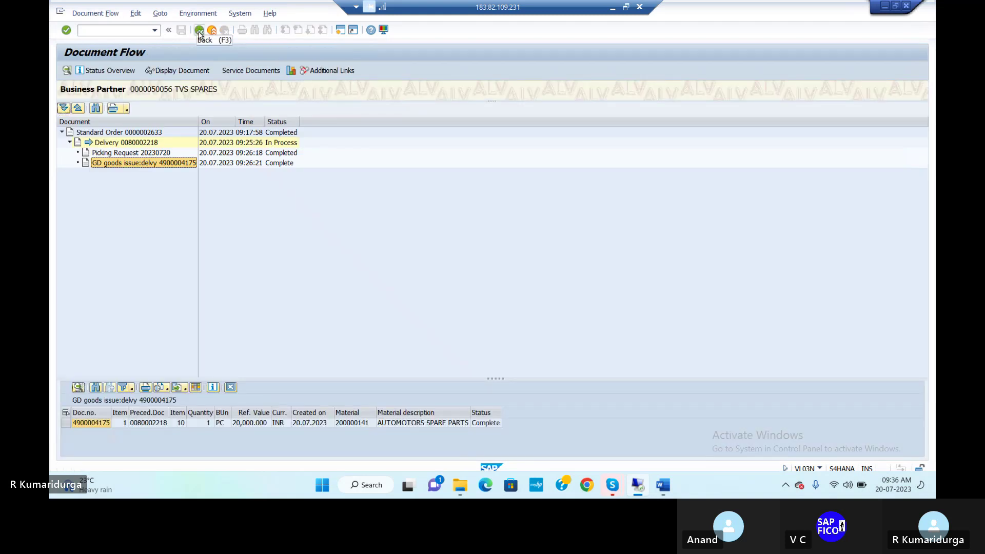
Glance at the process list in Word, return to SAP and reopen the material document from the goods issue's item row.
left_click(663, 488)
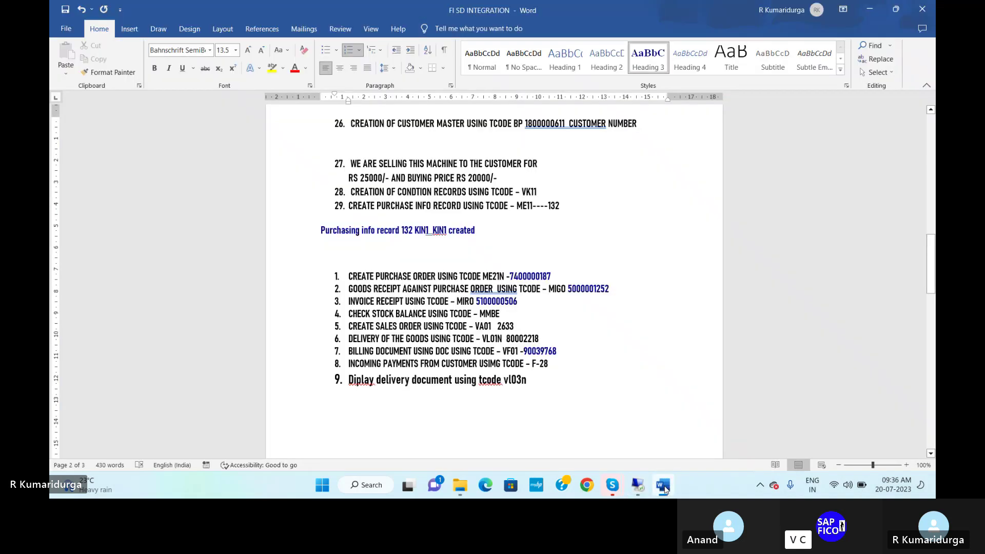
left_click(664, 487)
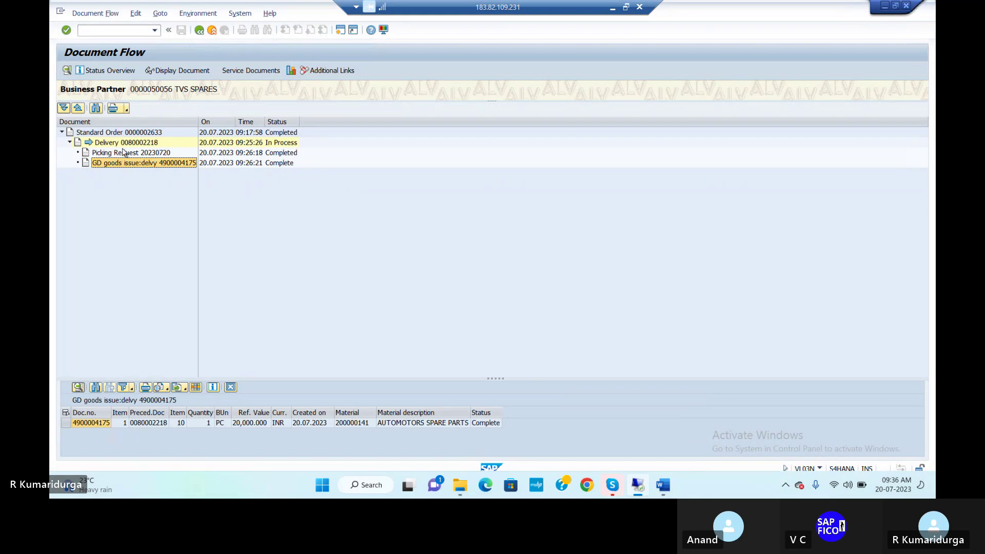
left_click(102, 423)
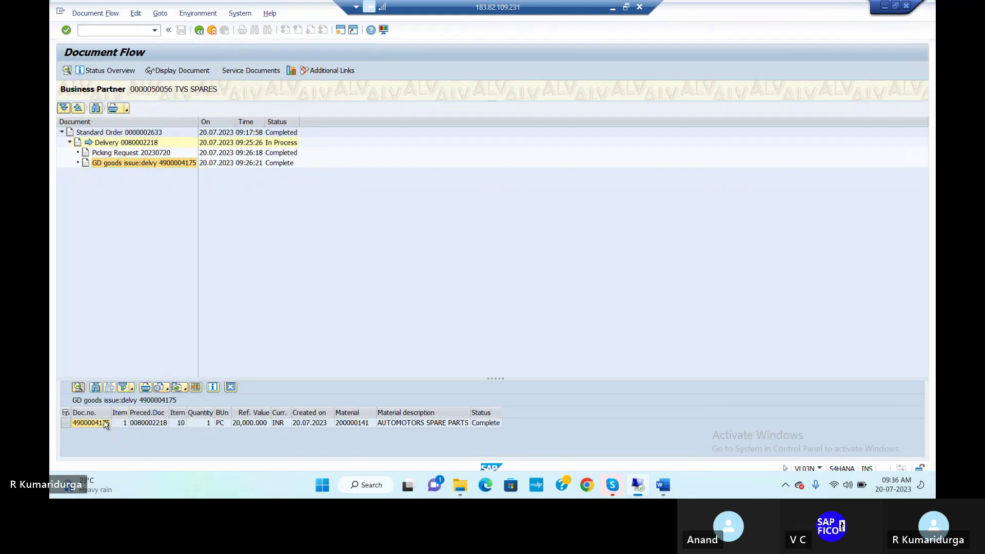
left_click(64, 423)
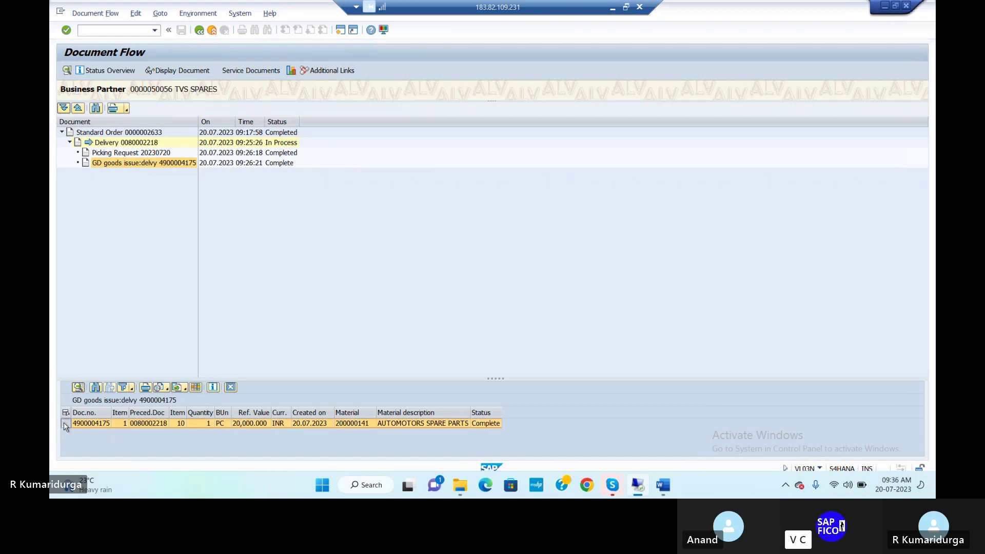
left_click(182, 73)
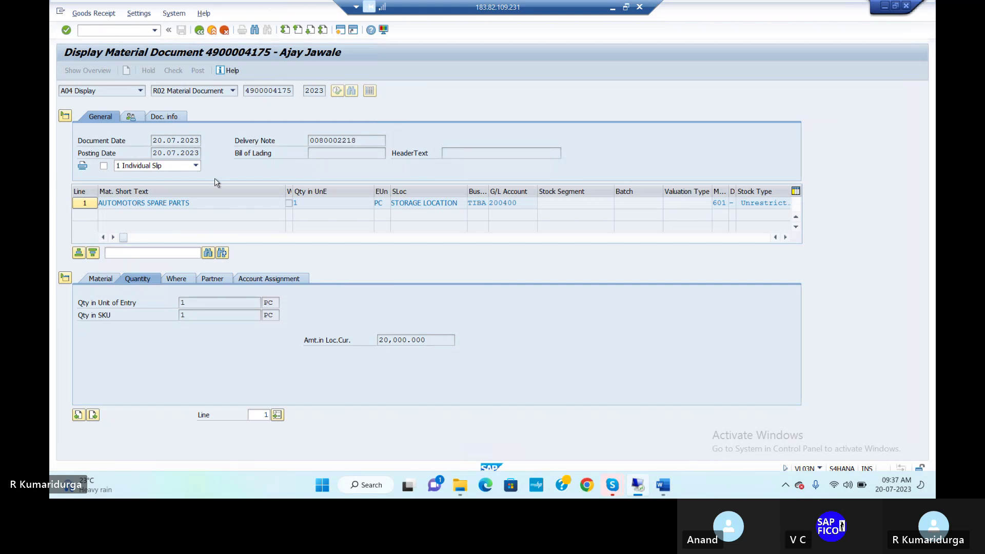
Examine the line items of the accounting document listed among the material document's FI documents, and return to the list.
left_click(175, 117)
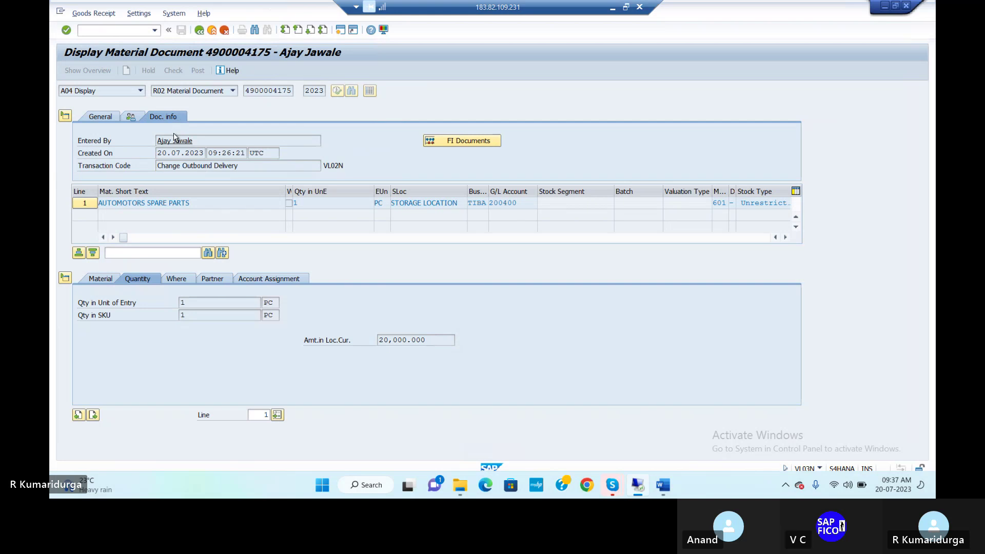
left_click(451, 143)
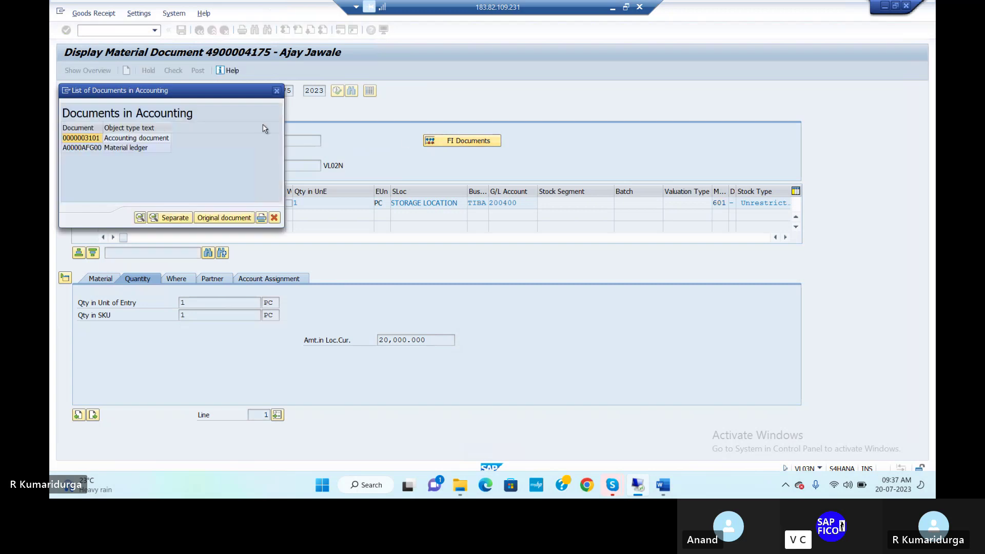
left_click(140, 140)
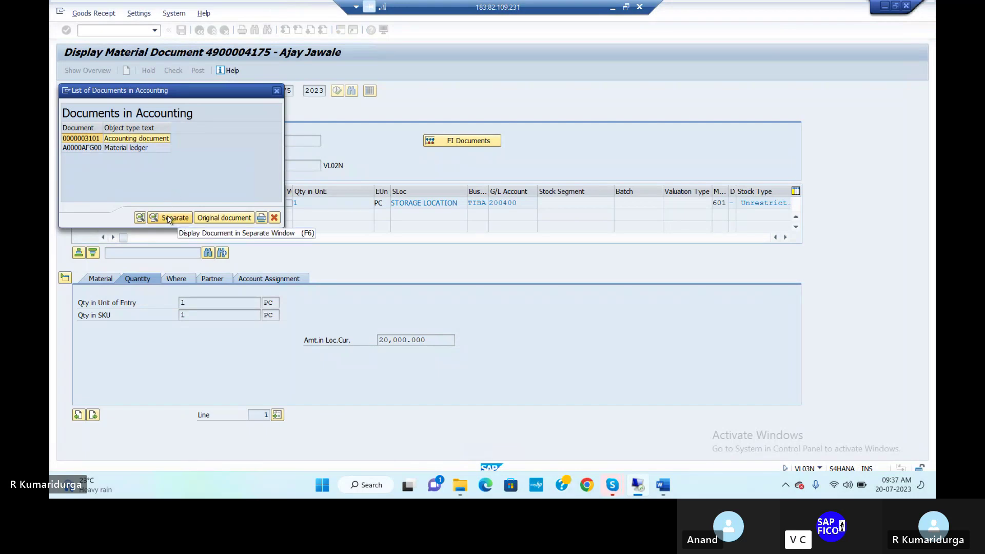
left_click(140, 218)
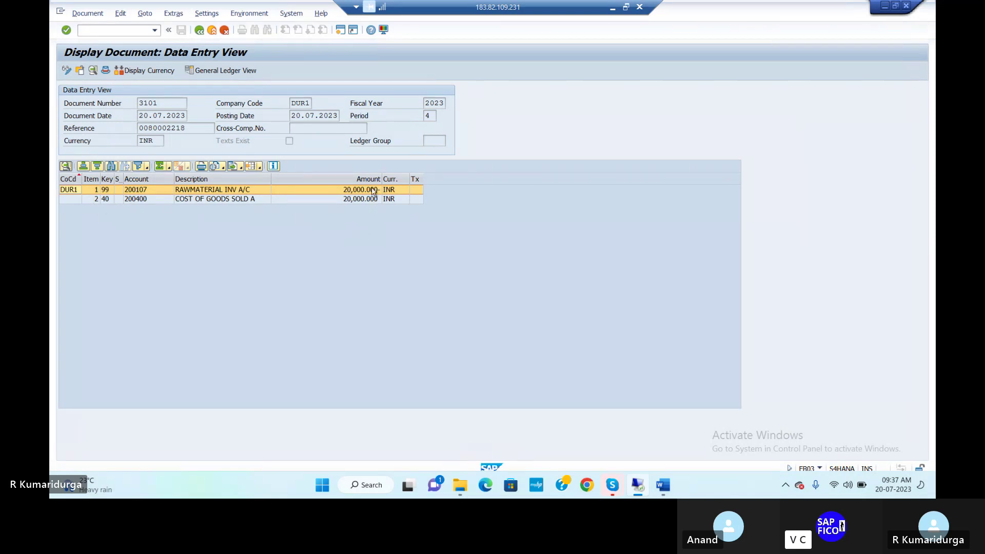
left_click(200, 32)
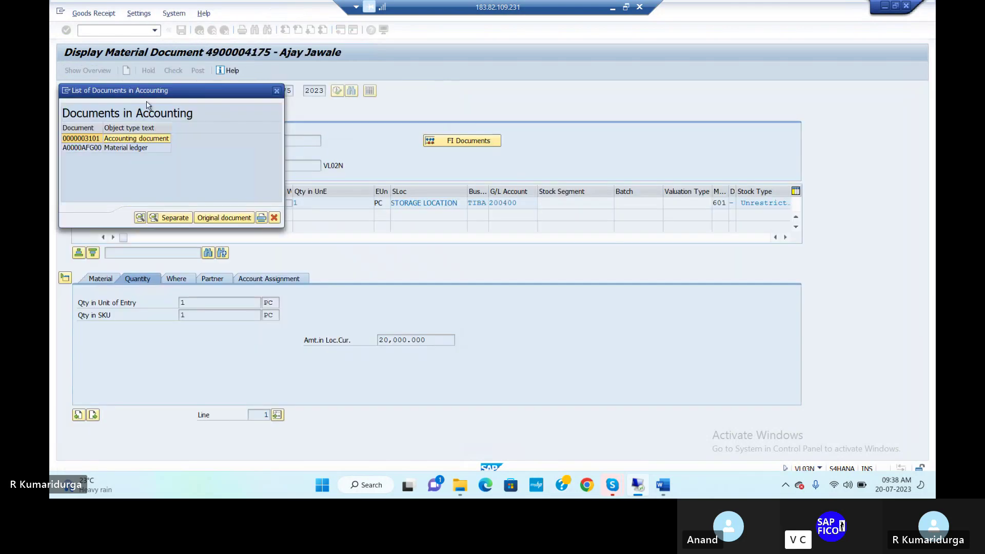
Examine the goods issue's material ledger document and return to the delivery's document flow.
left_click(144, 150)
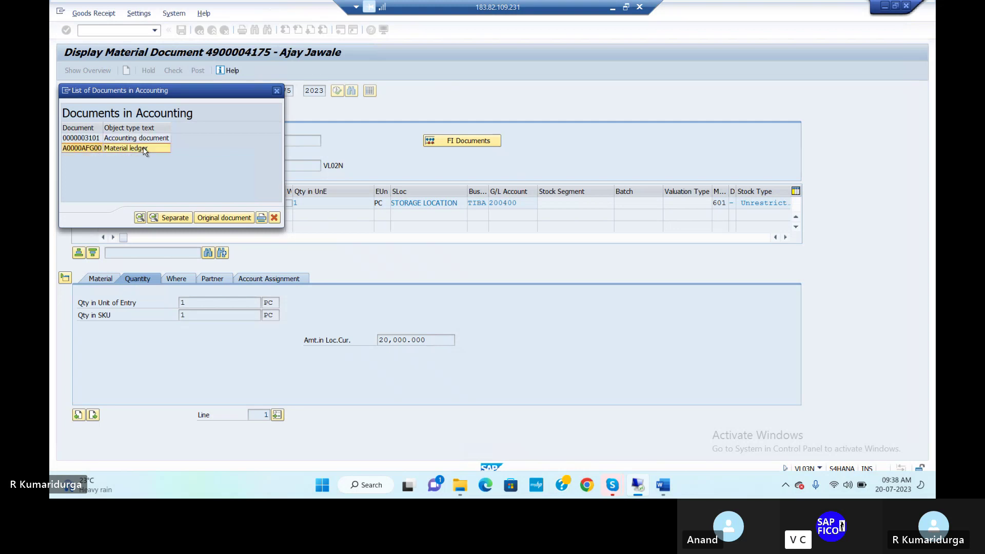
left_click(140, 219)
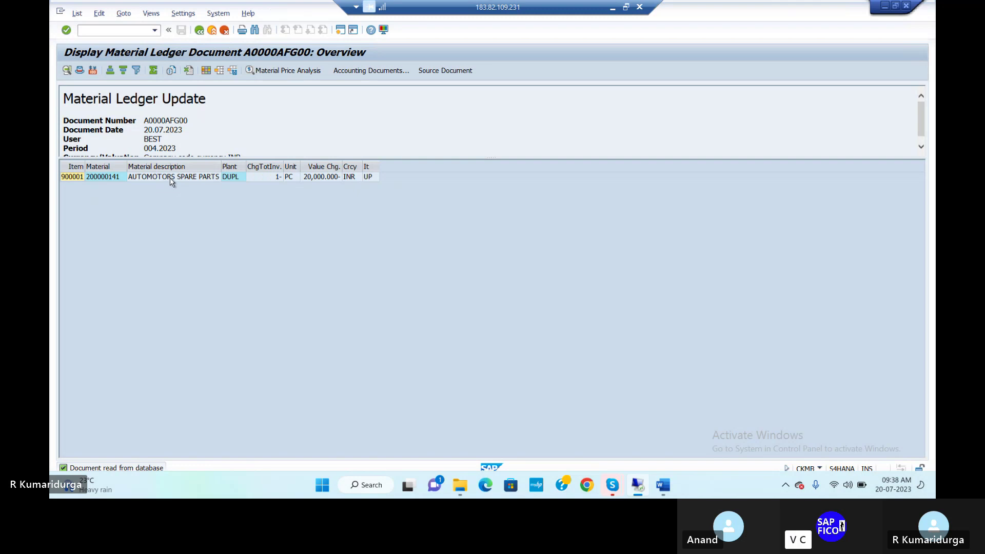
left_click(199, 31)
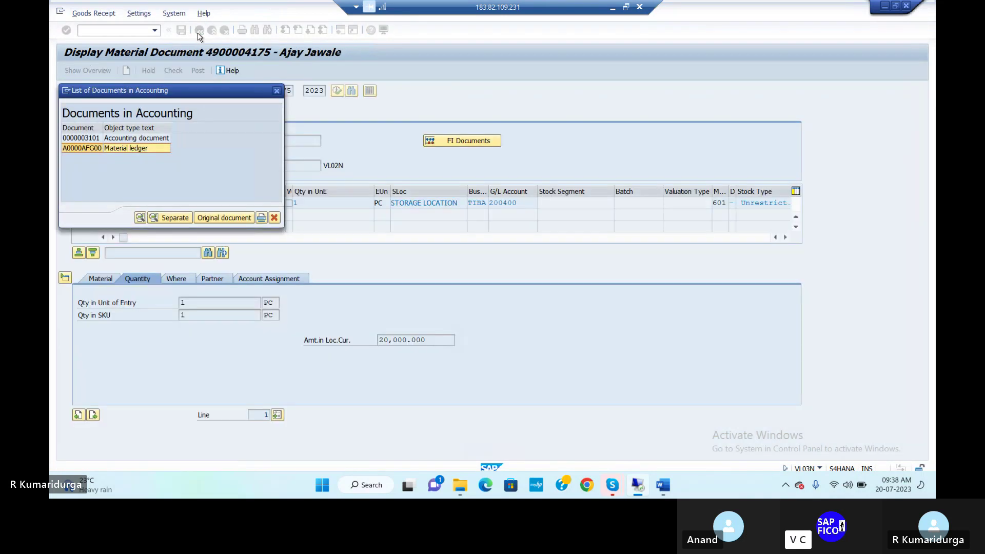
left_click(276, 93)
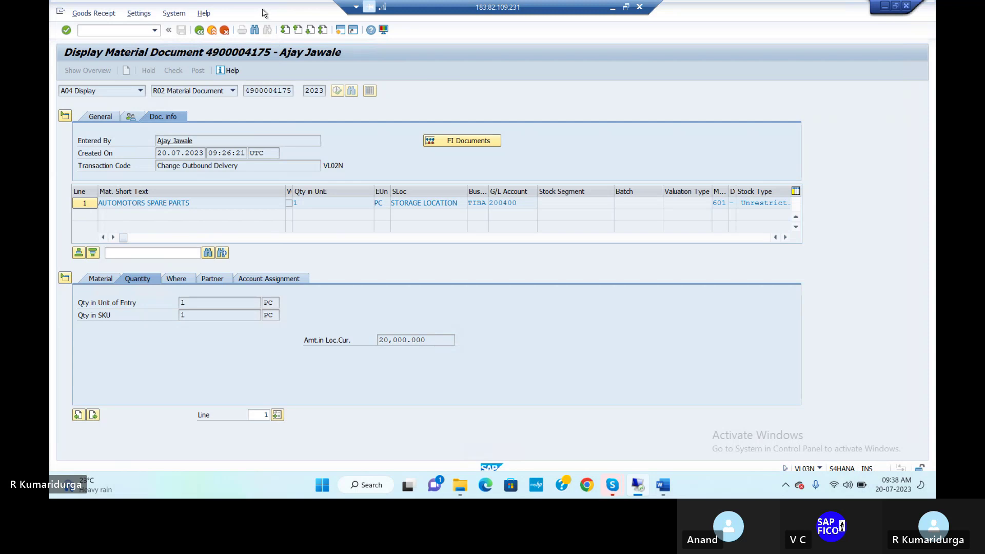
left_click(199, 31)
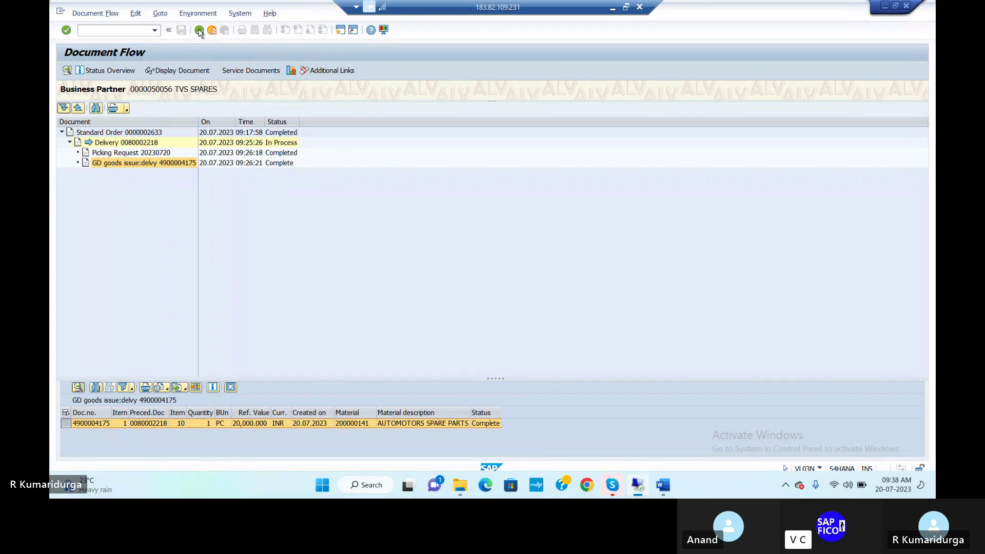
left_click(199, 31)
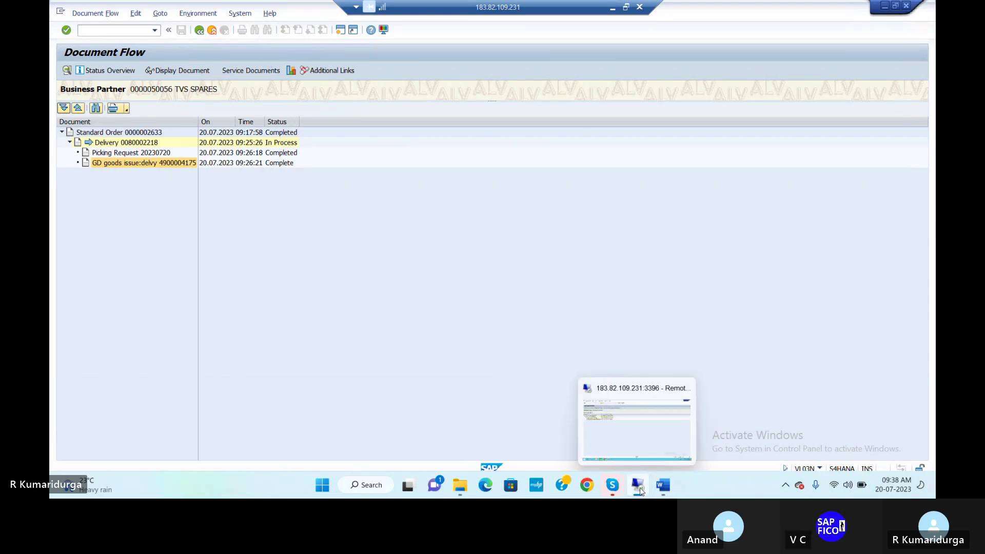
Check the billing line in the Word process list, switch back to SAP and try to start transaction VF01N.
left_click(663, 486)
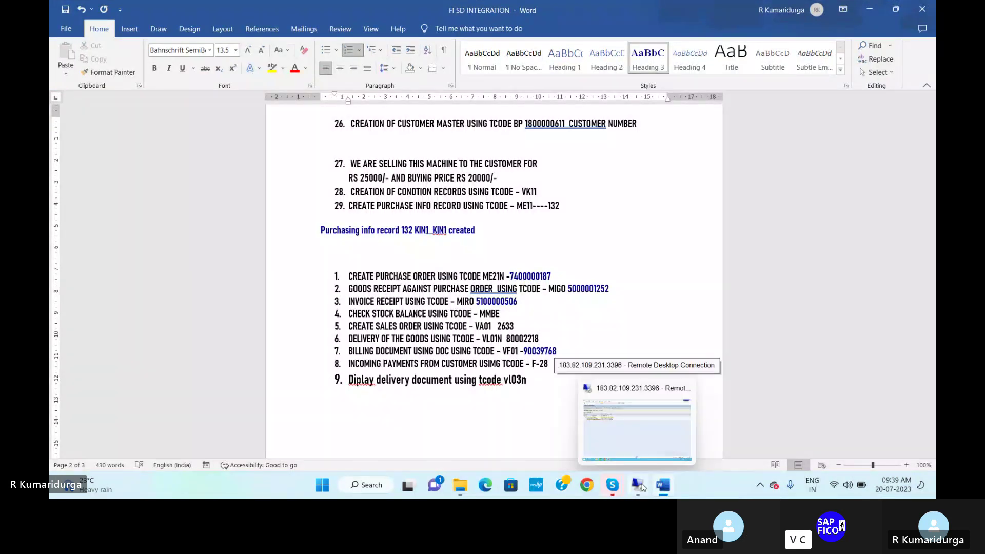
left_click(661, 406)
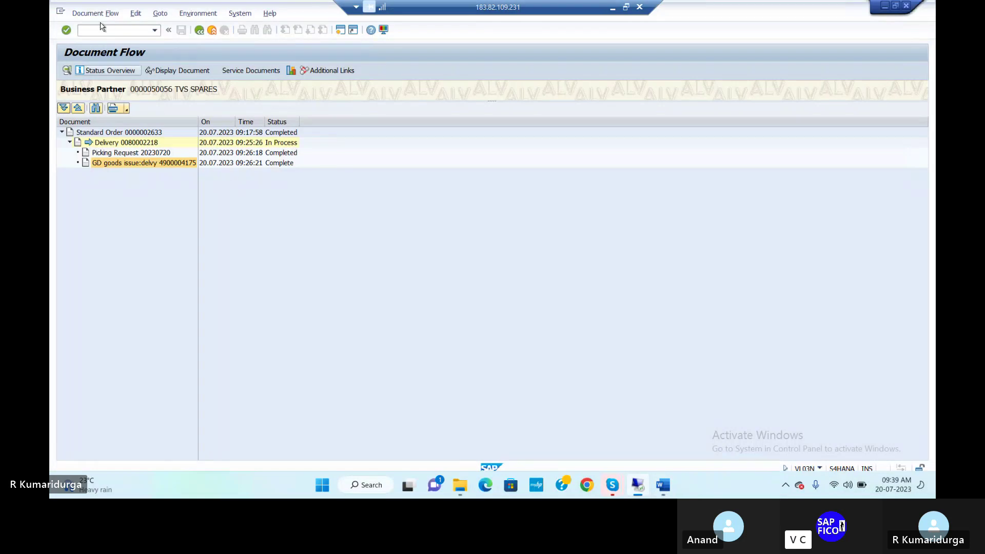
type("/NVF01N")
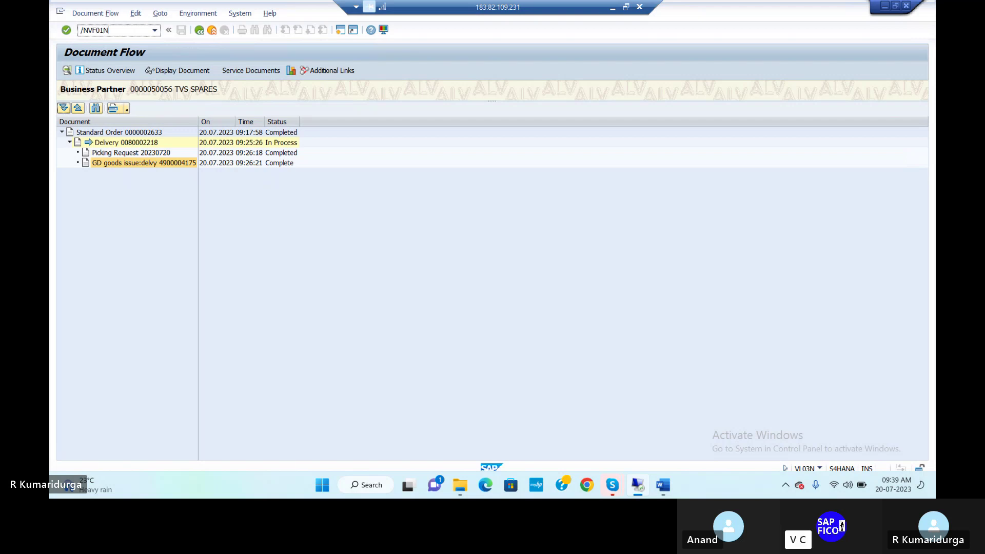
key("Return")
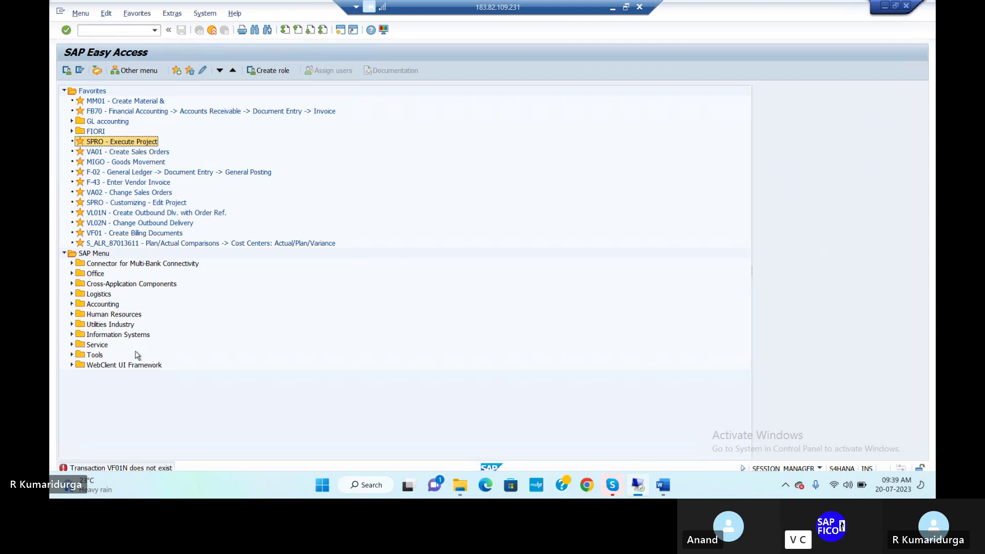
mouse_move(132, 474)
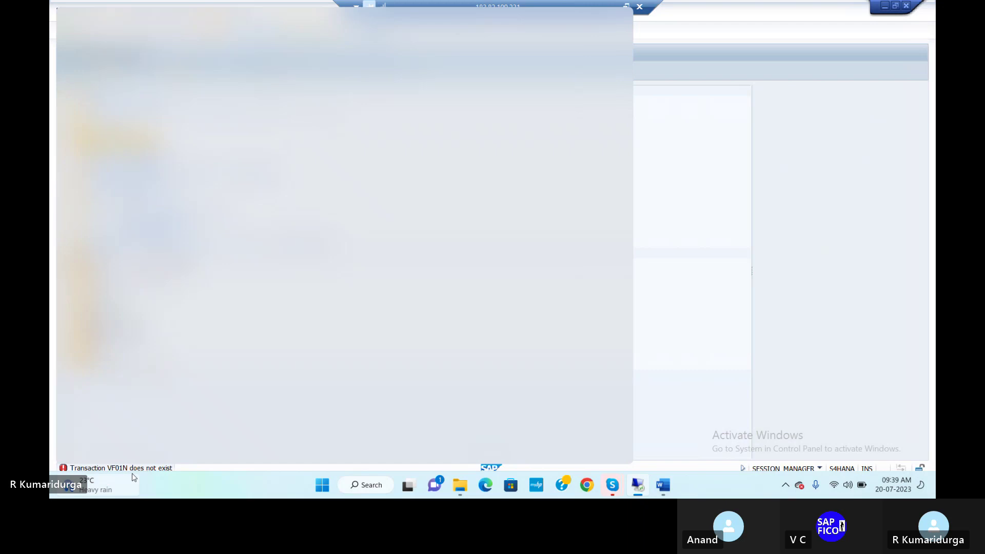
left_click(762, 311)
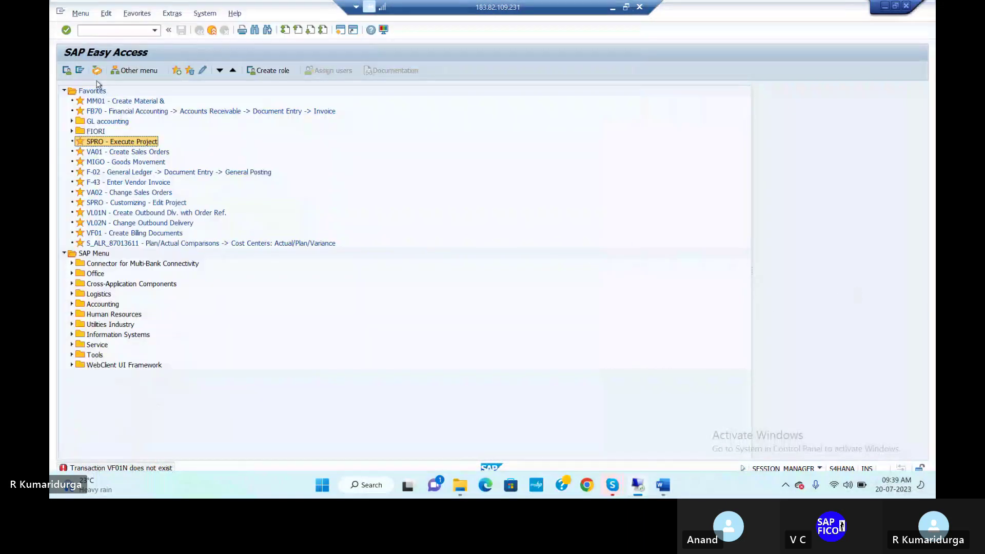
Try once more to start transaction VF01N.
left_click(111, 30)
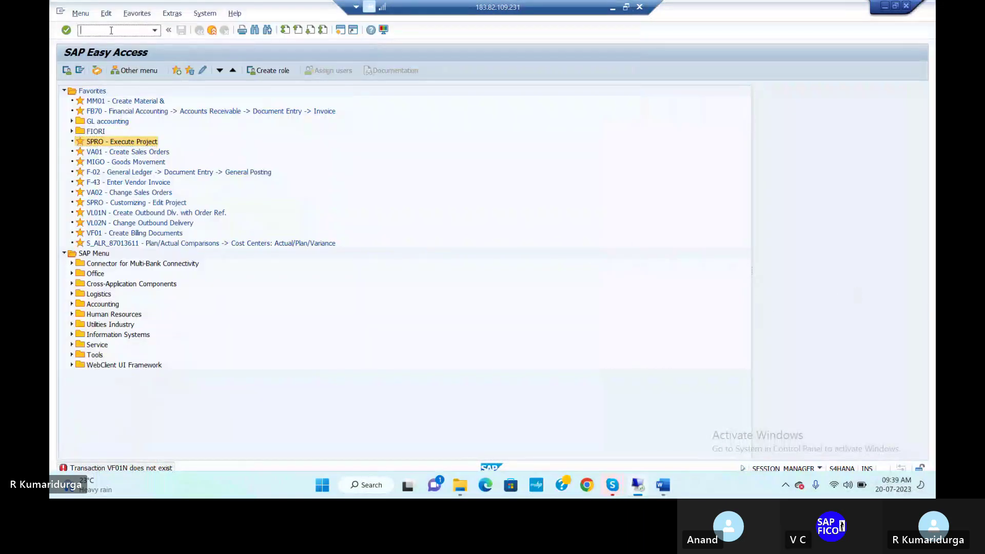
type("VF01N")
key("Return")
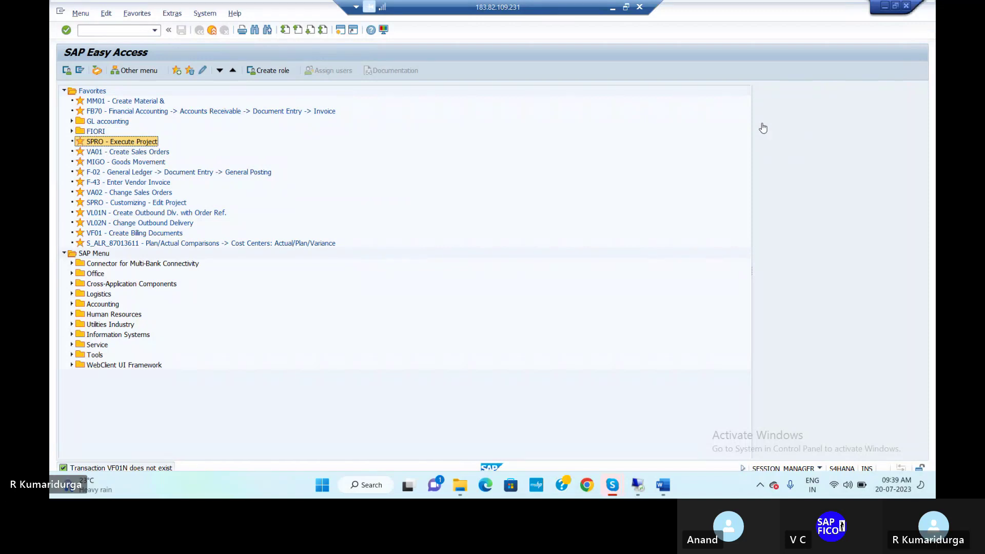
Check the billing transaction code in the Word process list, switch back to SAP and start transaction VF01.
left_click(663, 485)
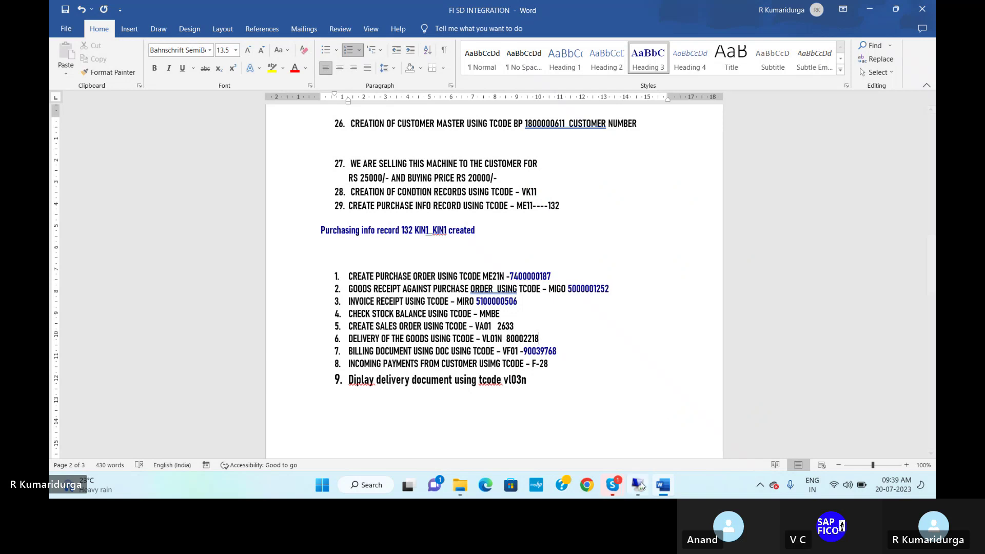
left_click(640, 487)
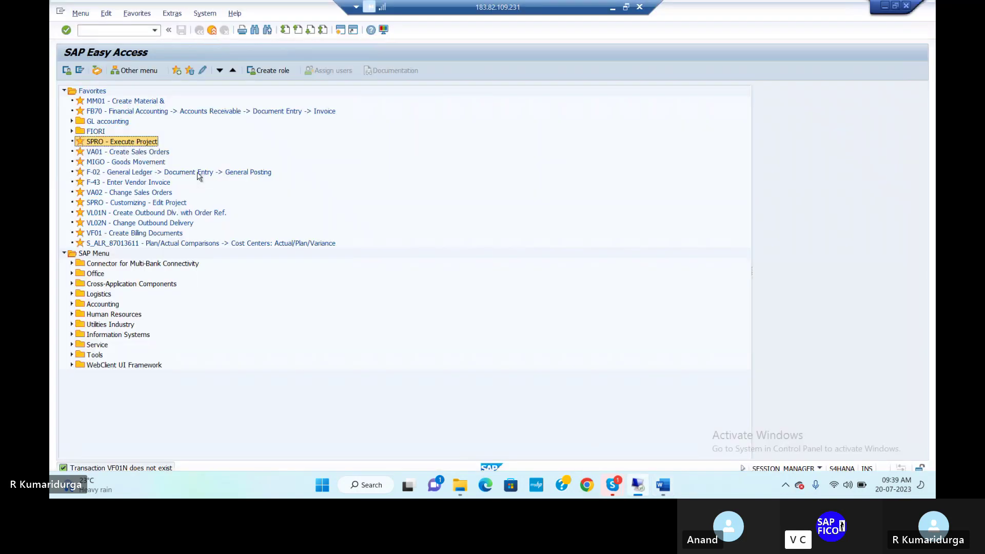
left_click(111, 30)
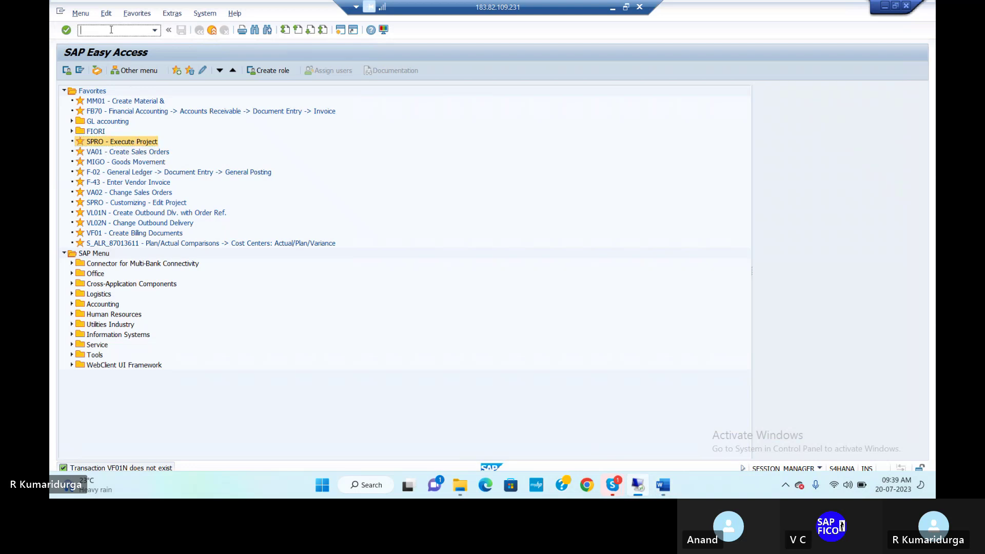
type("VF01")
key("Return")
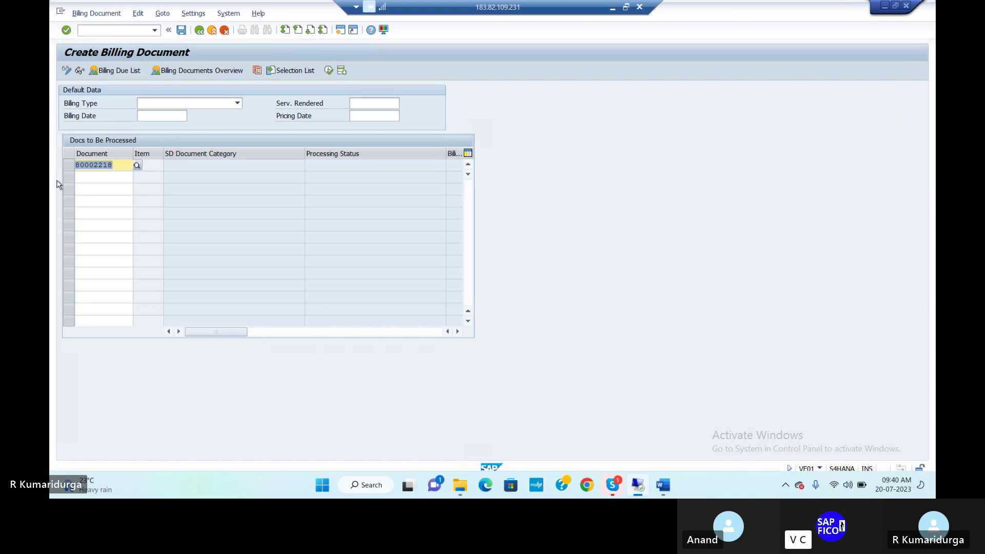
Create the F2 invoice for the proposed outbound delivery, pass the tax-related warnings and save the billing document.
key("Return")
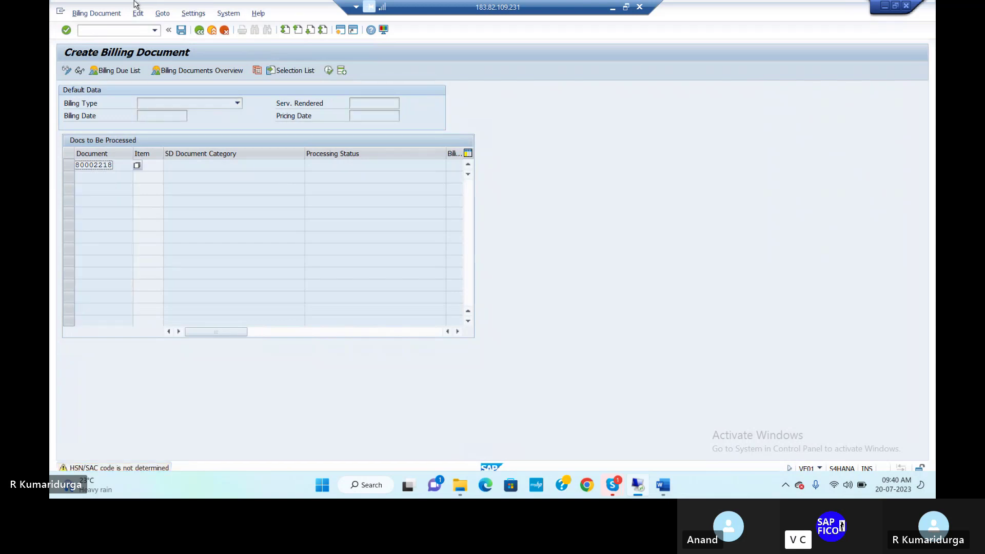
key("Return")
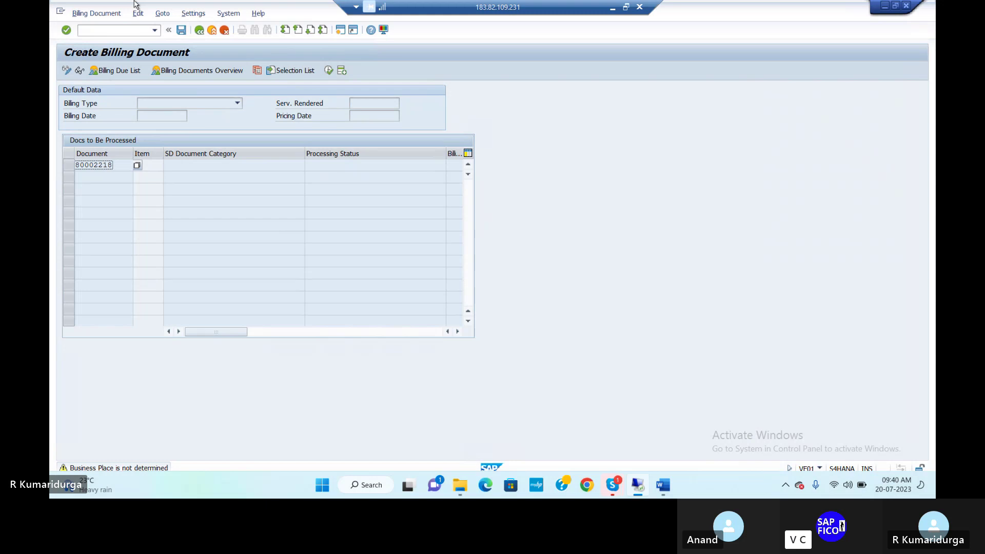
key("Return")
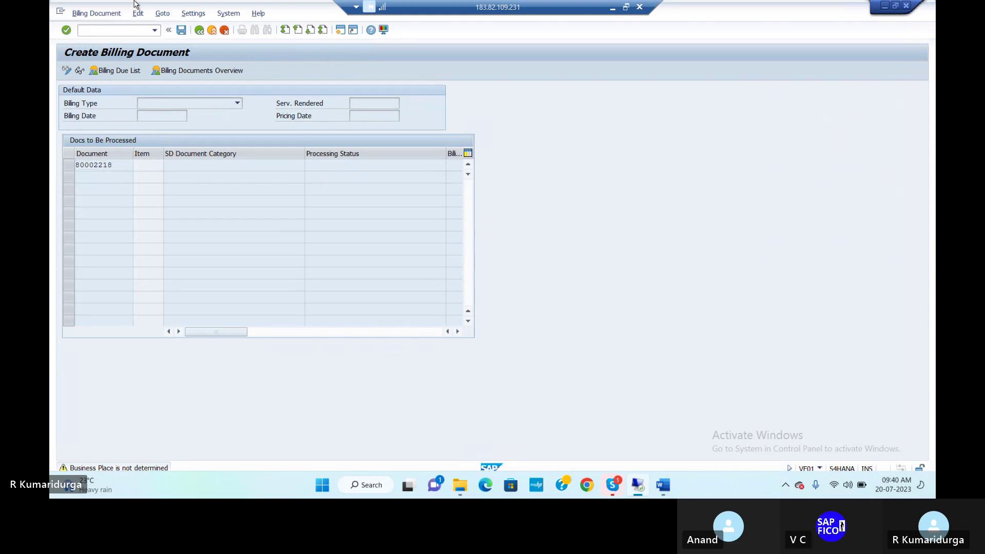
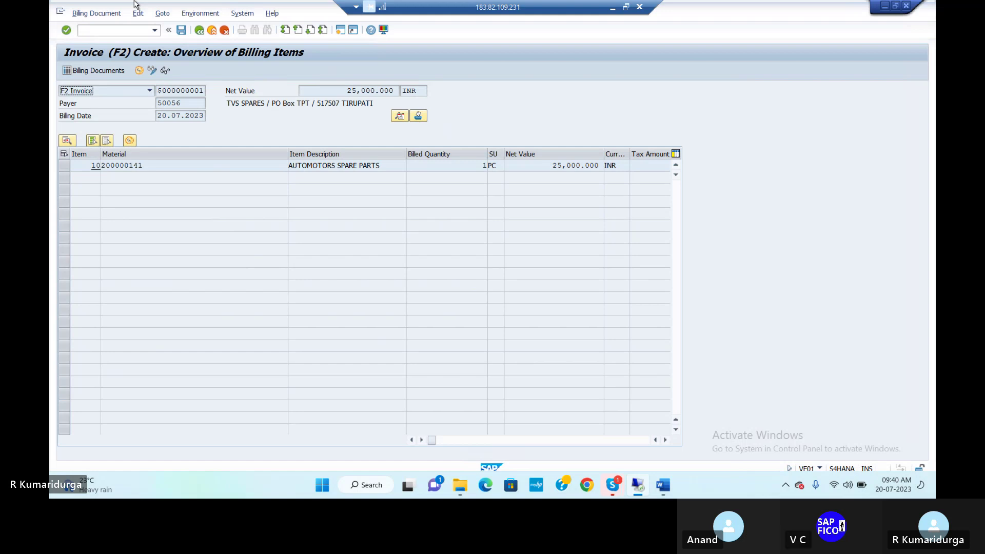
left_click(180, 31)
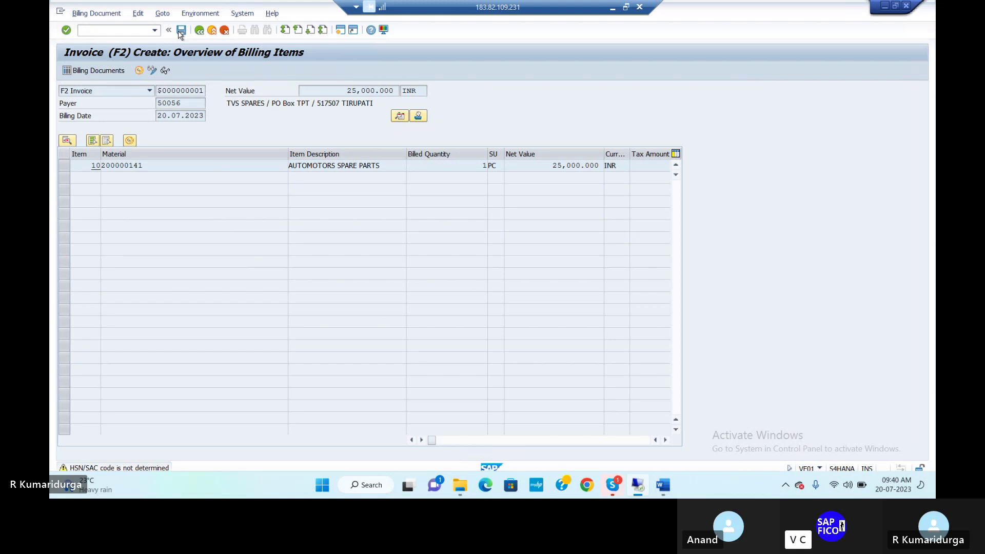
left_click(181, 31)
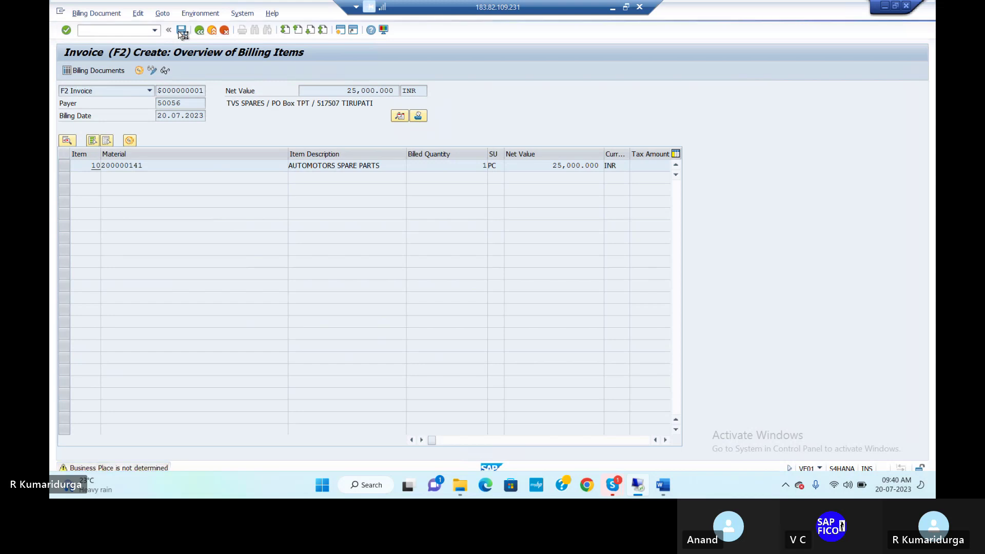
left_click(180, 32)
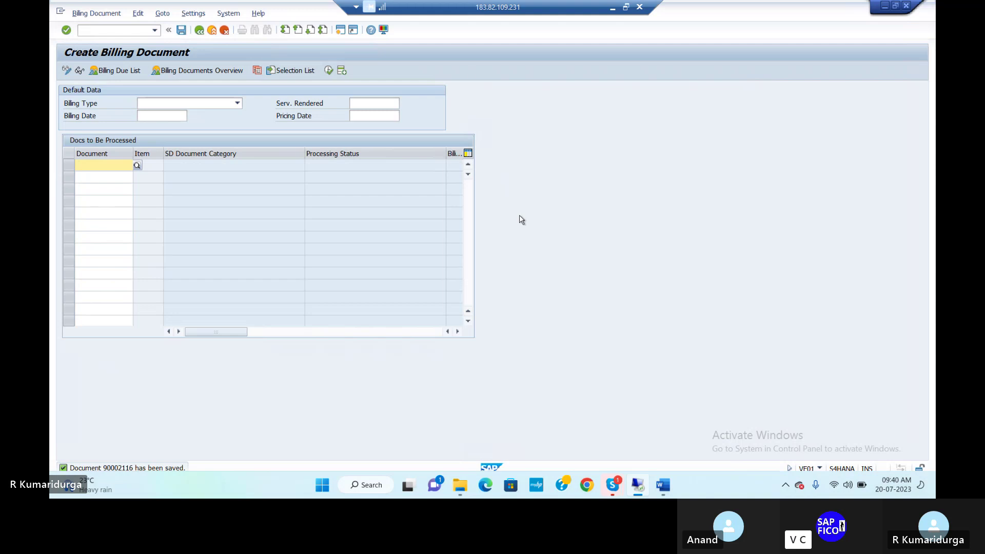
Switch to Word and update the billing document number in the VF01 line to 90002116.
left_click(667, 490)
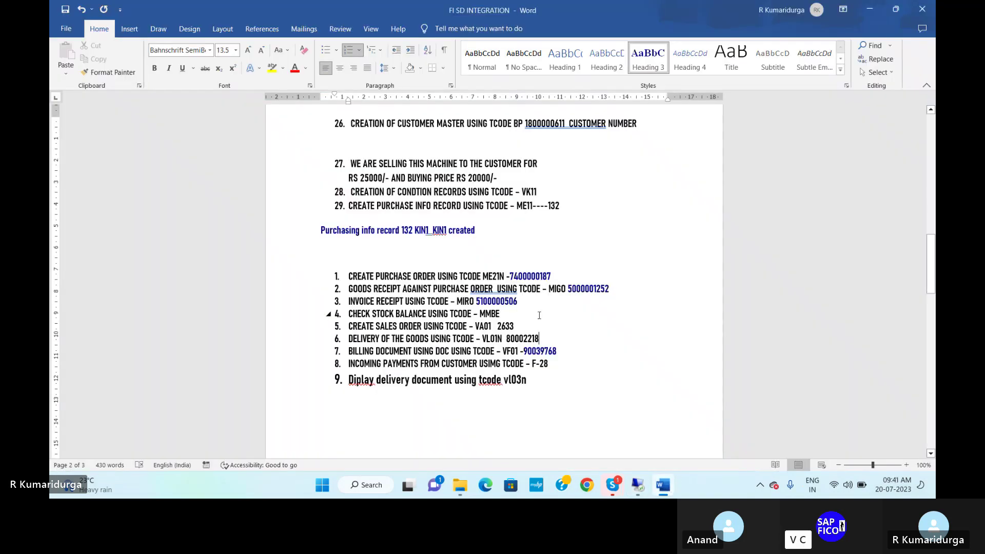
left_click(561, 351)
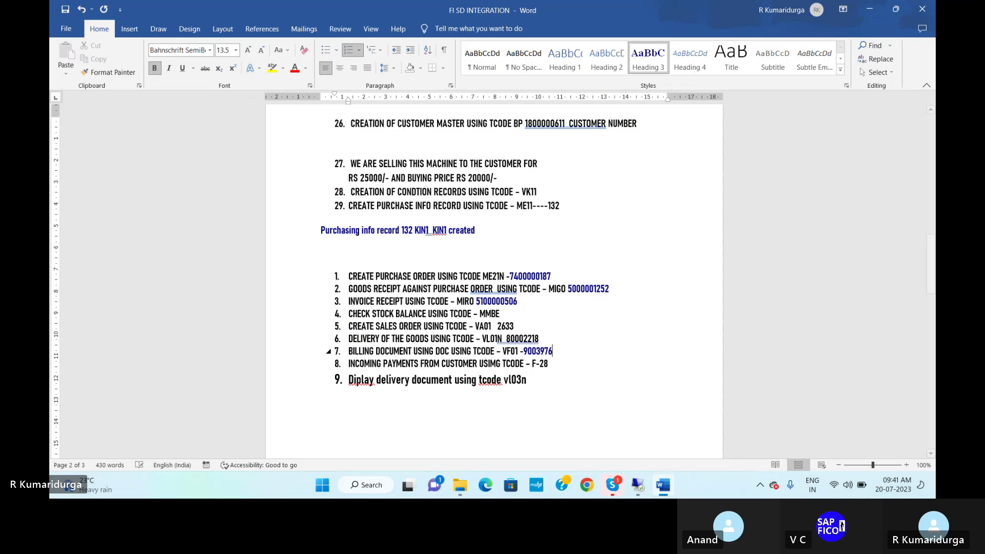
key("BackSpace")
key("BackSpace")
key("BackSpace")
key("BackSpace")
key("BackSpace")
type("02116")
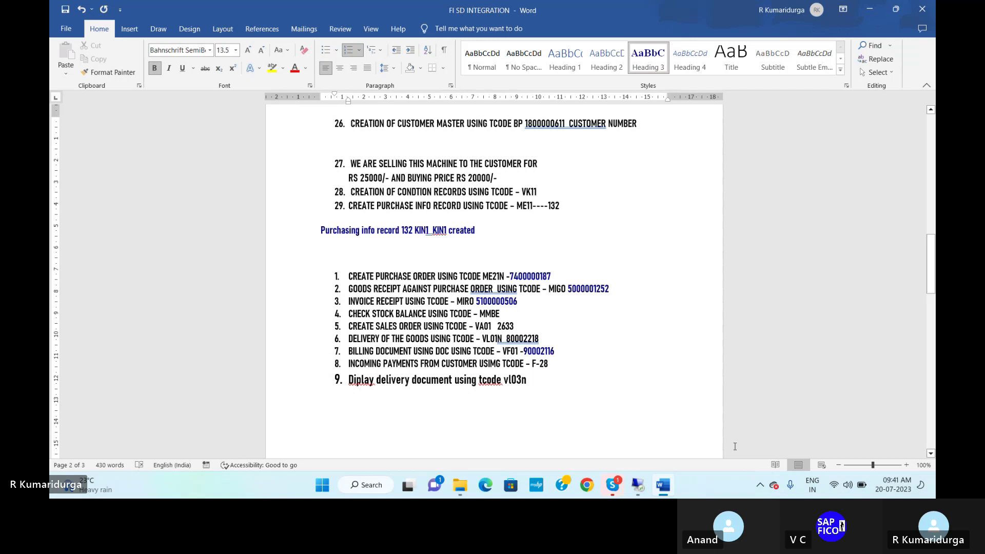
Return to SAP, start transaction VF02 and display the document flow of the saved billing document.
left_click(639, 485)
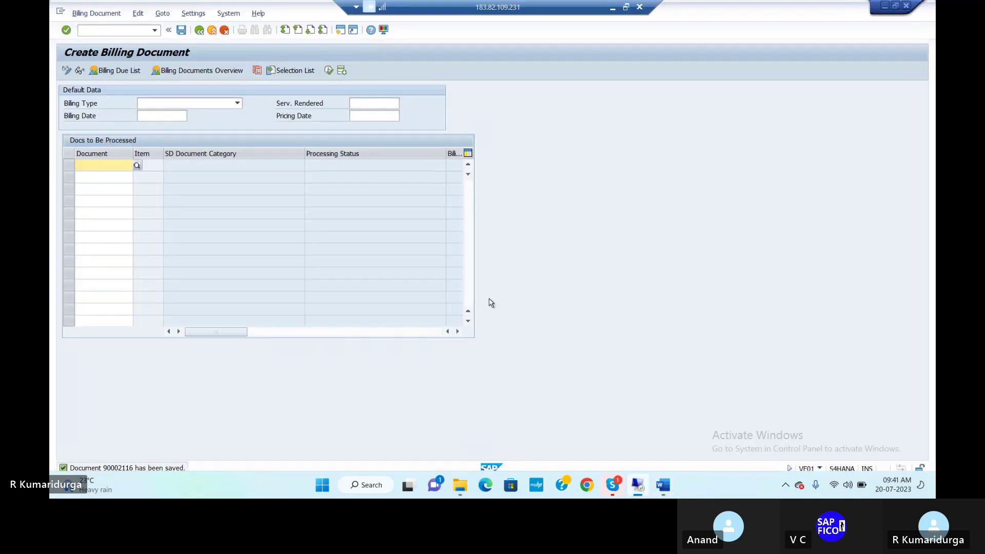
left_click(121, 29)
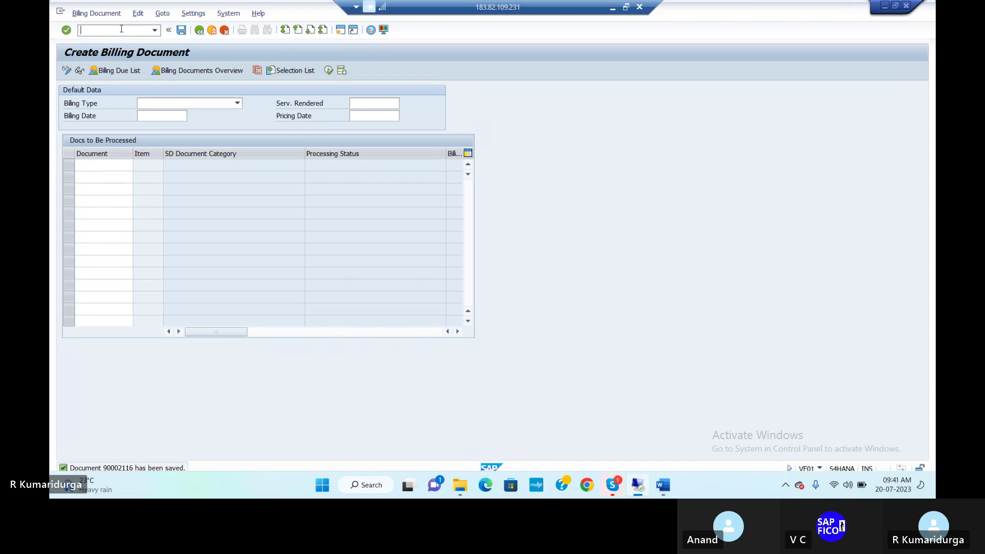
type("/N")
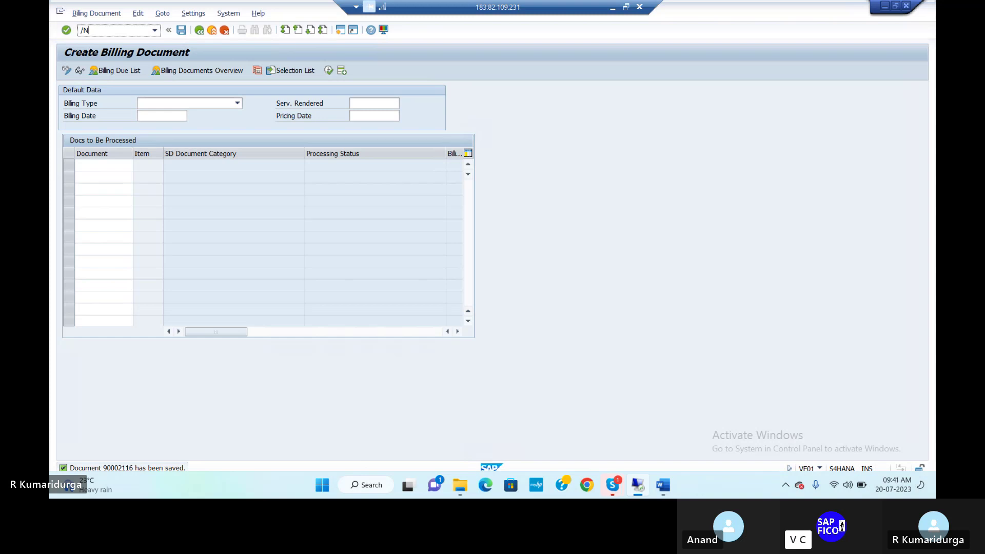
type("VF02")
key("Return")
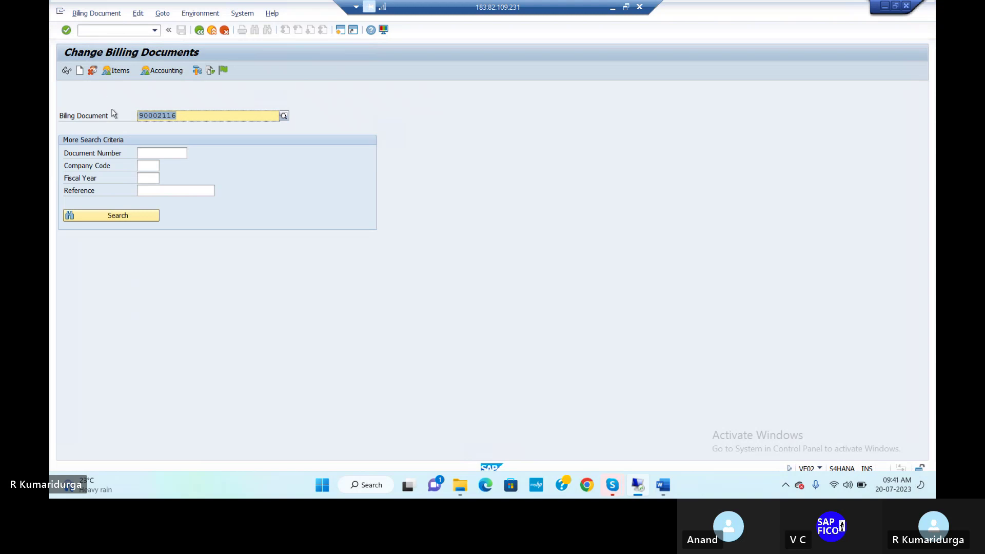
left_click(211, 72)
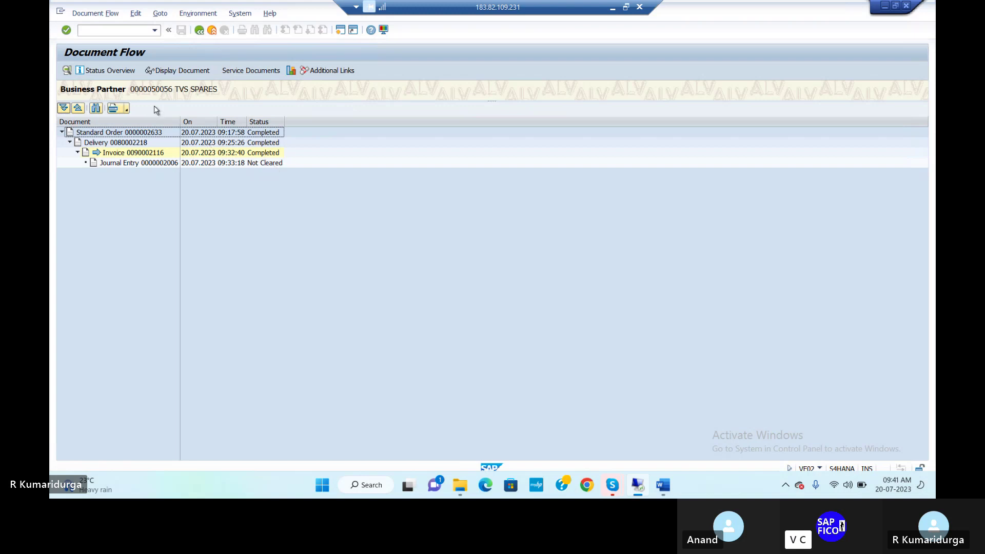
Start transaction FBL5N and display the customer's open line items for company code DUR1 at key date 20.07.2023.
left_click(101, 32)
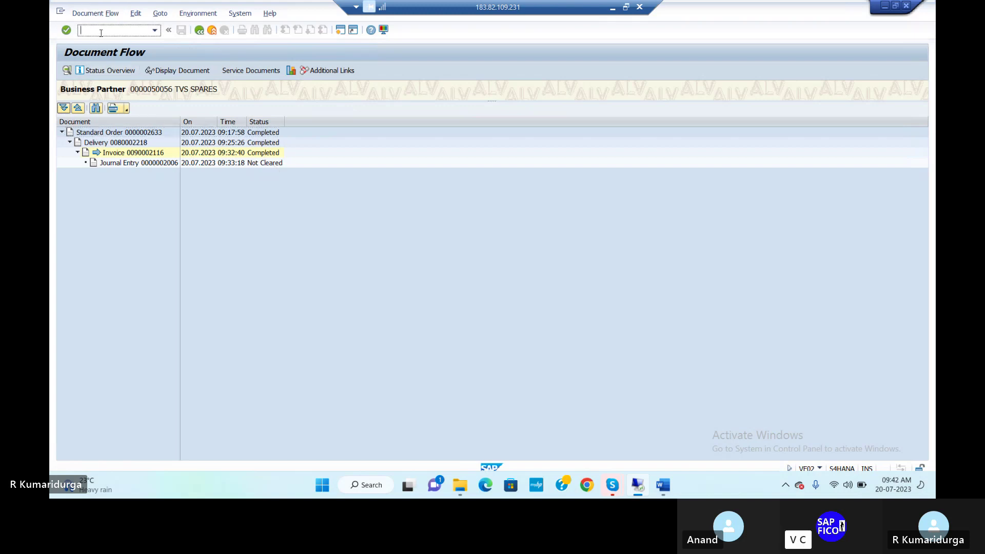
type("/NFBL5N")
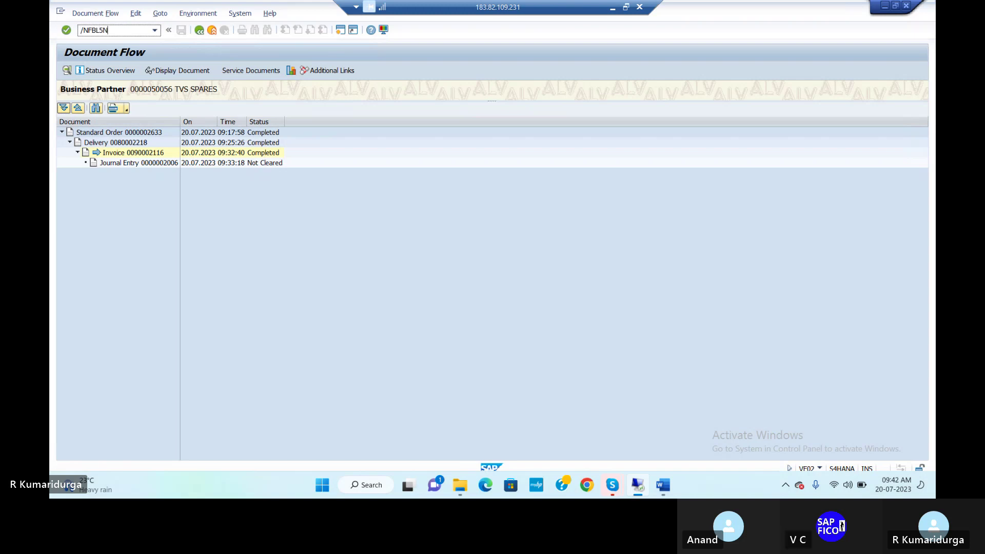
key("Return")
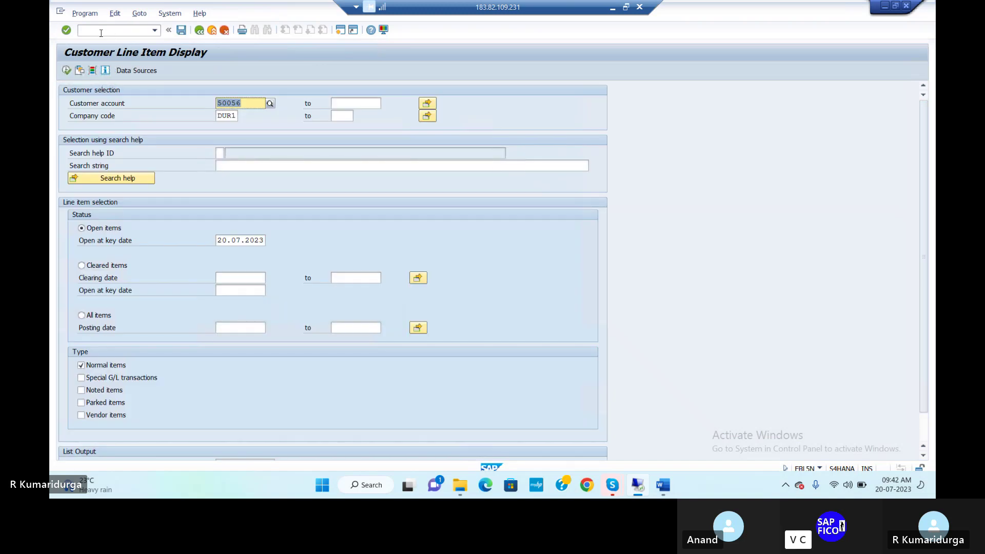
left_click(67, 70)
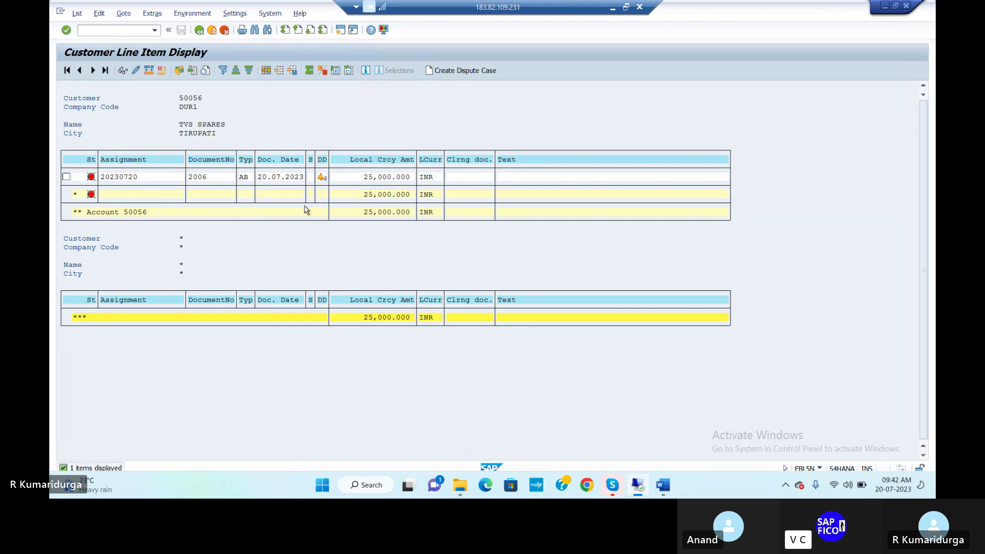
Start transaction F-28 for incoming payments and set the document date to 20.07.2023.
left_click(108, 32)
type("/")
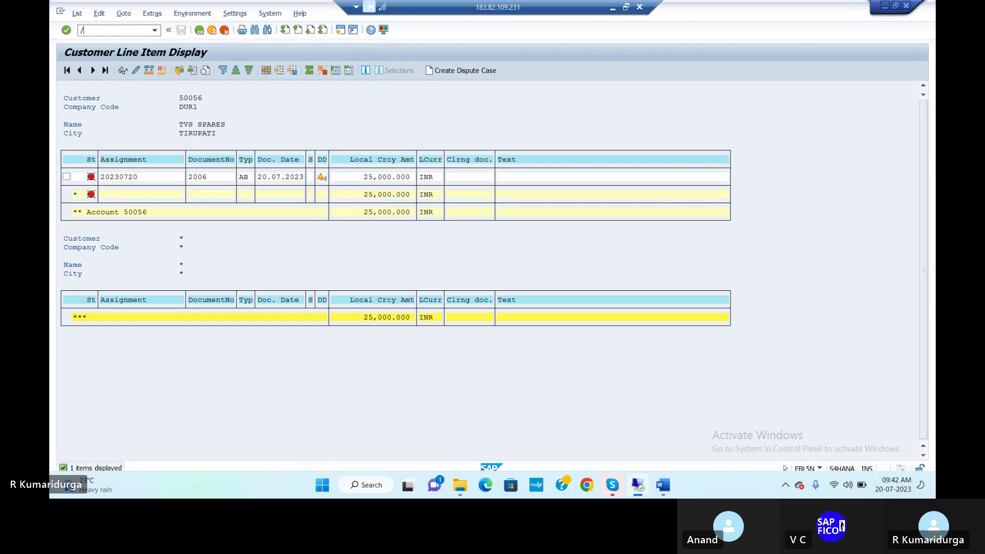
type("NF")
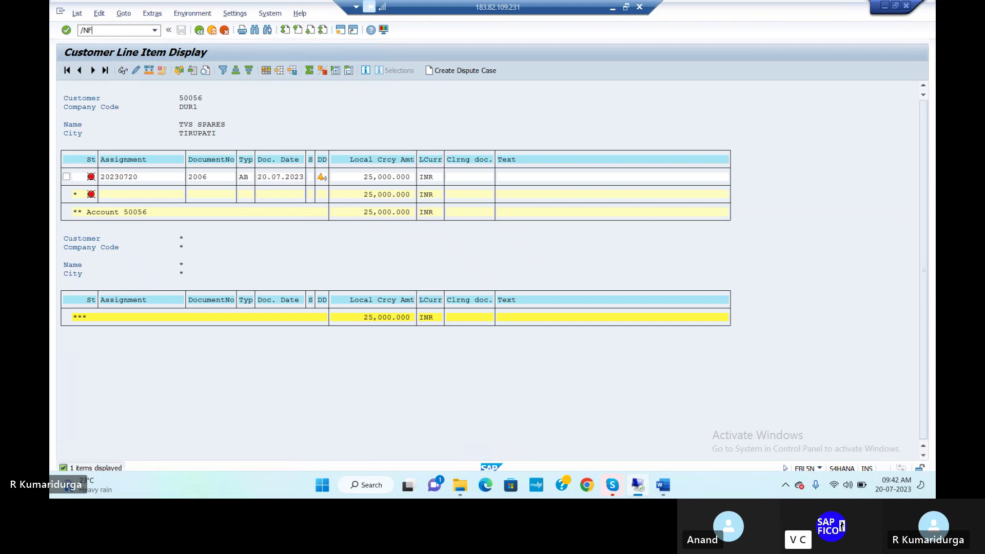
type("-28")
key("Return")
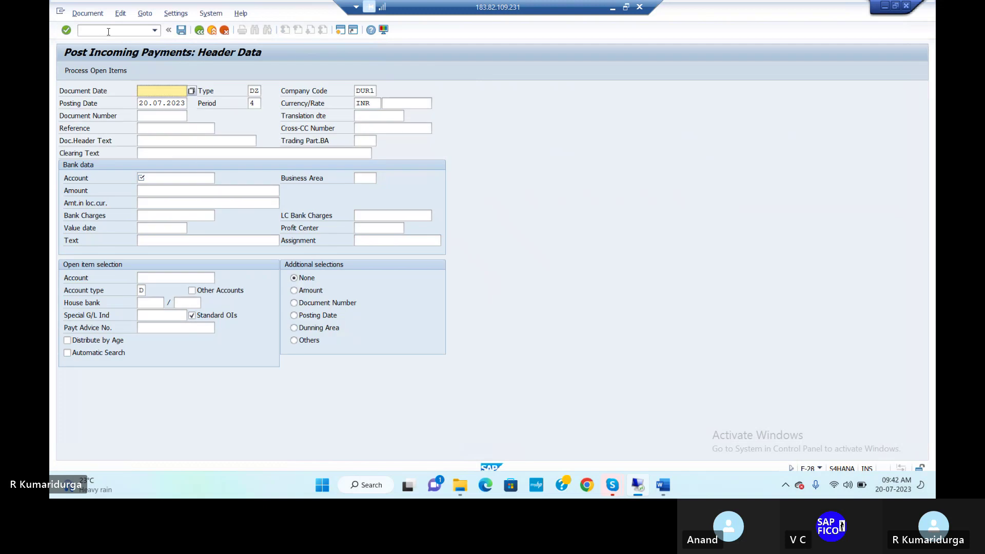
key("BackSpace")
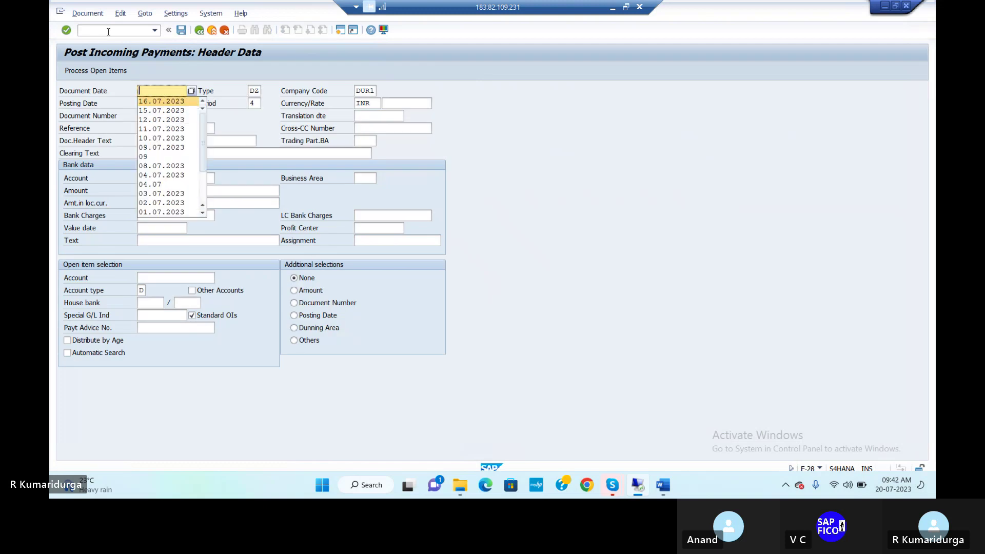
type("20.07")
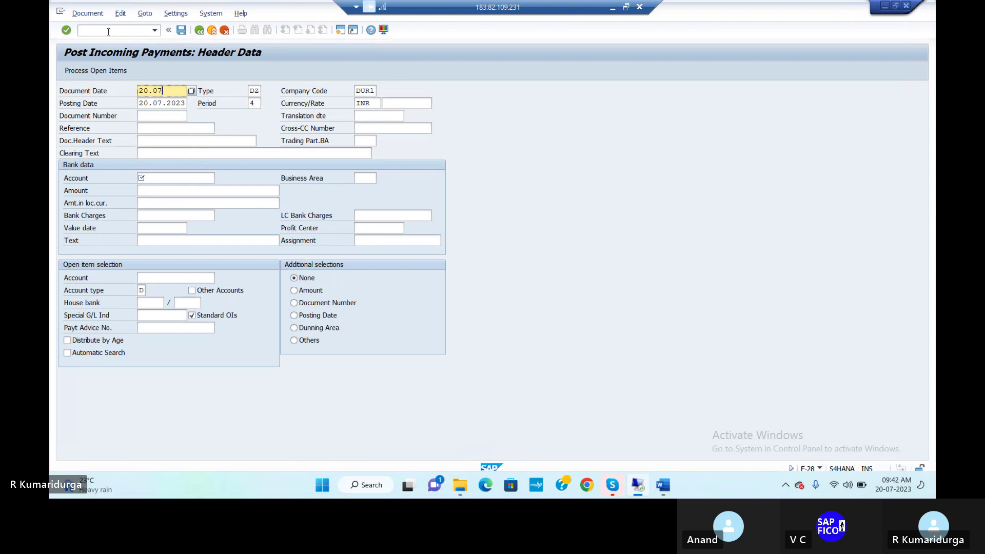
type(".2023")
Enter the bank G/L account in the bank data with business area TIBA and an amount of 25000.
left_click(156, 175)
type("200100")
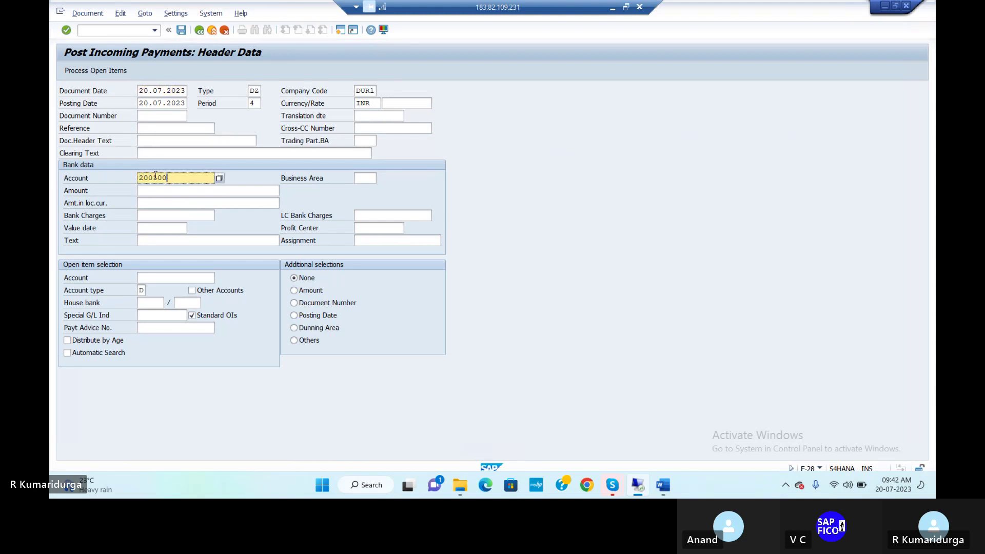
key("Tab")
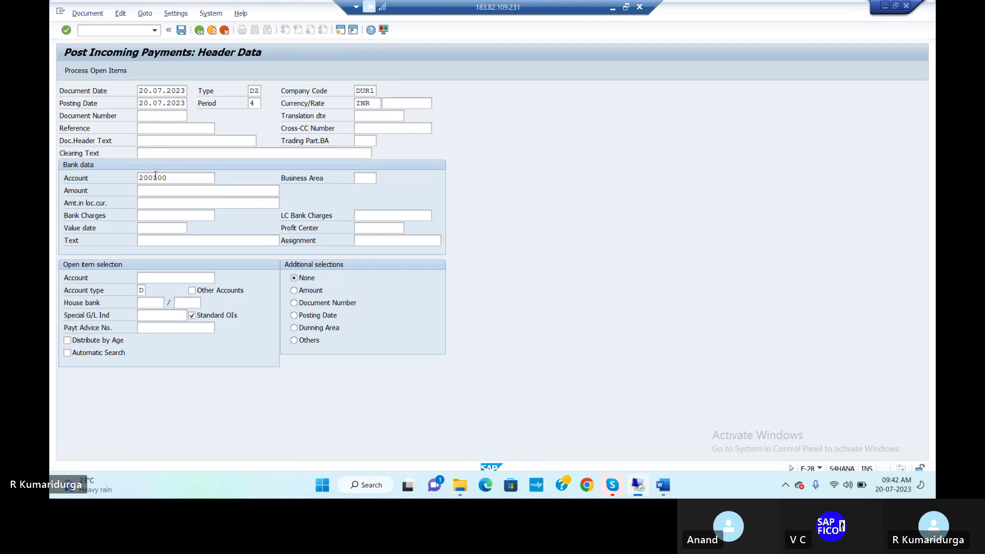
type("TIBA")
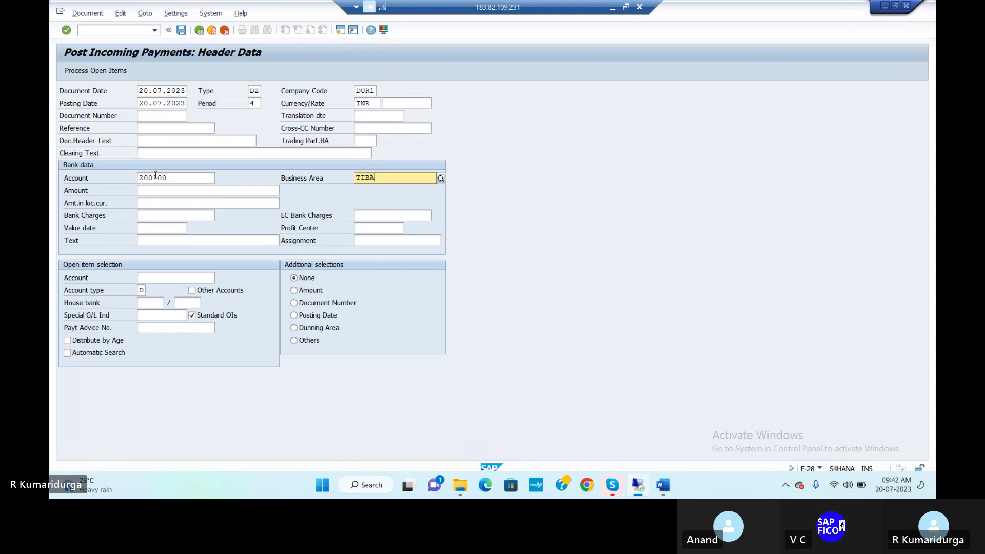
key("Return")
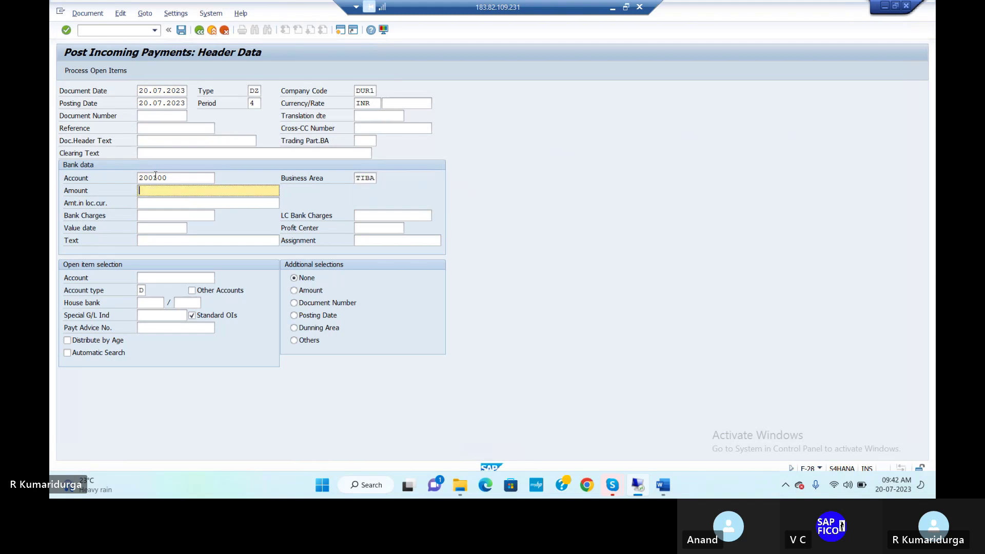
type("25000")
Set the bank data's value date to 20.07.2023 and its text to CUSTOMER CLEARING.
left_click(163, 227)
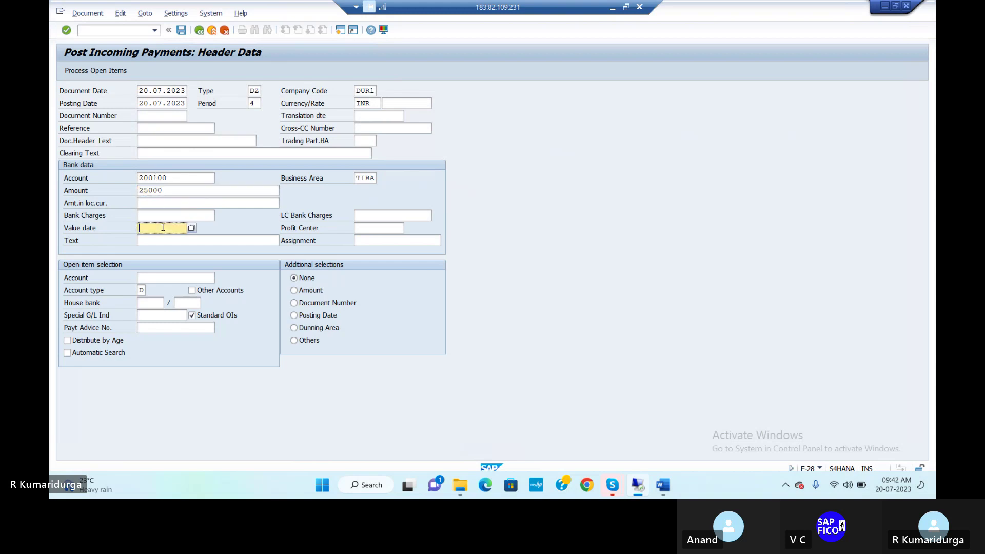
type("21")
key("BackSpace")
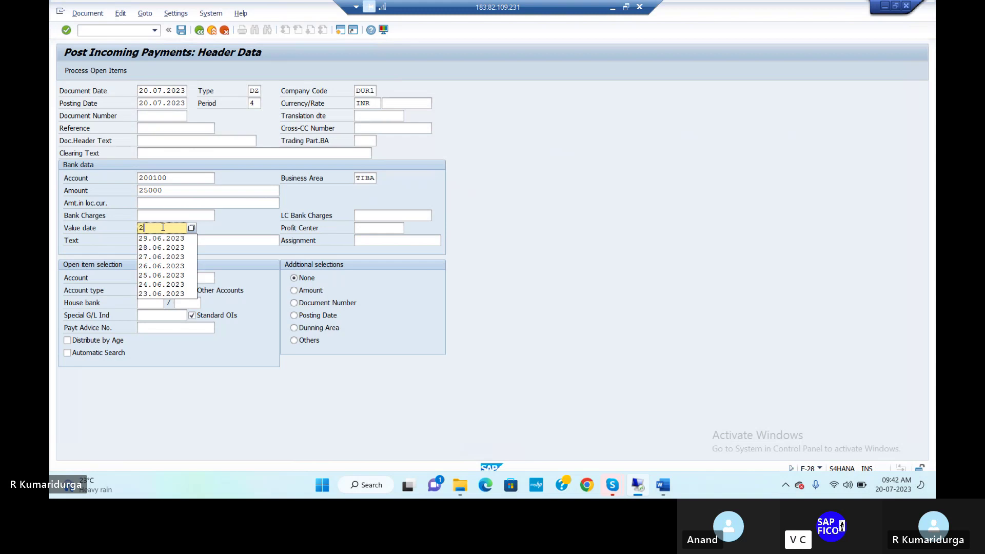
type("0.07")
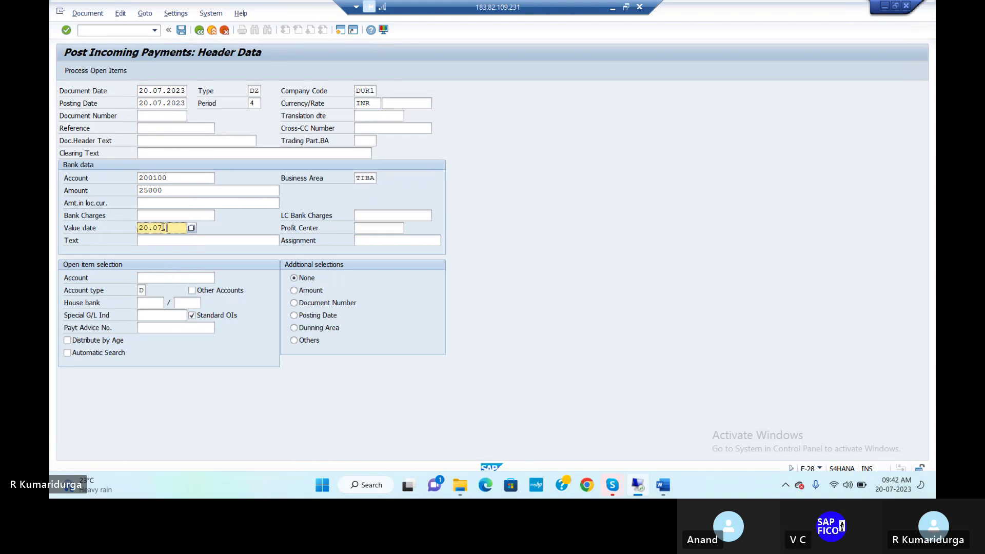
type(".2023")
key("Tab")
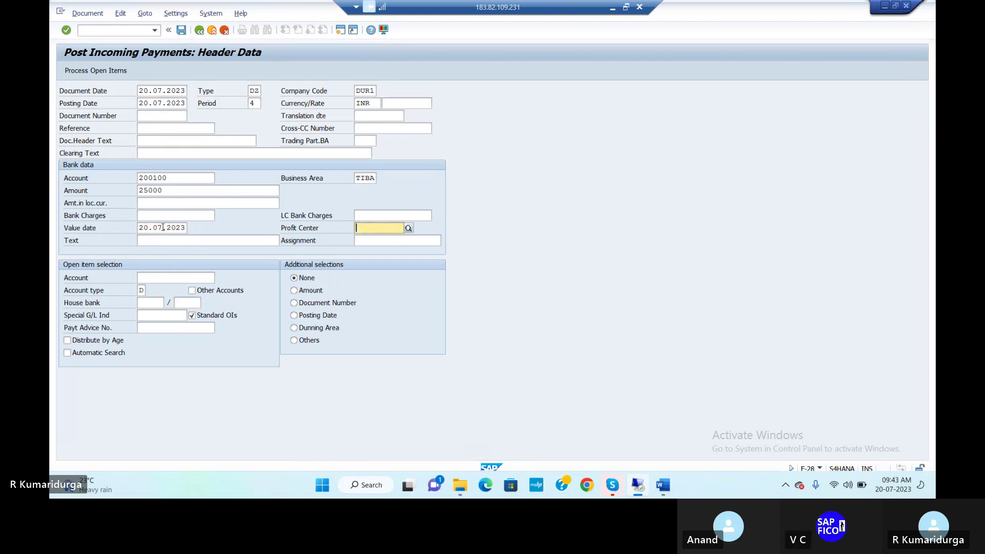
key("Tab")
type("CU")
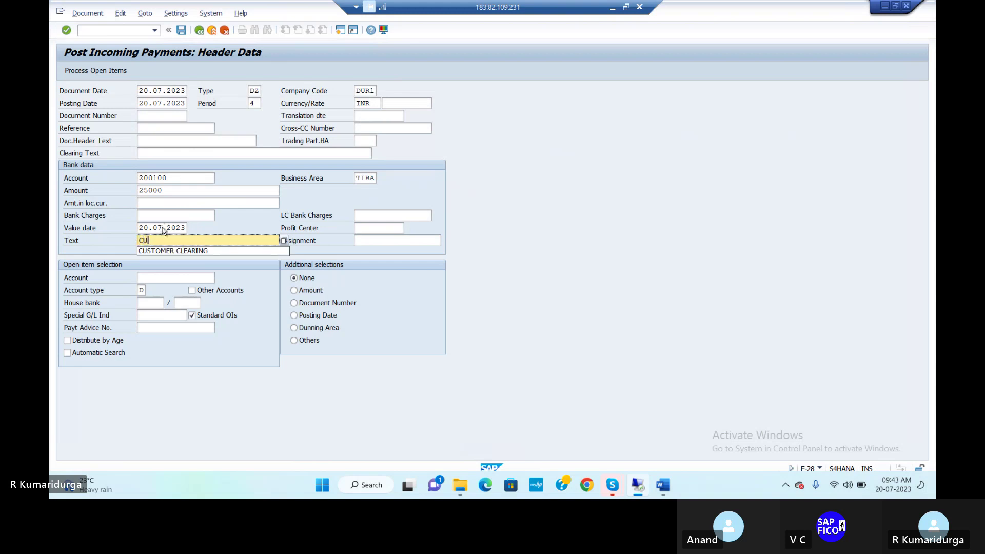
key("Down")
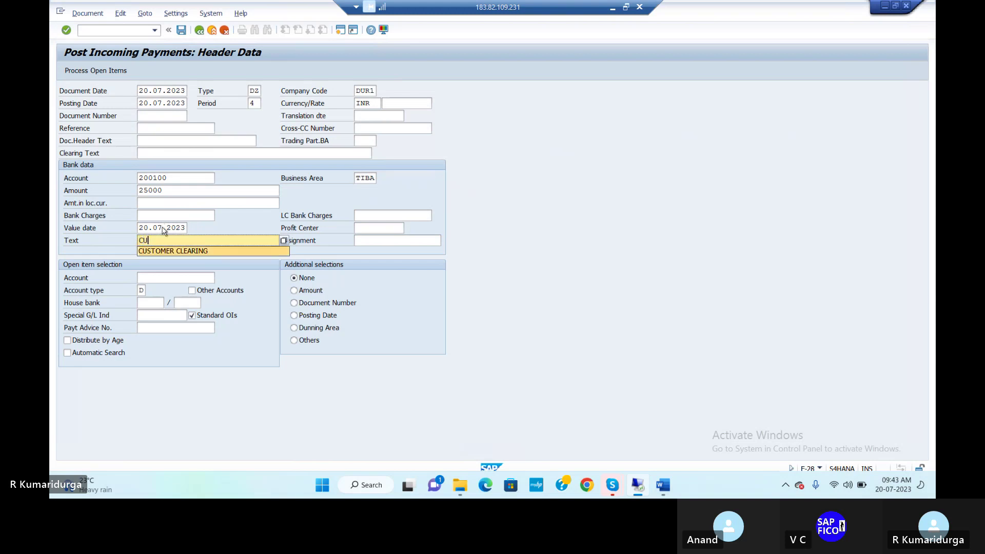
key("Tab")
key("Tab")
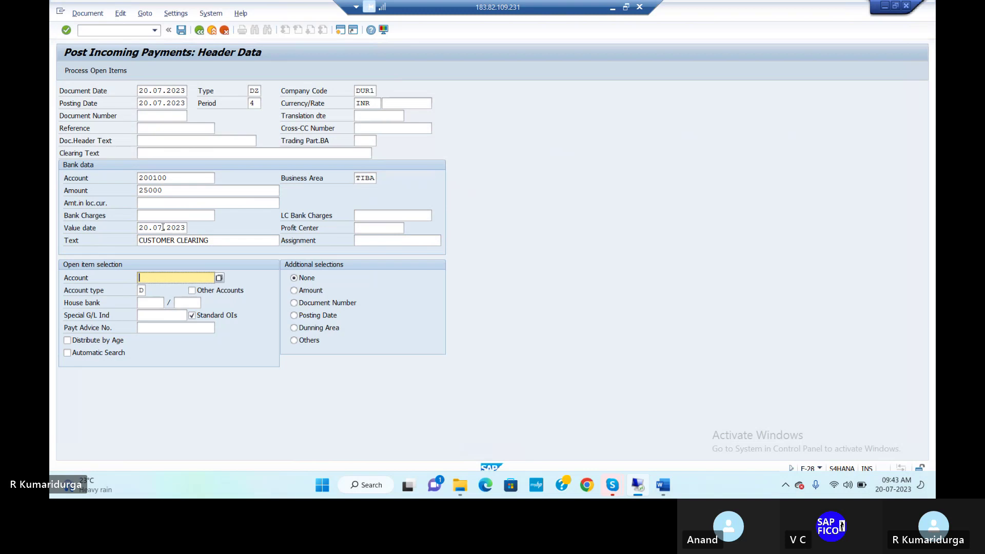
type("5")
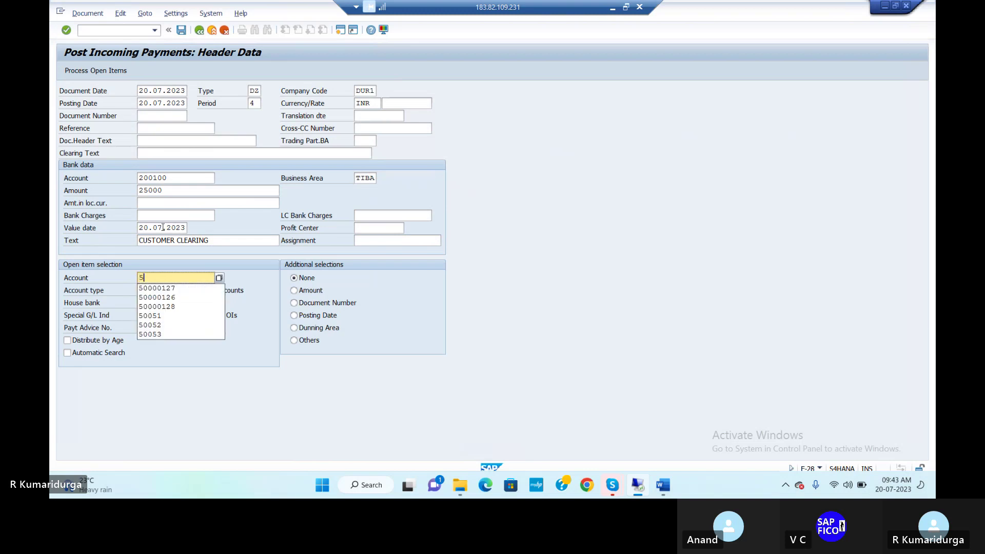
type("00")
left_click(219, 278)
left_click(219, 279)
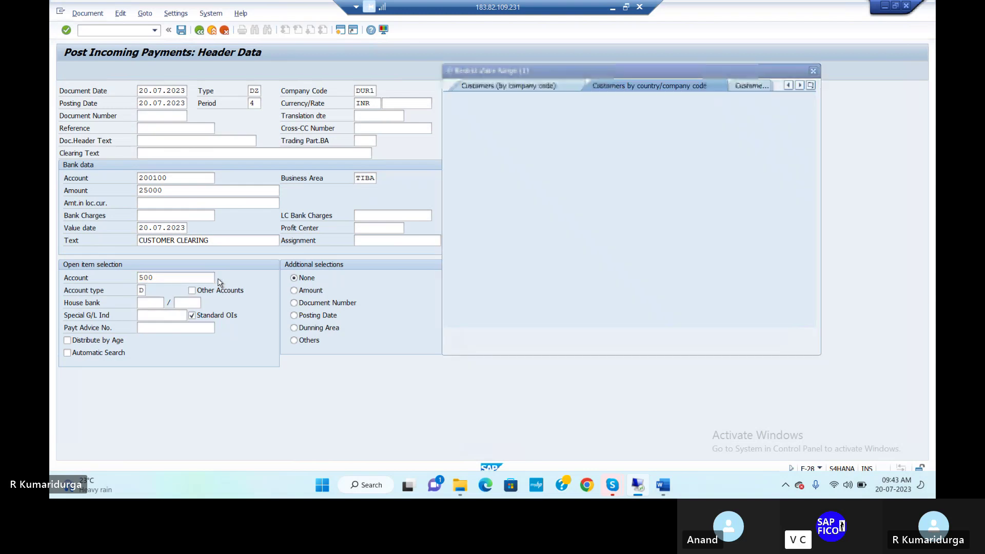
key("Return")
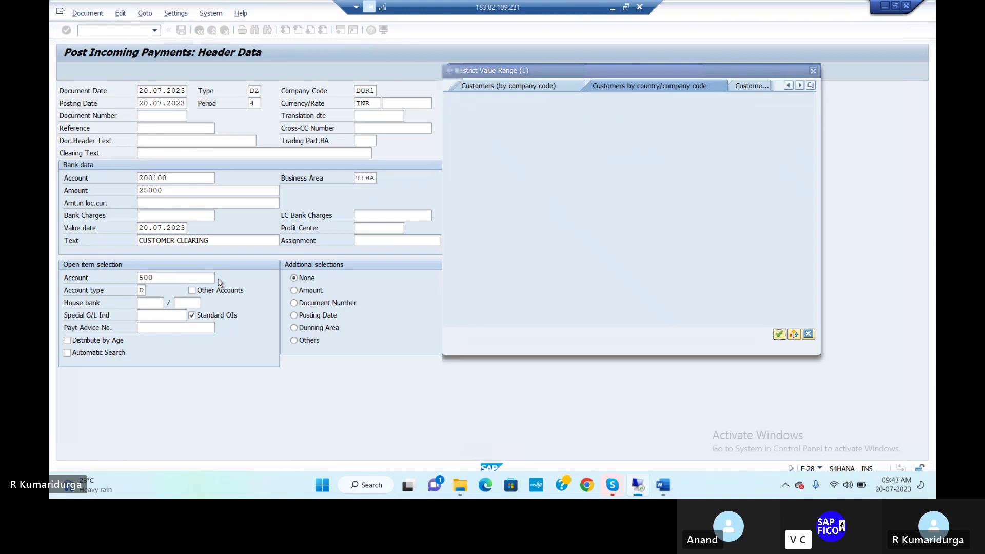
left_click(571, 174)
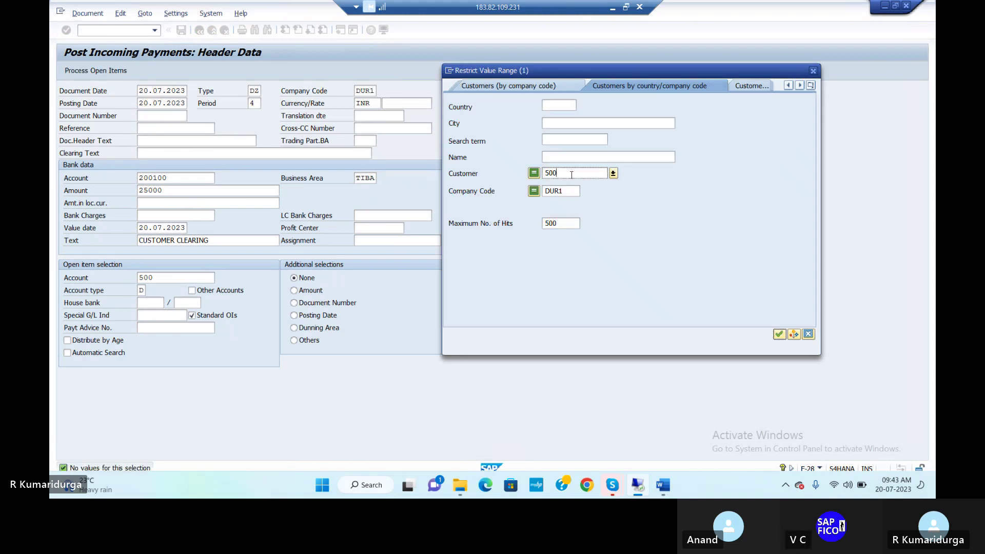
key("BackSpace")
key("BackSpace")
key("BackSpace")
key("Return")
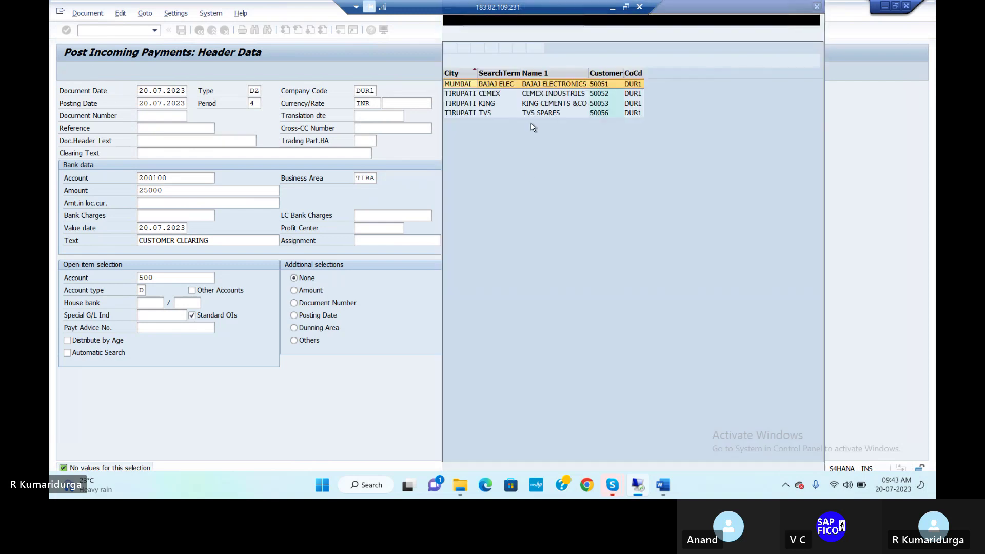
double_click(547, 86)
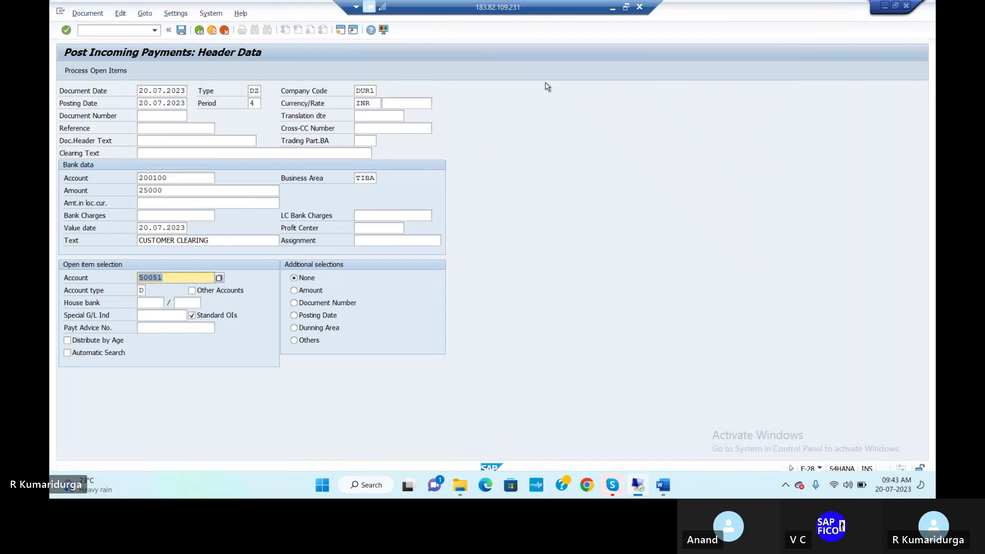
left_click(219, 278)
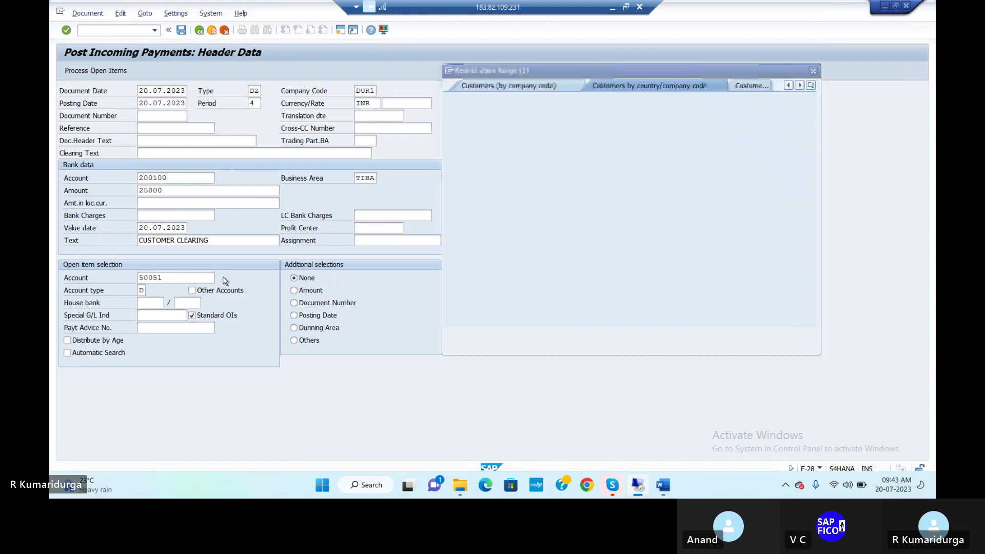
key("Return")
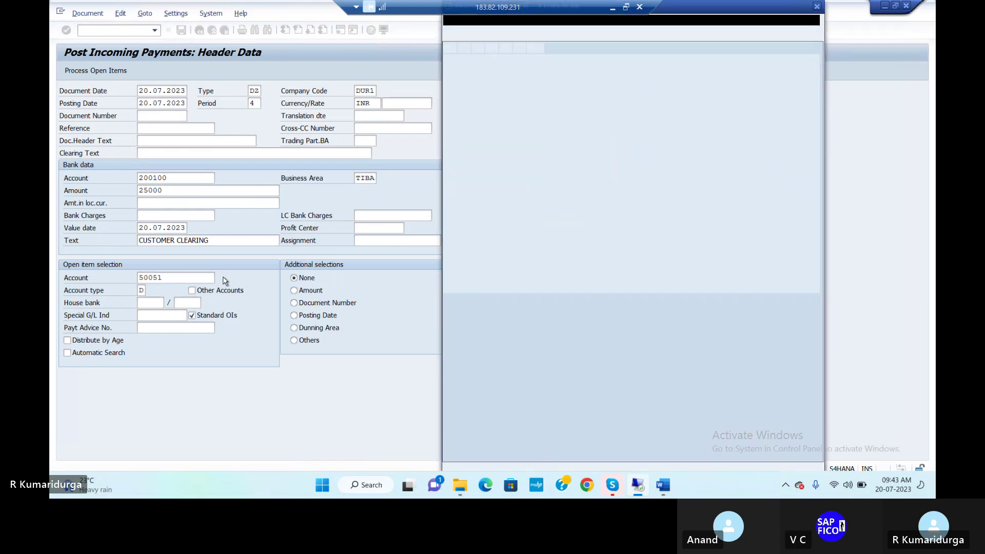
key("Return")
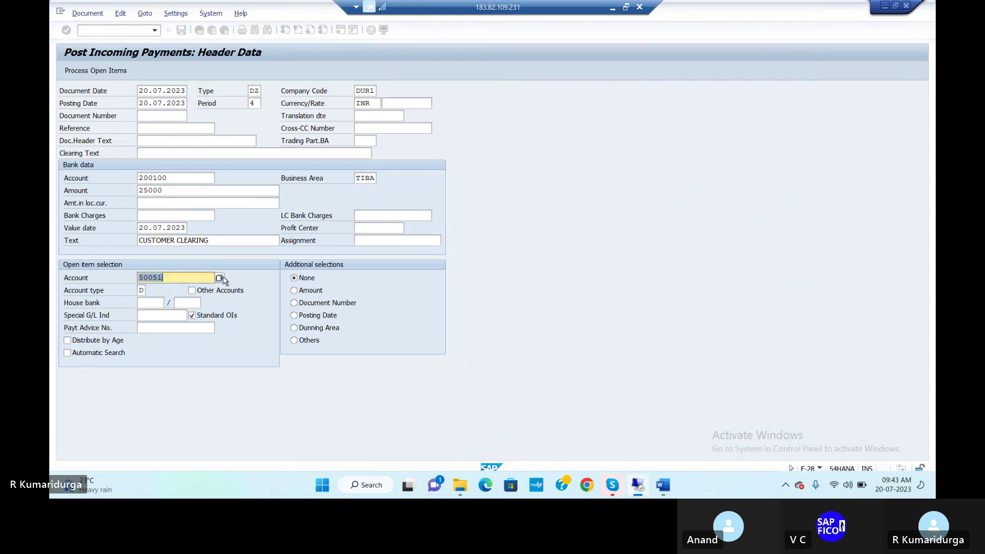
key("Delete")
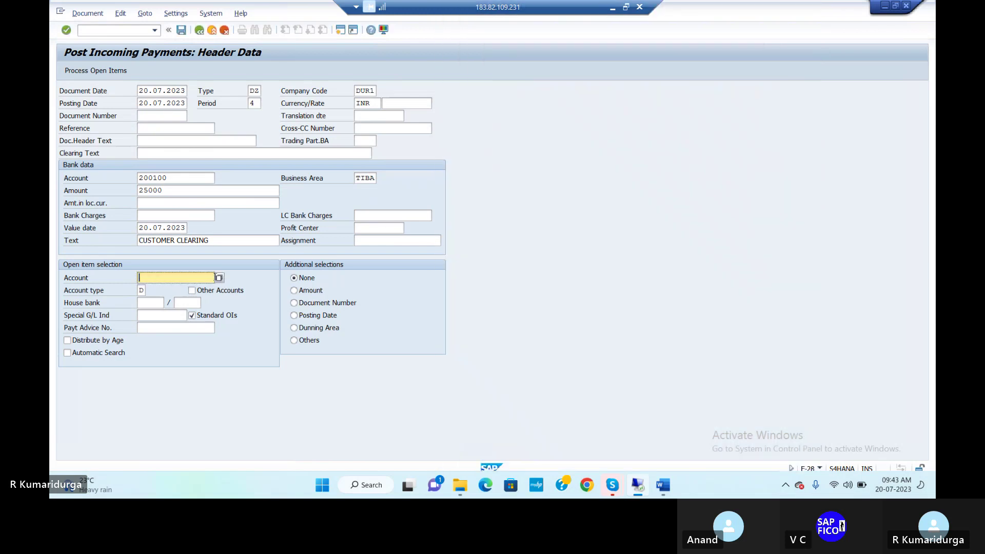
Look up the customers of company code DUR1 and choose TVS SPARES as the account for open item selection.
left_click(219, 277)
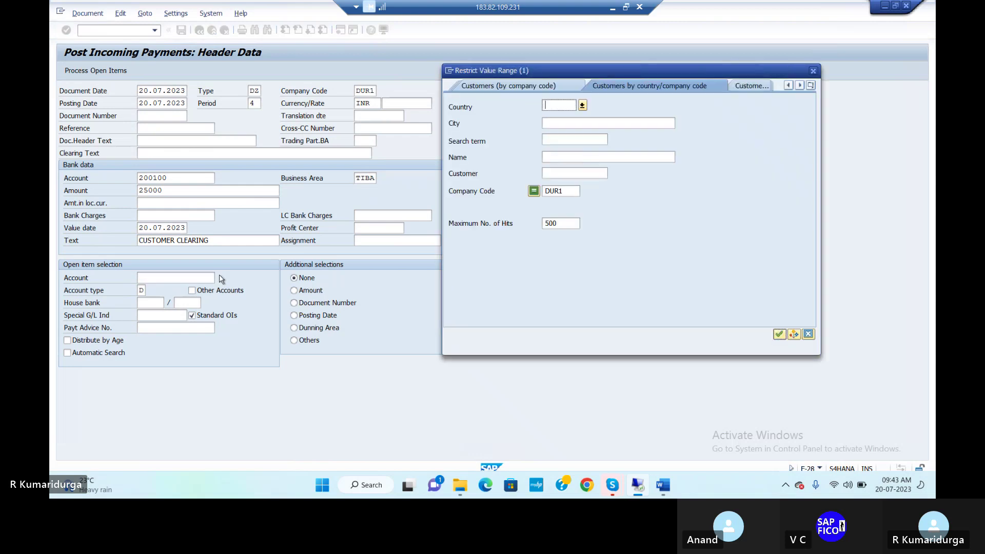
key("Return")
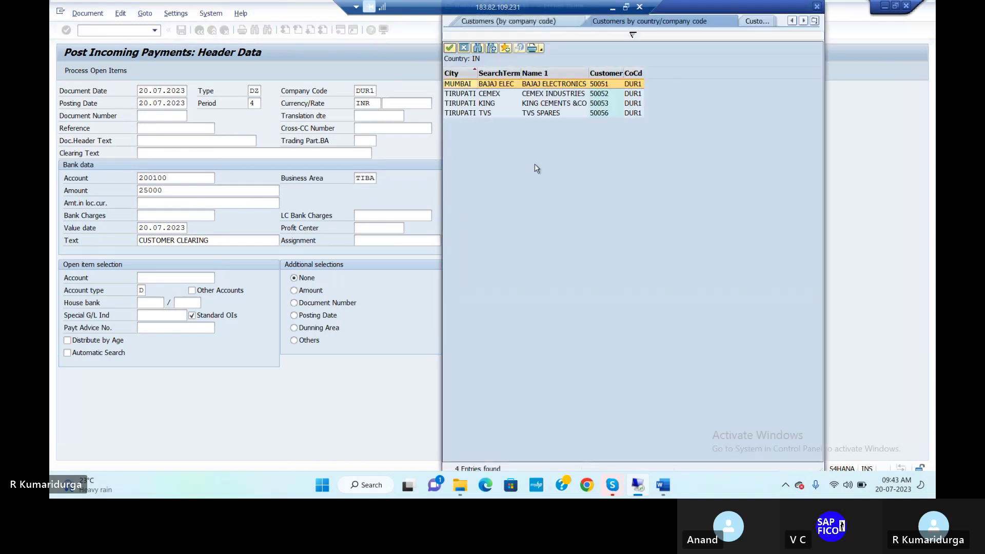
left_click(583, 113)
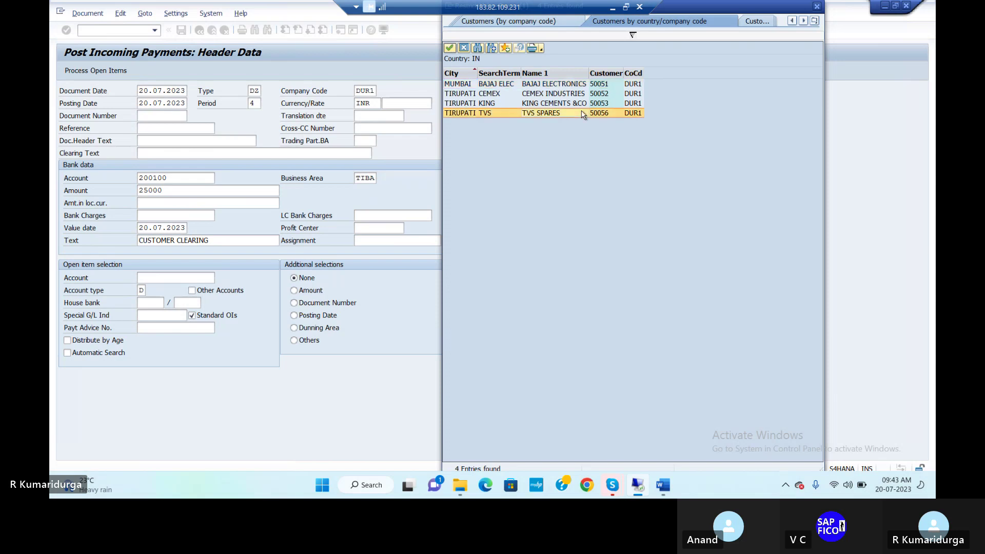
double_click(583, 114)
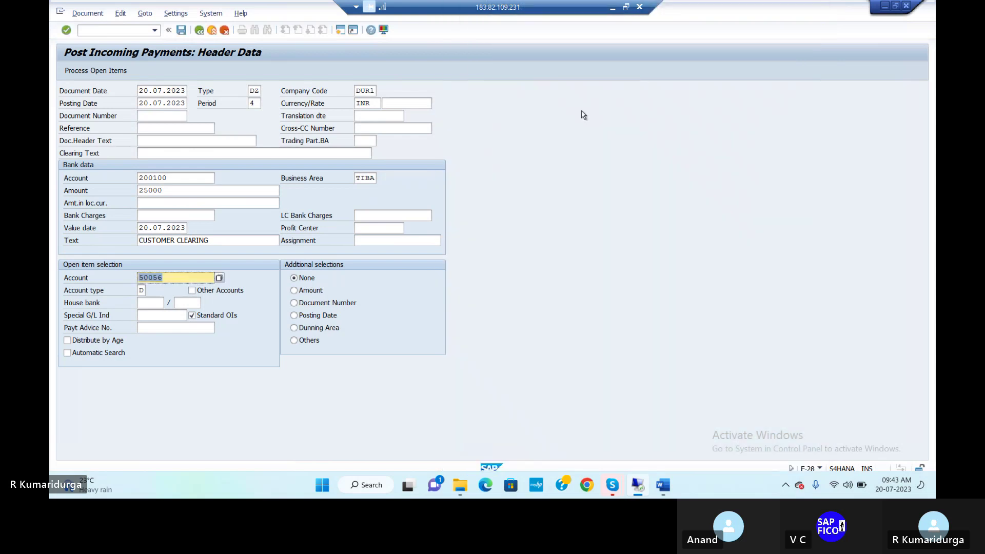
Process the customer's open items and post the incoming payment.
left_click(114, 71)
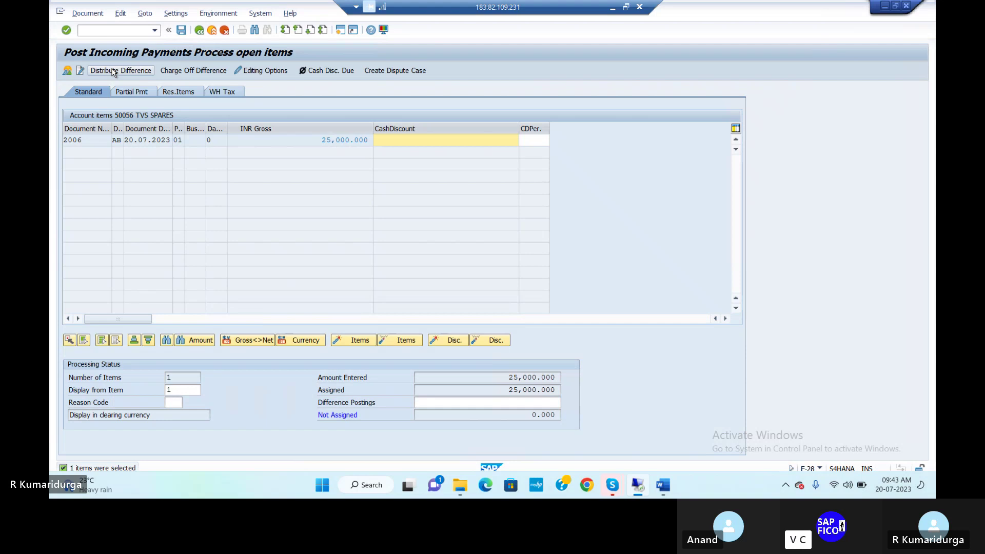
left_click(181, 31)
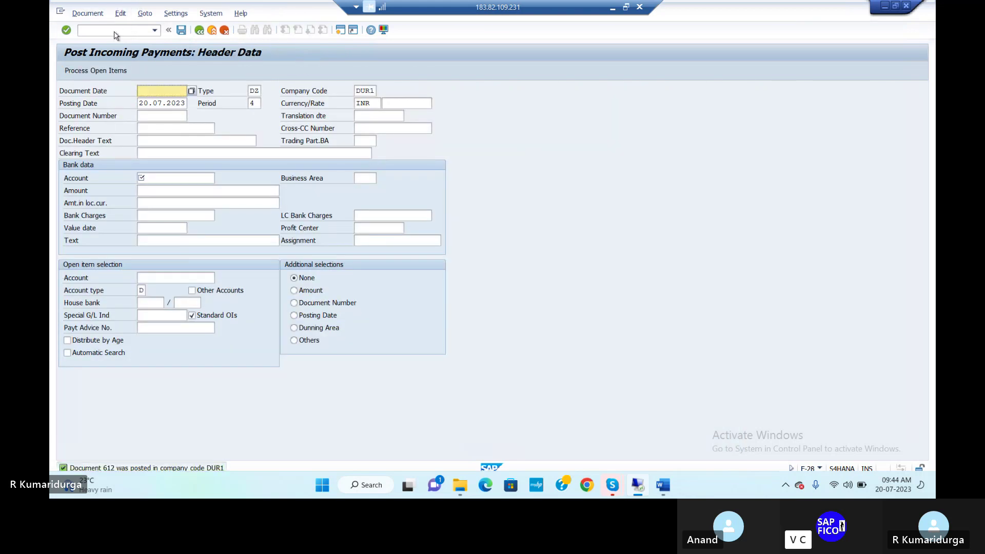
Start transaction FBL5N and display the cleared line items of customer TVS SPARES in company code DUR1.
left_click(114, 32)
type("/NF")
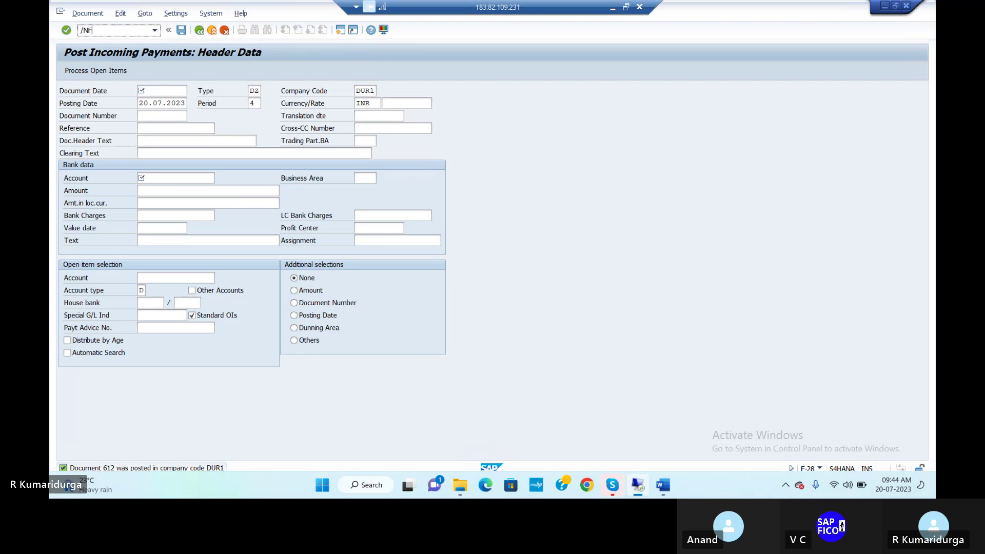
type("BL5N")
key("Return")
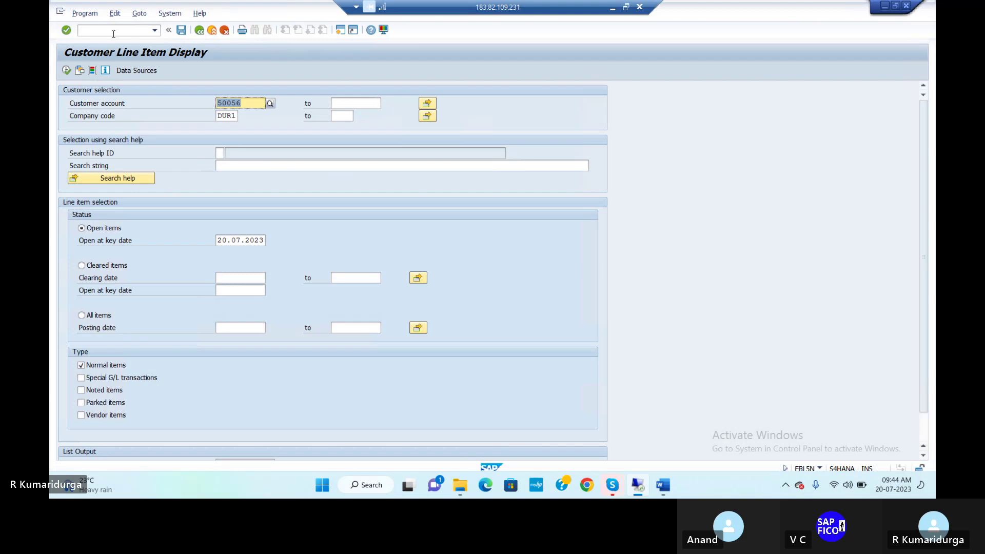
left_click(66, 70)
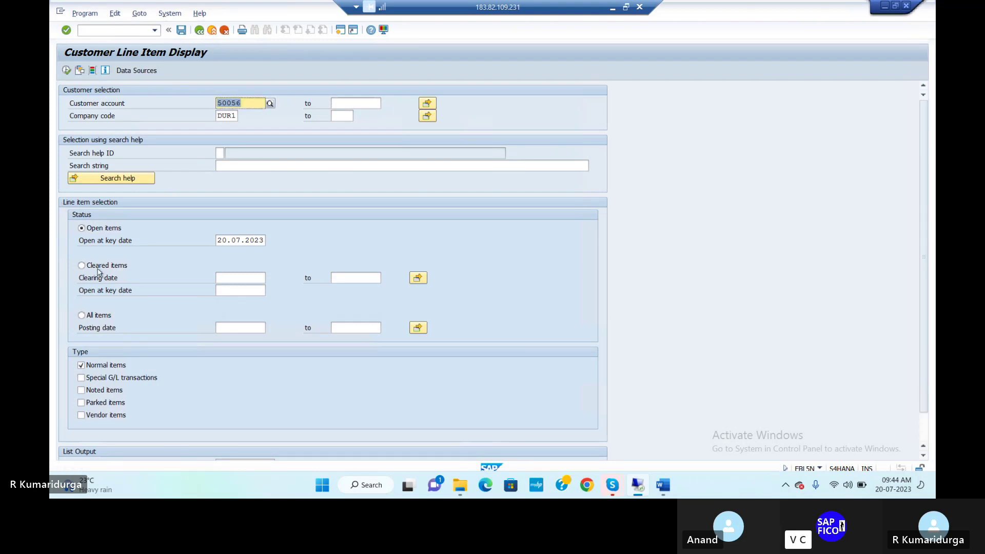
left_click(81, 265)
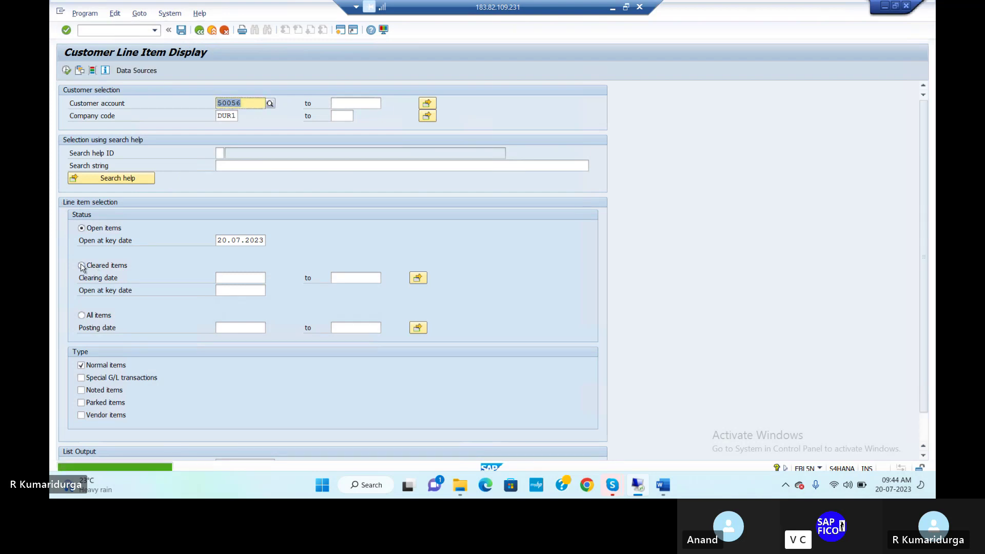
left_click(66, 70)
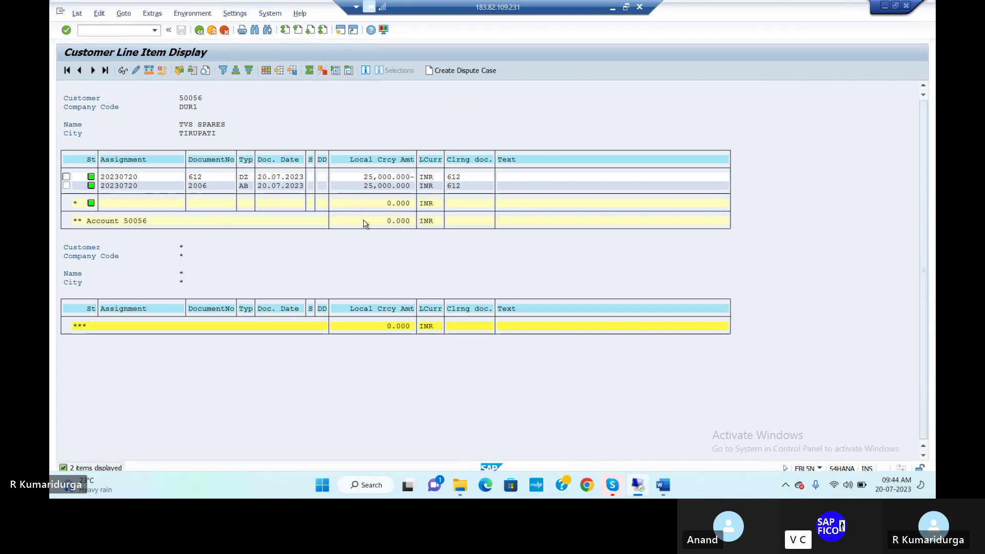
Start transaction VF02 and open the saved billing document's item overview.
left_click(113, 30)
type("/NVF02")
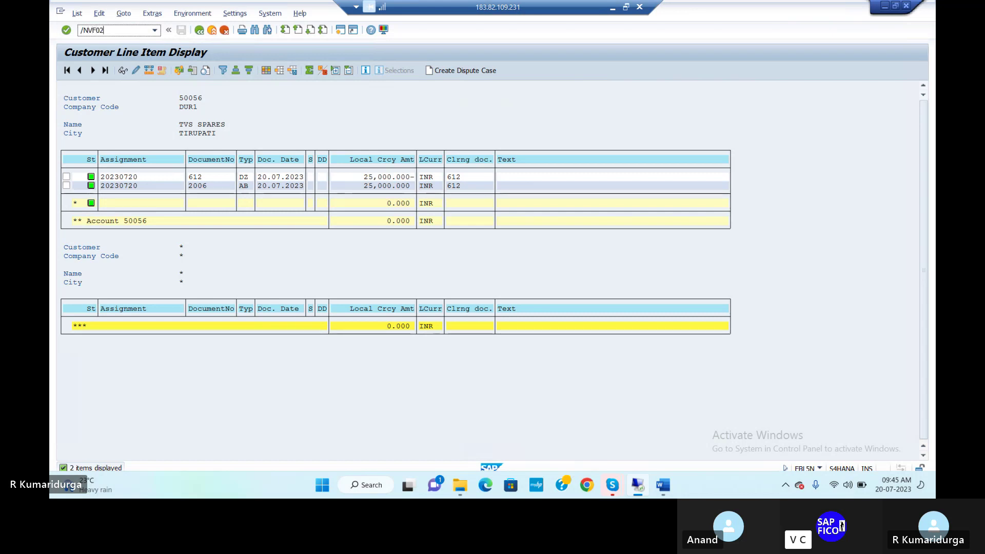
key("Return")
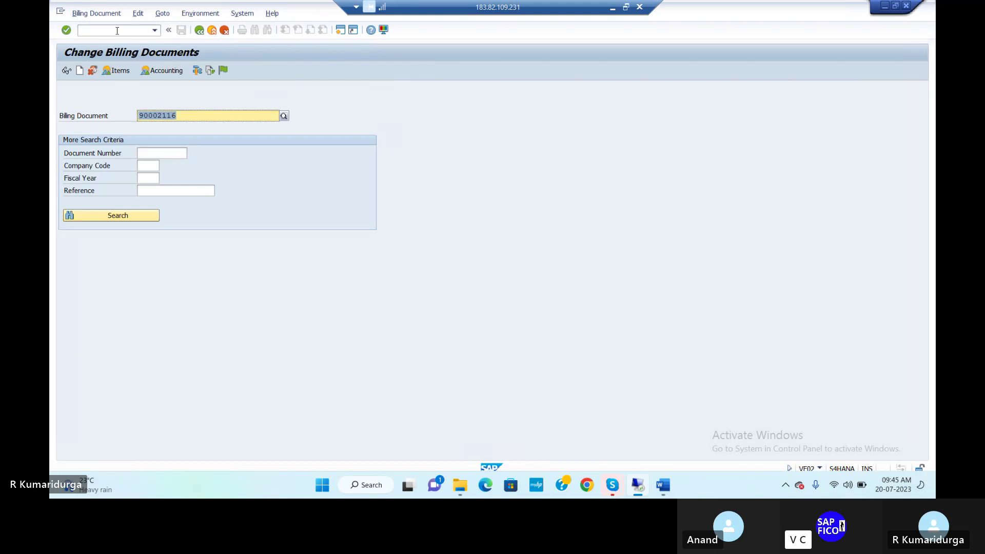
key("Return")
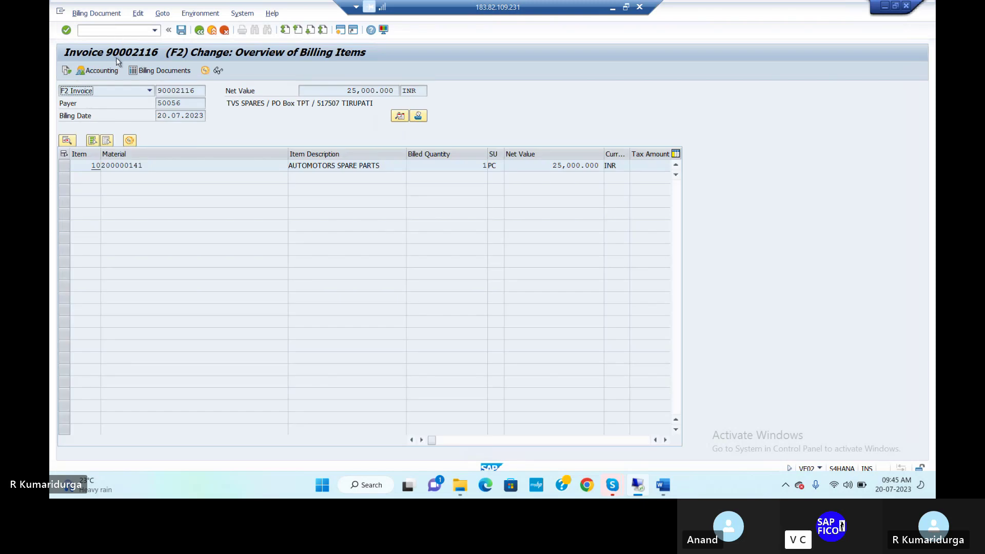
Leave the billing item overview and display the document flow of the billing document.
left_click(198, 31)
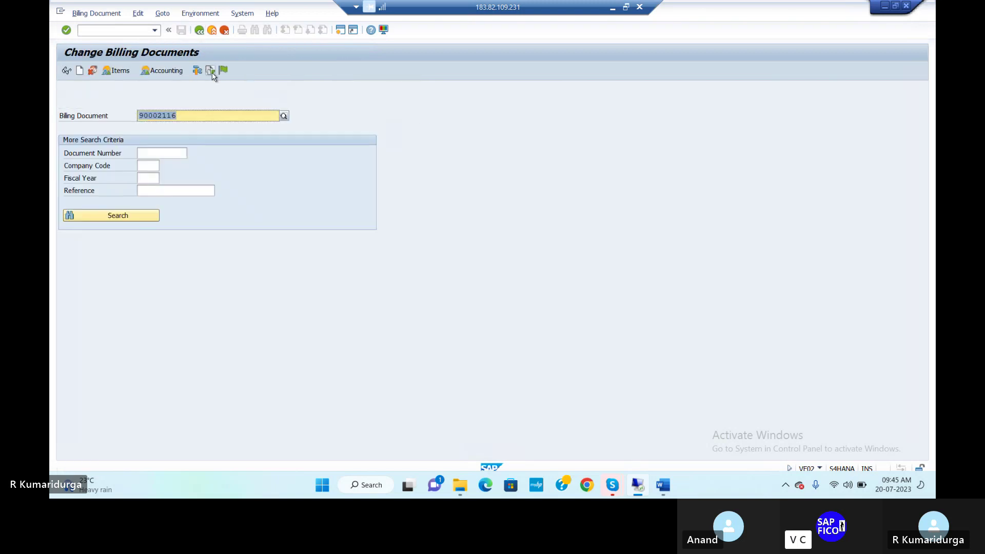
left_click(211, 72)
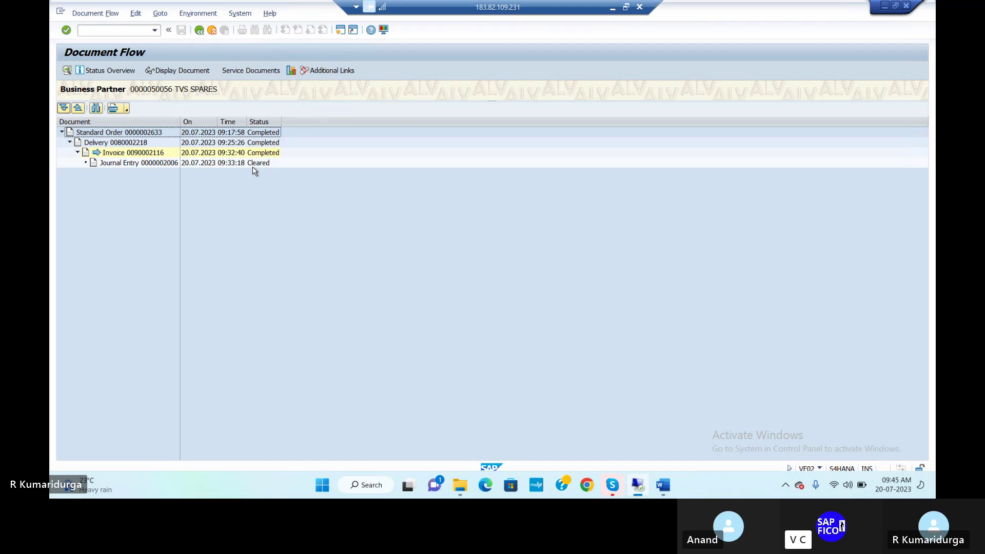
Start transaction MMBE and run the stock overview for material 200000141 in plant DUPL.
left_click(134, 32)
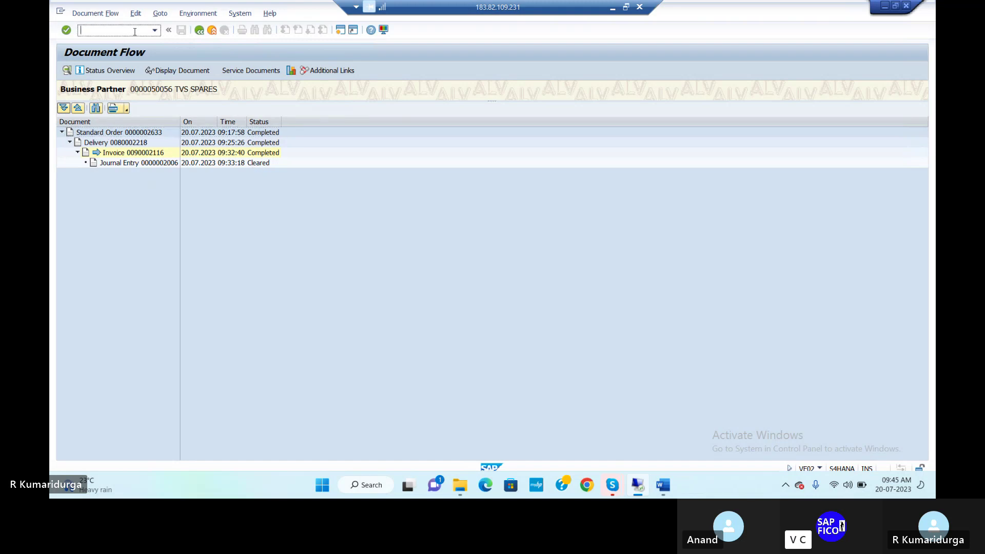
type("/NMMBA")
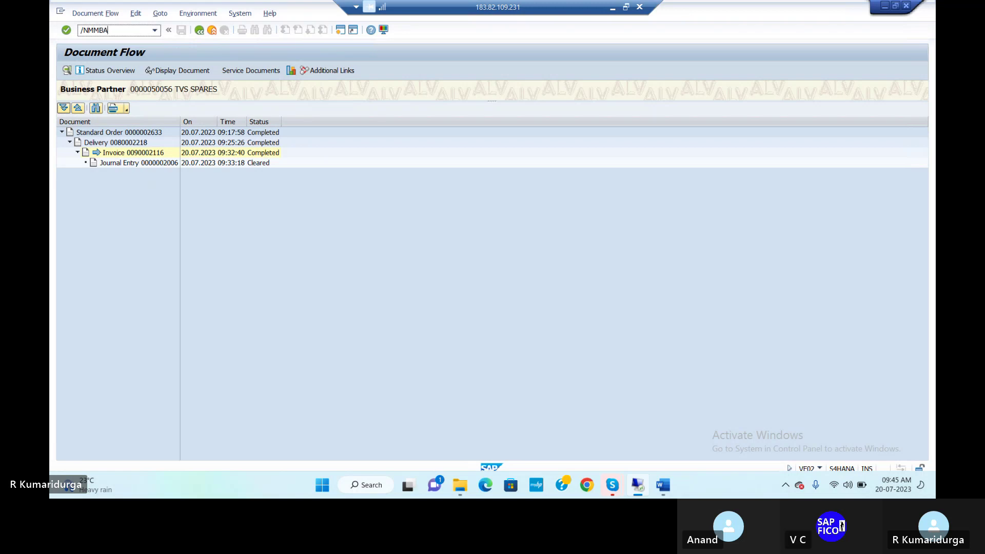
key("BackSpace")
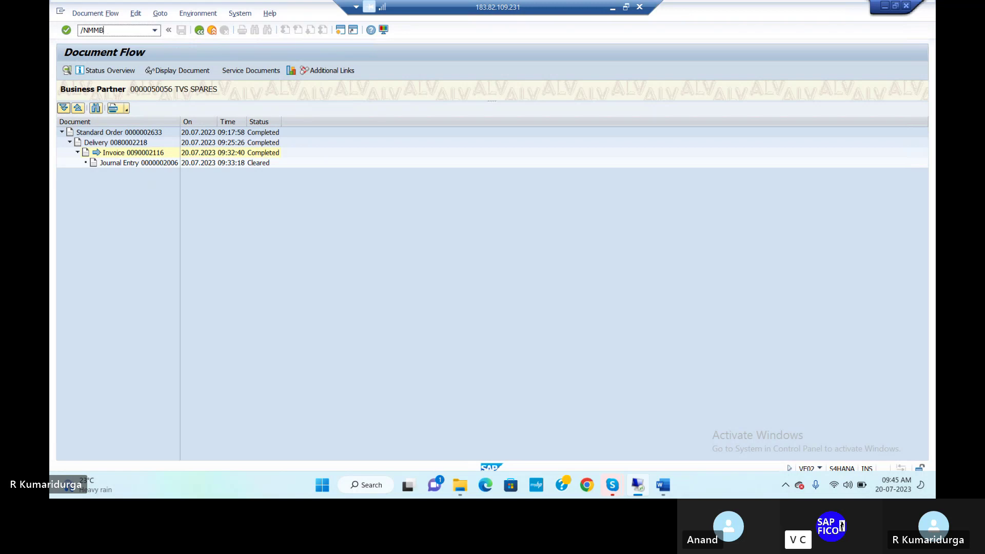
type("E")
key("Return")
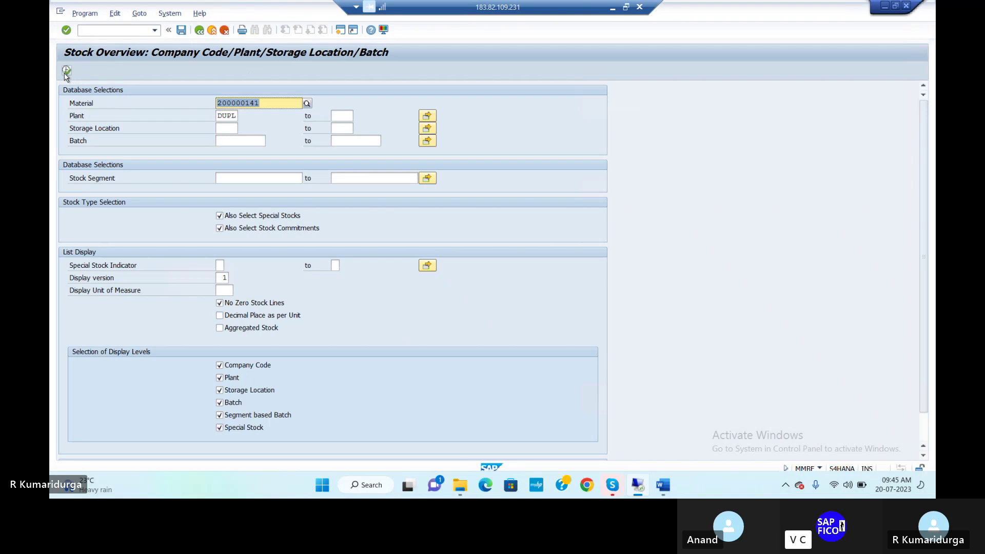
left_click(66, 75)
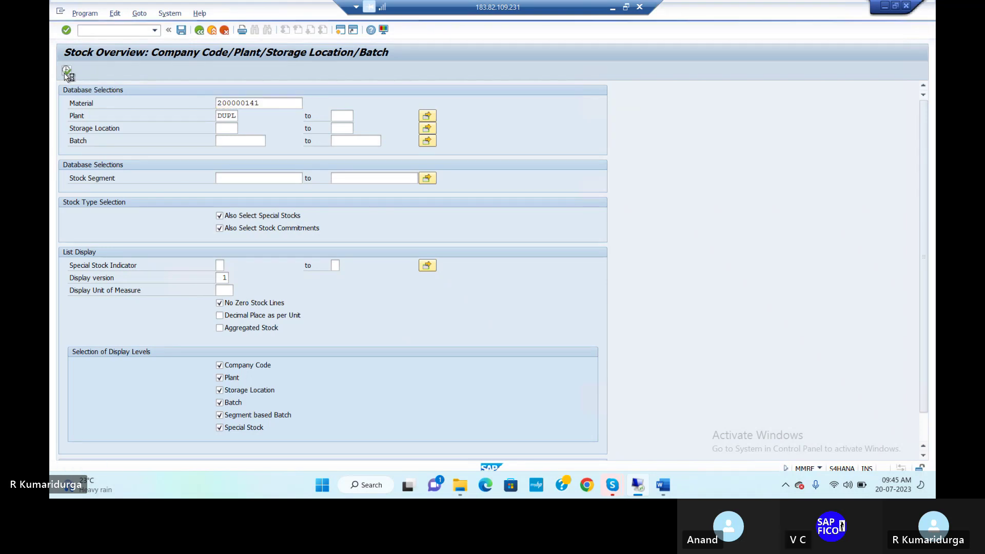